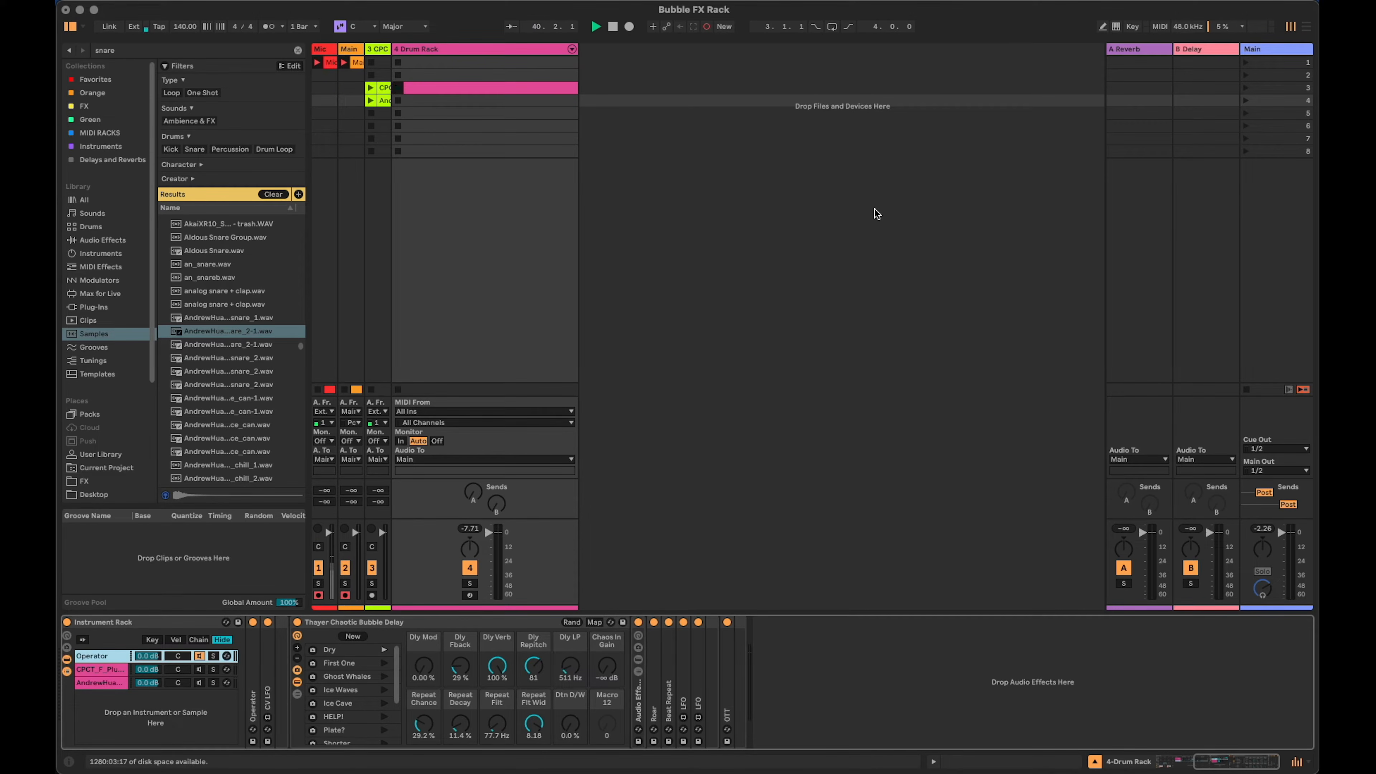
Audition the Chaotic Bubble Delay variations First One, Ice Waves and Ghost Whales against Dry, using the Operator, AndrewHuang and CPCT_F_Pluck chains.
left_click(384, 664)
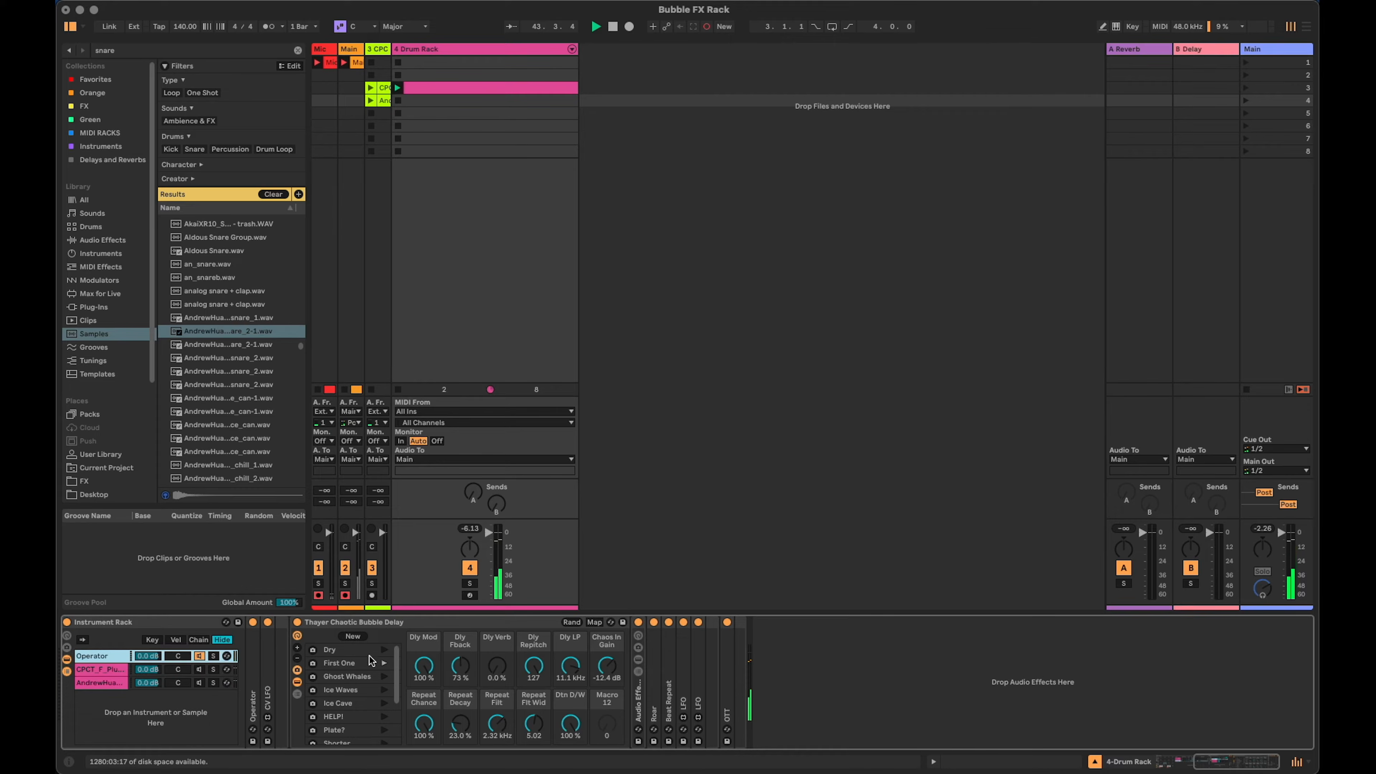
left_click(384, 651)
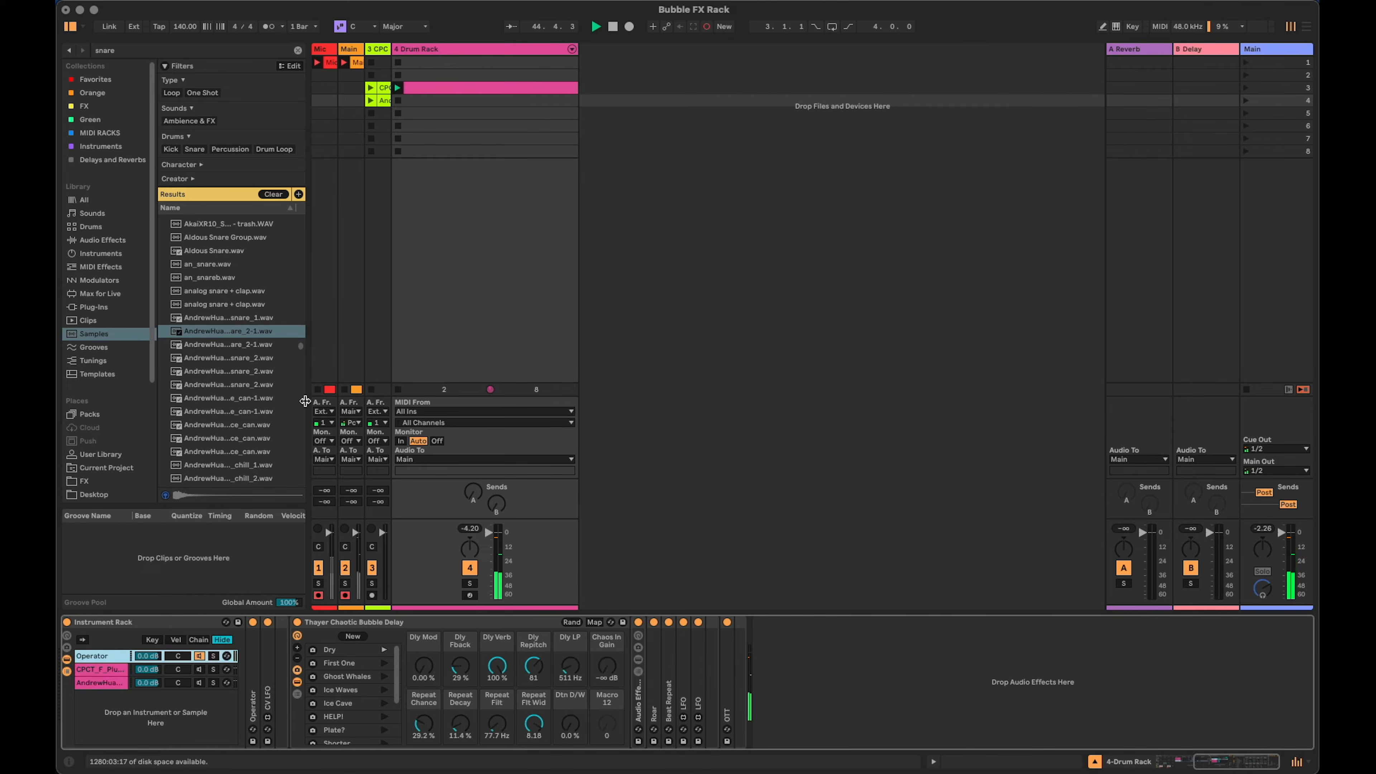
left_click(201, 681)
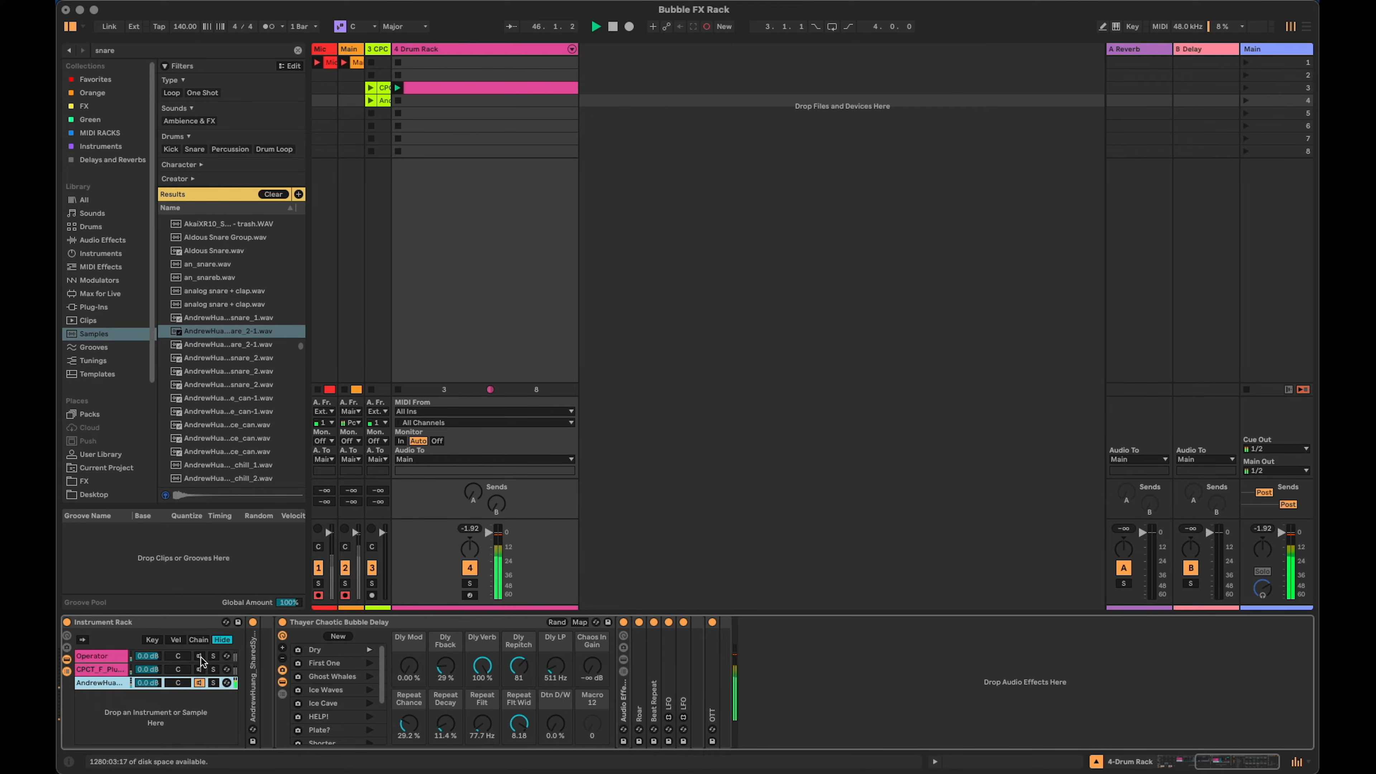
left_click(369, 690)
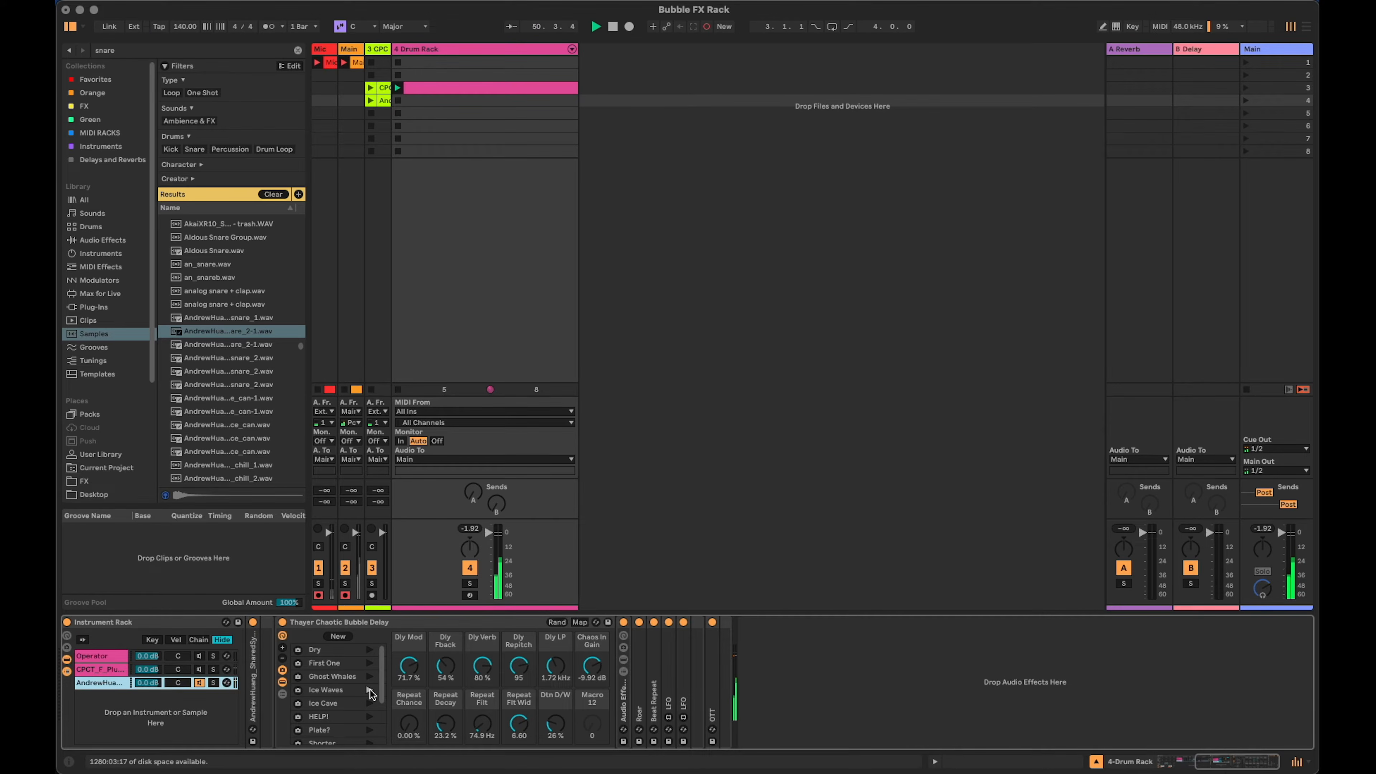
left_click(369, 651)
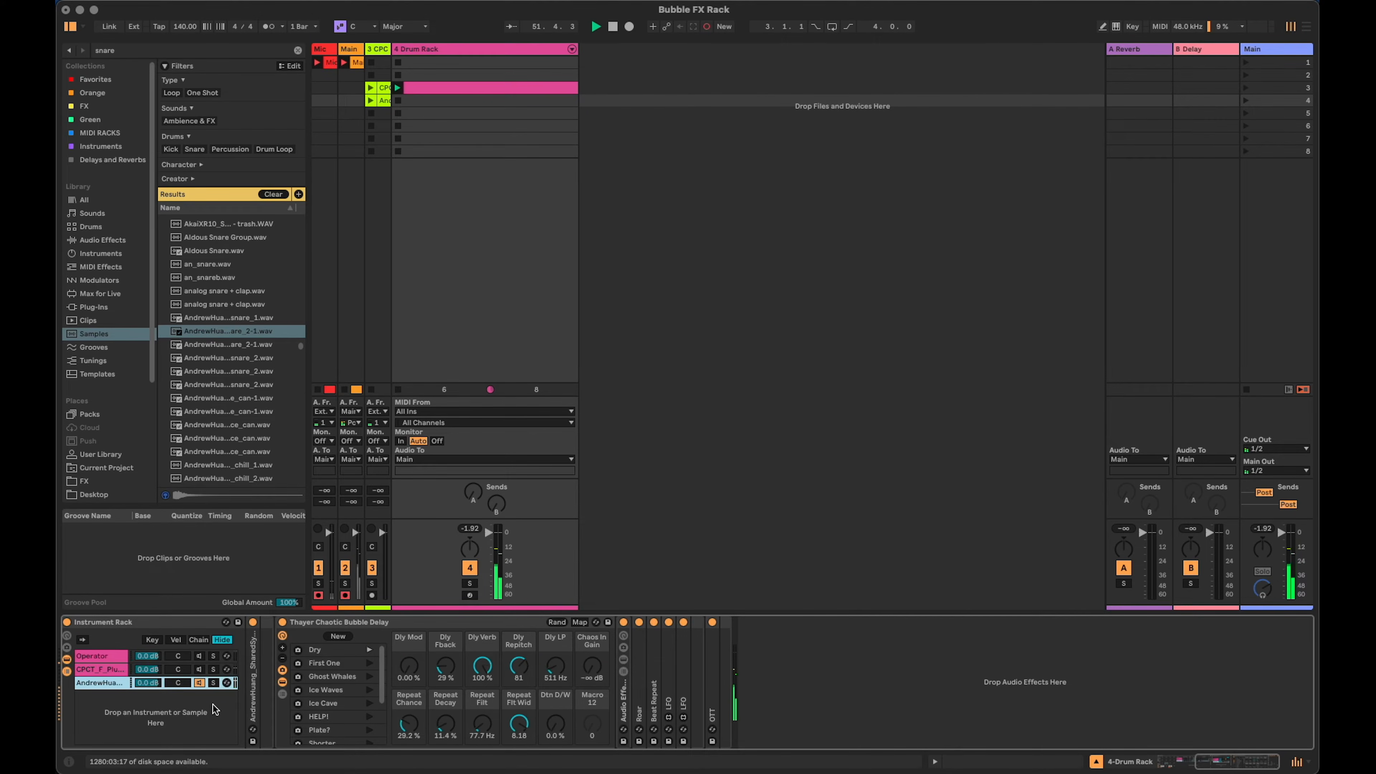
left_click(202, 674)
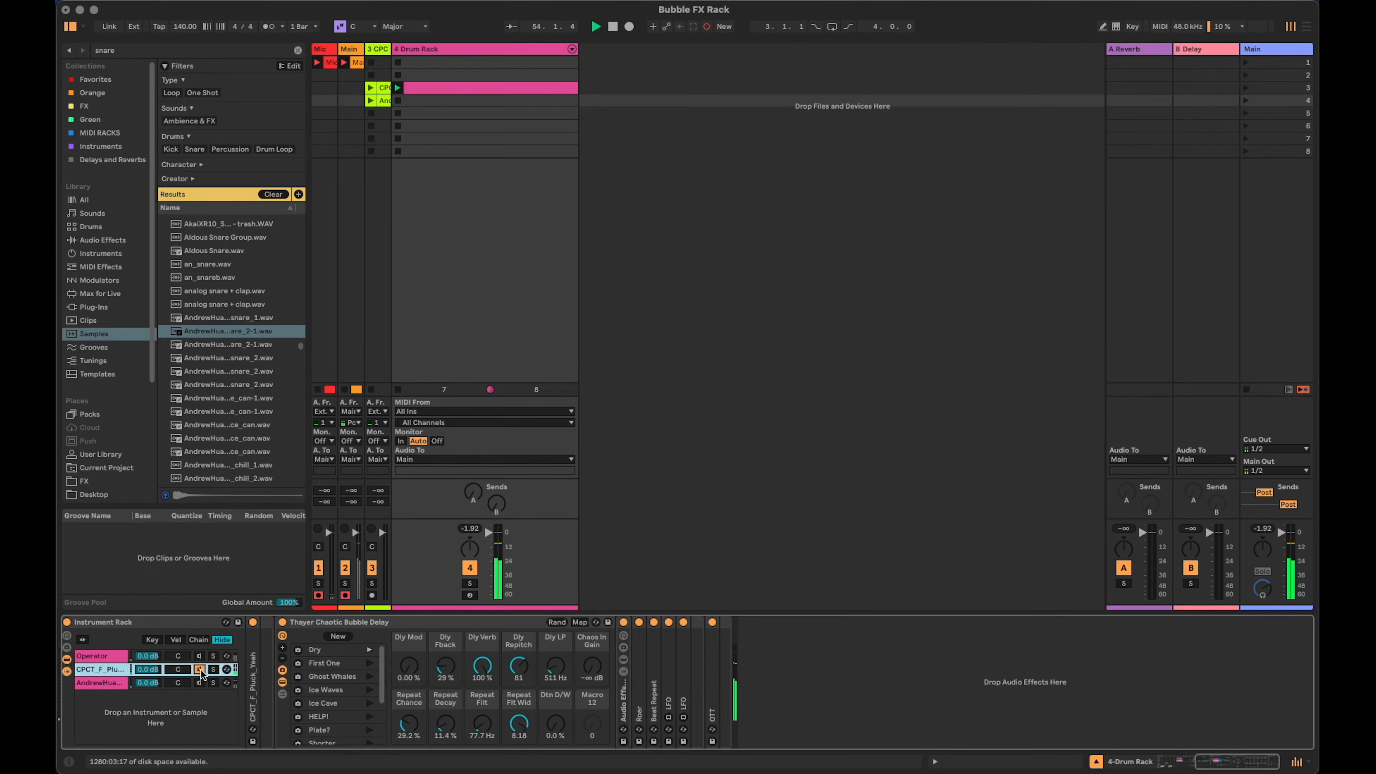
left_click(369, 676)
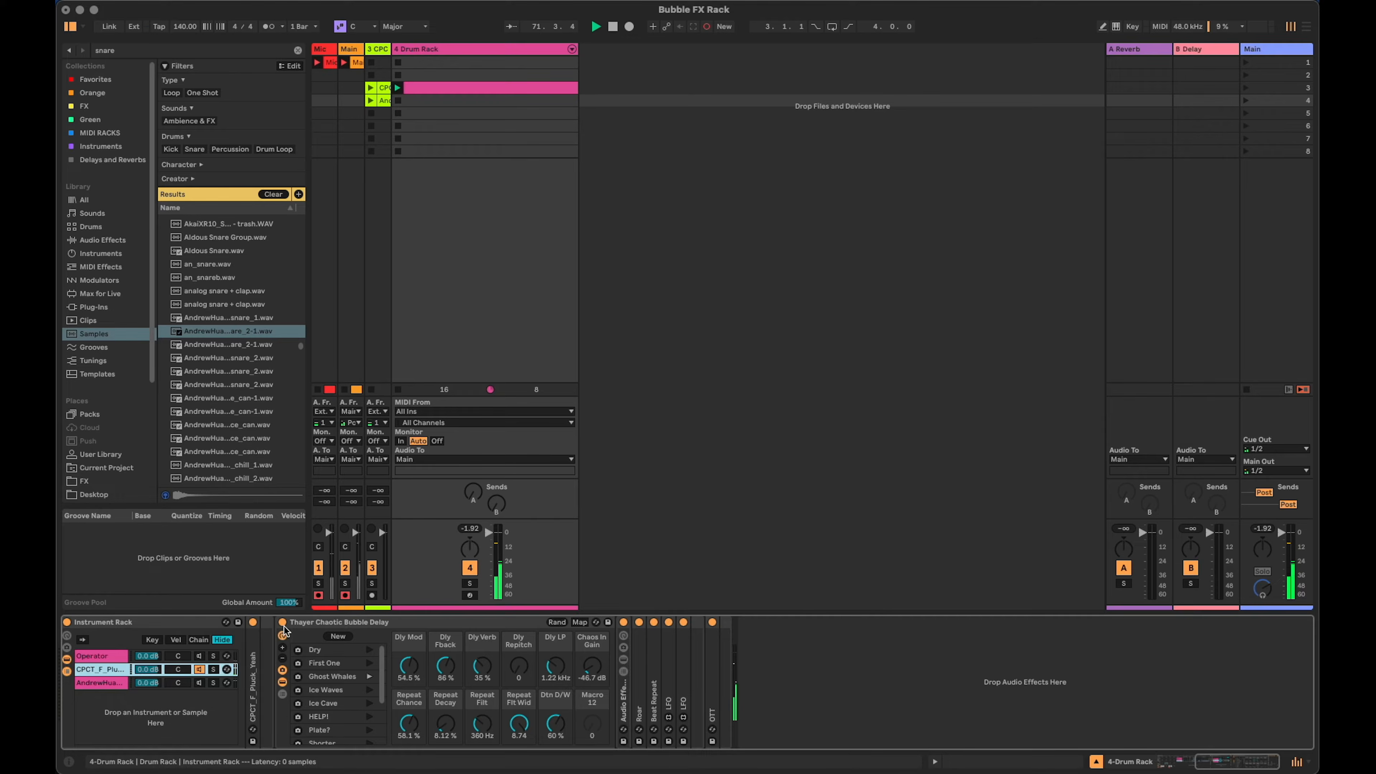
Delete the Thayer Chaotic Bubble Delay rack and the OTT device from the Drum Rack track's device chain.
left_click(315, 622)
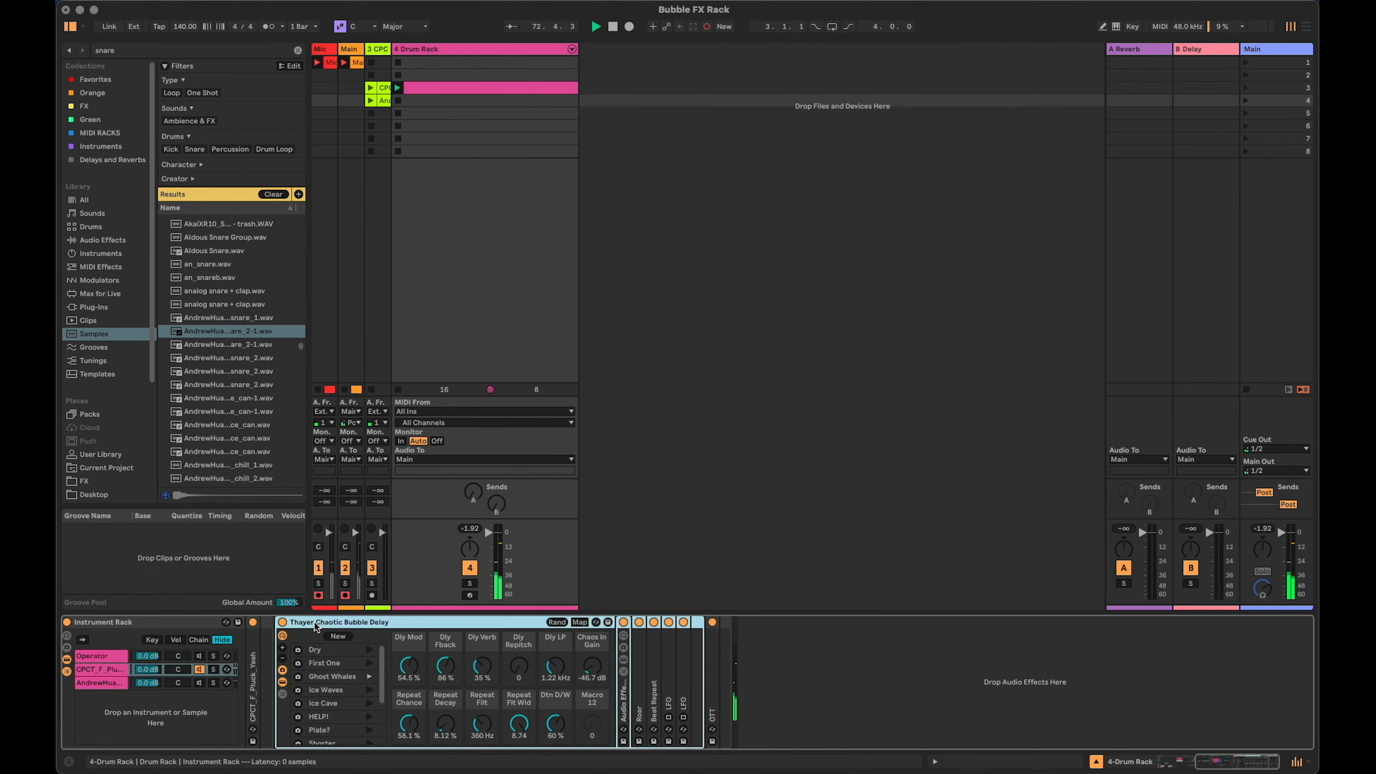
key("Delete")
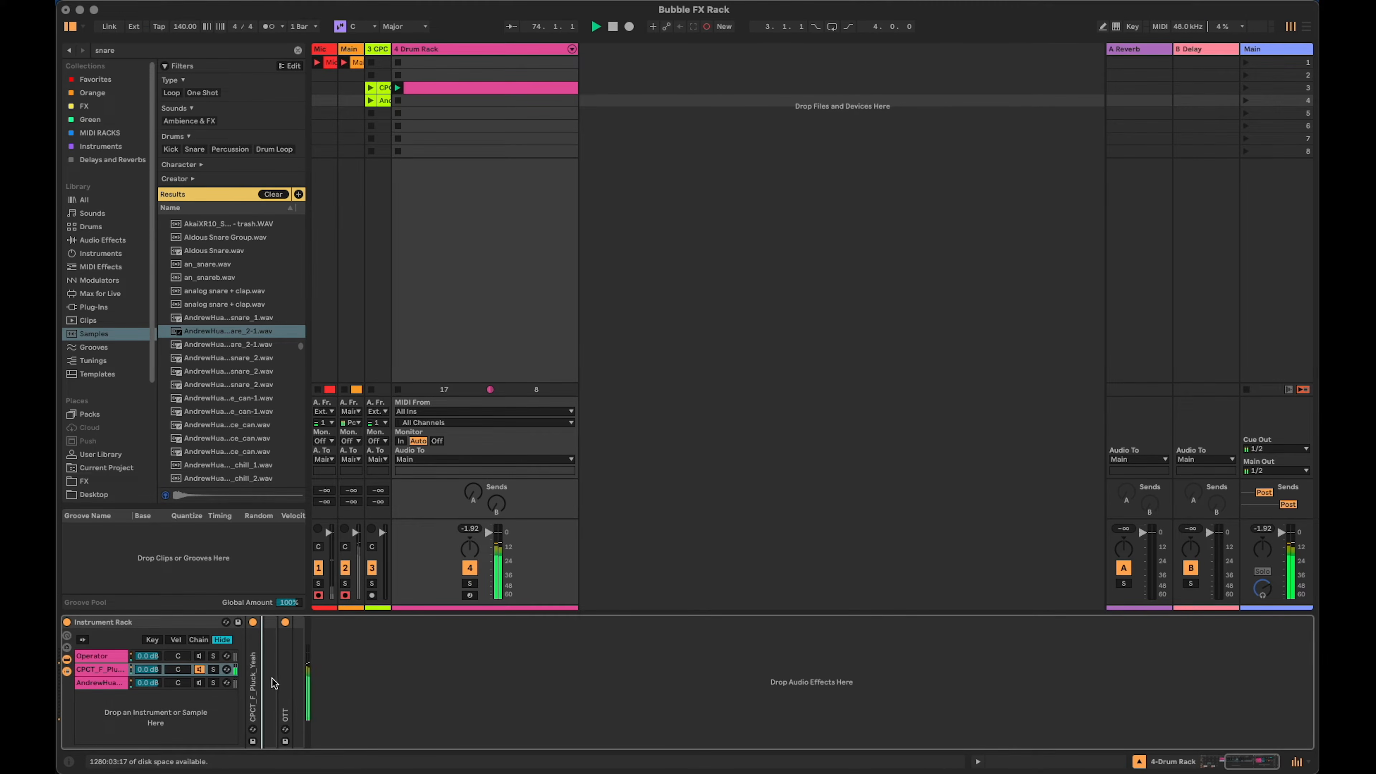
key("Delete")
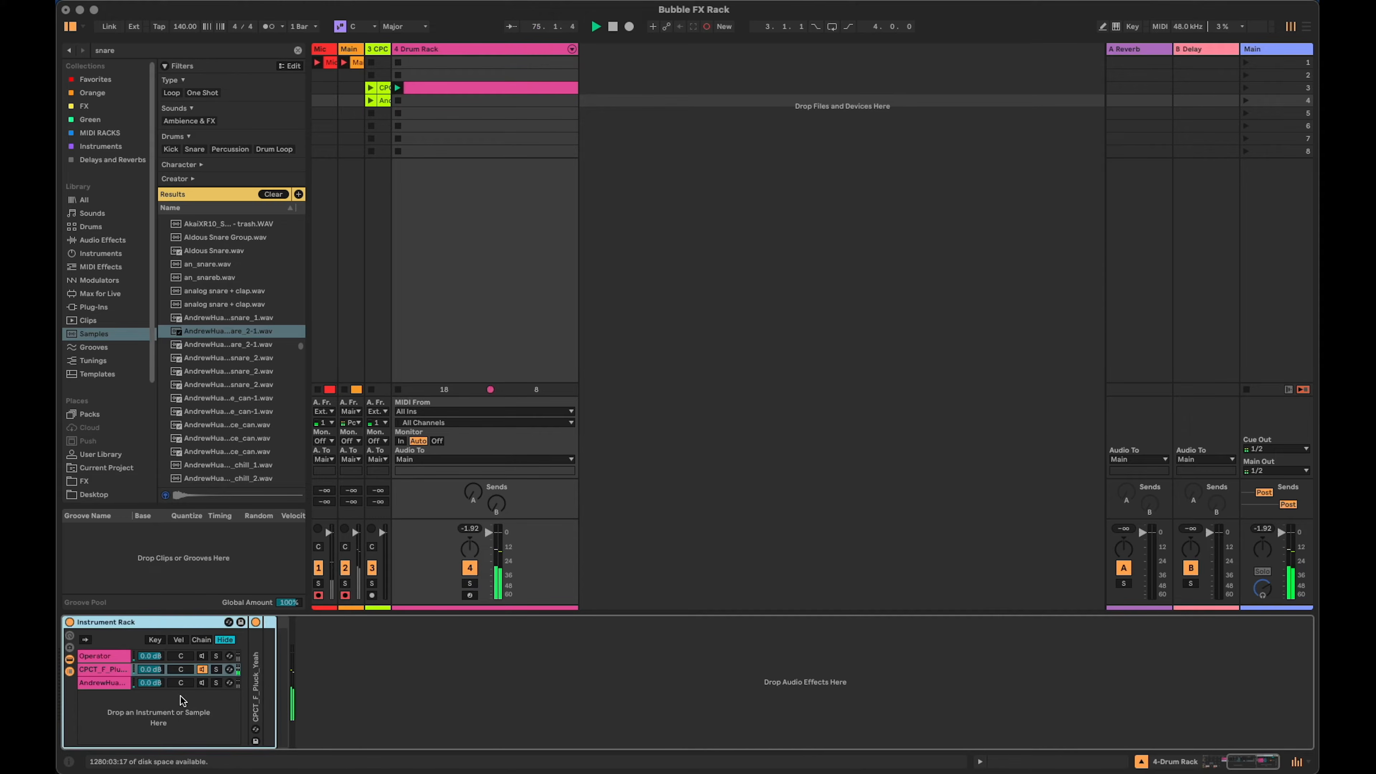
Switch the Instrument Rack's sound source to the Operator chain, leaving the pluck and AndrewHuang sample chains inactive.
left_click(151, 715)
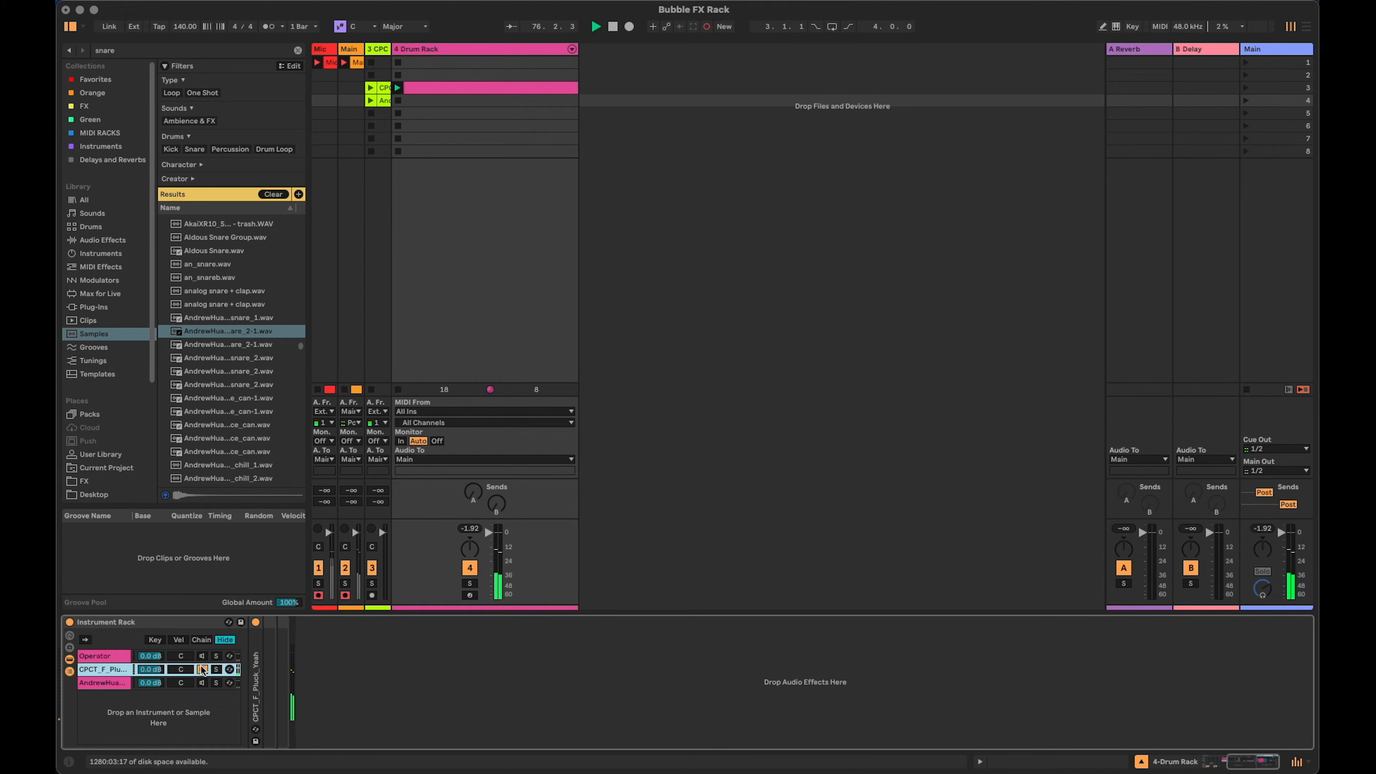
left_click(201, 654)
key("Down")
key("Down")
key("Up")
key("Up")
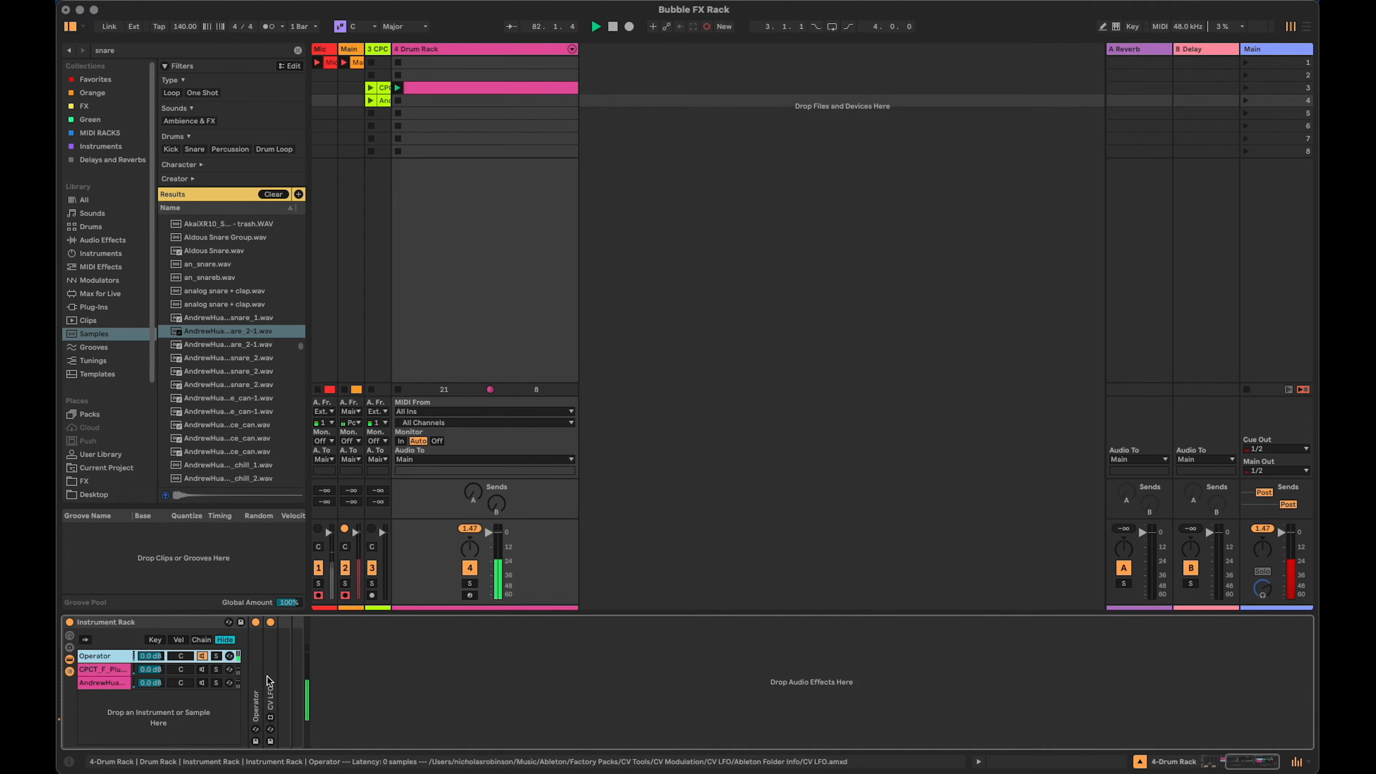
Clear the browser's snare search and add the Echo audio effect after the Instrument Rack.
left_click(295, 669)
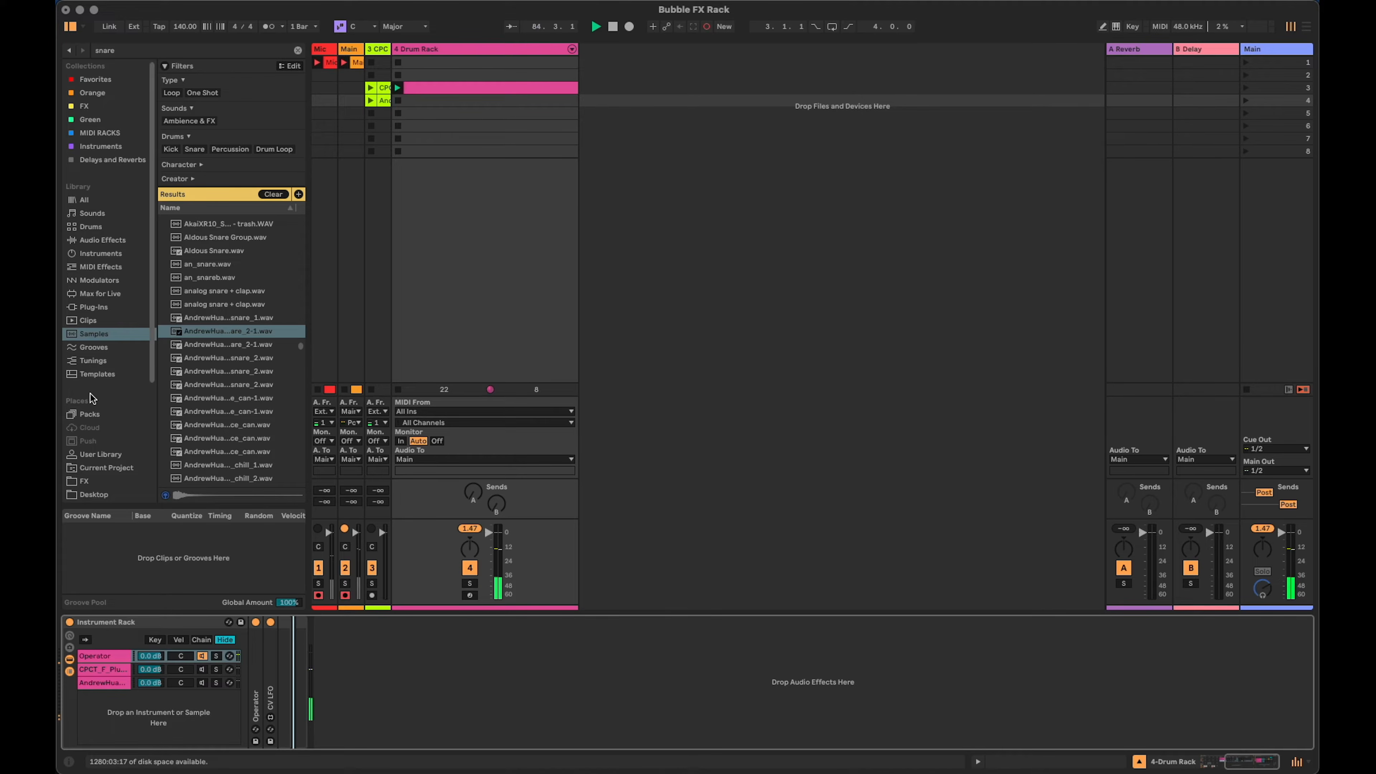
left_click(103, 242)
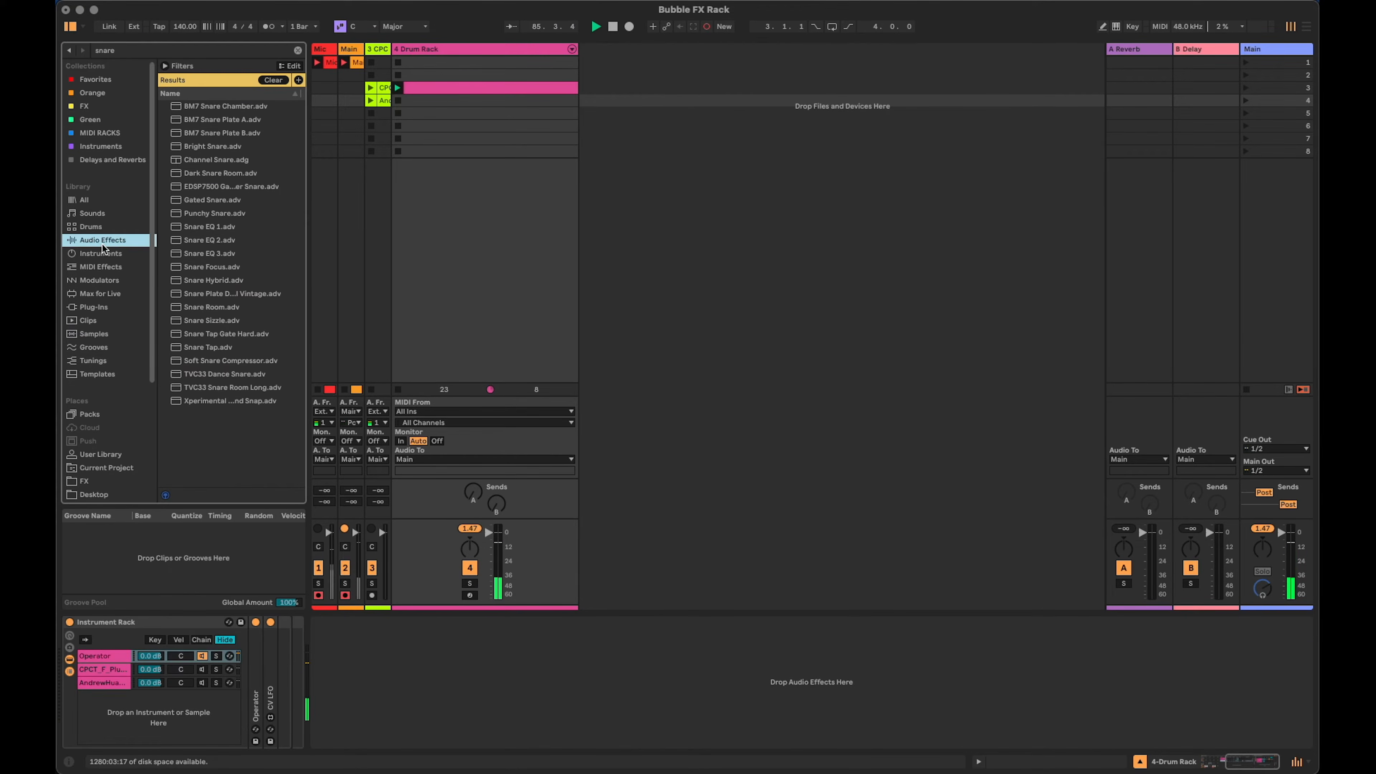
left_click(298, 50)
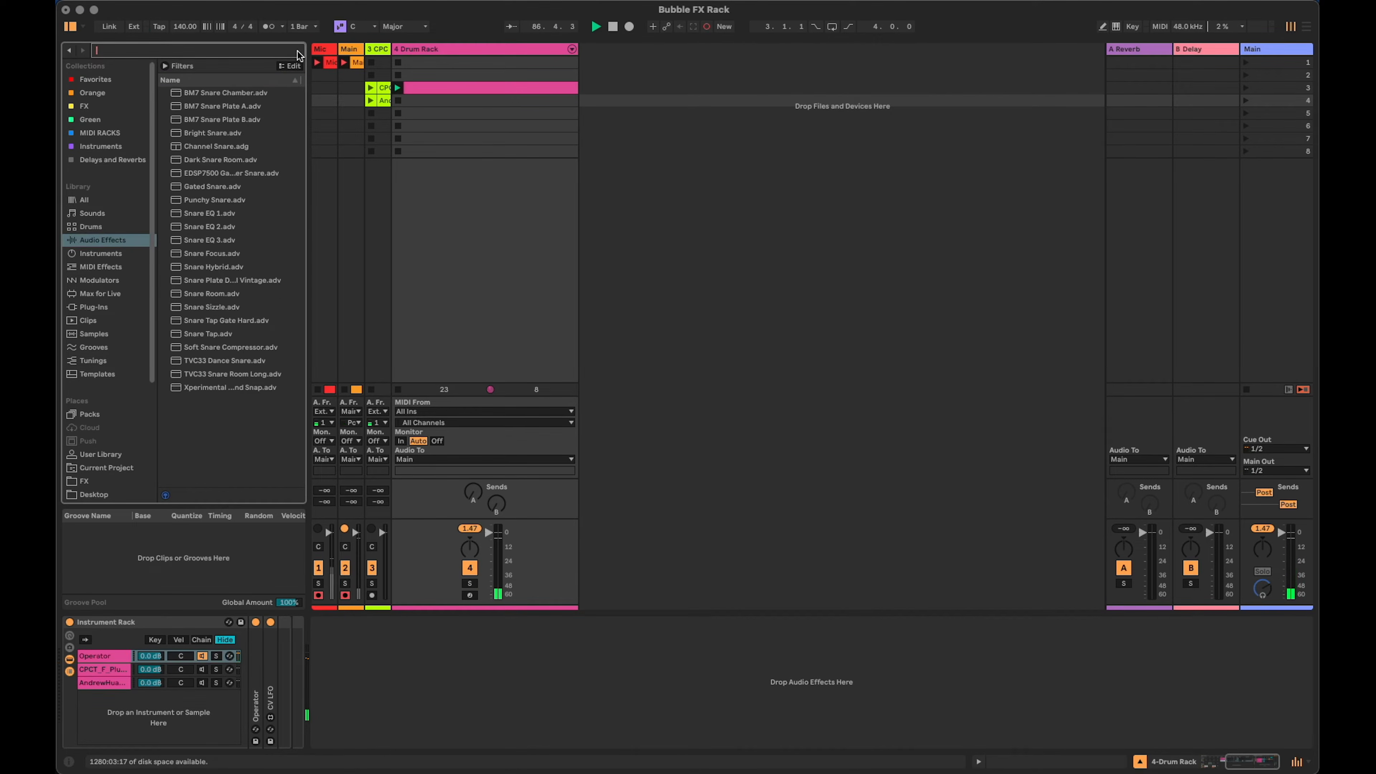
left_click_drag(192, 154, 293, 652)
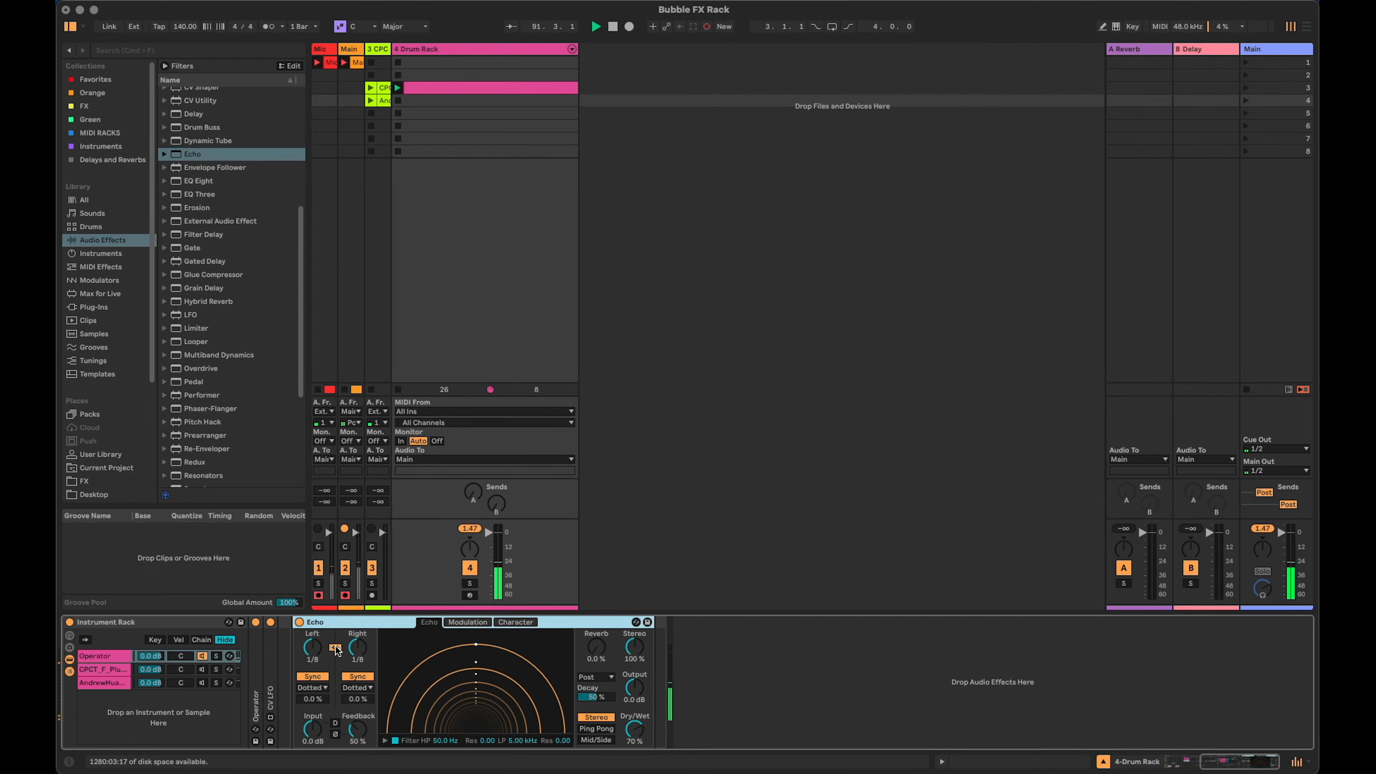
Unlink Echo's delay channels, switch both from Sync to Time, and set Left to 201 ms and Right to 507 ms.
left_click(336, 648)
left_click_drag(313, 647, 358, 638)
left_click(314, 677)
left_click(356, 677)
left_click_drag(316, 648, 350, 651)
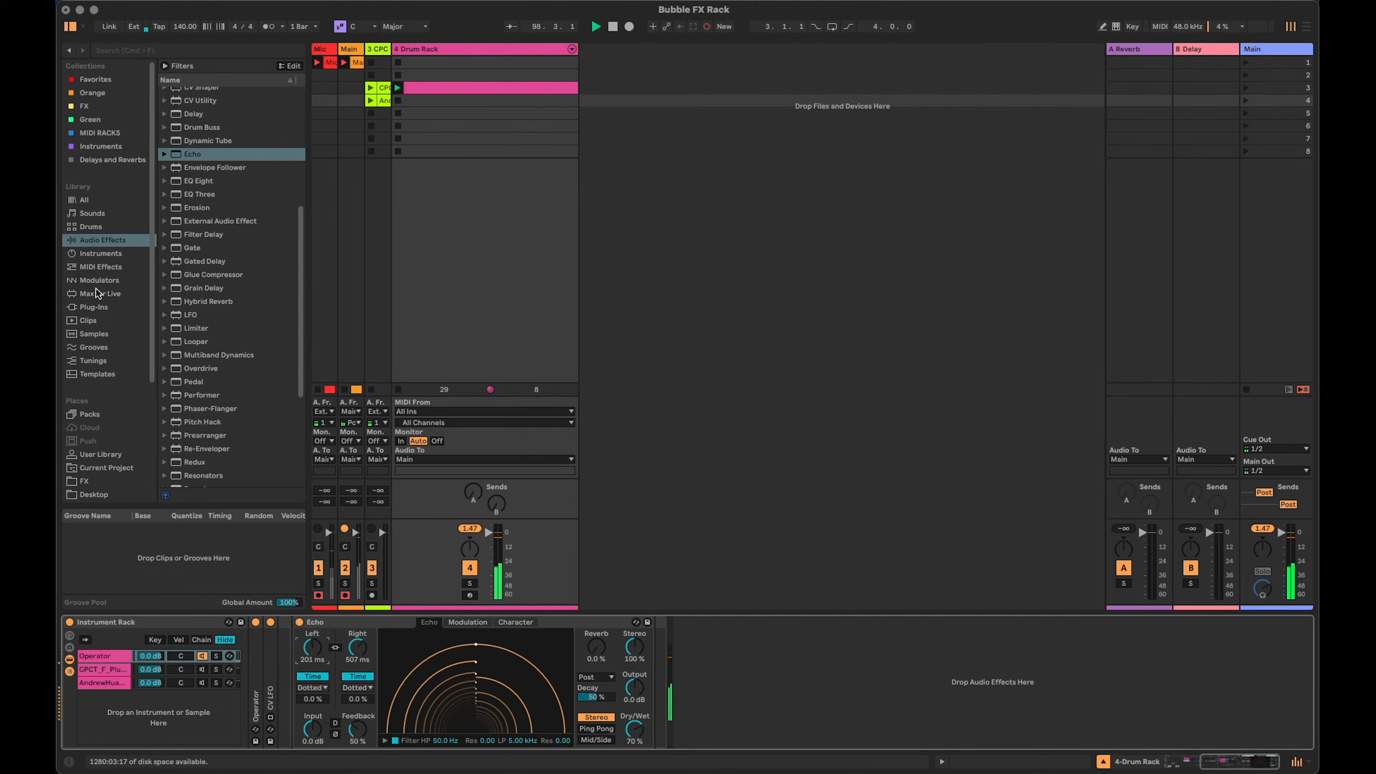
Find the LFO modulator among the audio effects and add it directly after Echo.
left_click(117, 416)
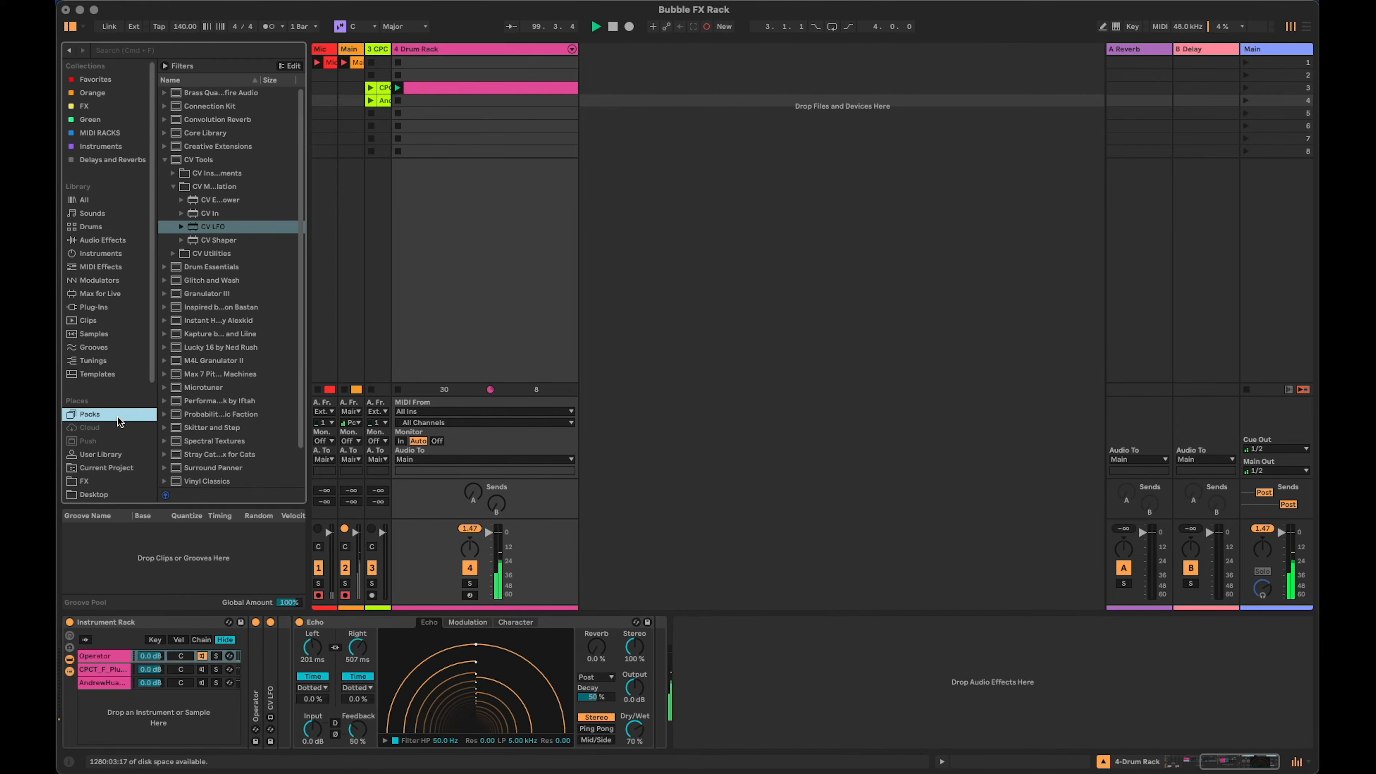
left_click(105, 242)
scroll(213, 283, "down", 5)
left_click(181, 308)
left_click_drag(181, 314, 653, 681)
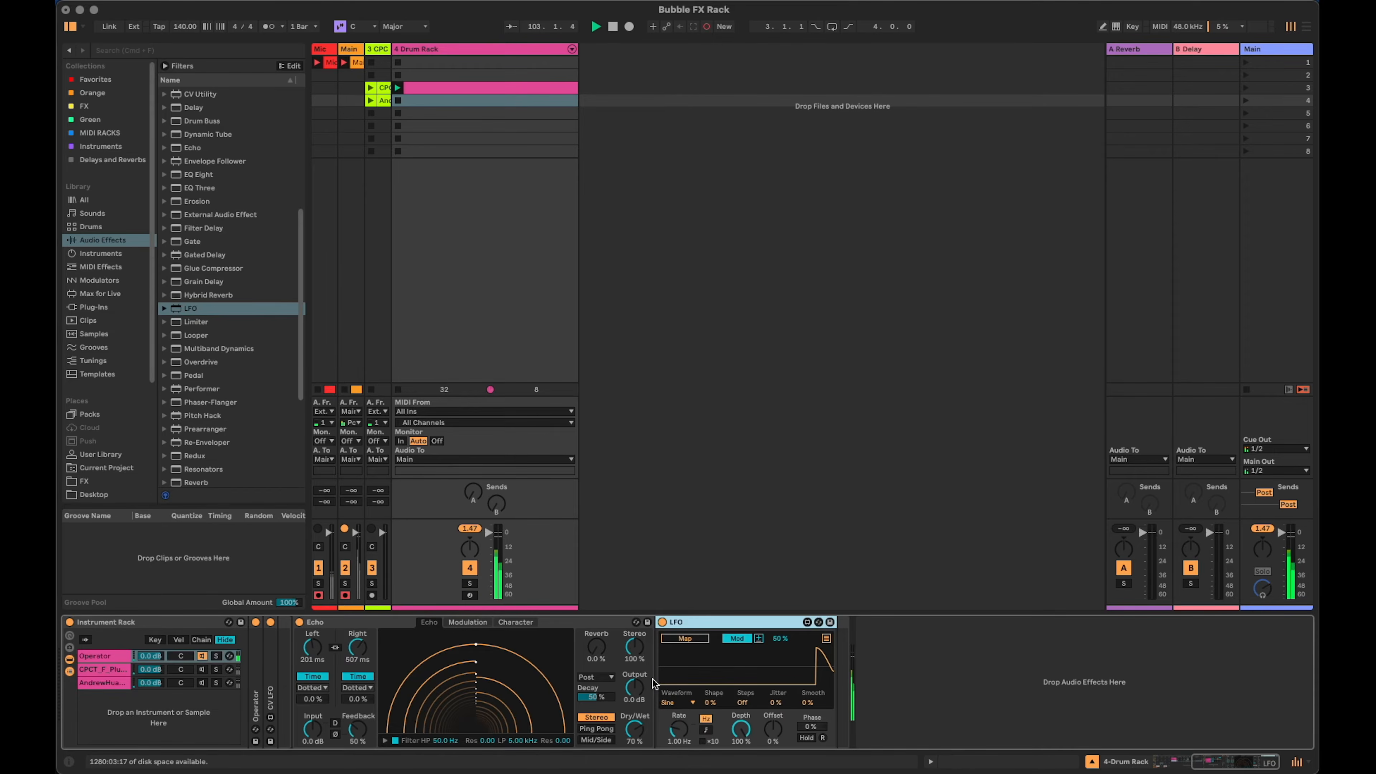
Set the LFO to a Random waveform with 7 % jitter and a rate of 0.57 Hz.
left_click(688, 703)
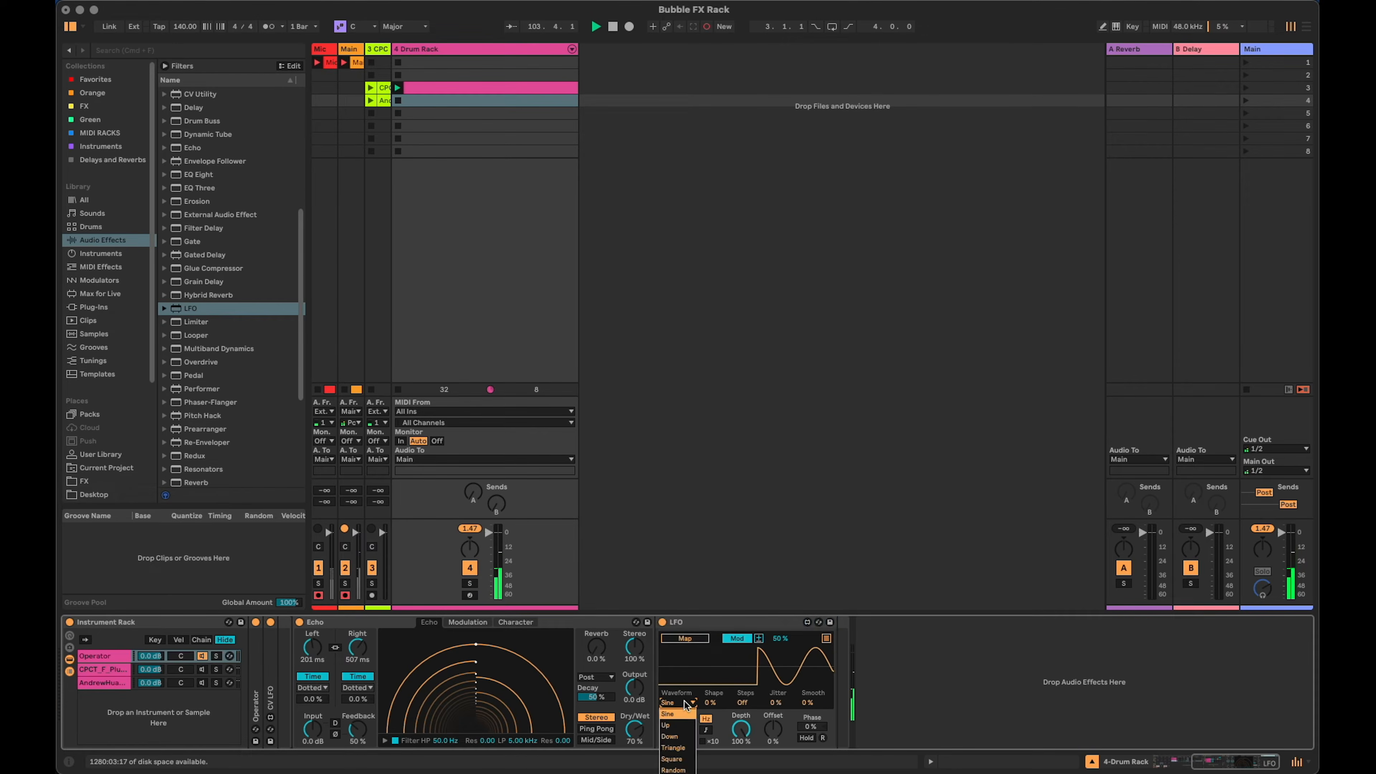
left_click(681, 770)
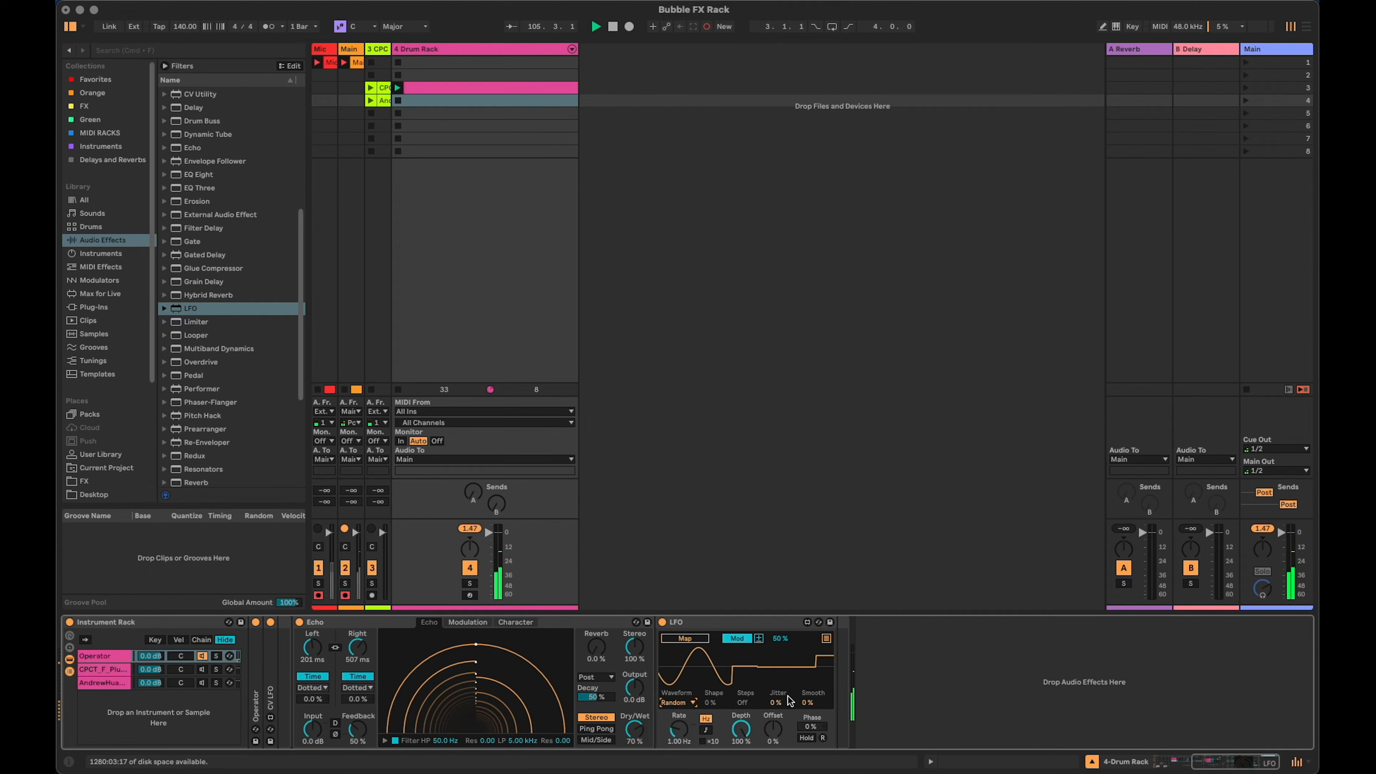
left_click(776, 704)
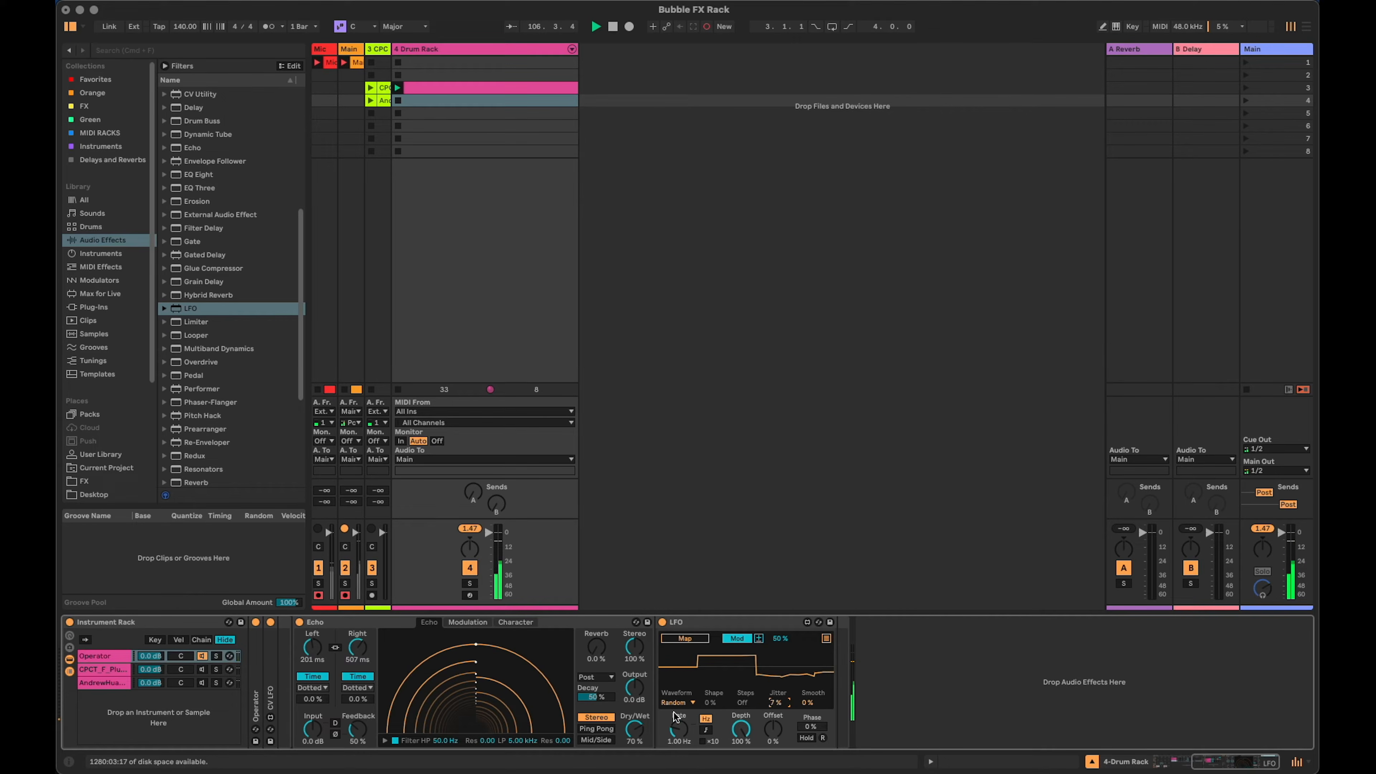
left_click_drag(678, 730, 679, 738)
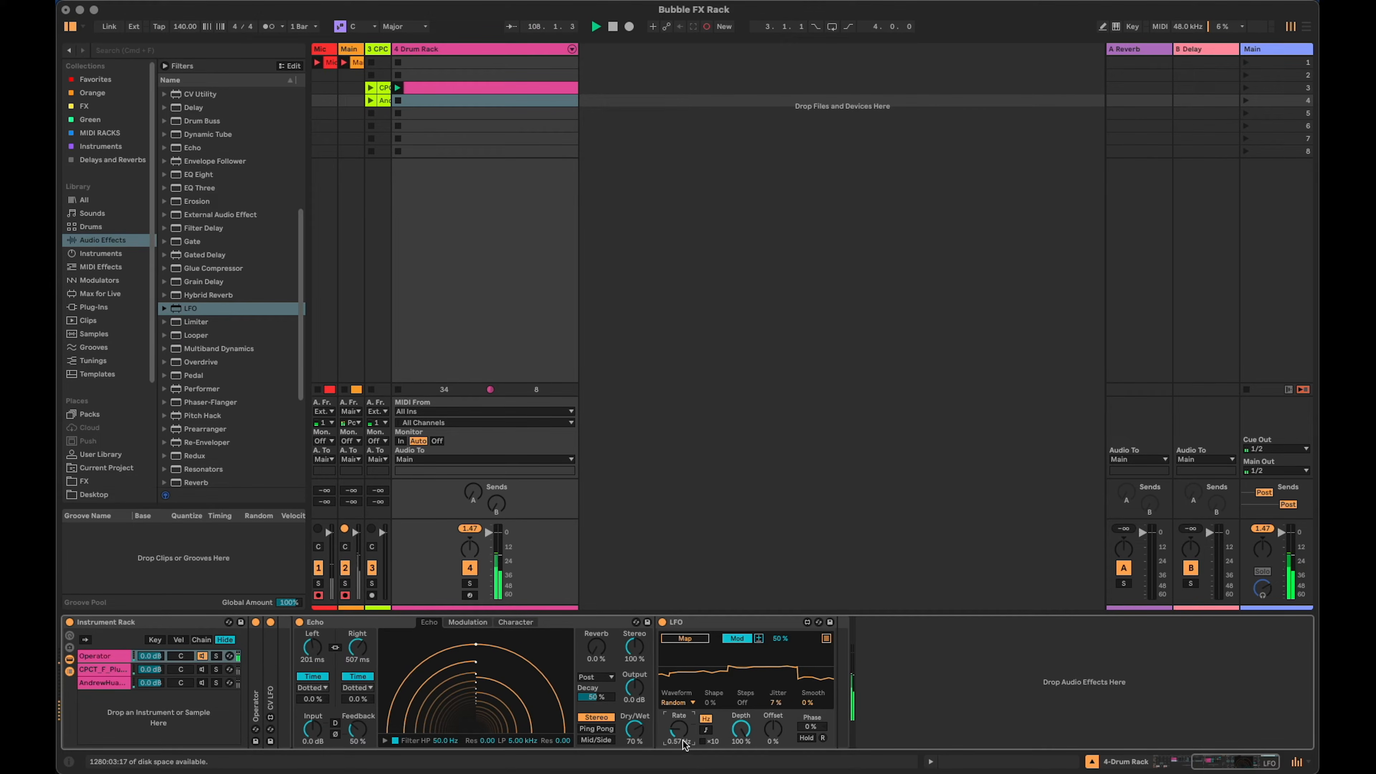
Change the LFO's modulation mode to Remote and duplicate the device.
left_click(709, 619)
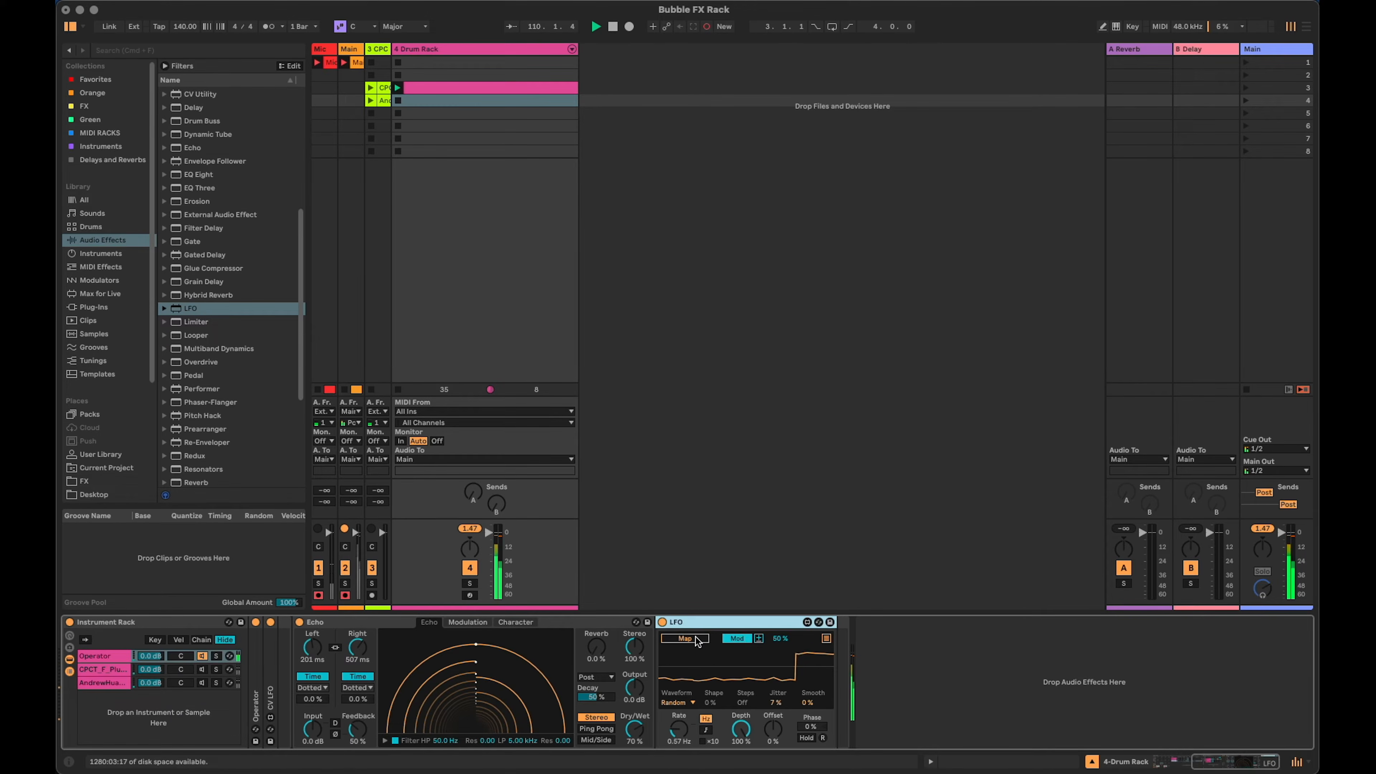
left_click(726, 639)
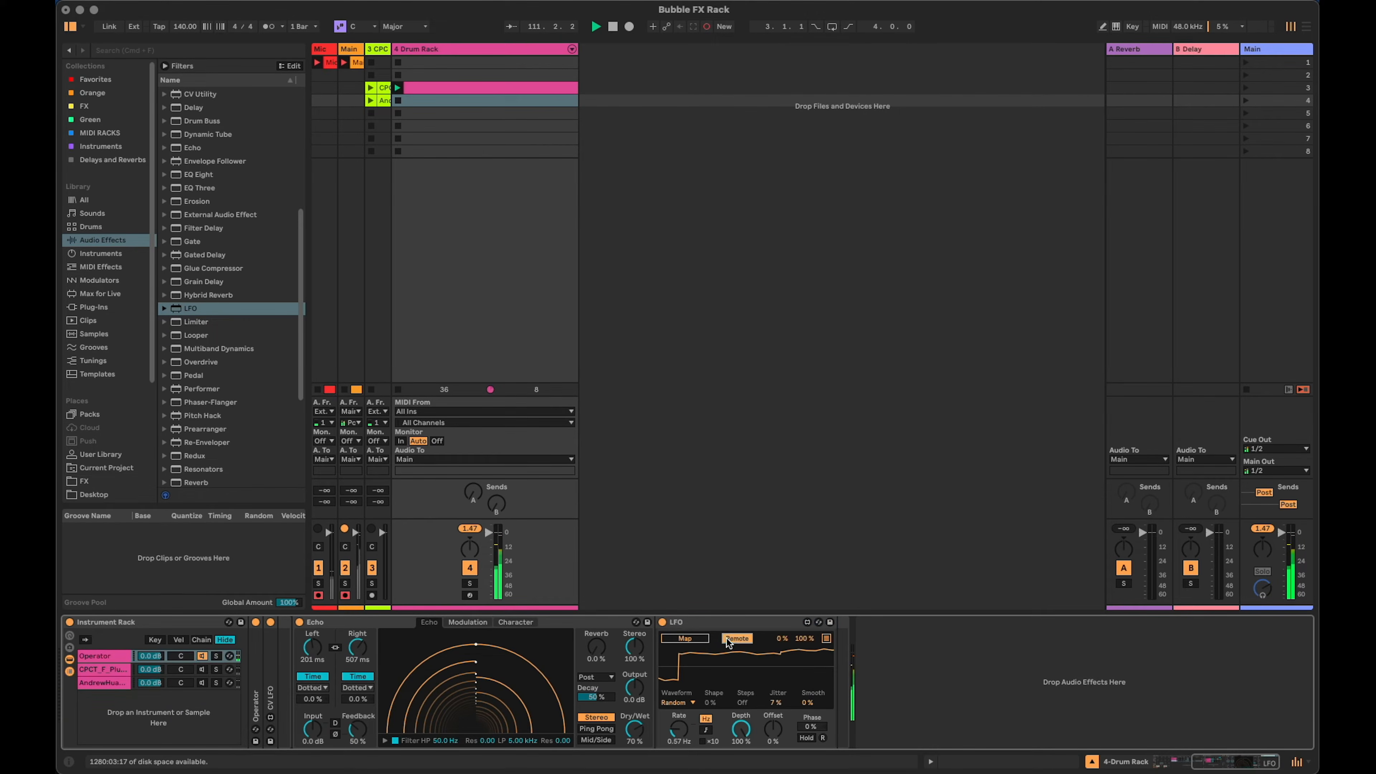
left_click(710, 625)
key("super+d")
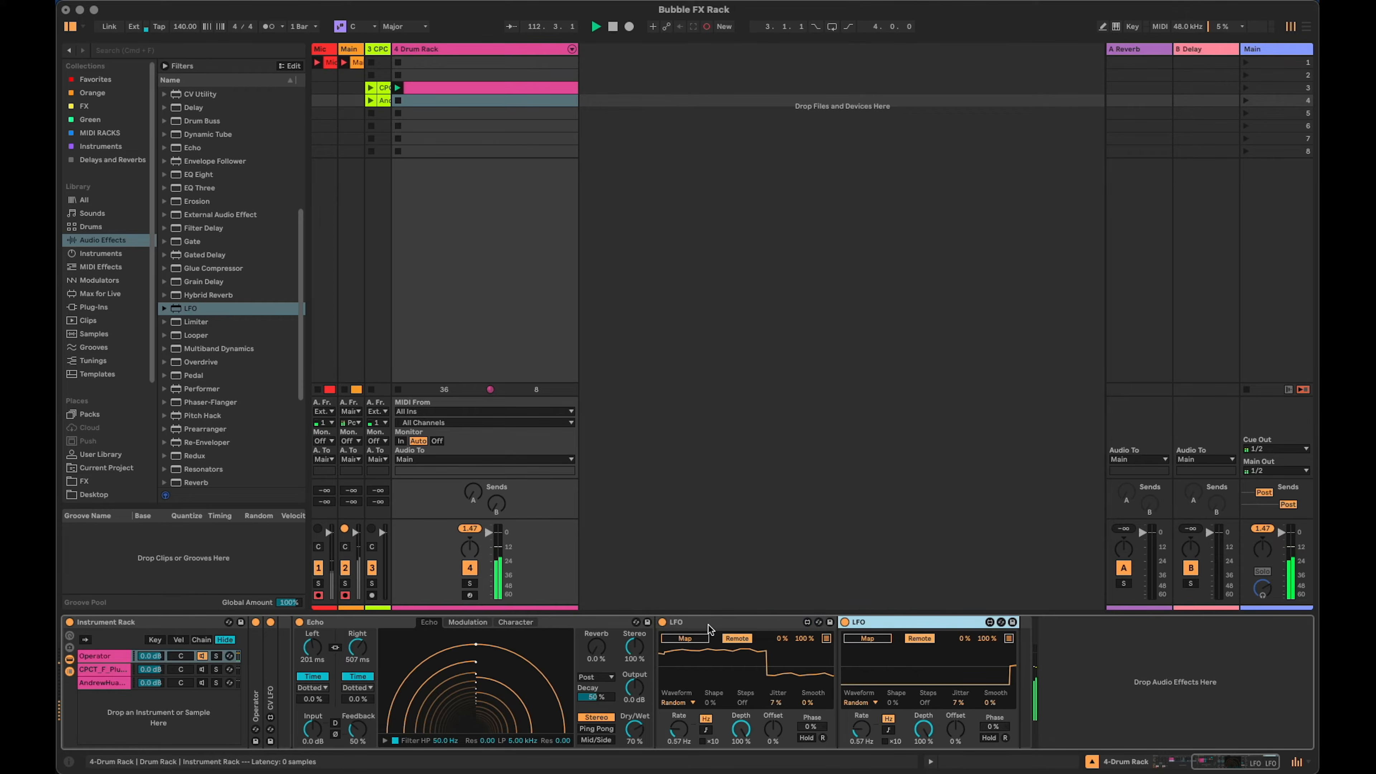
Map the first LFO to Echo's Left delay time and the second LFO to its Right delay time.
left_click(685, 639)
left_click(317, 648)
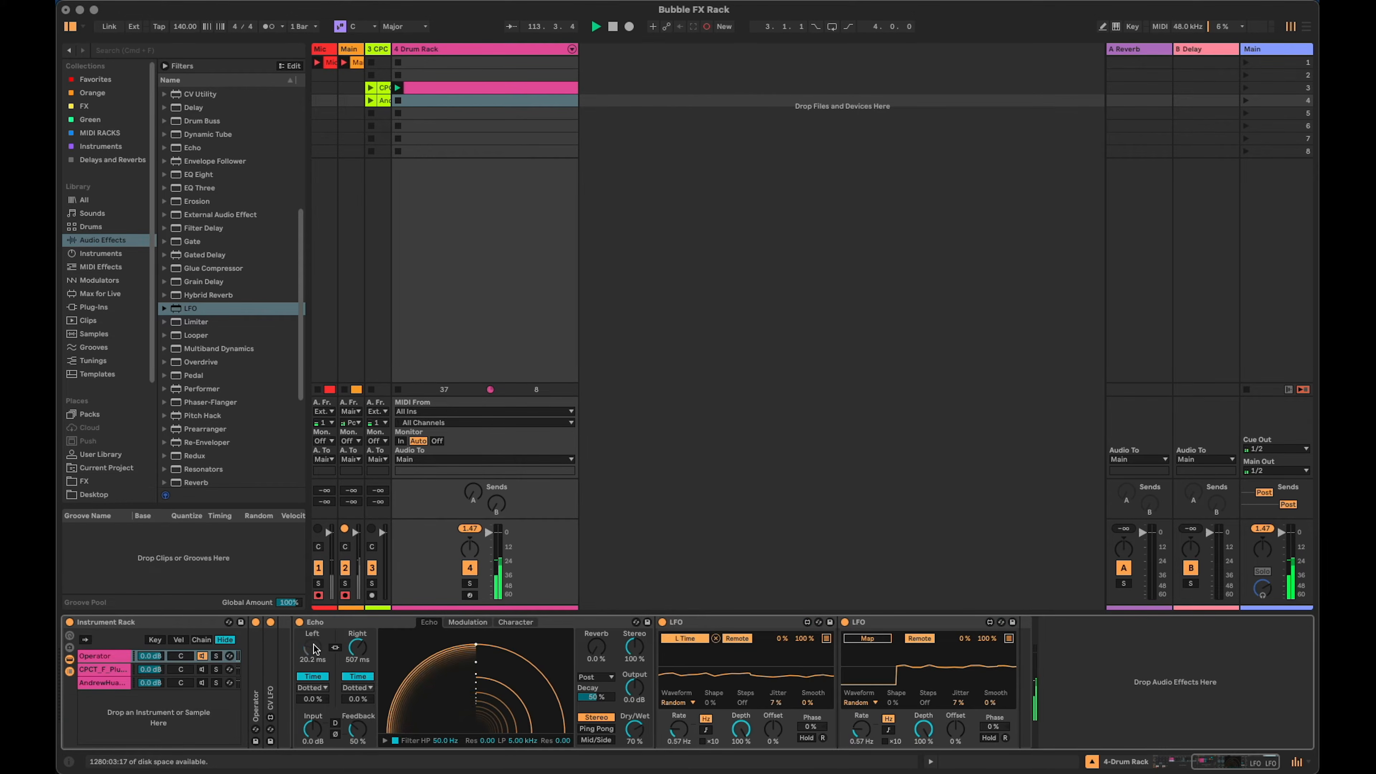
left_click(866, 638)
left_click(357, 648)
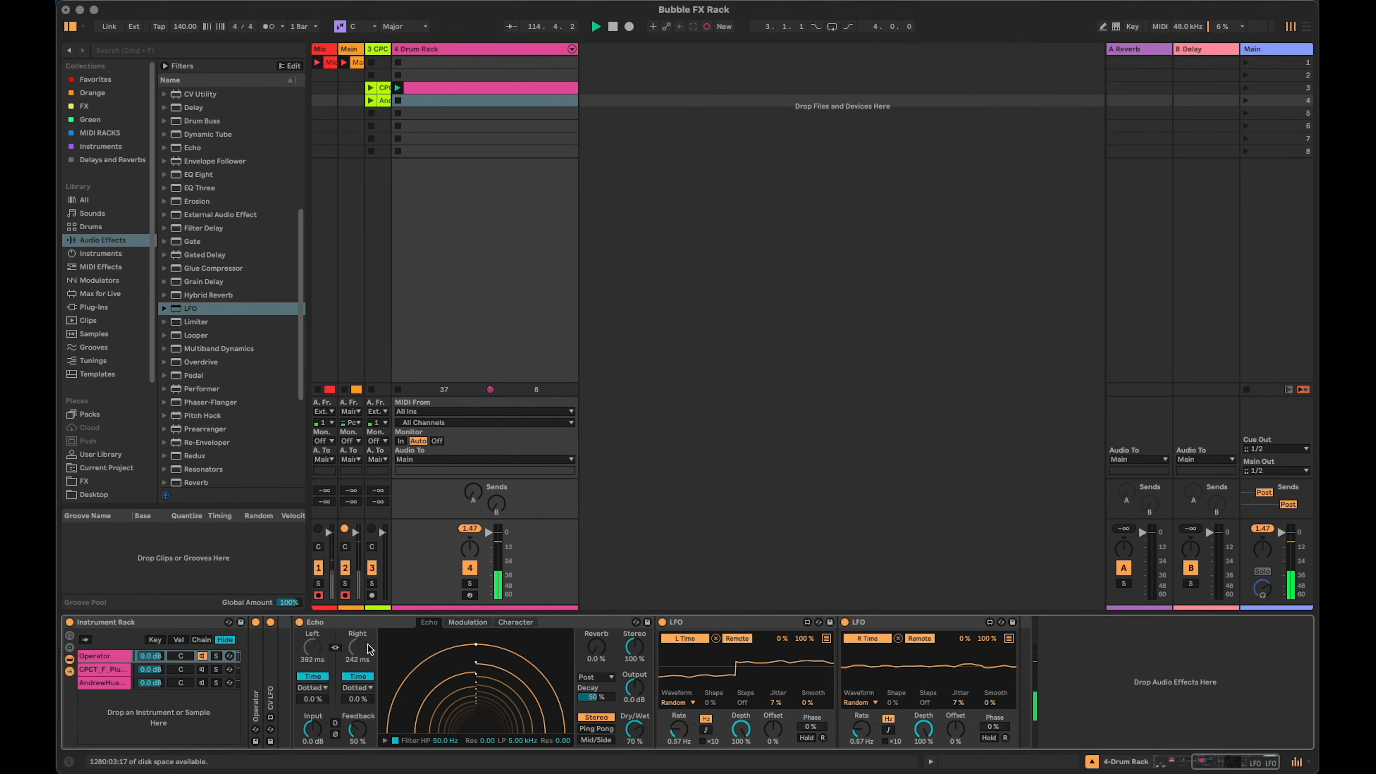
Set the left-time LFO's rate to 2.21 Hz and the right-time LFO's to 2.07 Hz, with Echo's Dry/Wet at 100 %.
left_click_drag(679, 729, 679, 711)
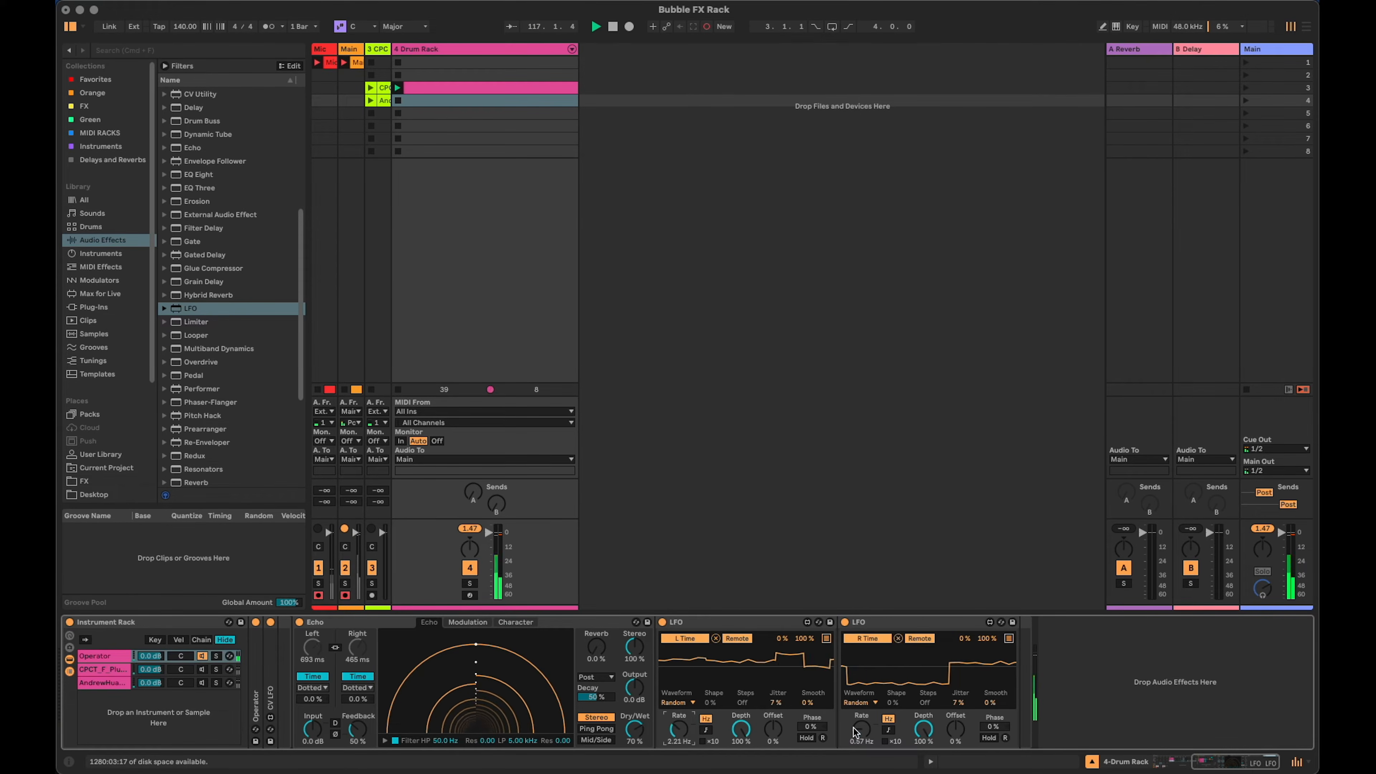
left_click_drag(861, 730, 861, 711)
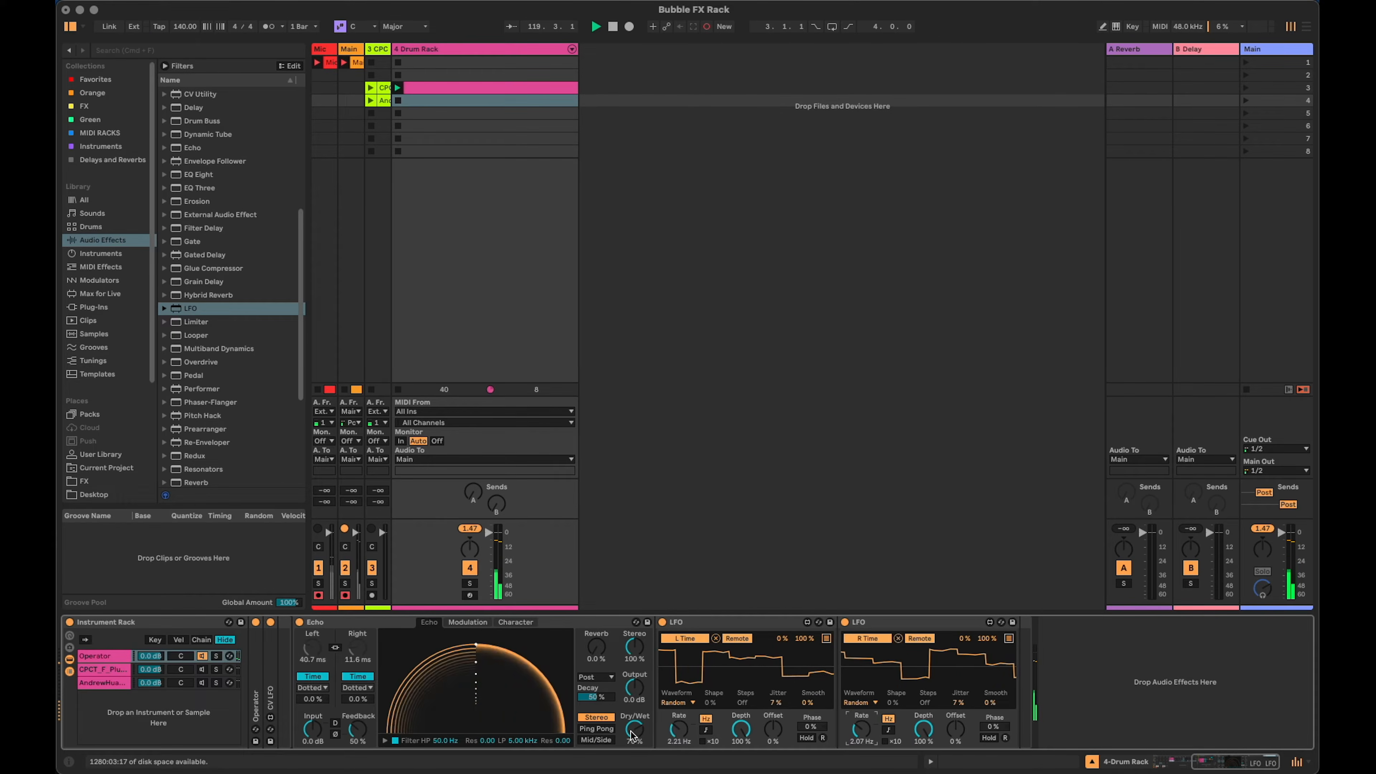
left_click_drag(634, 729, 634, 702)
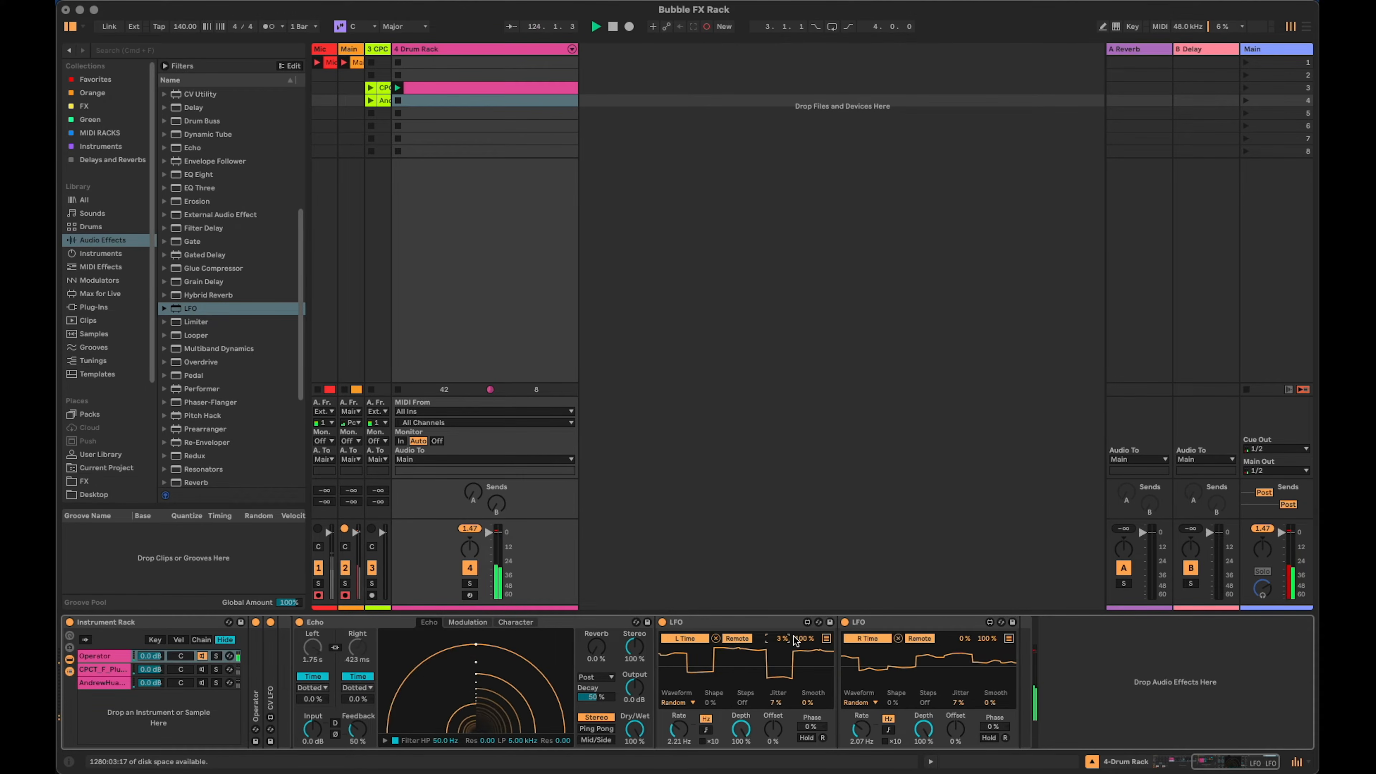
Limit the LFO mapping ranges to 3–79 % for left time and 7–79 % for right time, and set Echo's feedback to 63 %.
left_click_drag(781, 639, 804, 651)
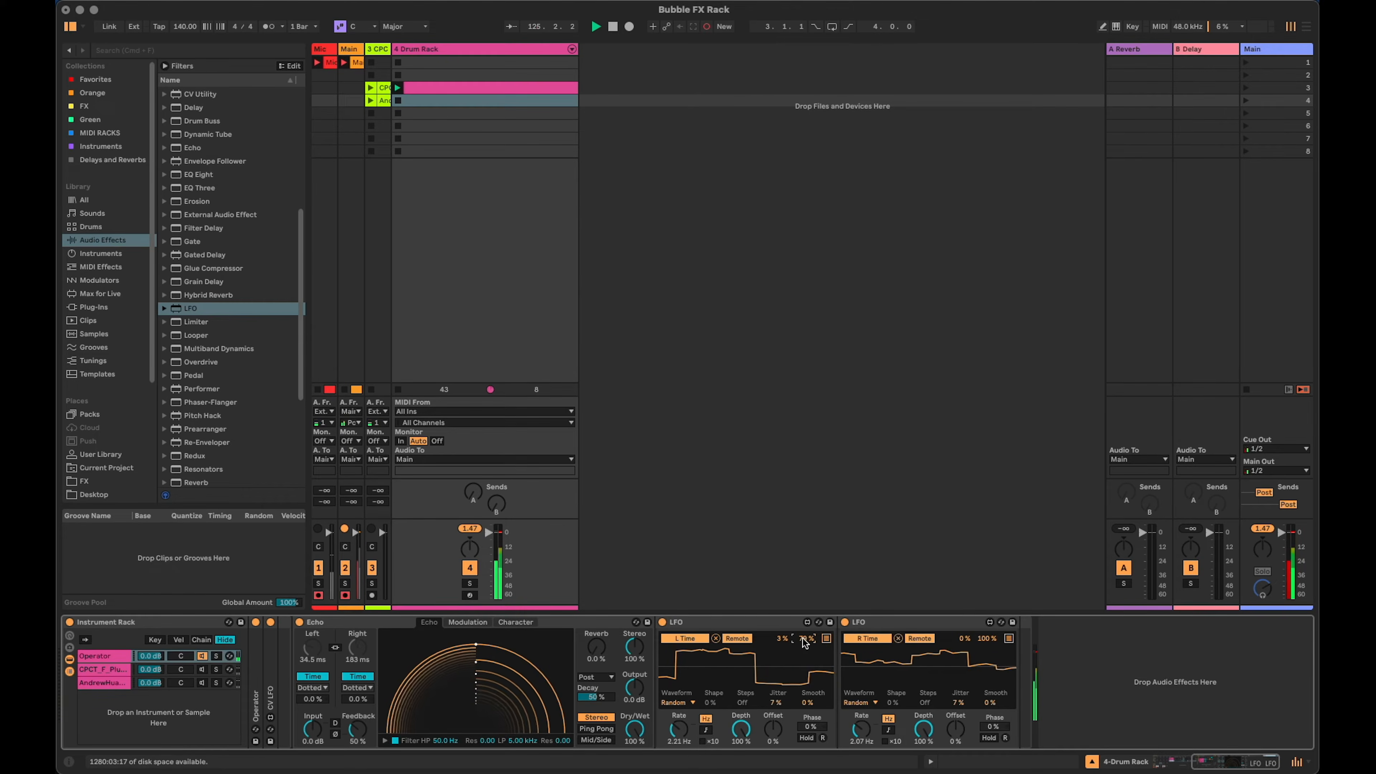
left_click_drag(964, 639, 987, 654)
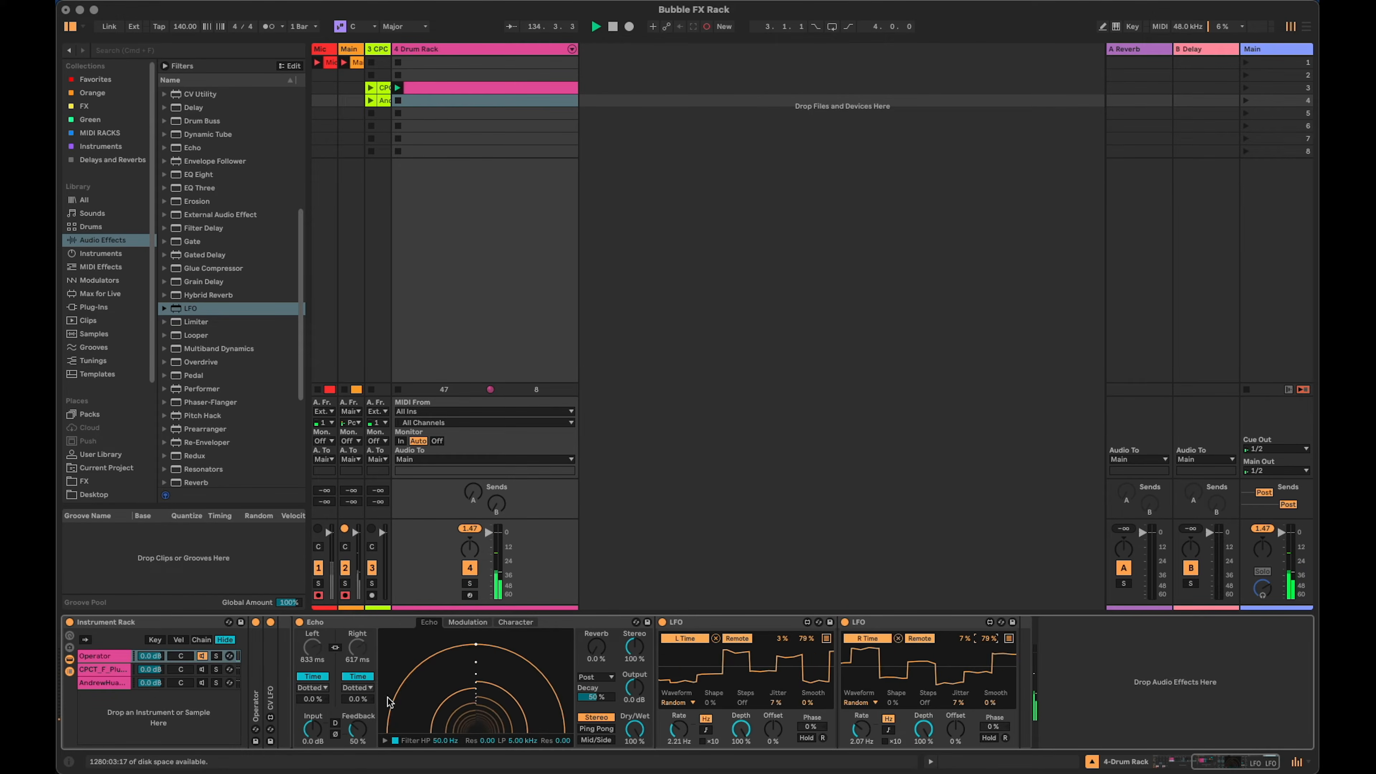
left_click_drag(357, 733, 357, 729)
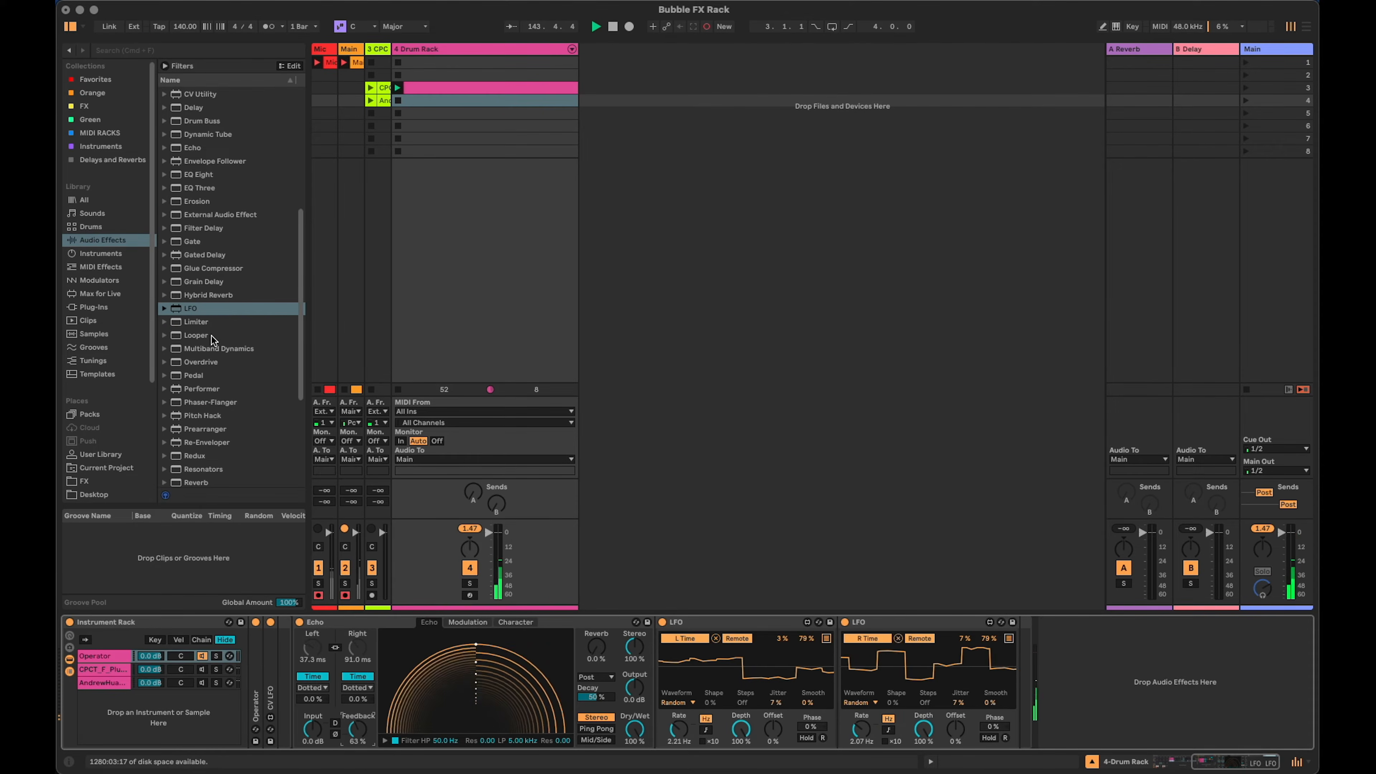
Add the Roar audio effect at the end of the chain, after the second LFO.
scroll(220, 340, "down", 4)
left_click_drag(188, 390, 1020, 687)
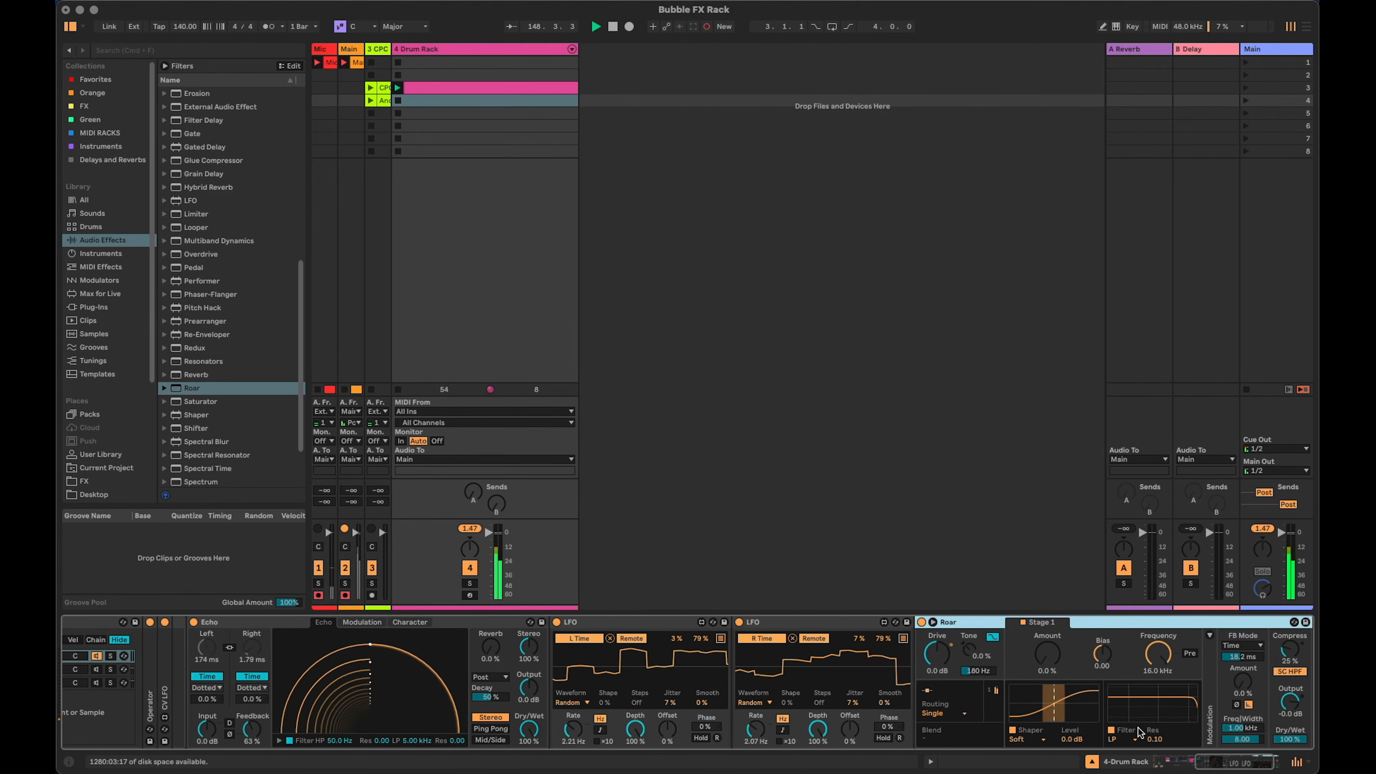
Set Roar's routing to Multi Band, its drive to about 6.9 dB and its output to -10 dB.
scroll(1140, 733, "right", 3)
left_click(857, 714)
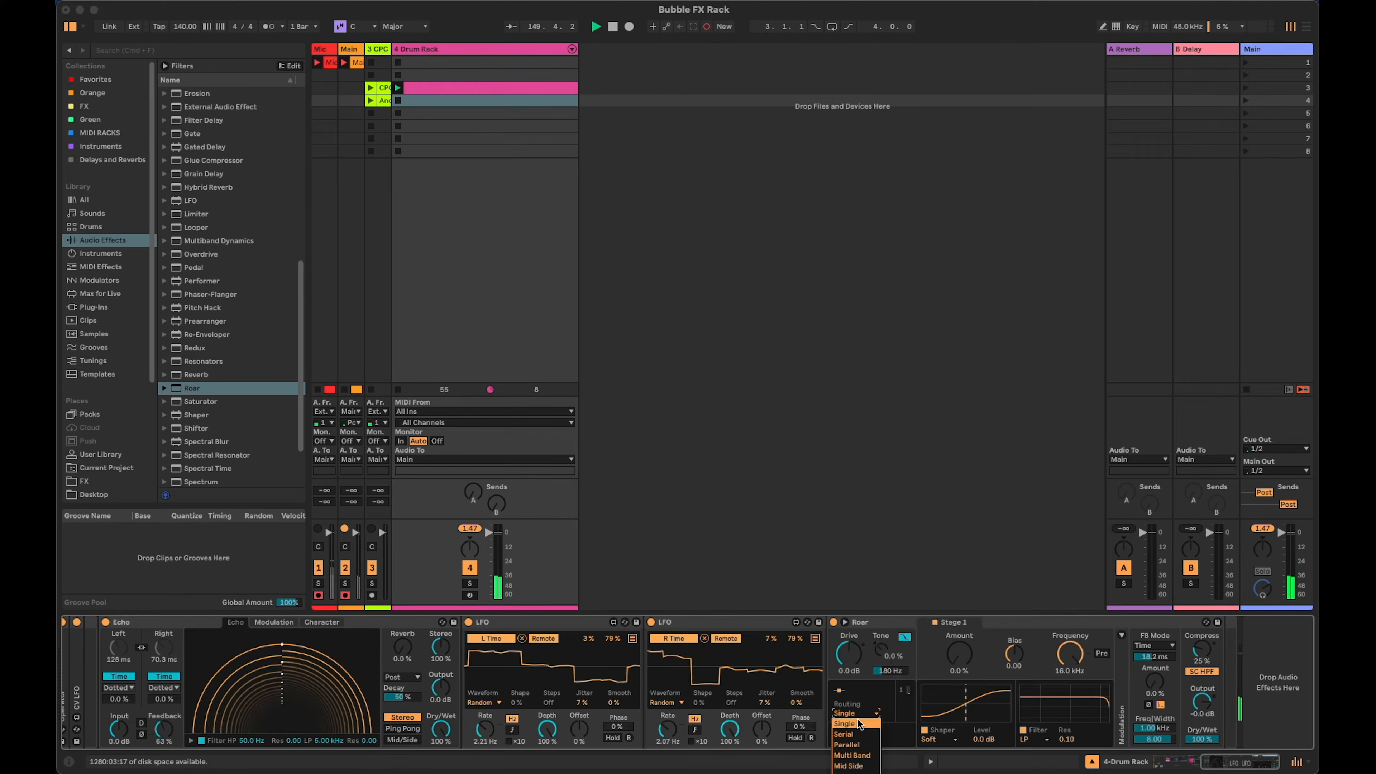
left_click(868, 755)
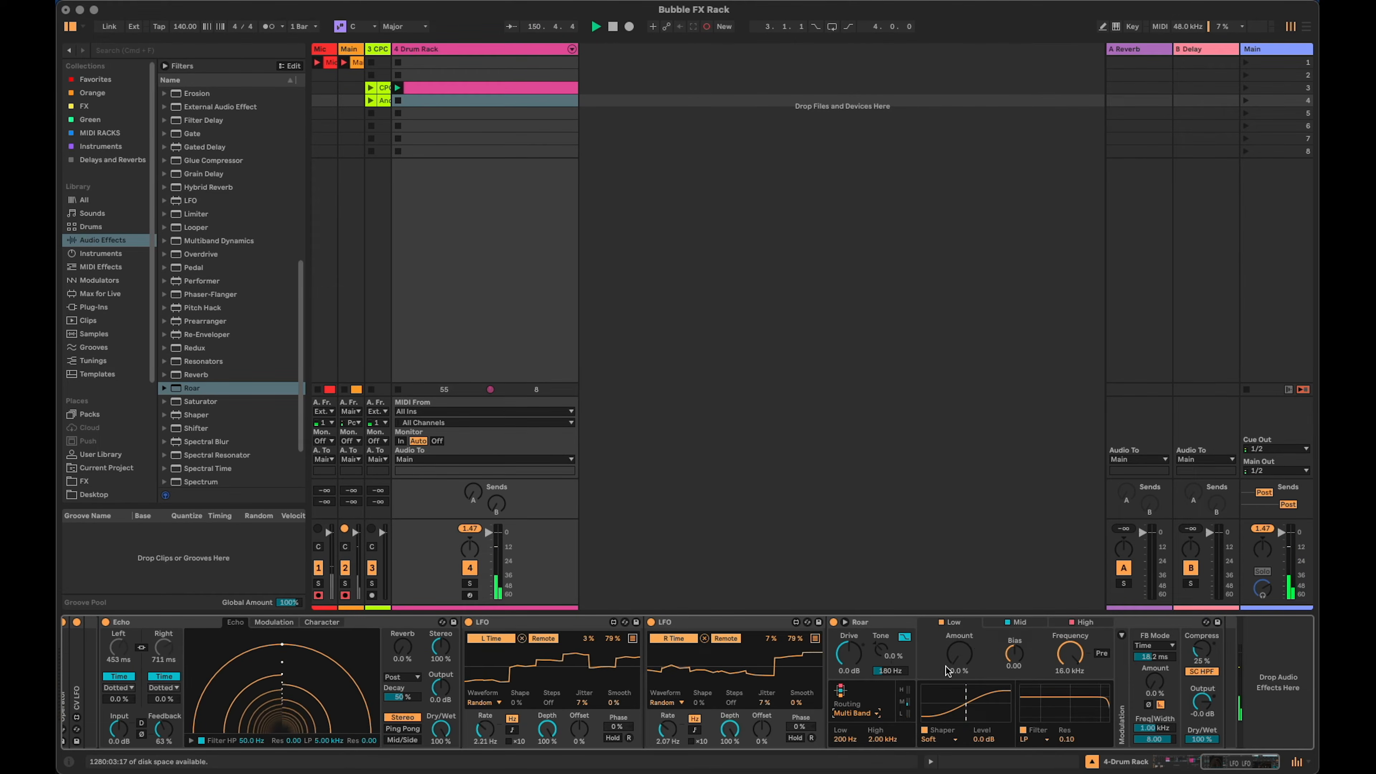
left_click_drag(850, 655, 850, 633)
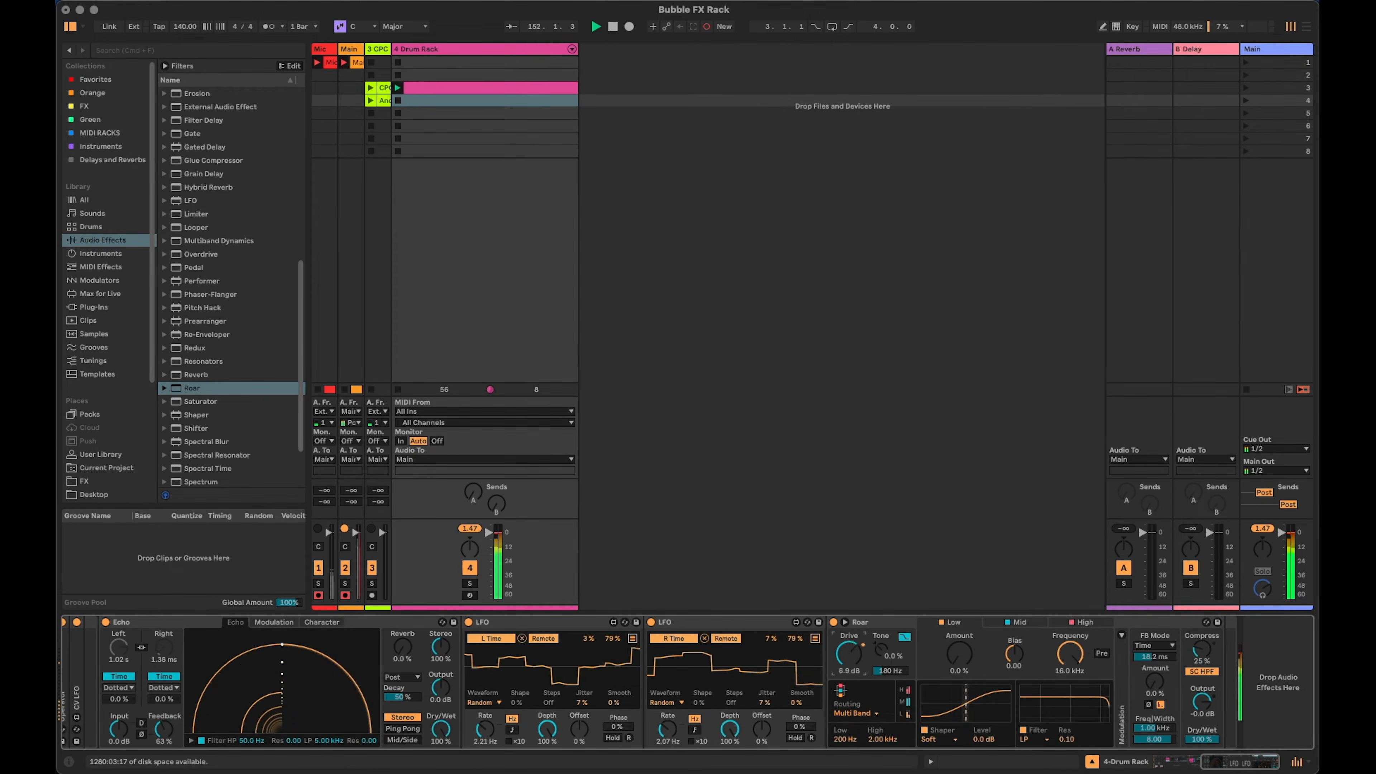
left_click_drag(1202, 702, 1201, 737)
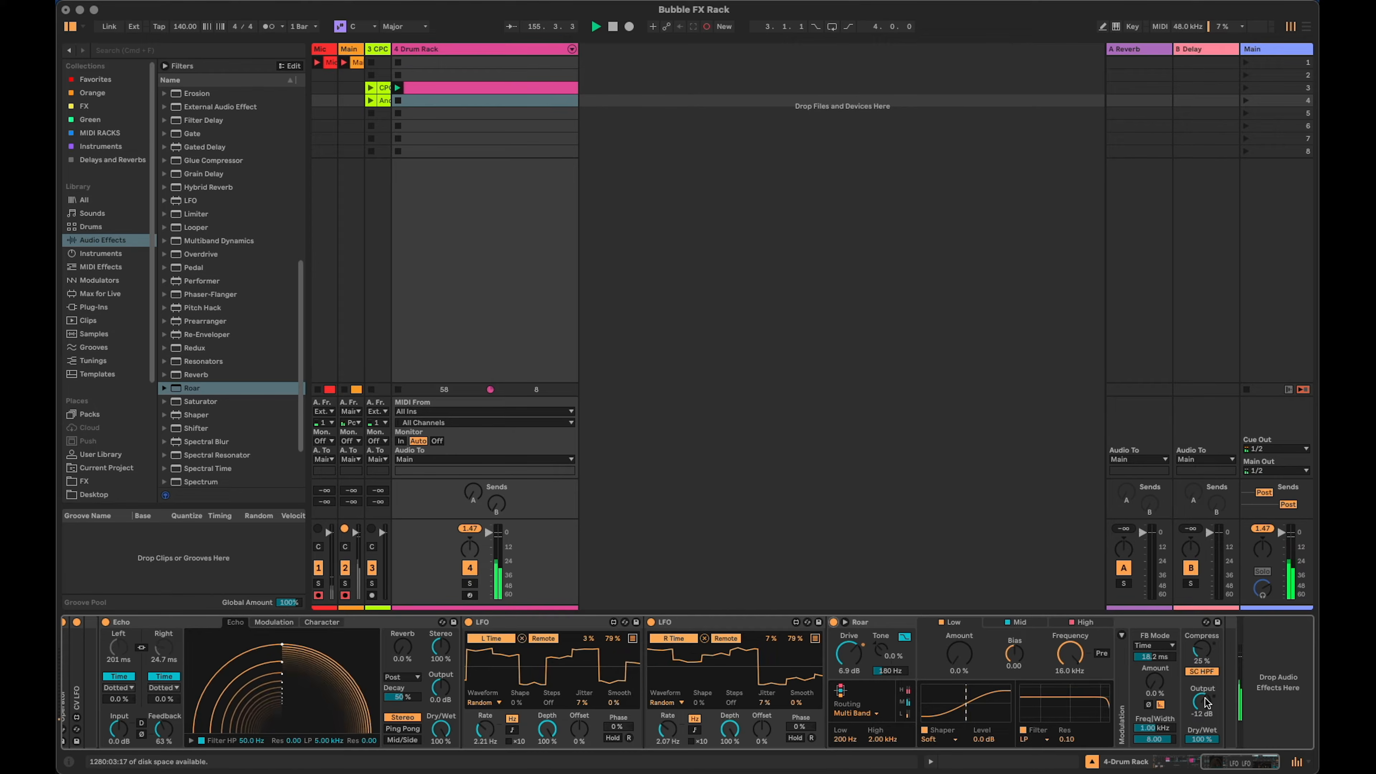
left_click_drag(1206, 702, 1207, 698)
Set Roar's Low band to the Noise shaper with an amount of 37 %.
left_click_drag(959, 654, 959, 634)
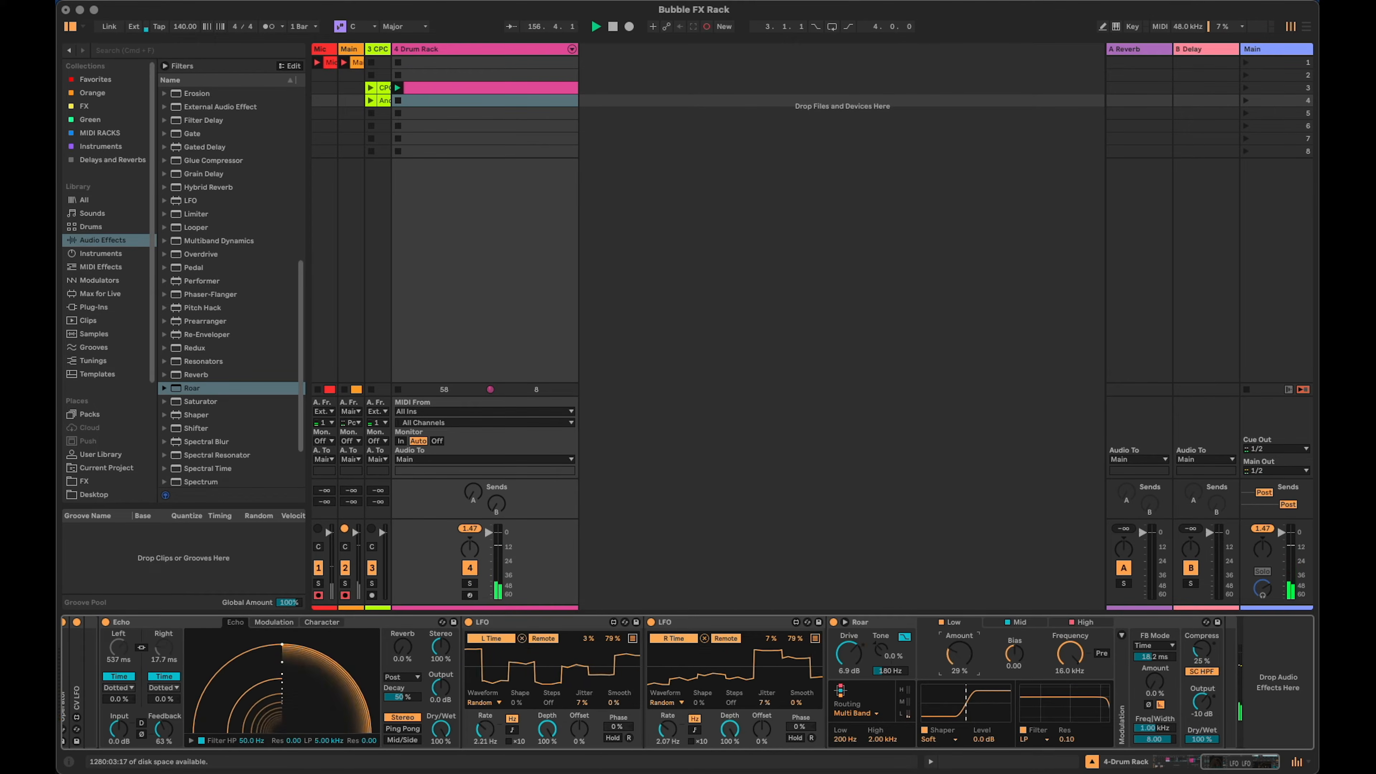
left_click(955, 740)
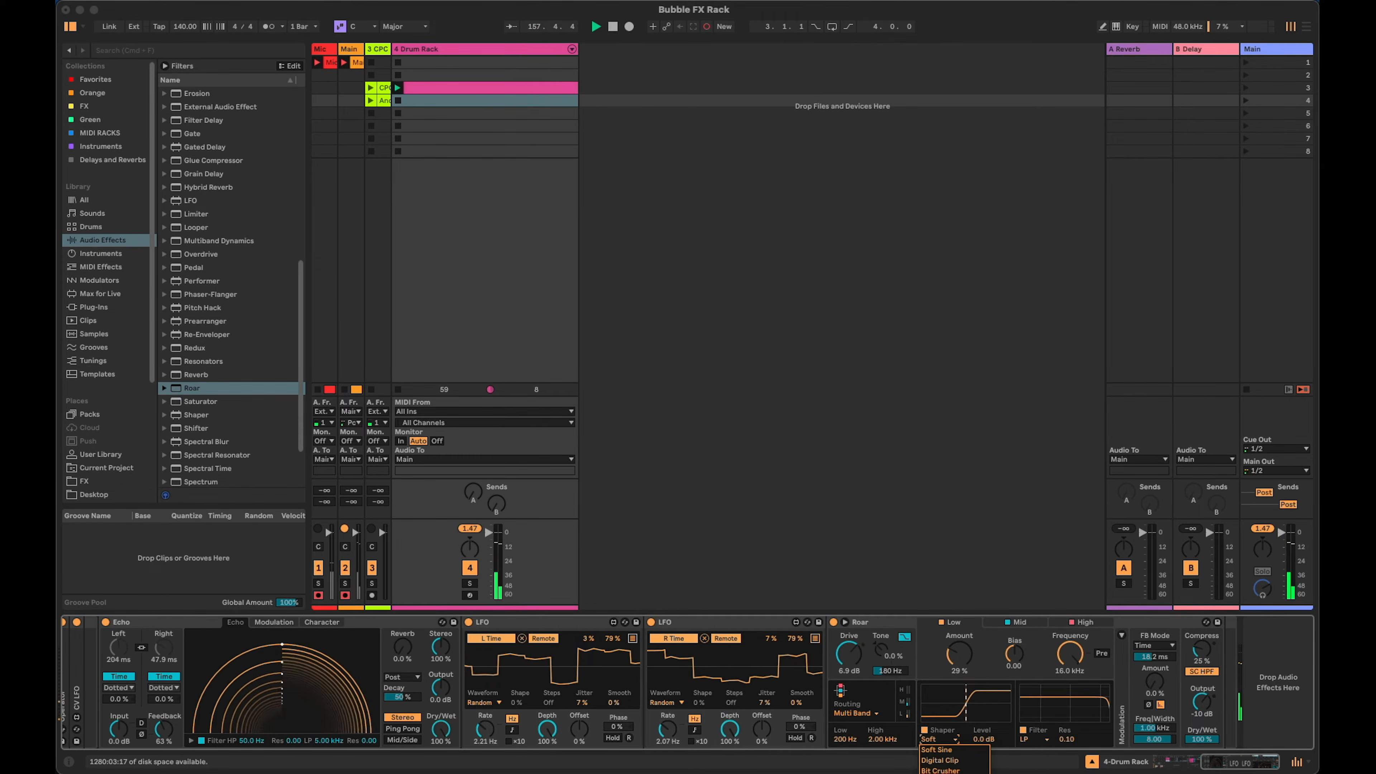
left_click(950, 773)
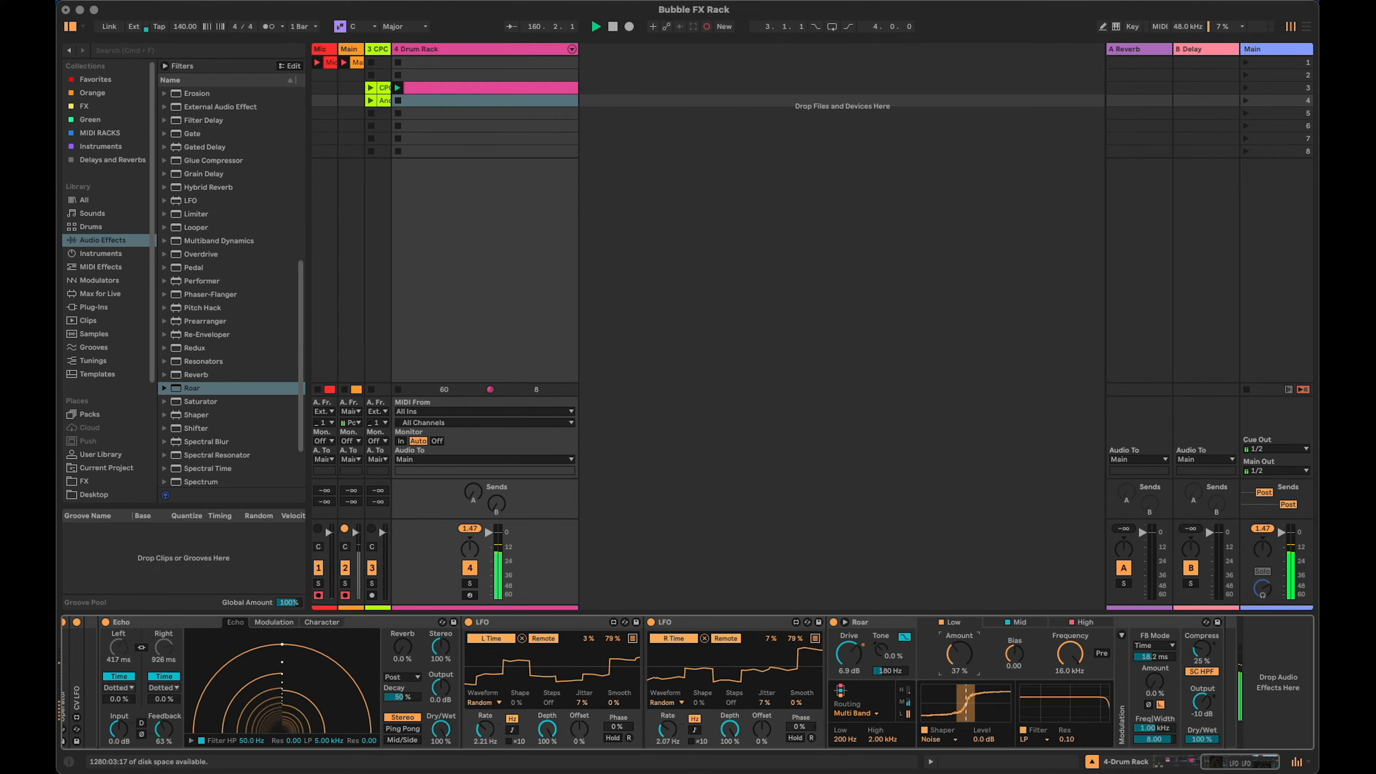
Choose the Fractal shaper for Roar's Mid band and raise that band's shaper amount.
left_click(1037, 624)
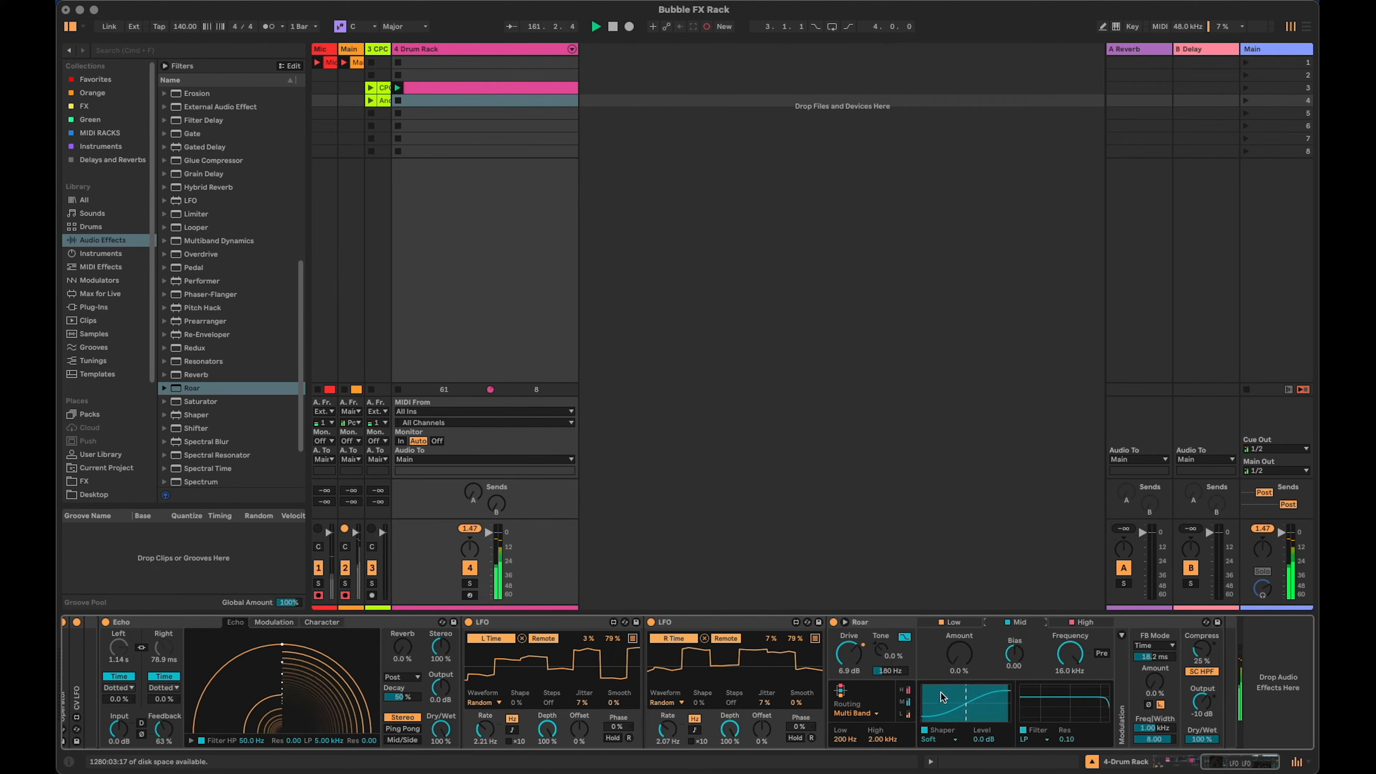
left_click(941, 739)
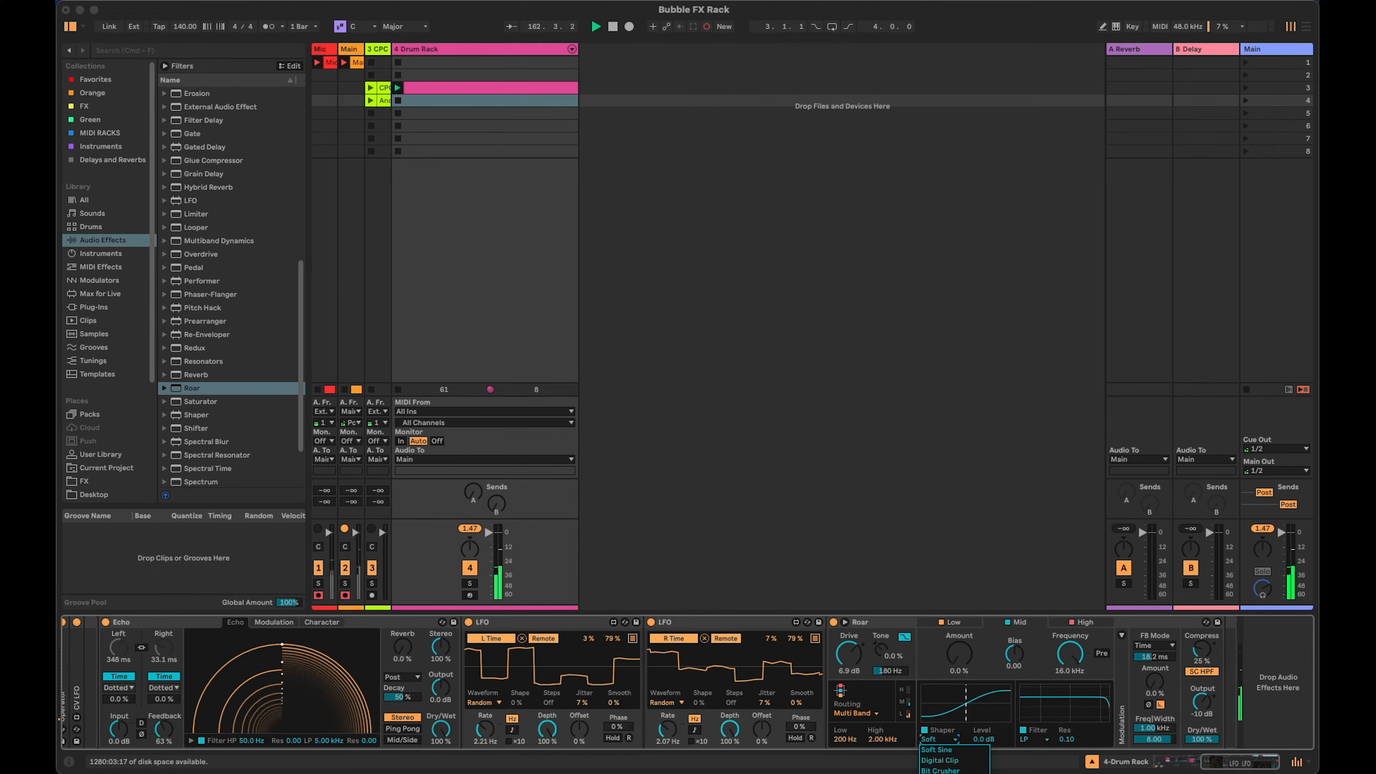
left_click(945, 773)
left_click(946, 740)
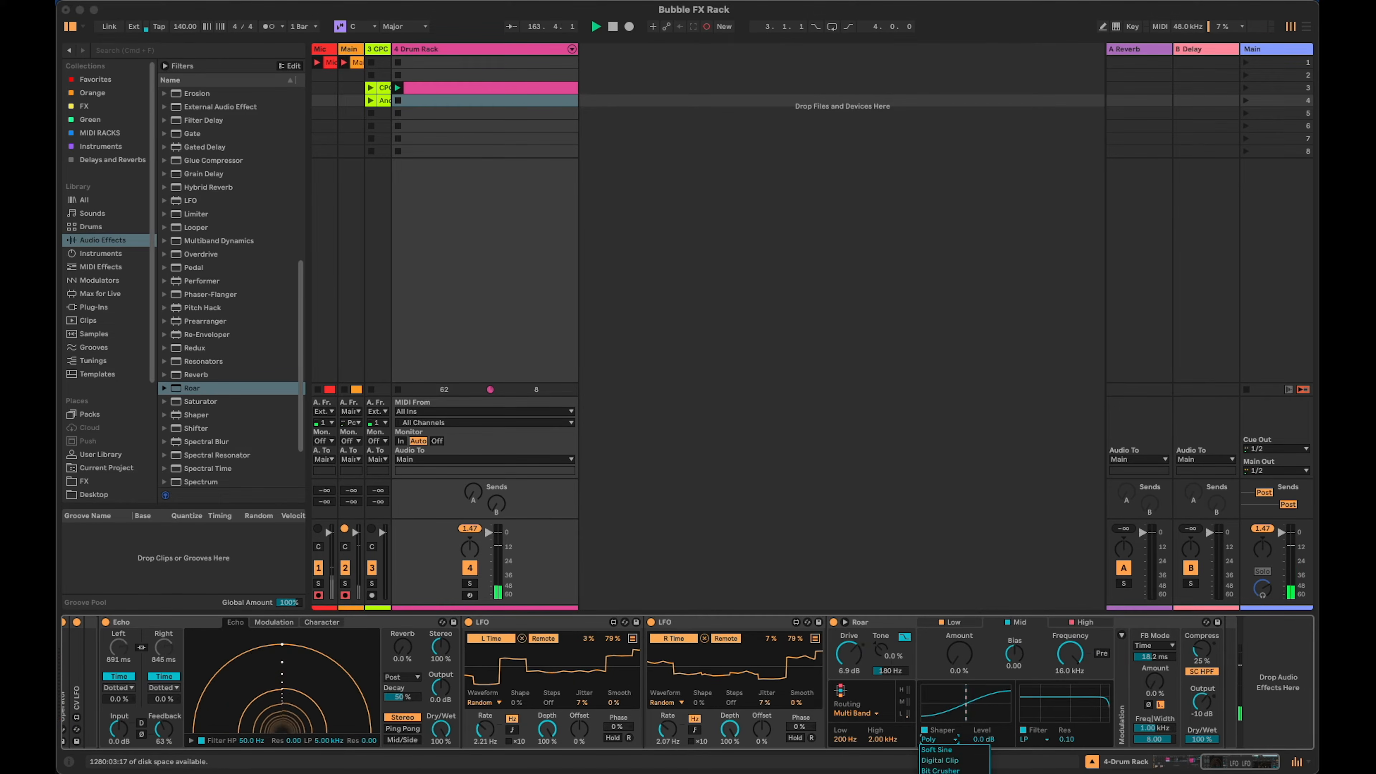
left_click(945, 773)
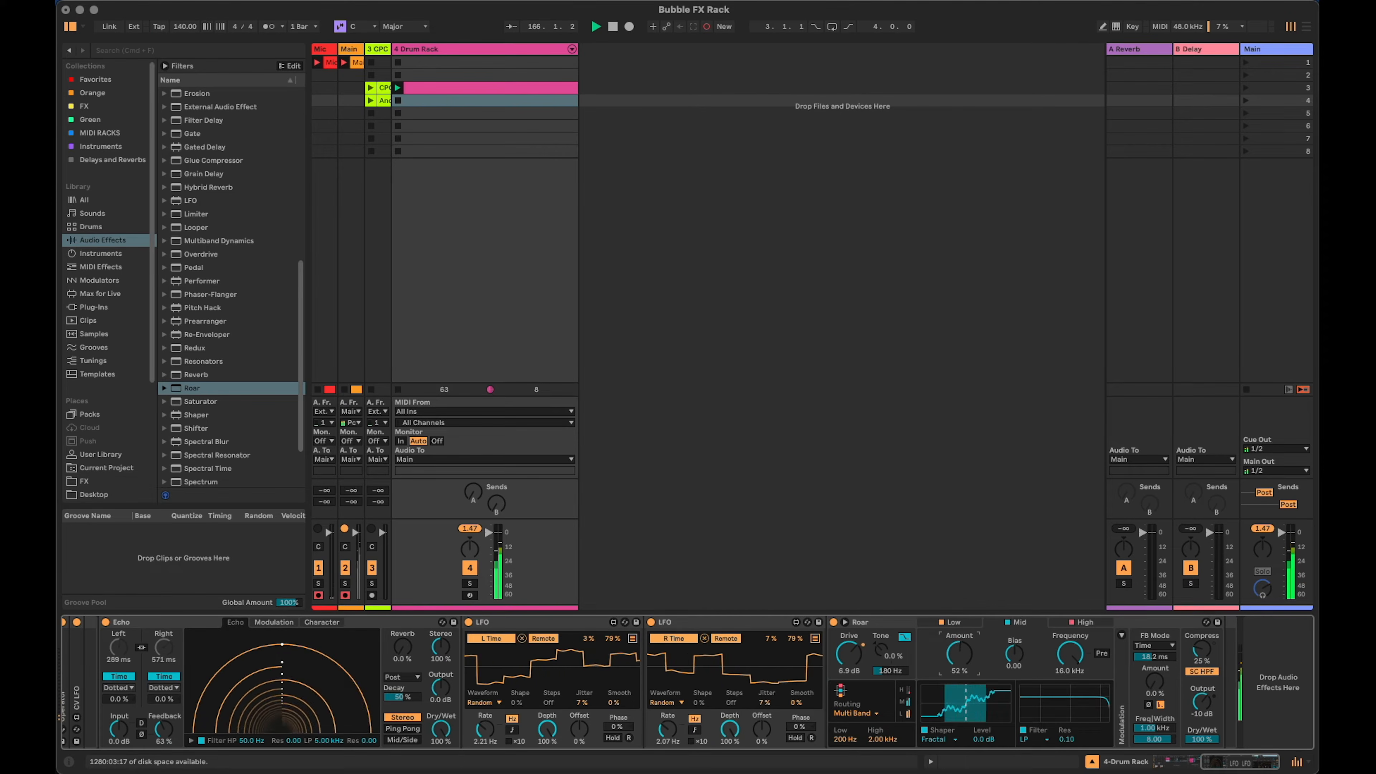
left_click_drag(955, 663, 955, 661)
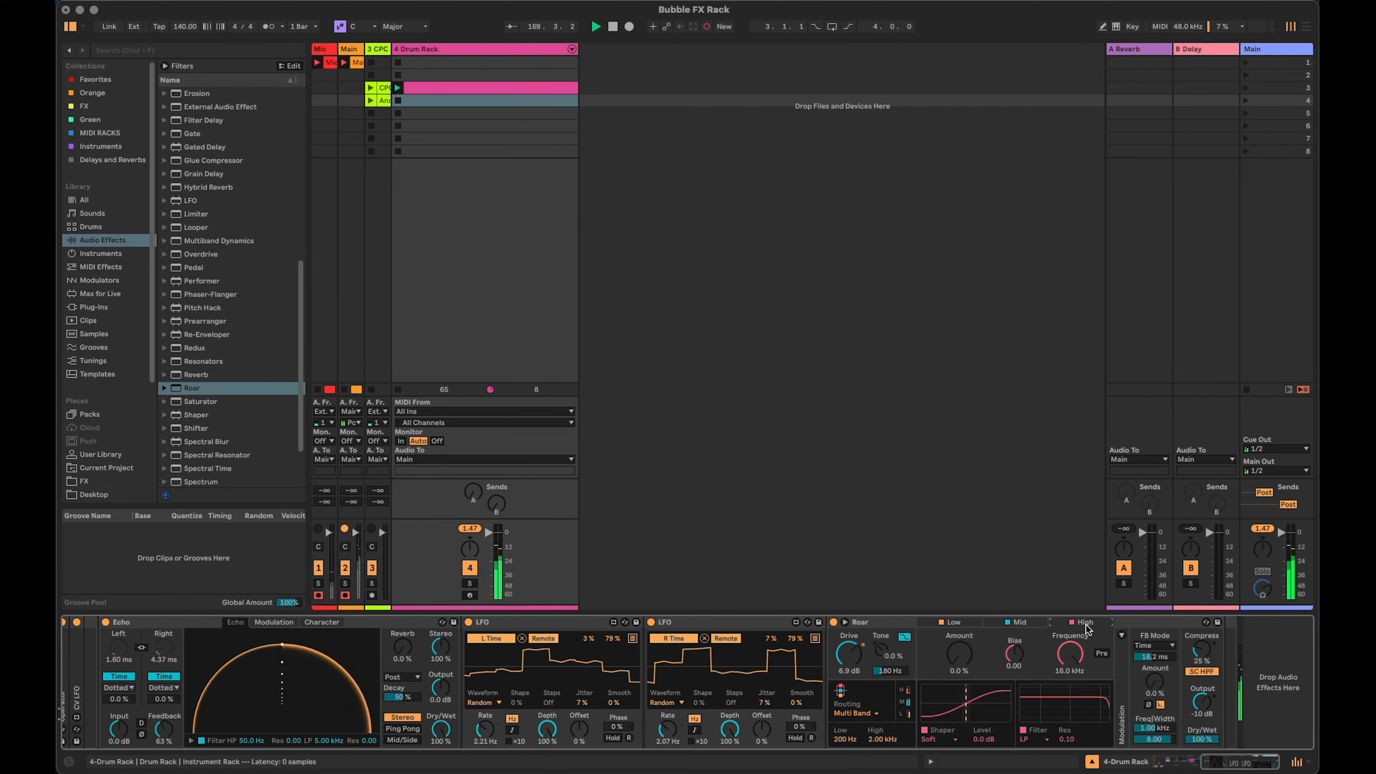
Set Roar's High band to the Diode shaper with an amount of 47 %, and fold the Roar device.
left_click(945, 741)
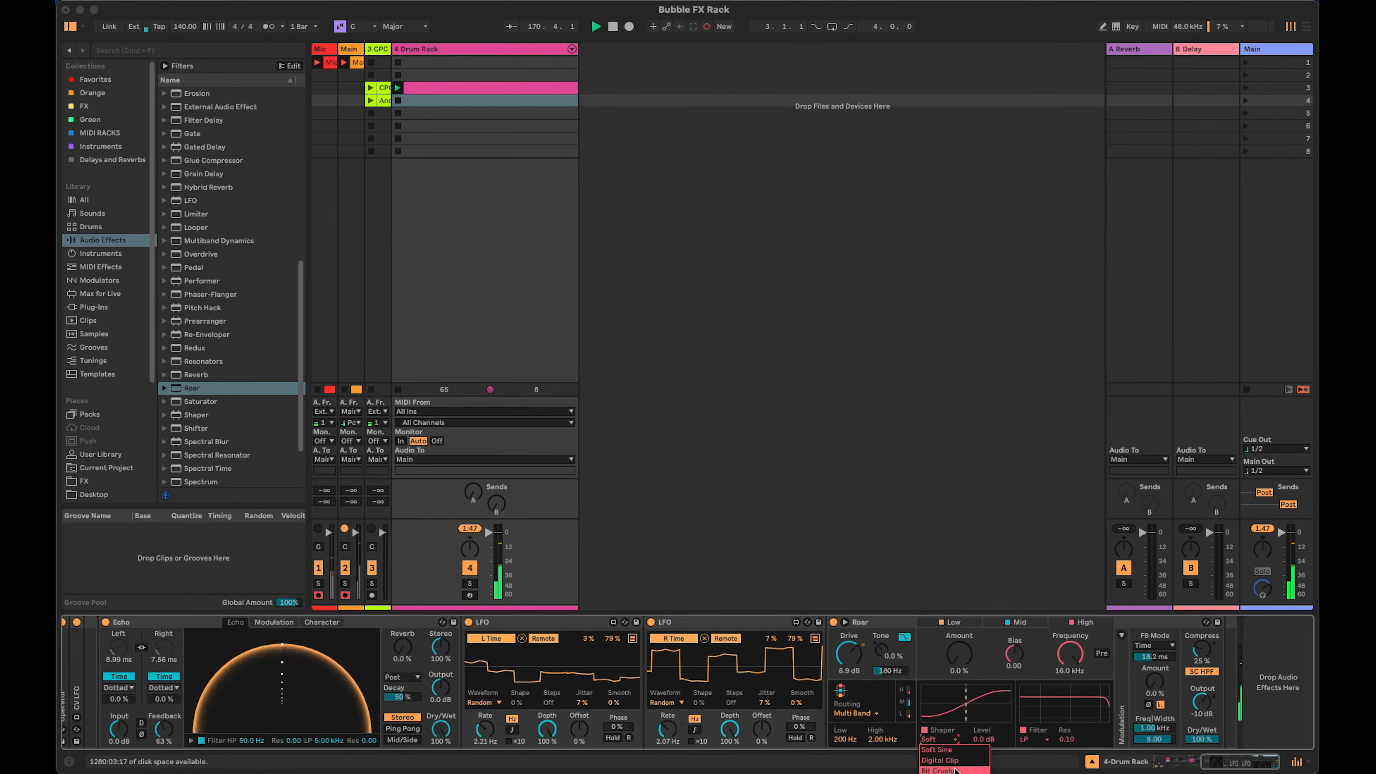
left_click(941, 773)
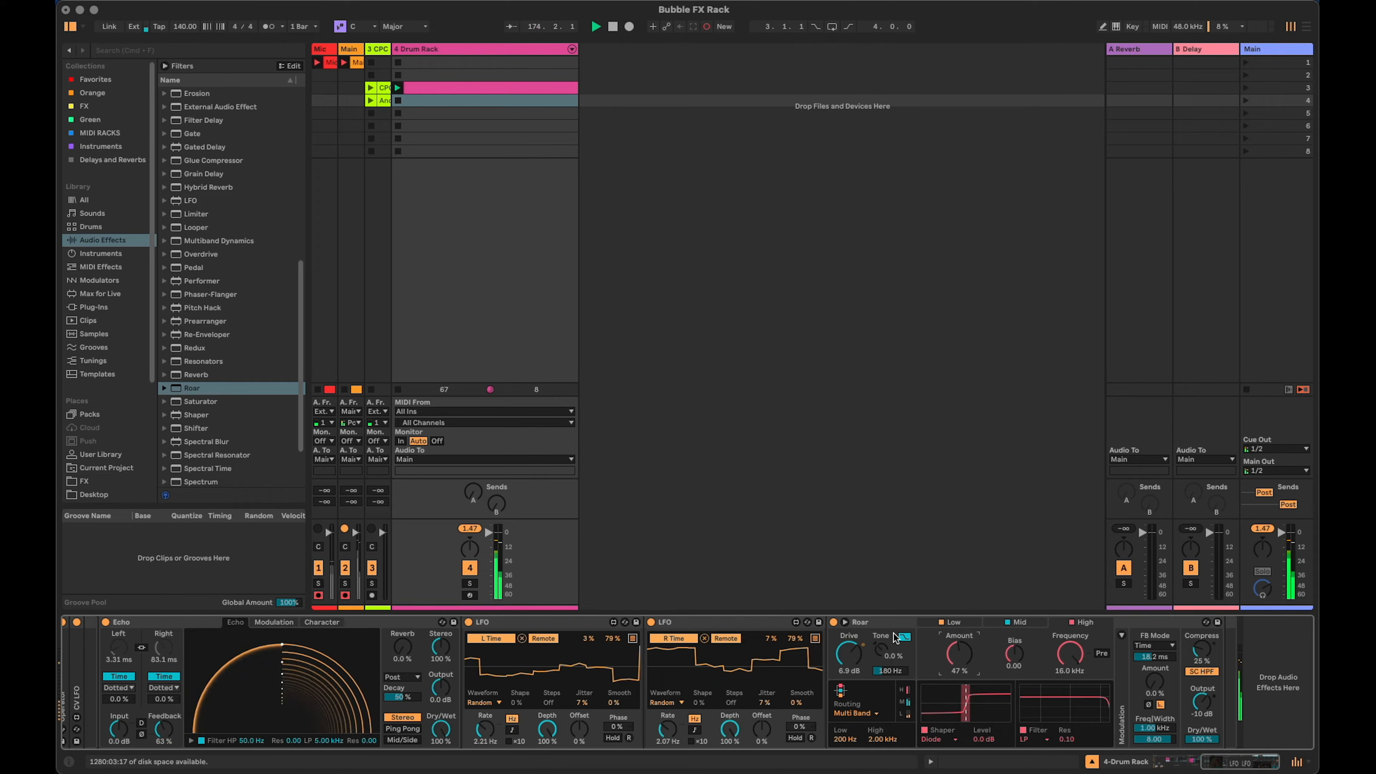
double_click(874, 626)
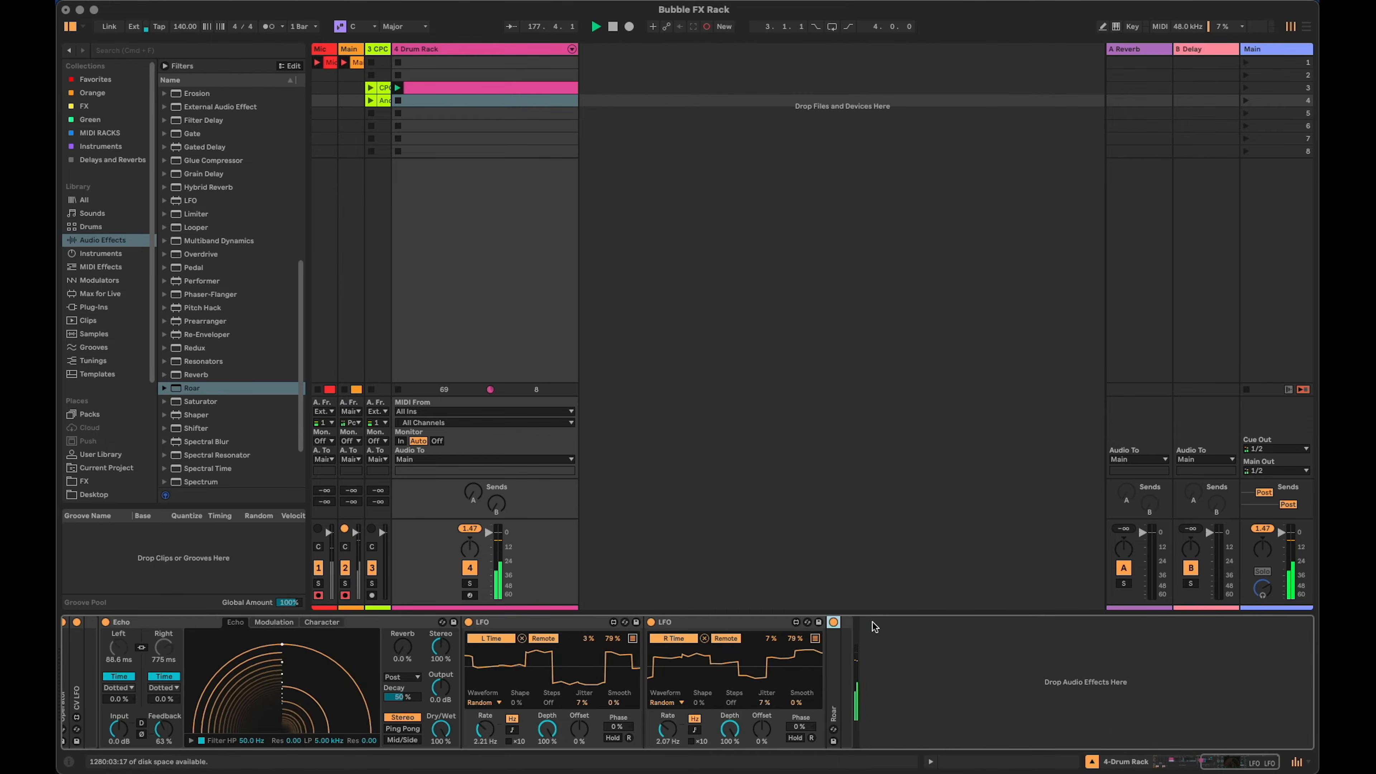
Add the Beat Repeat audio effect at the end of the chain, after Roar.
left_click_drag(1252, 760, 1232, 758)
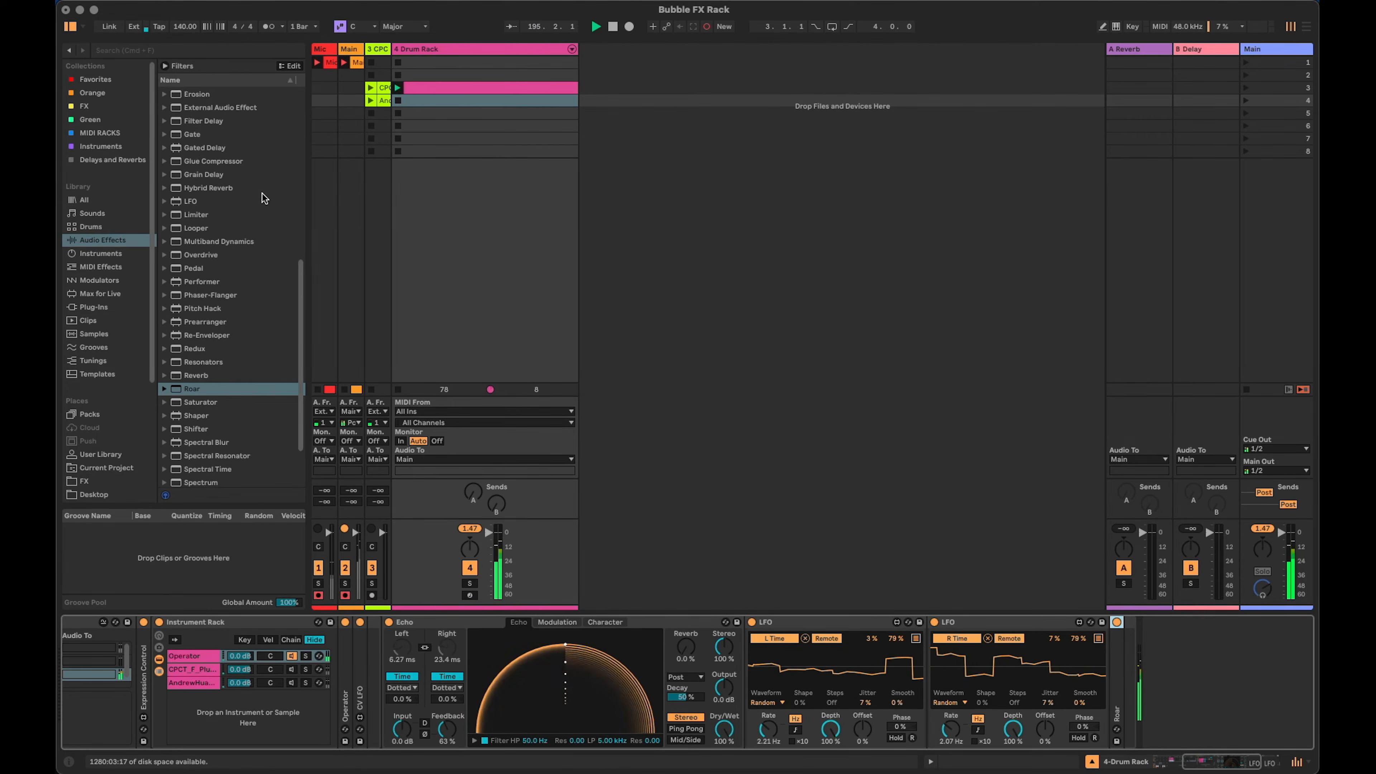
scroll(219, 111, "up", 10)
mouse_move(198, 172)
left_mouse_down()
mouse_move(987, 359)
mouse_move(1142, 632)
mouse_move(1126, 683)
left_mouse_up()
left_click_drag(1214, 764, 1223, 763)
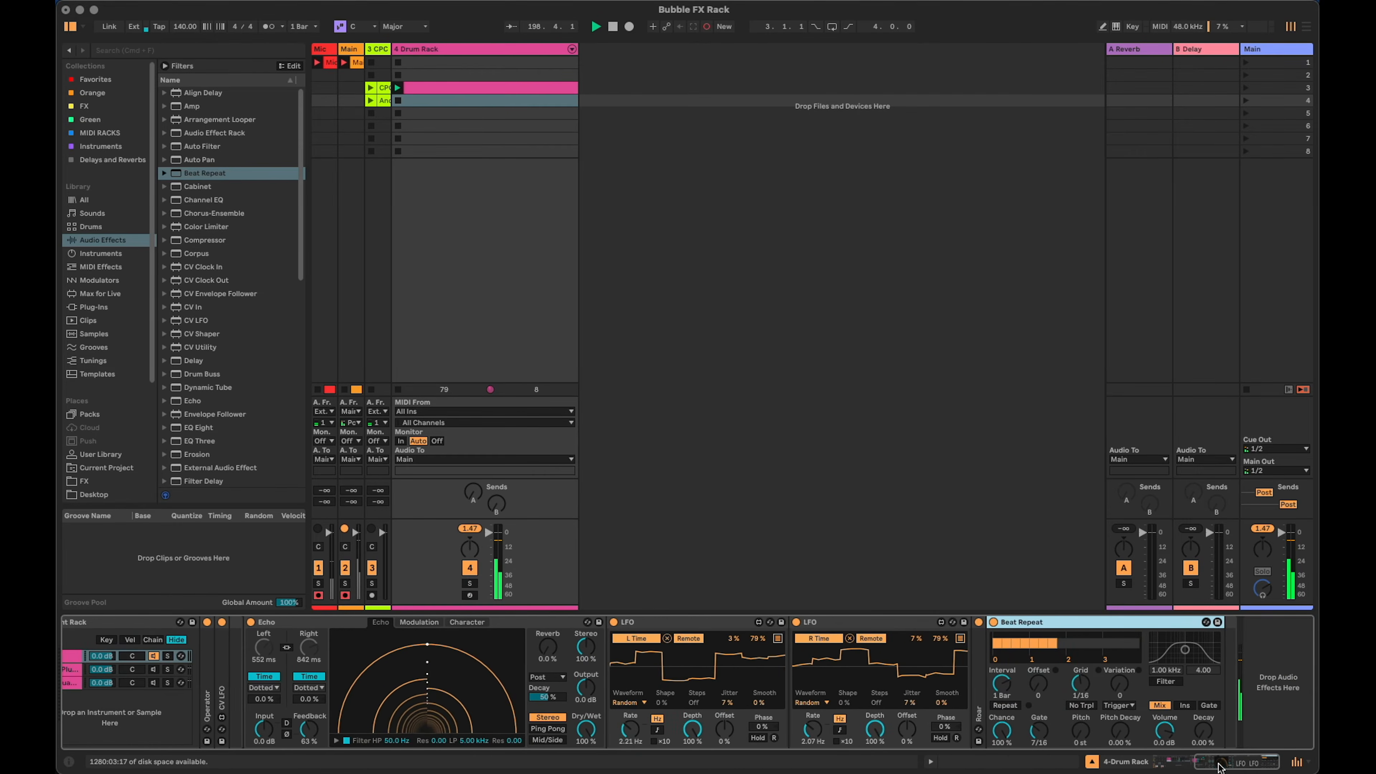
Set Beat Repeat's offset to 8/16, gate to 6/16 and grid to 1/64, with the output mode on Insert.
left_click_drag(1033, 684, 1033, 650)
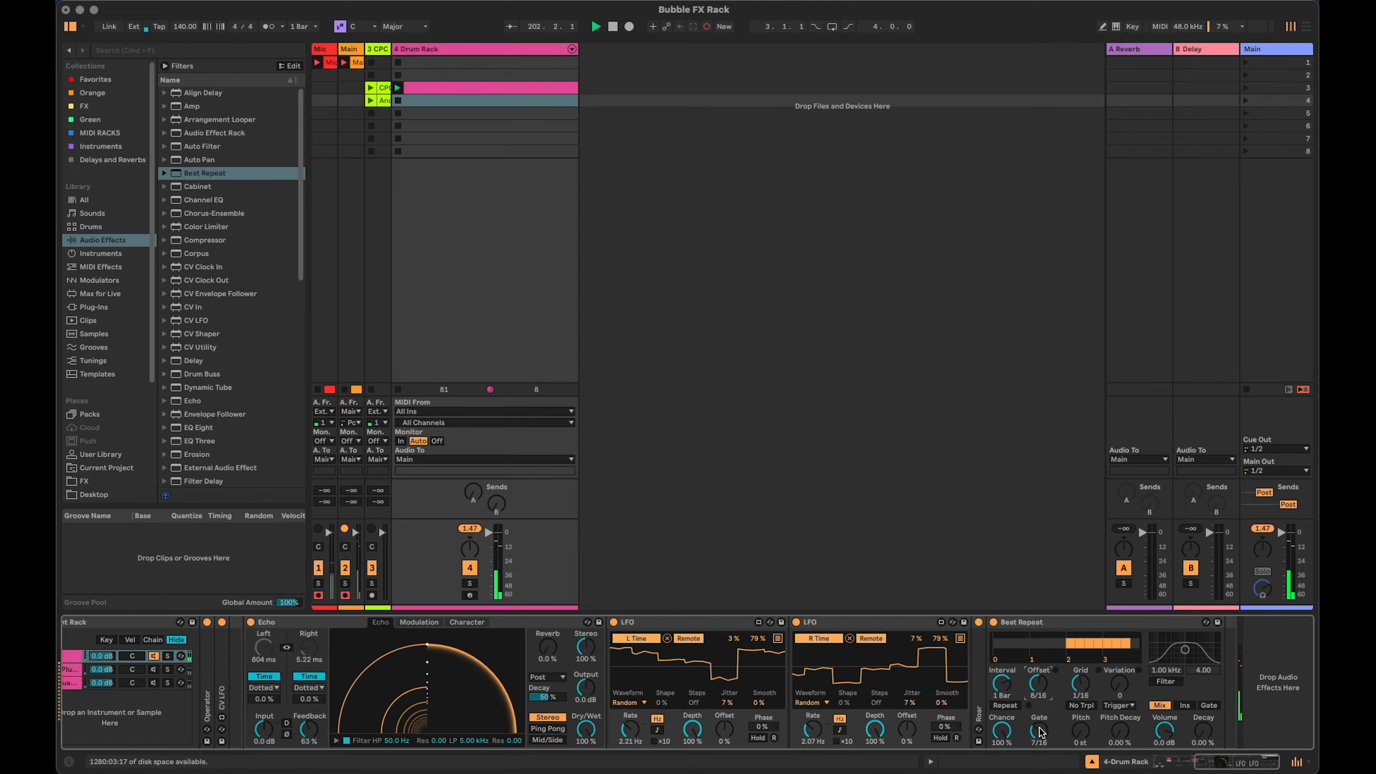
left_click_drag(1035, 732, 1035, 738)
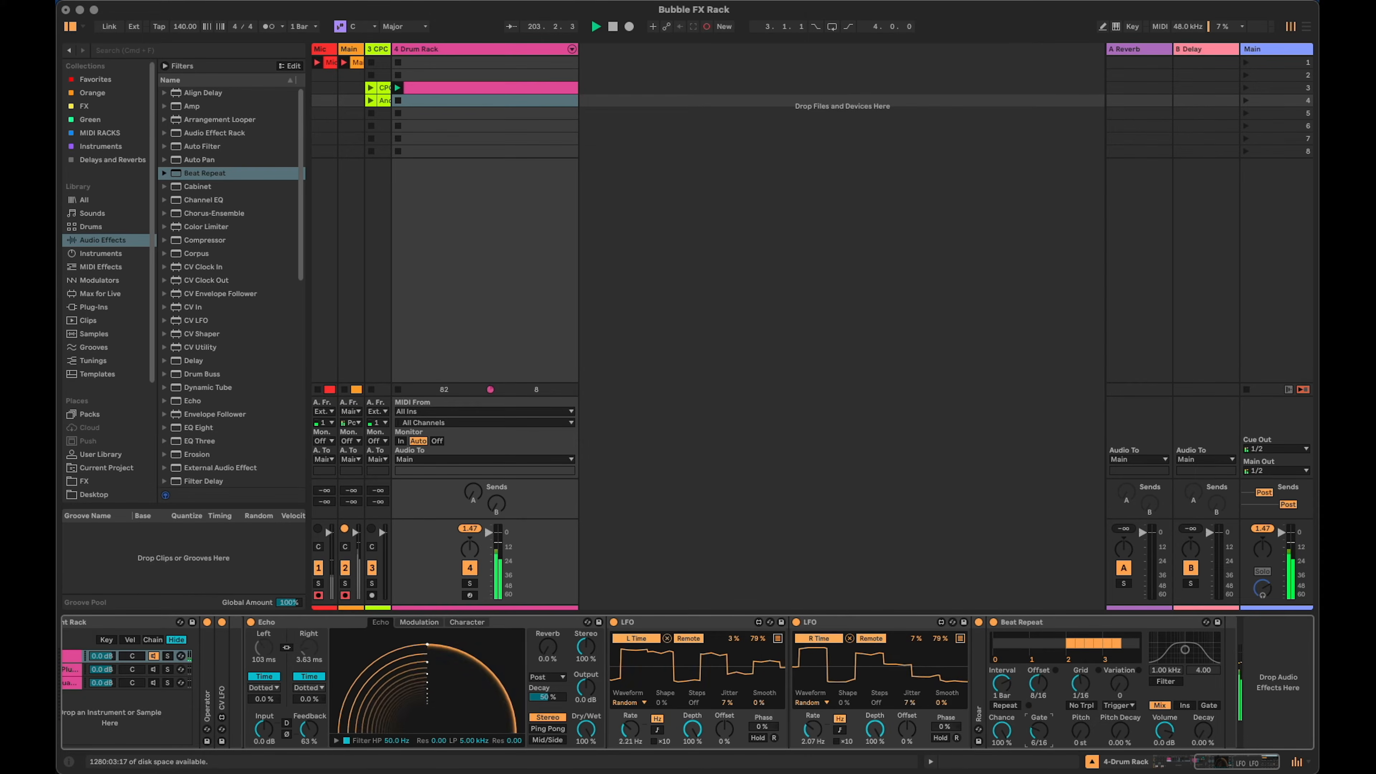
left_click_drag(1081, 685, 1081, 702)
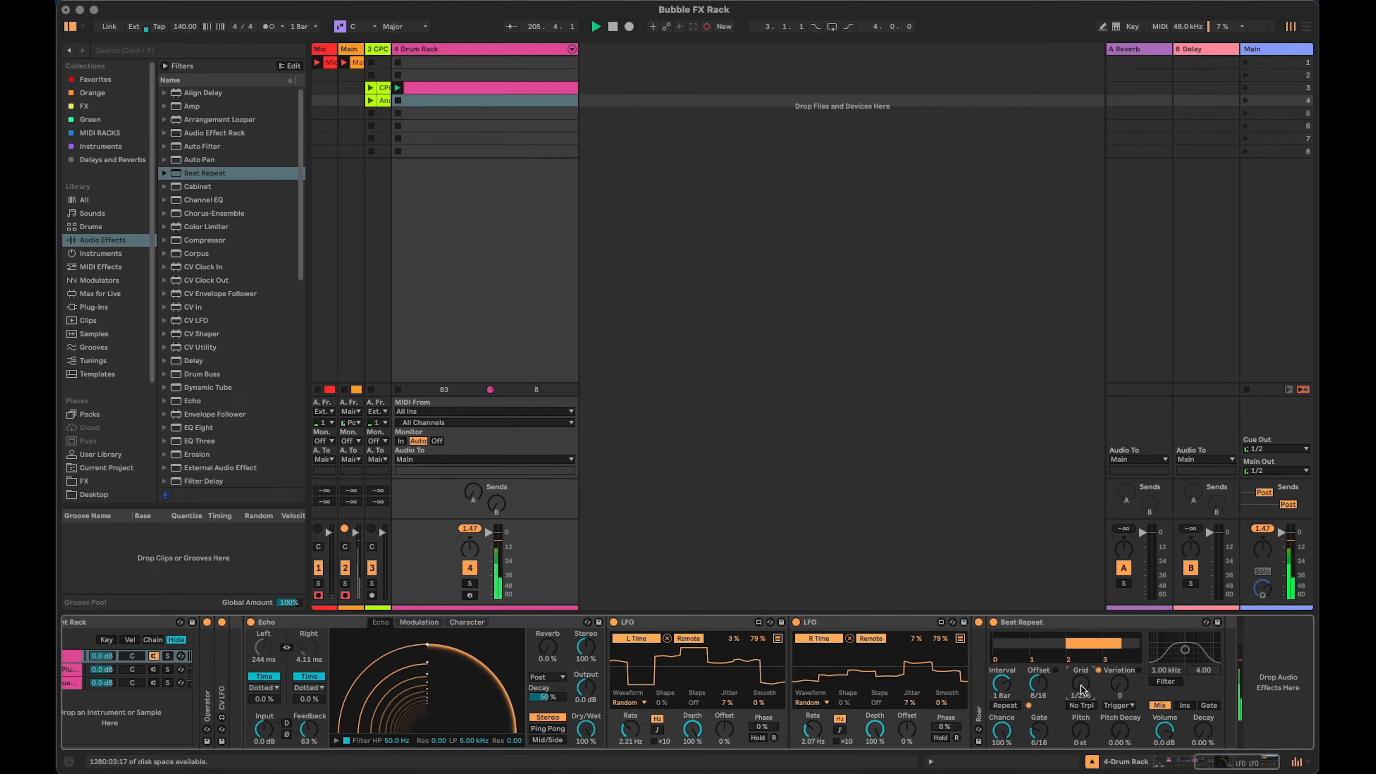
left_click(1185, 704)
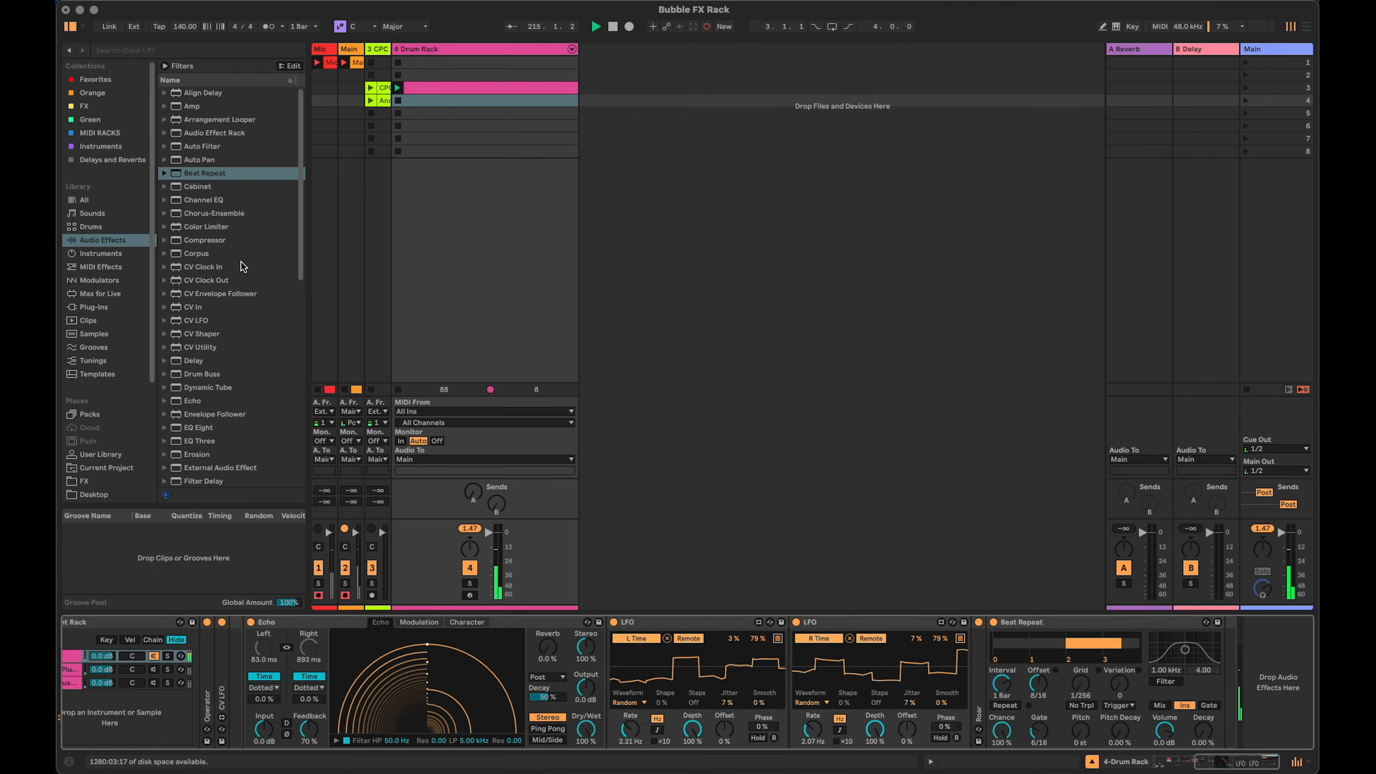
left_click_drag(1092, 693, 1092, 677)
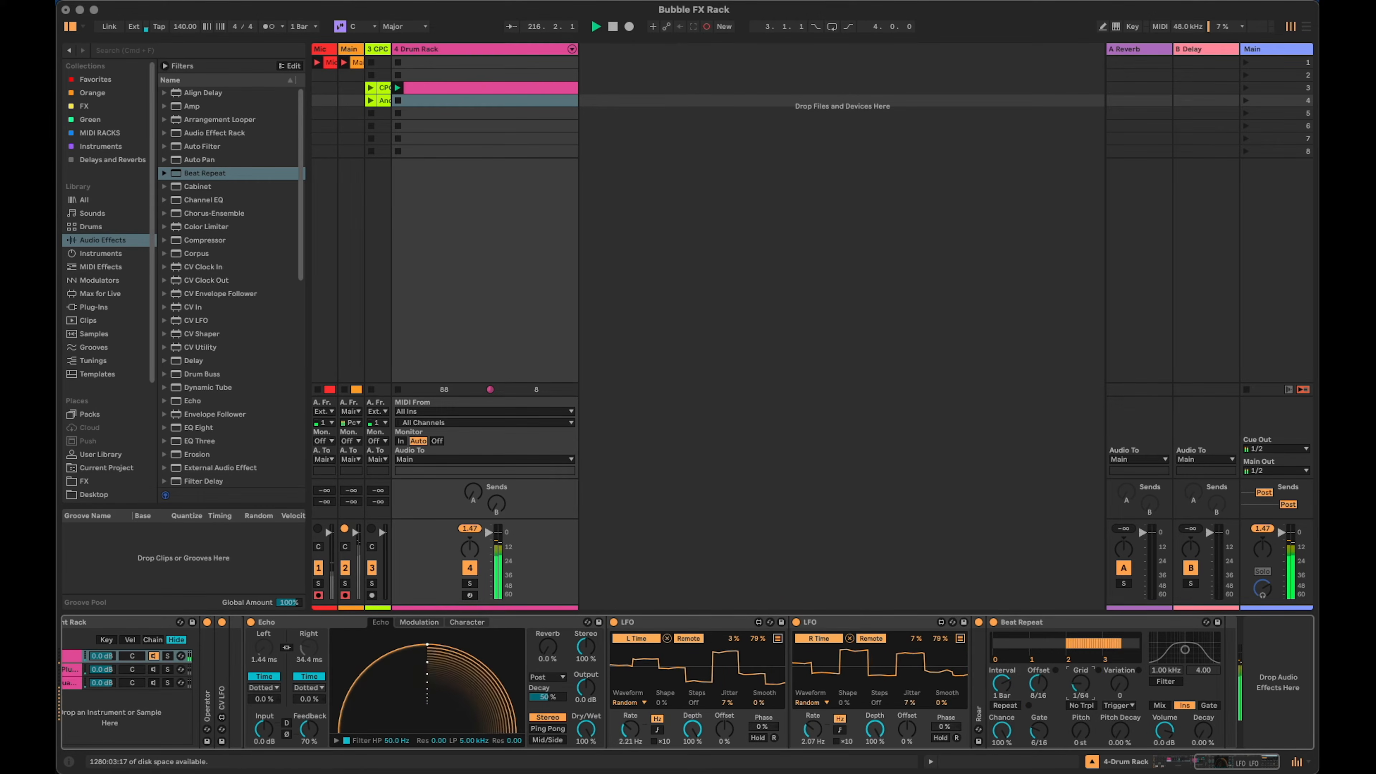
left_click_drag(191, 320, 1231, 699)
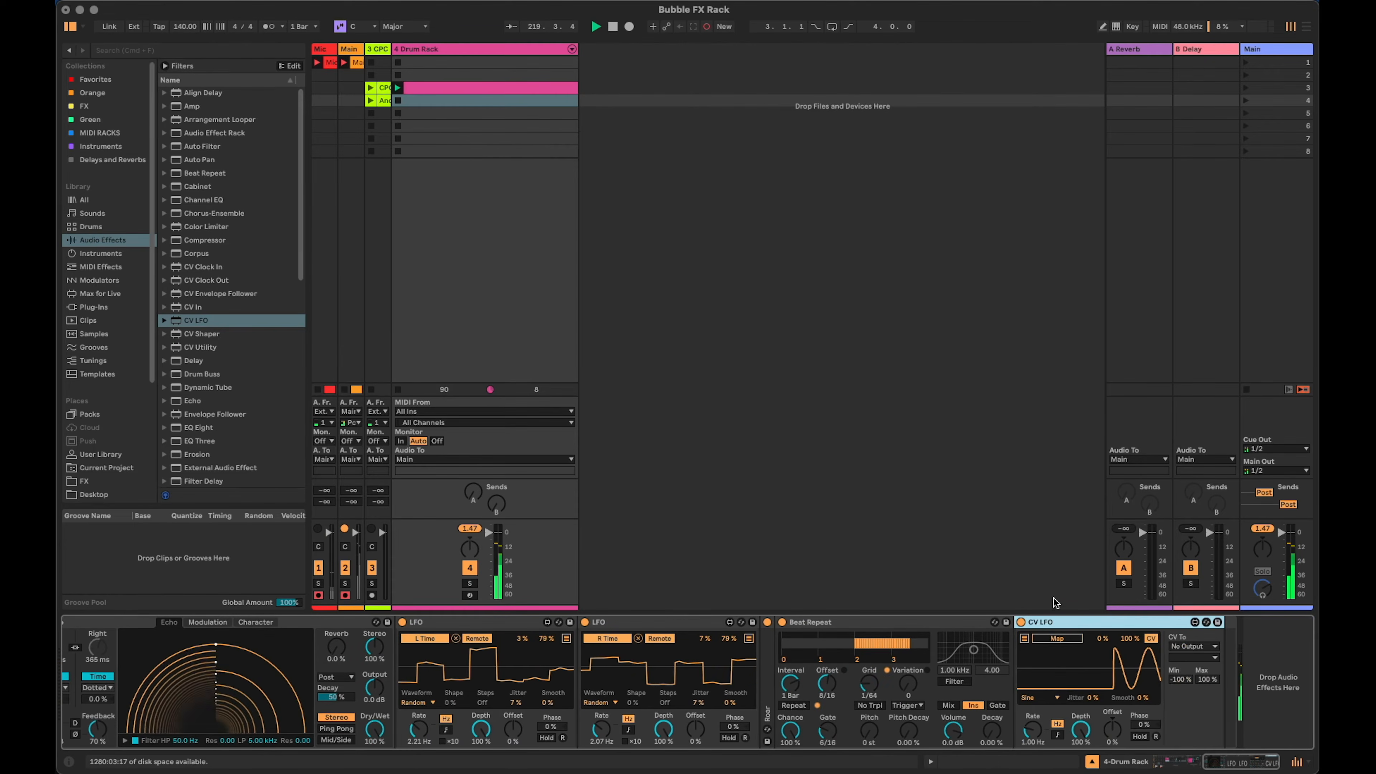
left_click(1039, 698)
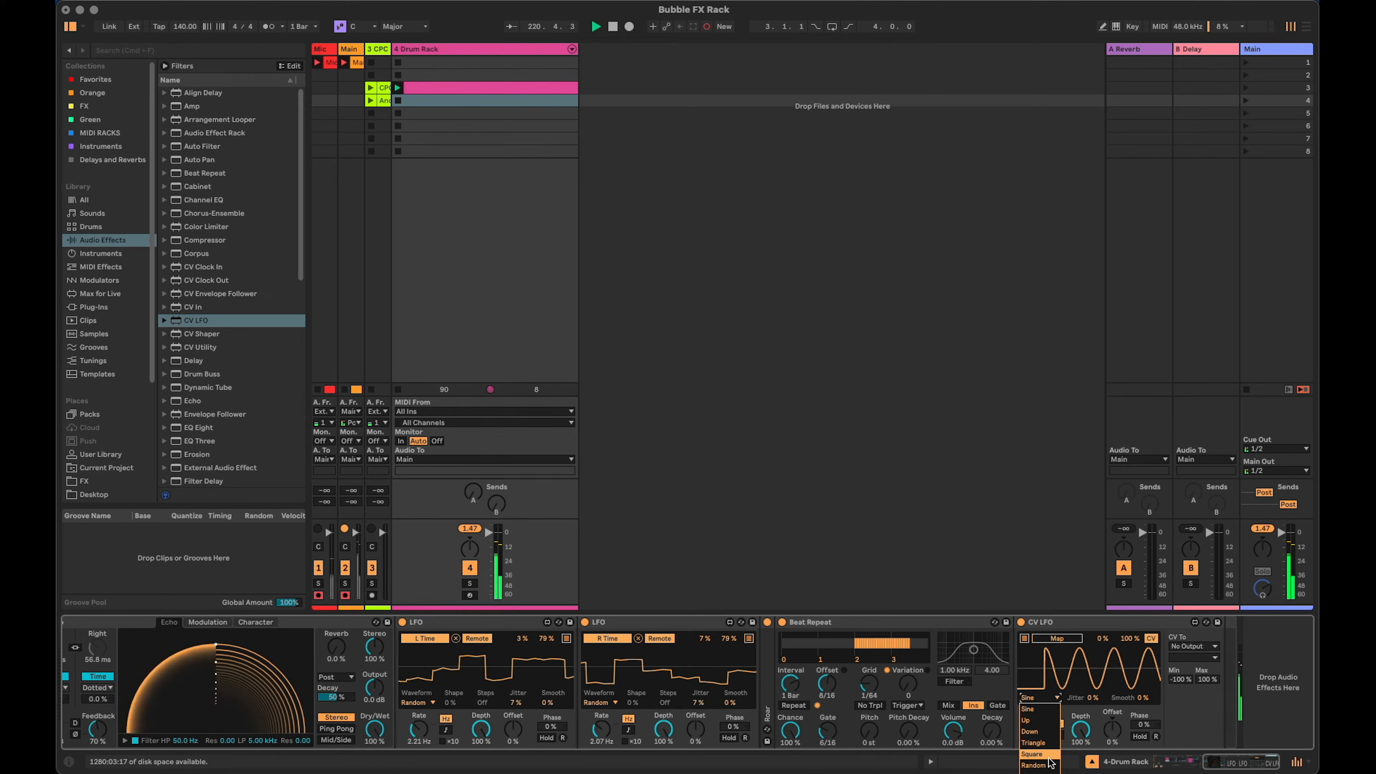
left_click(1033, 765)
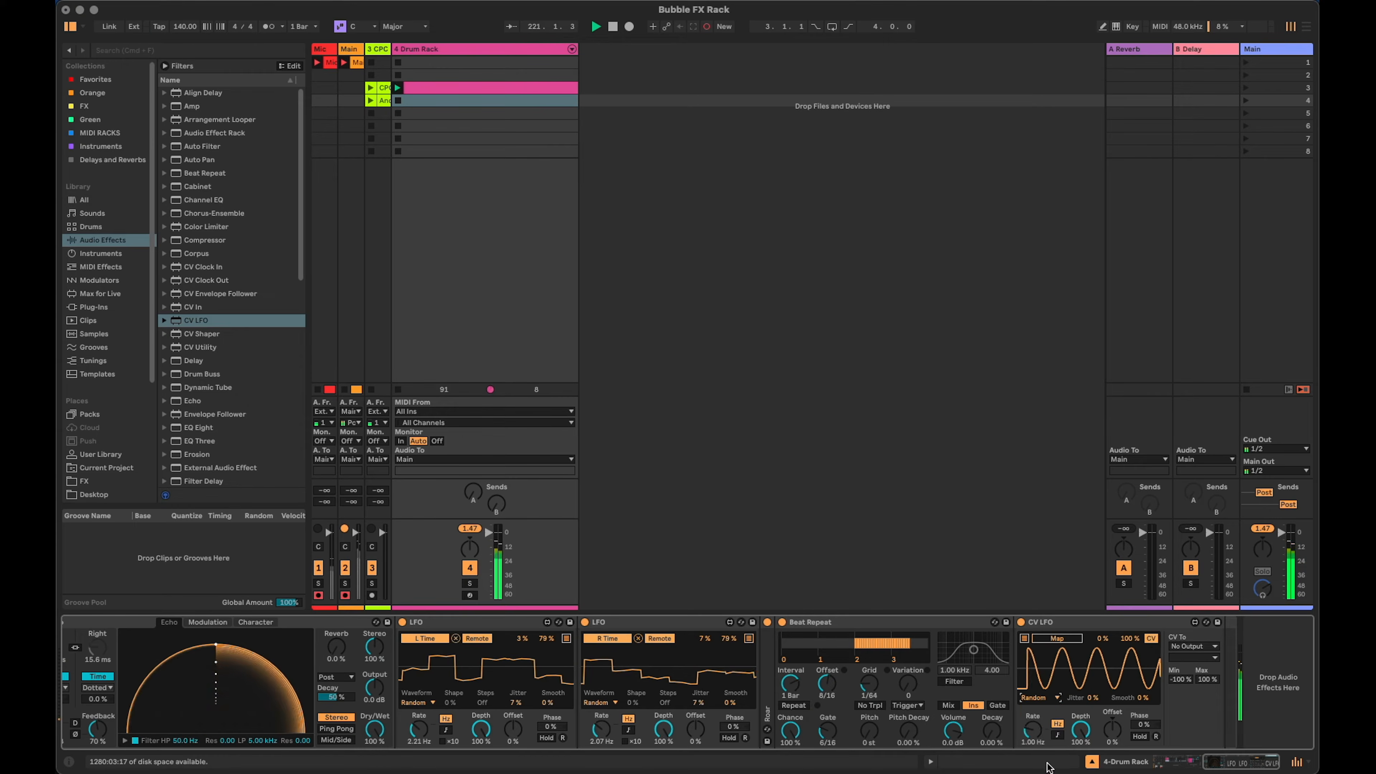
left_click(1065, 643)
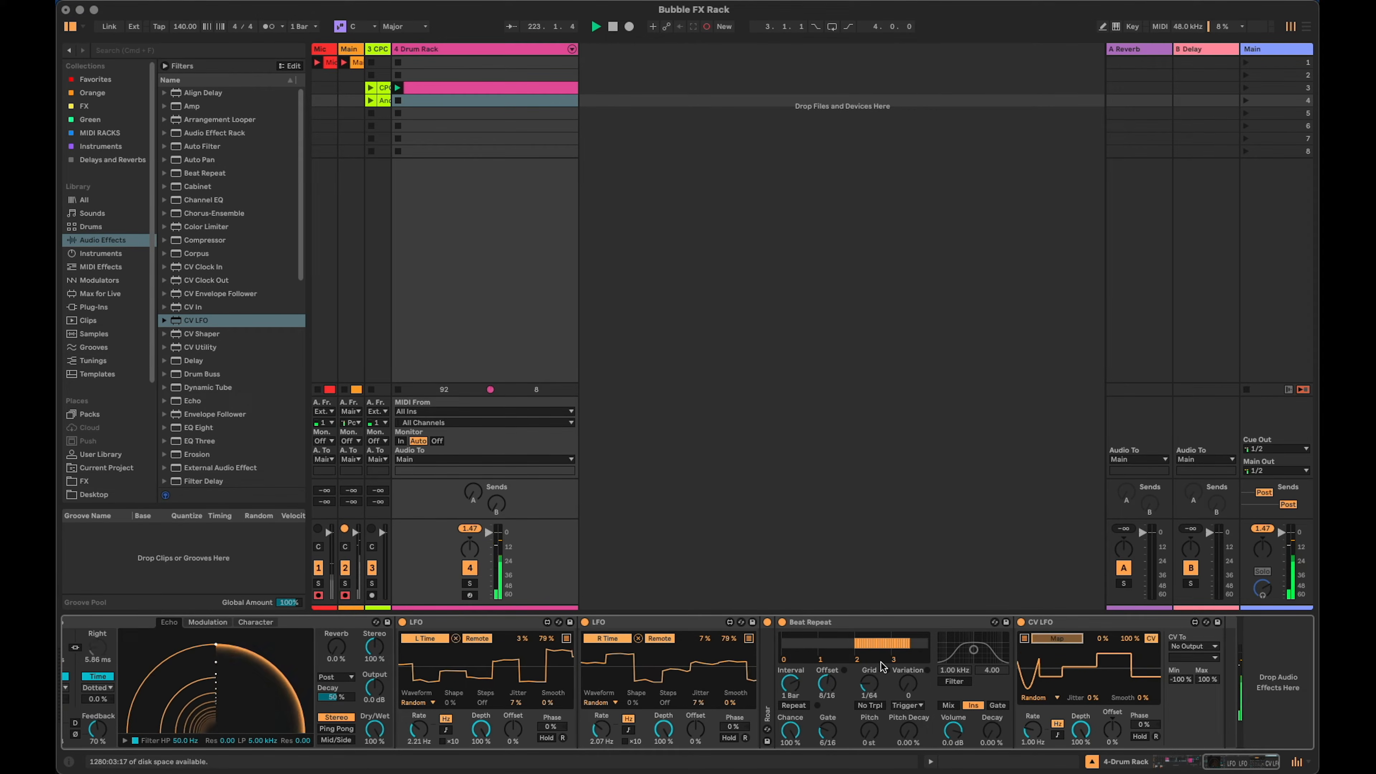
left_click(1071, 625)
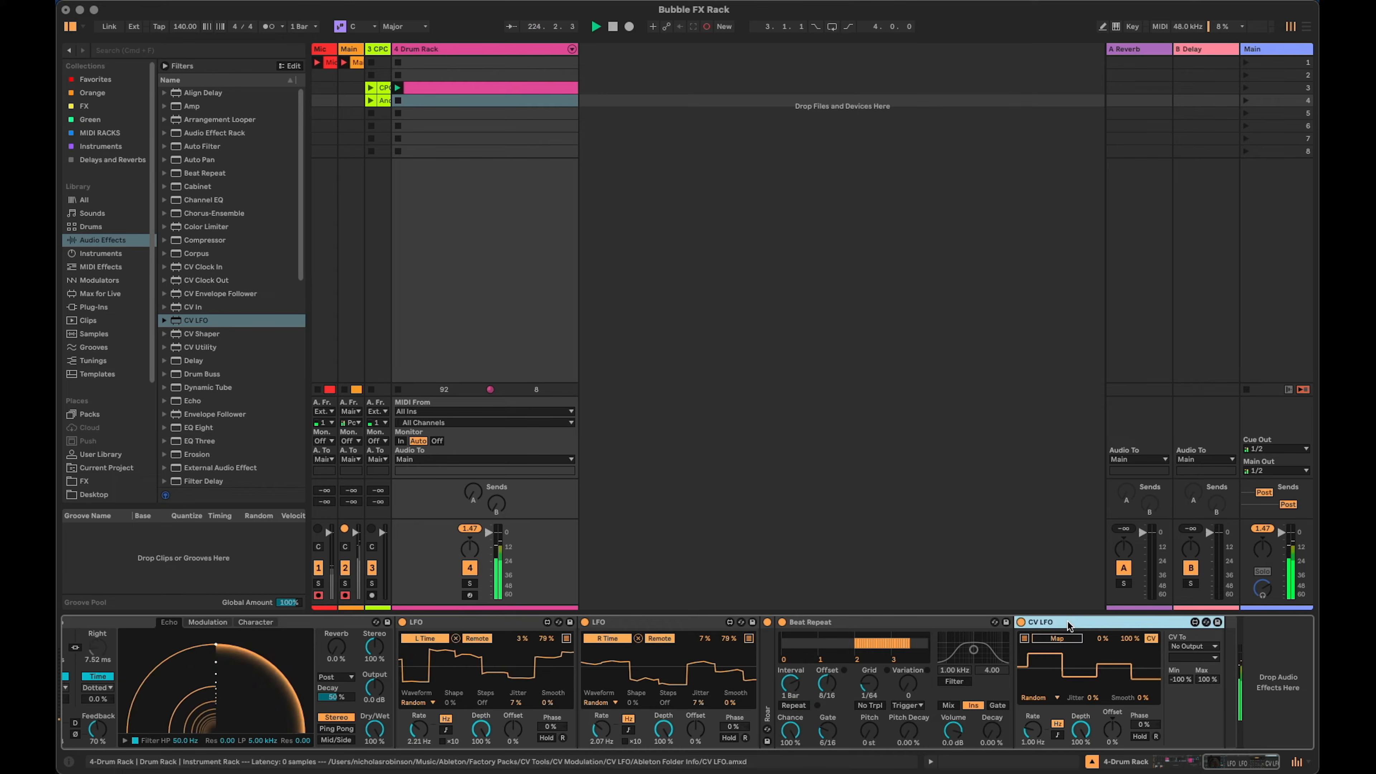
key("Delete")
Add an LFO after Beat Repeat and map it to Beat Repeat's Grid parameter.
scroll(223, 380, "down", 5)
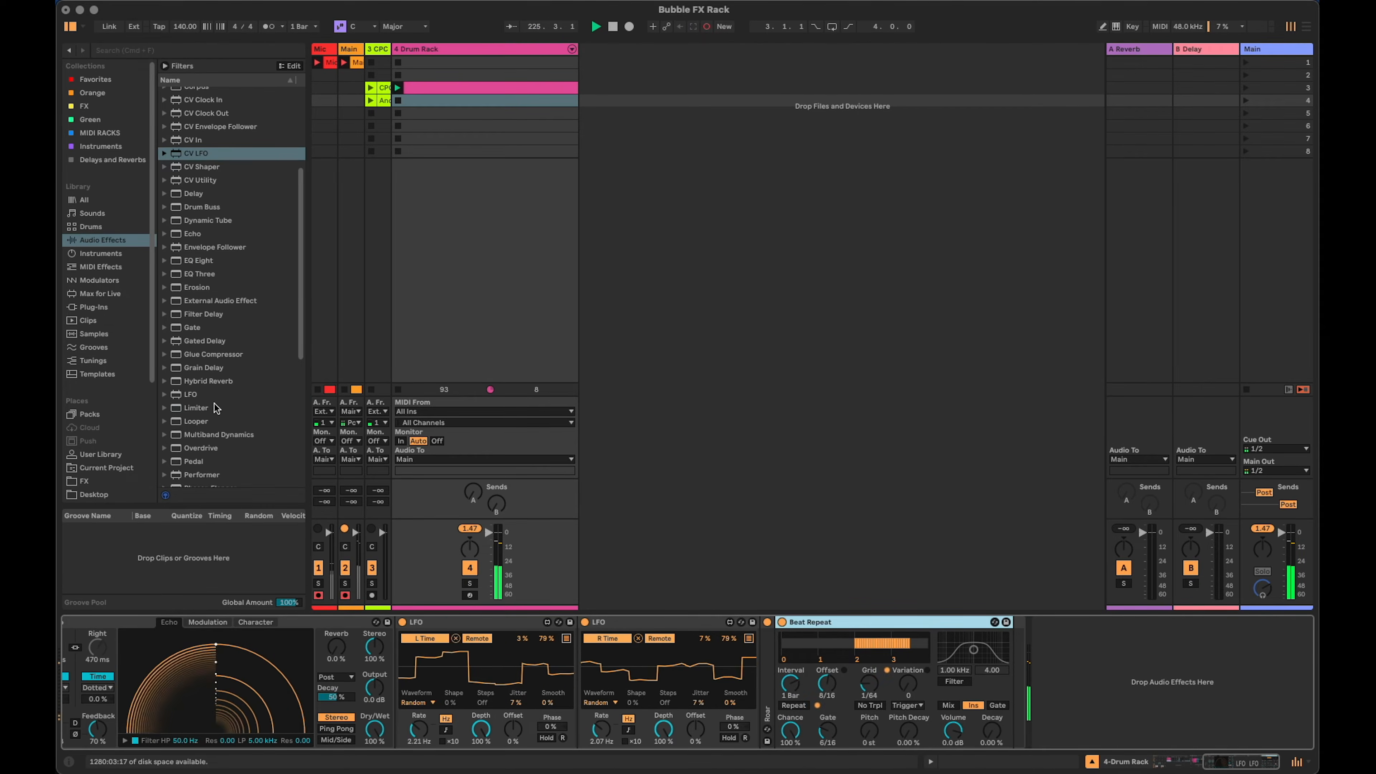
left_click_drag(187, 399, 1017, 672)
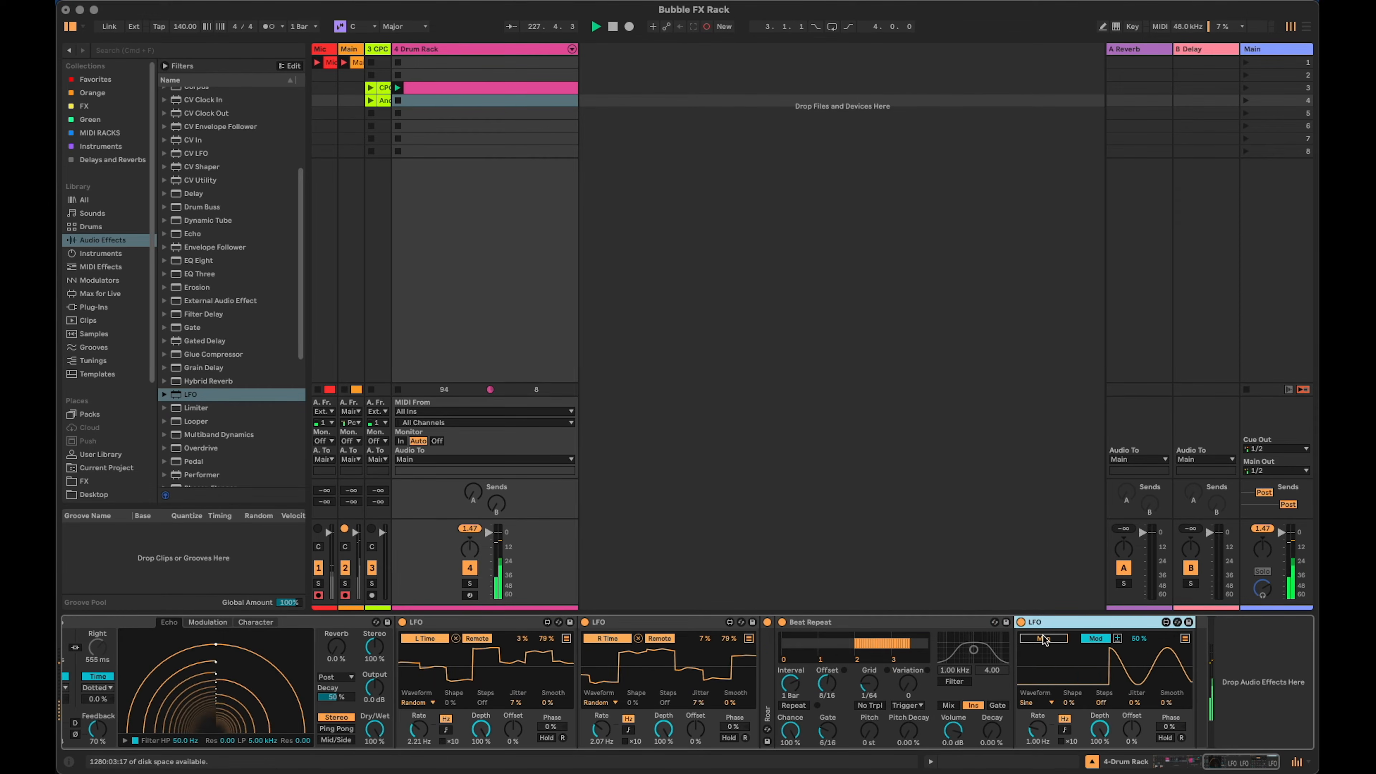
left_click(869, 684)
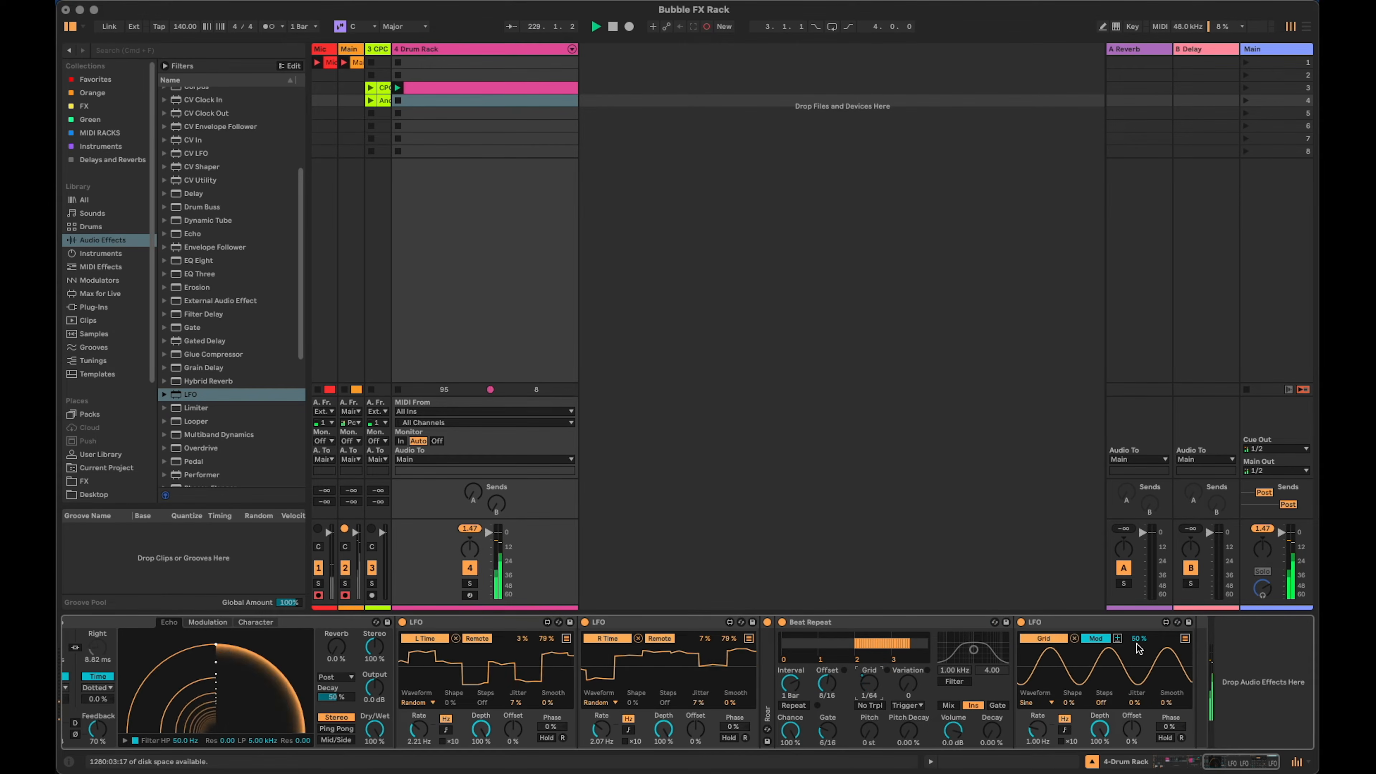
Give the Grid LFO a Random waveform, 22 % modulation amount and a tempo-synced rate of 1/4.
left_click(1036, 702)
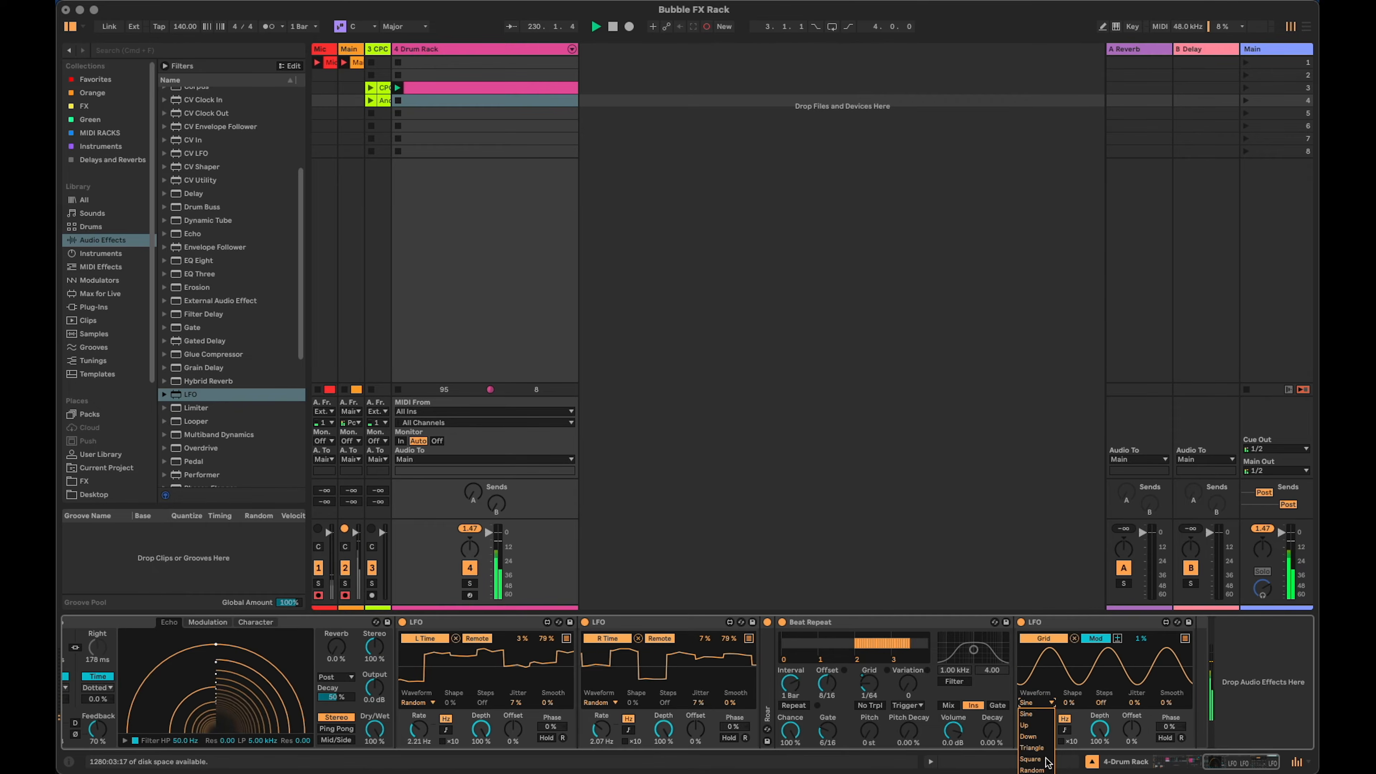
left_click(1046, 770)
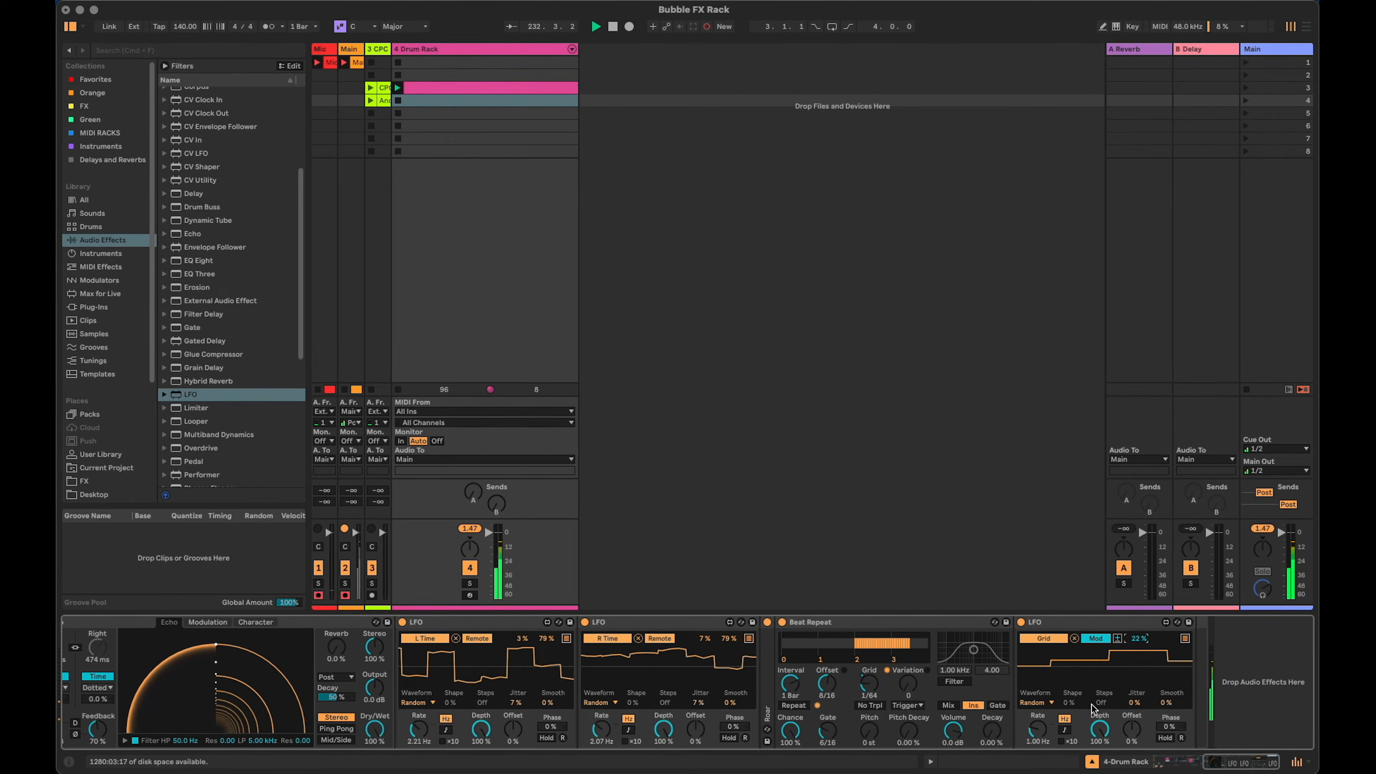
left_click(1066, 730)
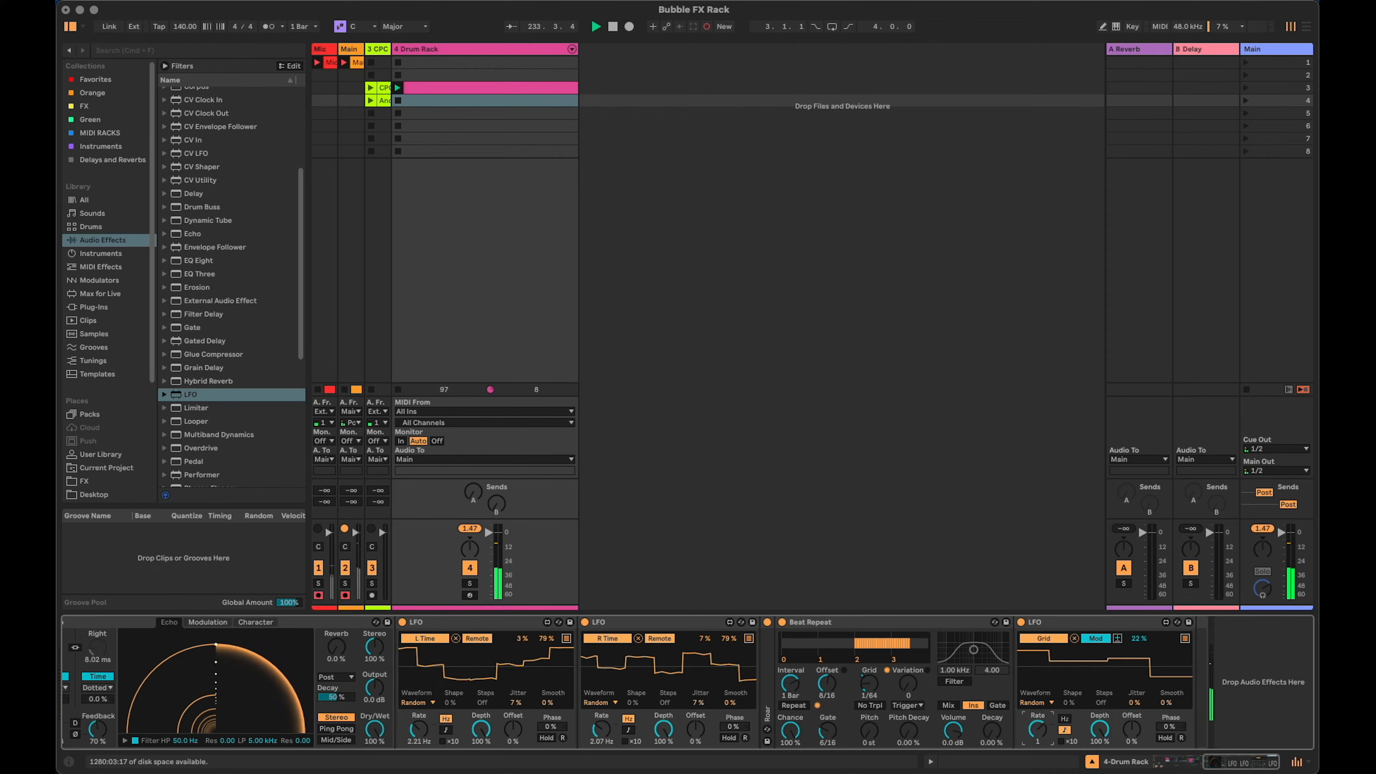
left_click_drag(1038, 729, 1037, 752)
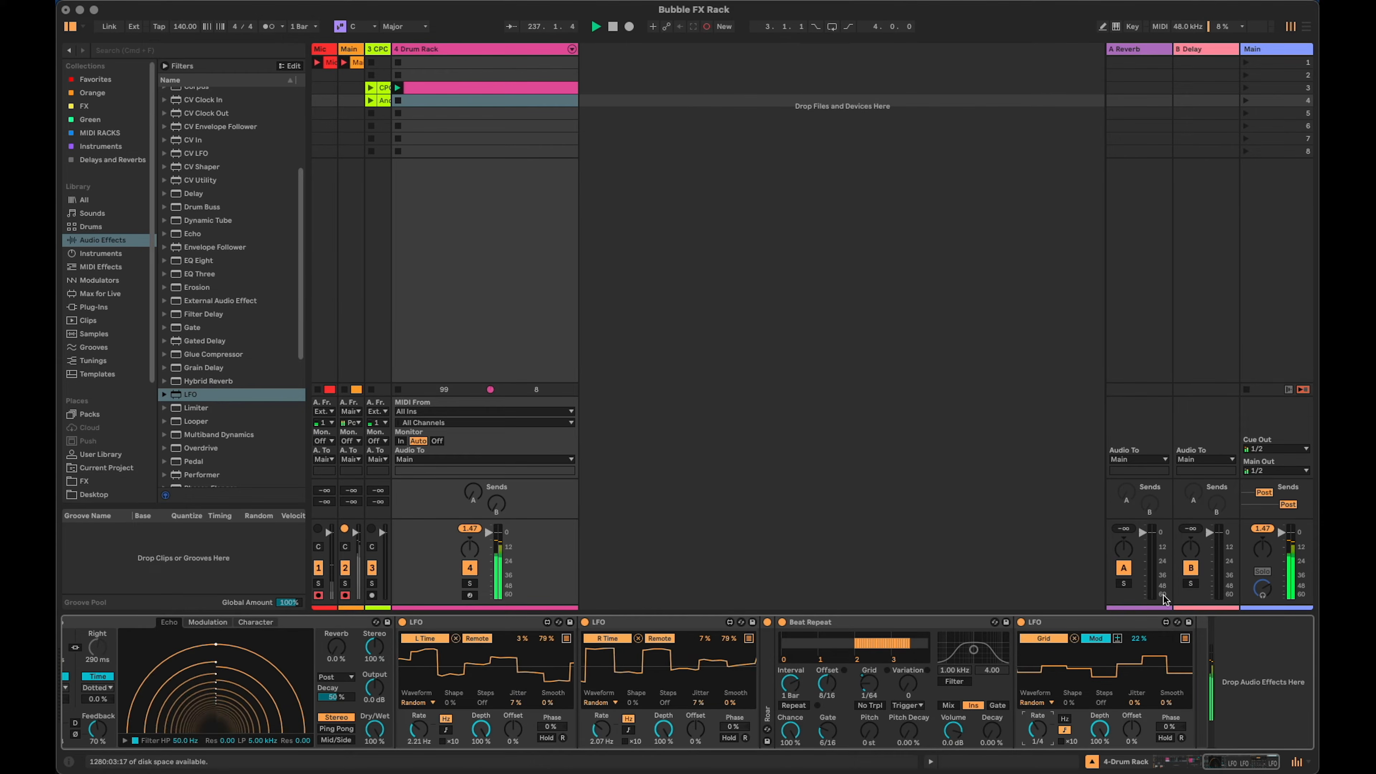
Add an LFO at the chain's end with a Random waveform and 1/2 synced rate, map it to Beat Repeat's Pitch, and set Pitch to -7 st.
left_click_drag(195, 396, 1197, 681)
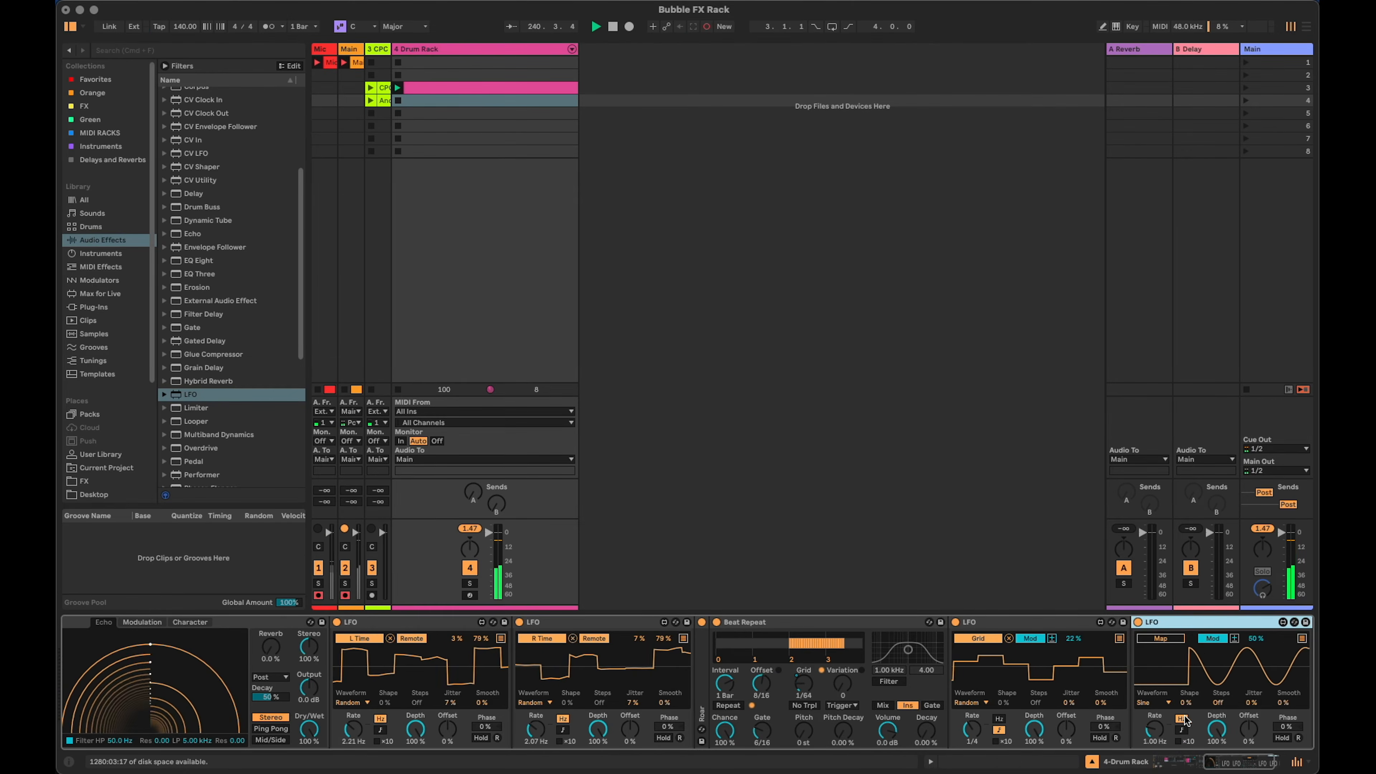
left_click(1156, 703)
left_click(1162, 770)
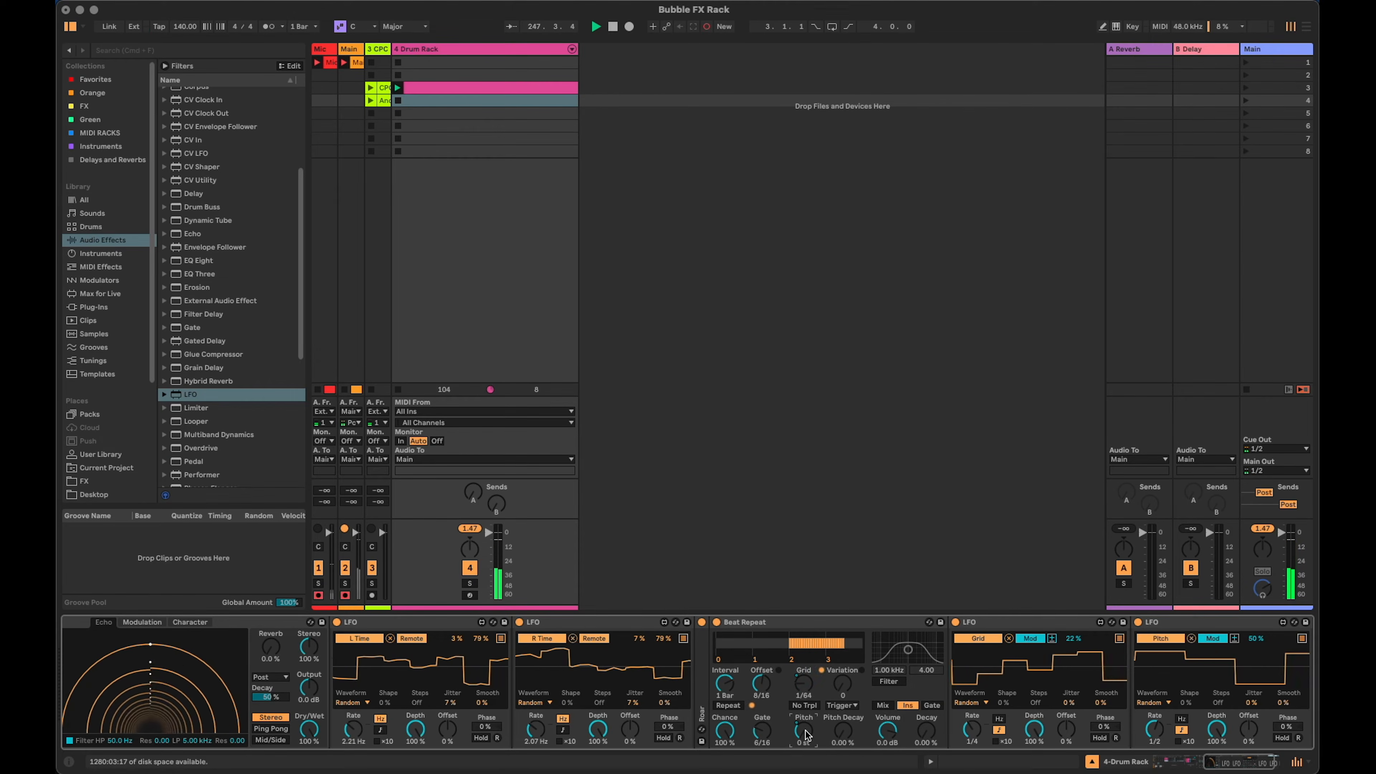
left_click_drag(806, 735, 805, 699)
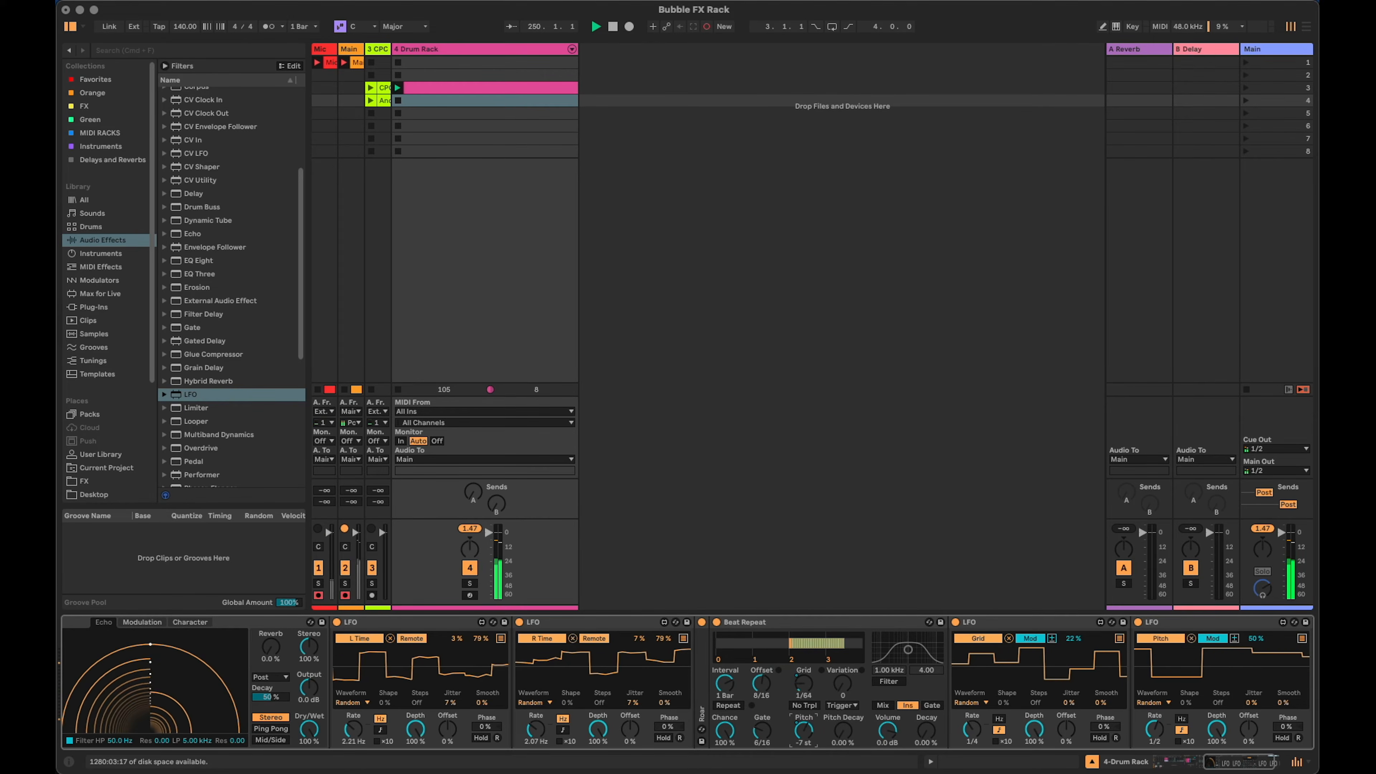
left_click_drag(1243, 764, 1256, 767)
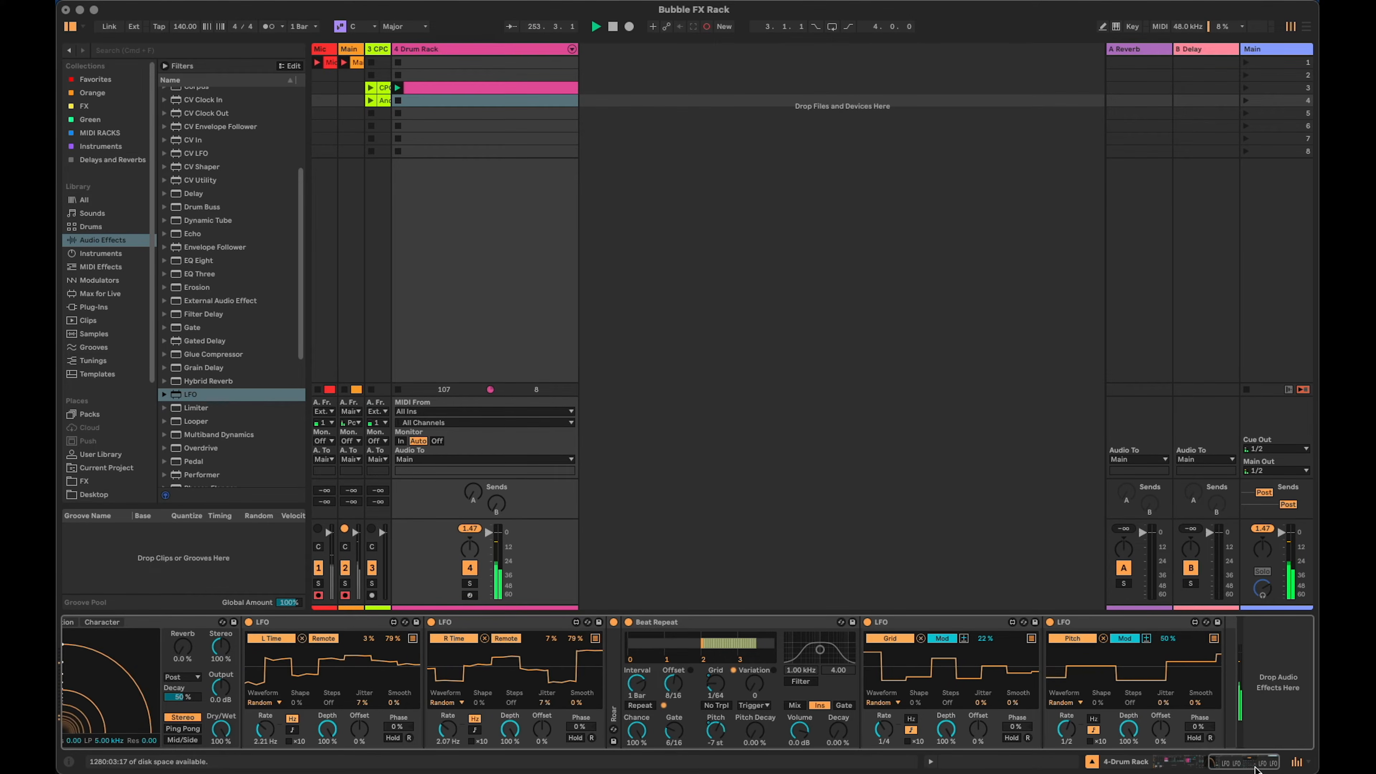
left_click_drag(1255, 766, 1201, 764)
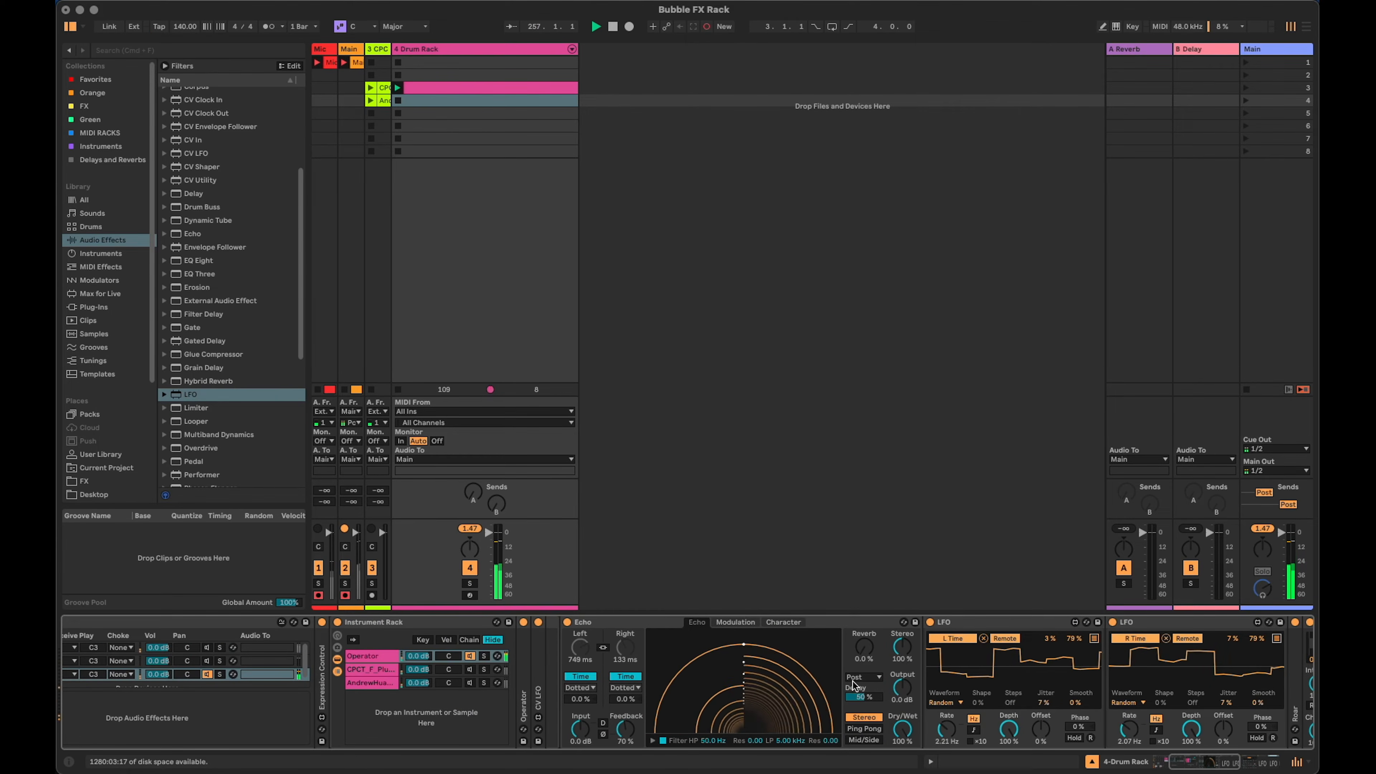
left_click(523, 674)
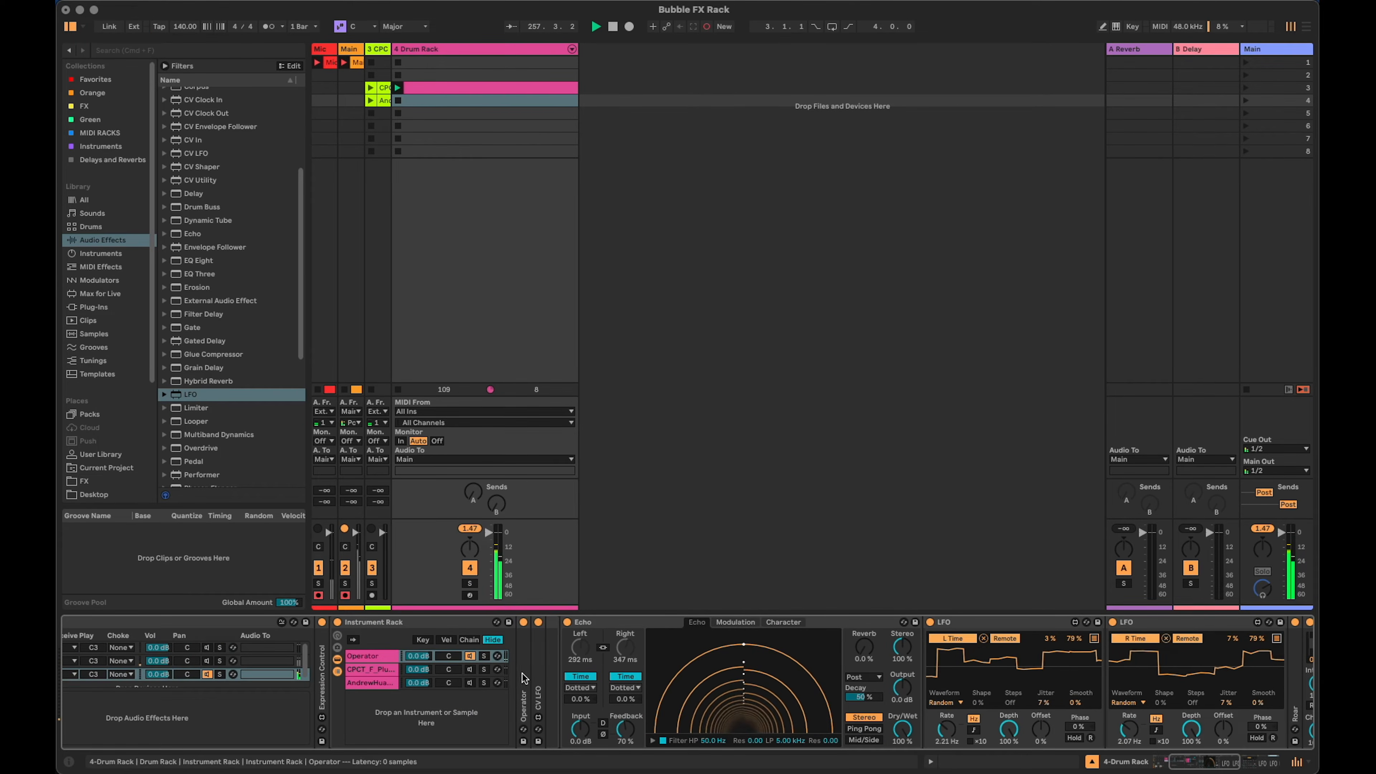
Group all devices from Echo through the last LFO into an Audio Effect Rack.
left_click(1263, 763)
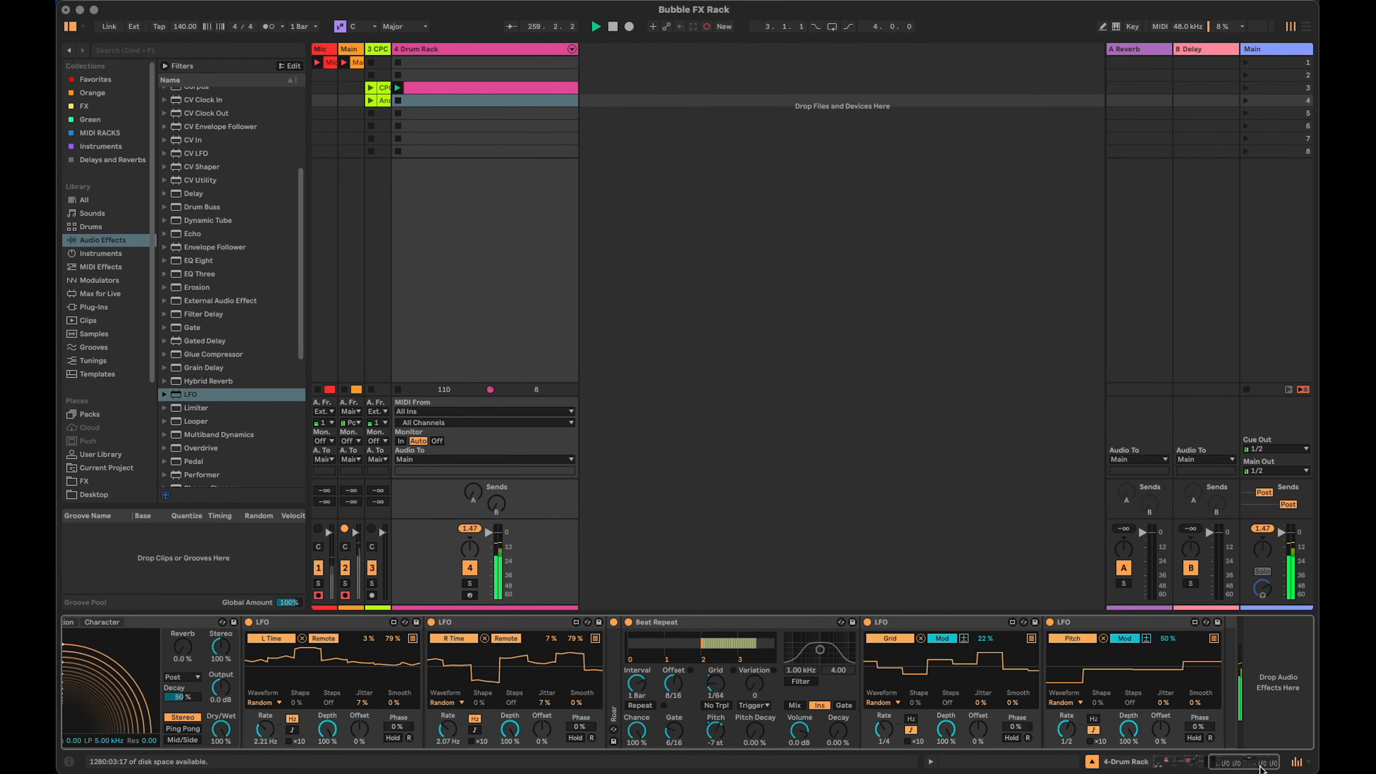
left_click(1120, 622)
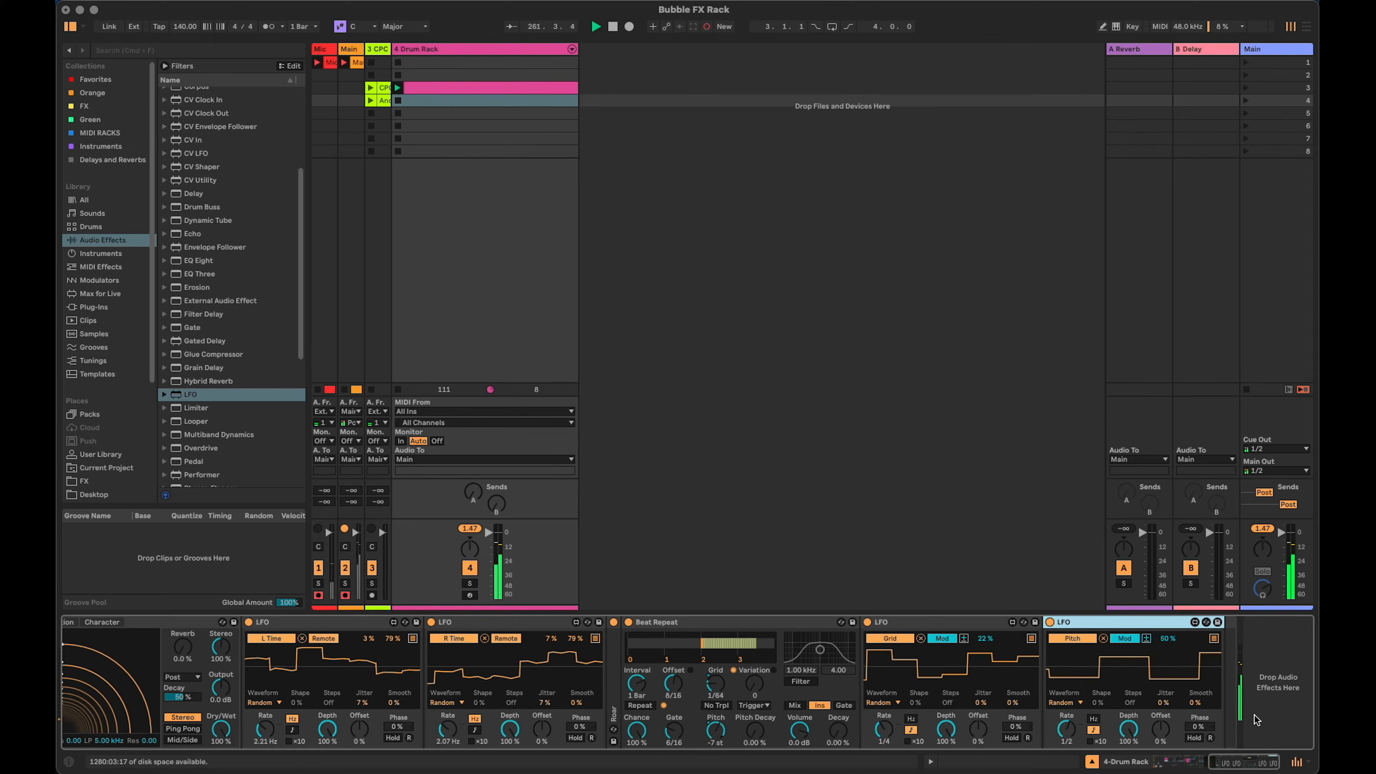
left_click(1231, 763)
left_click(1209, 763)
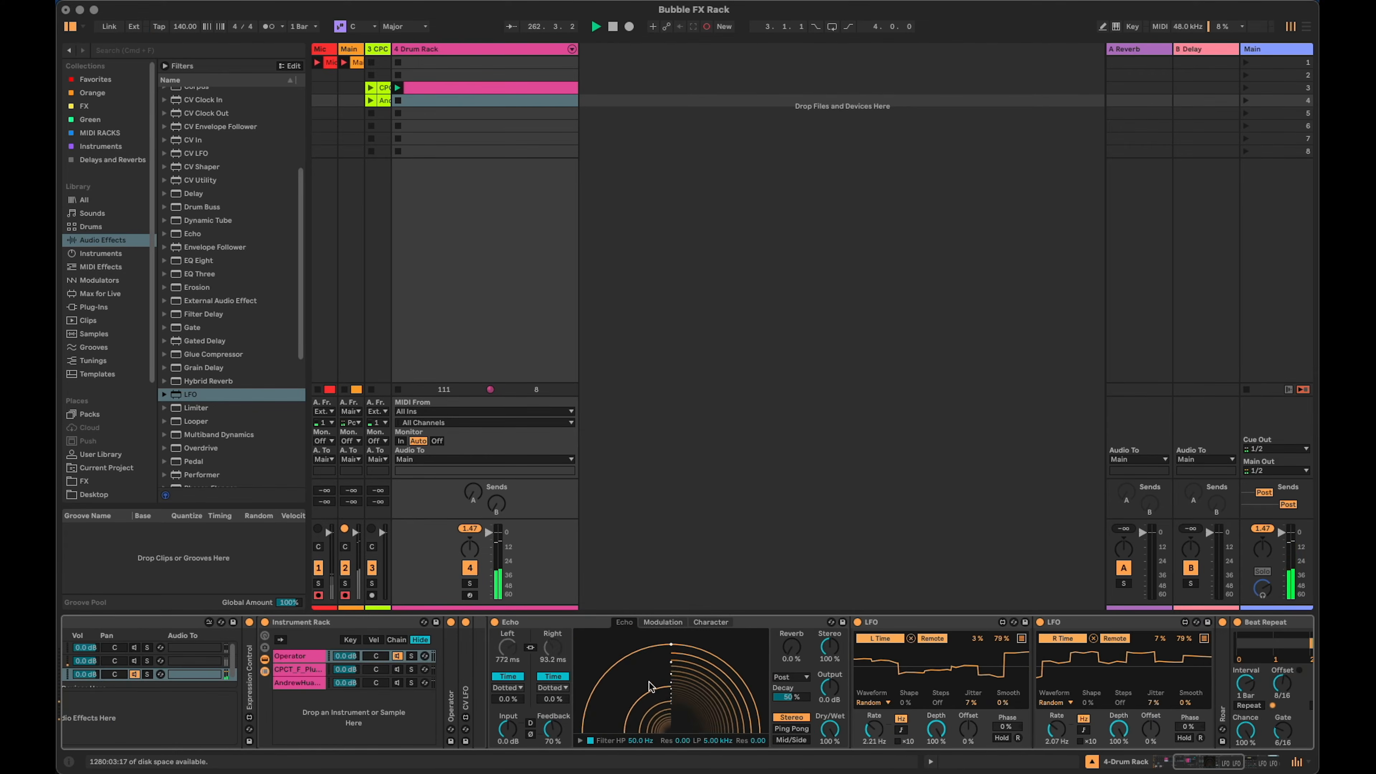
left_click(572, 621, "shift")
key("super+g")
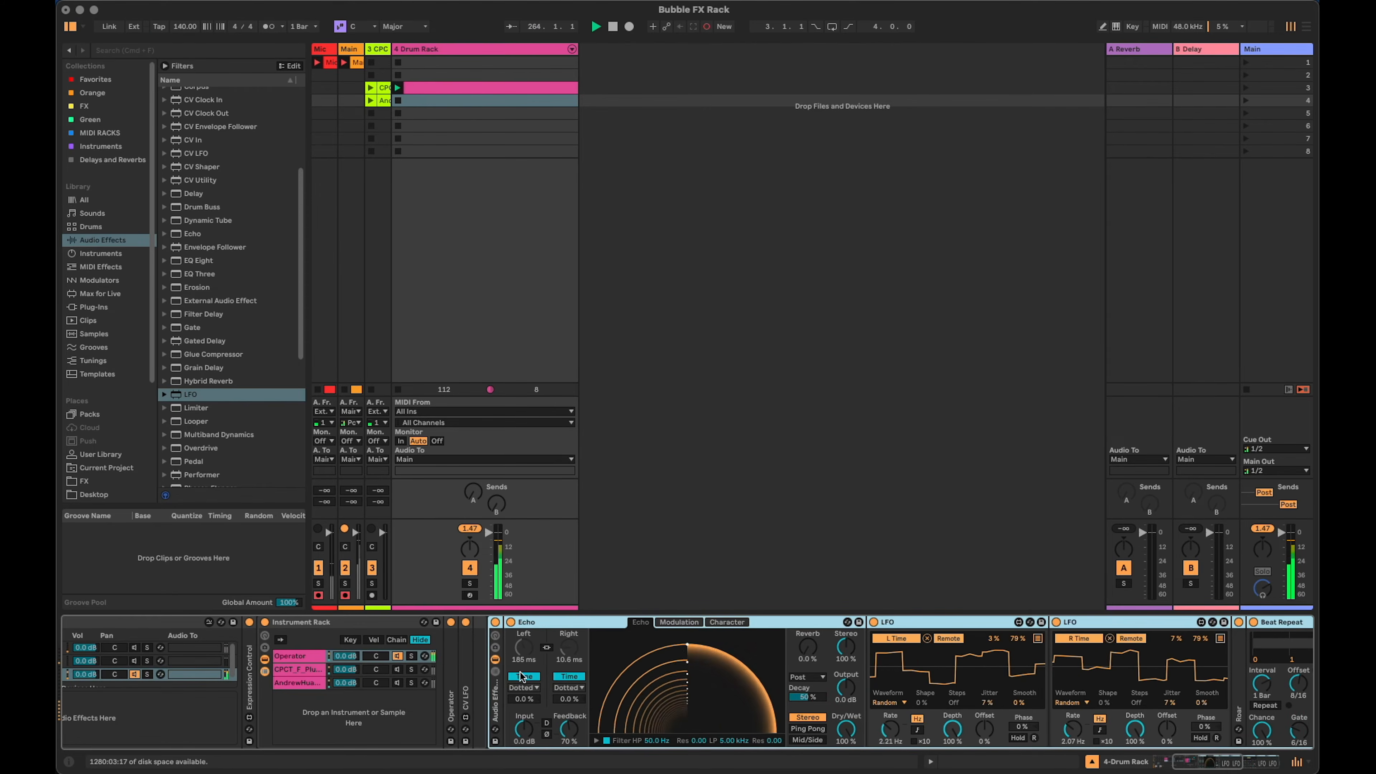
Show the Audio Effect Rack's chain list and create a second, empty chain below the effects chain.
left_click(496, 672)
right_click(527, 695)
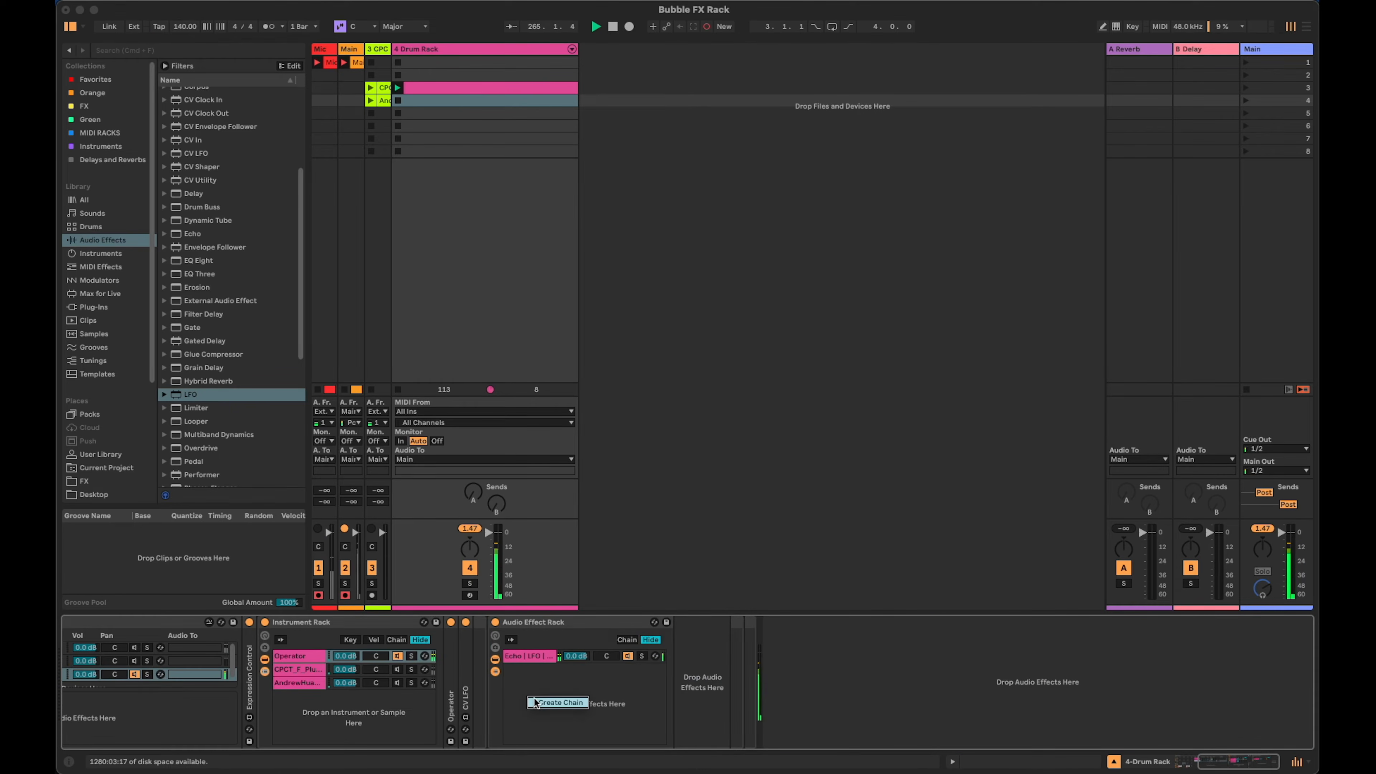
left_click(535, 702)
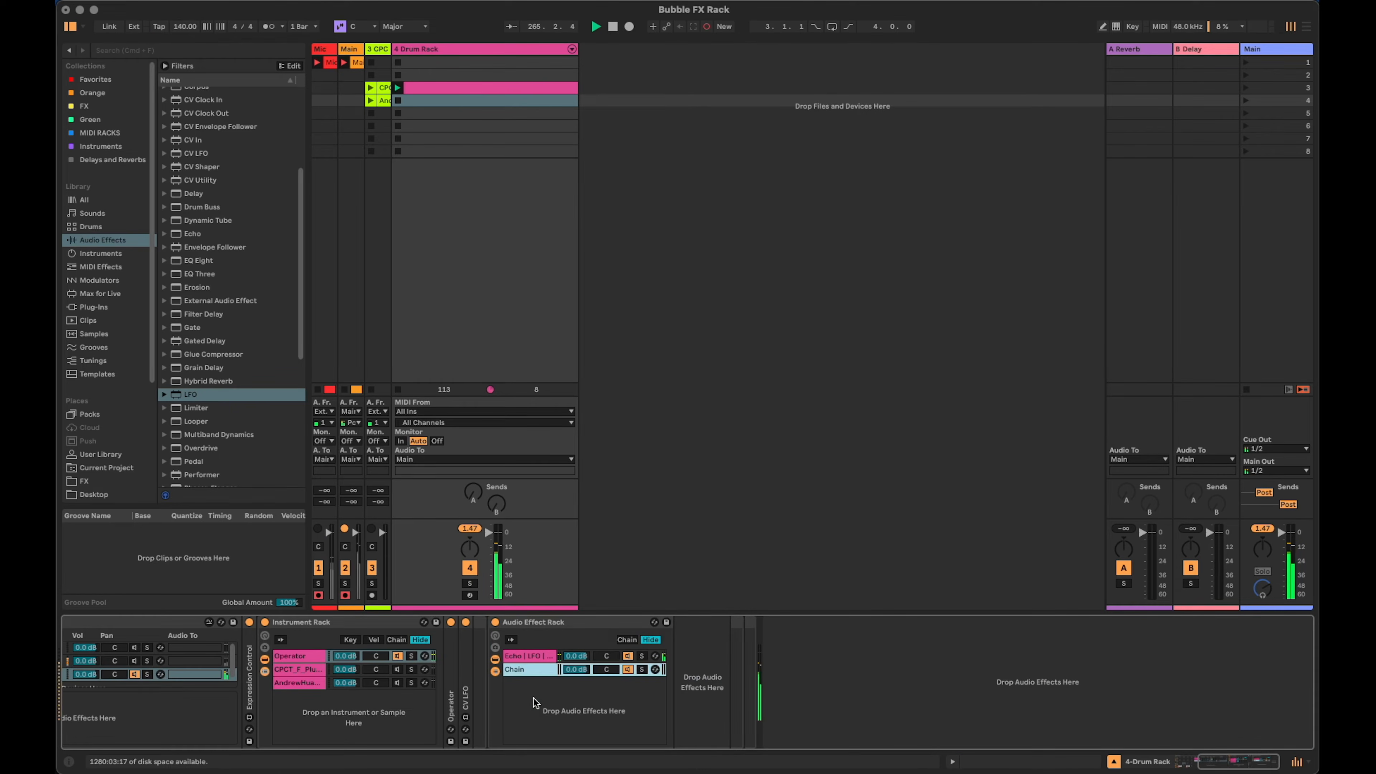
left_click(629, 657)
left_click(534, 671)
left_click(528, 656)
Add the OTT preset of Multiband Dynamics at the end of the effects chain, after the Pitch LFO.
left_click_drag(1192, 759, 1252, 766)
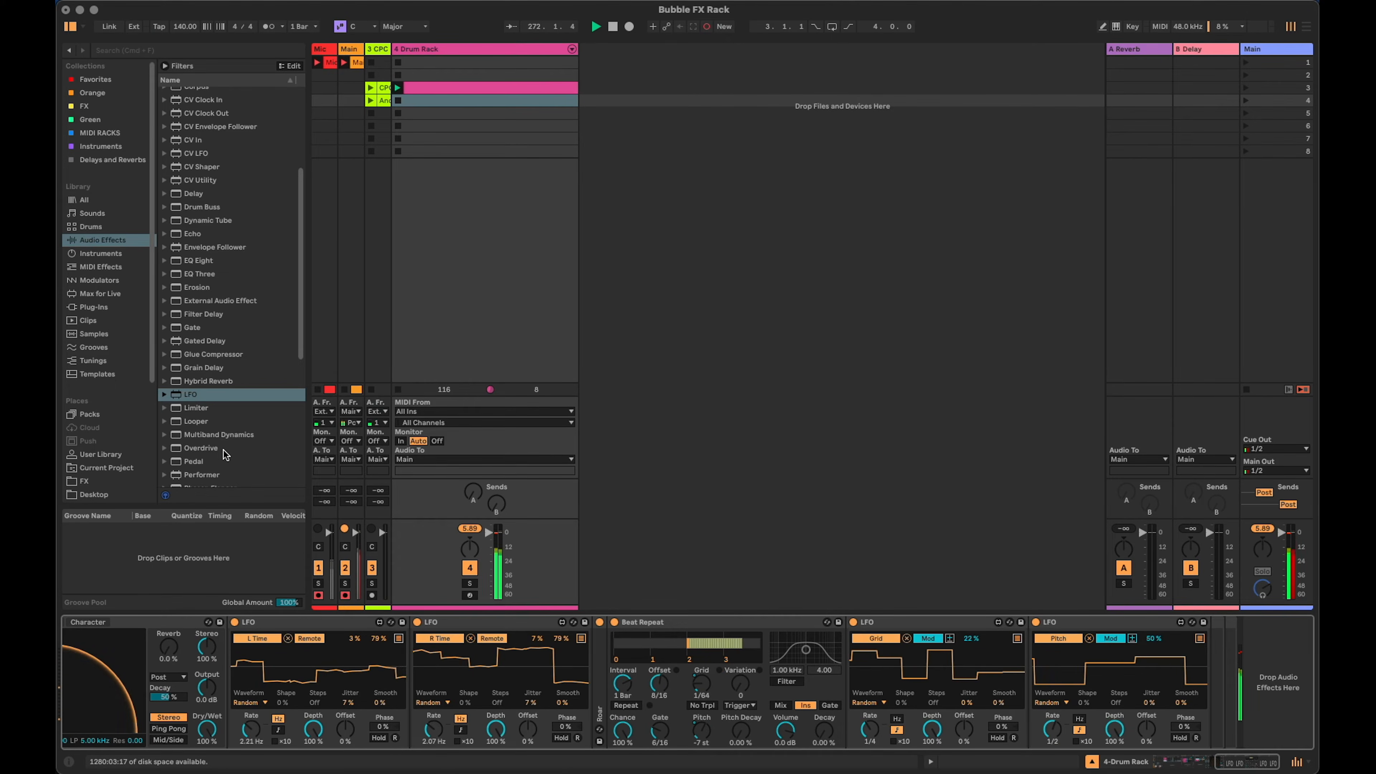
left_click(165, 434)
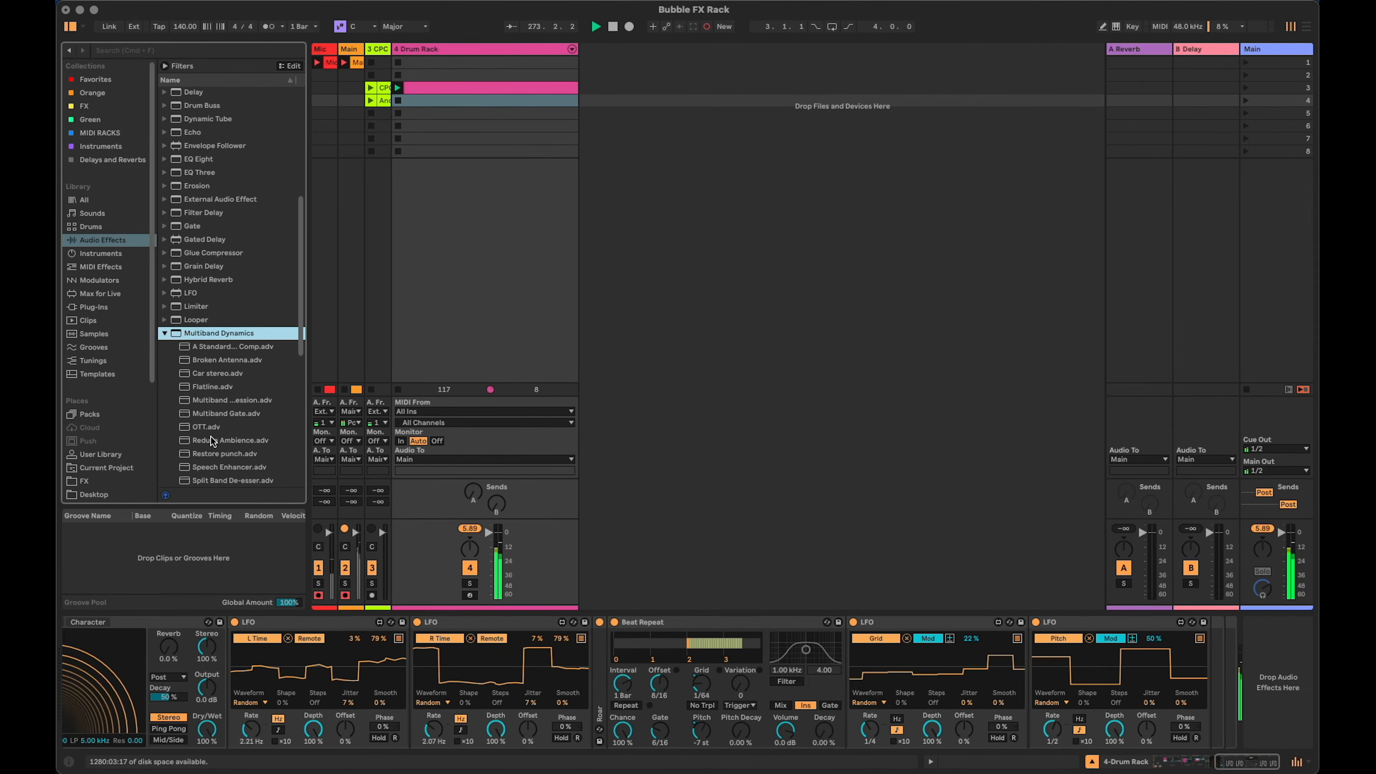
left_click_drag(209, 429, 1229, 681)
Add a Utility at the start of the effects chain, before Echo, with its gain at -0.56 dB.
left_click_drag(1229, 763, 1182, 769)
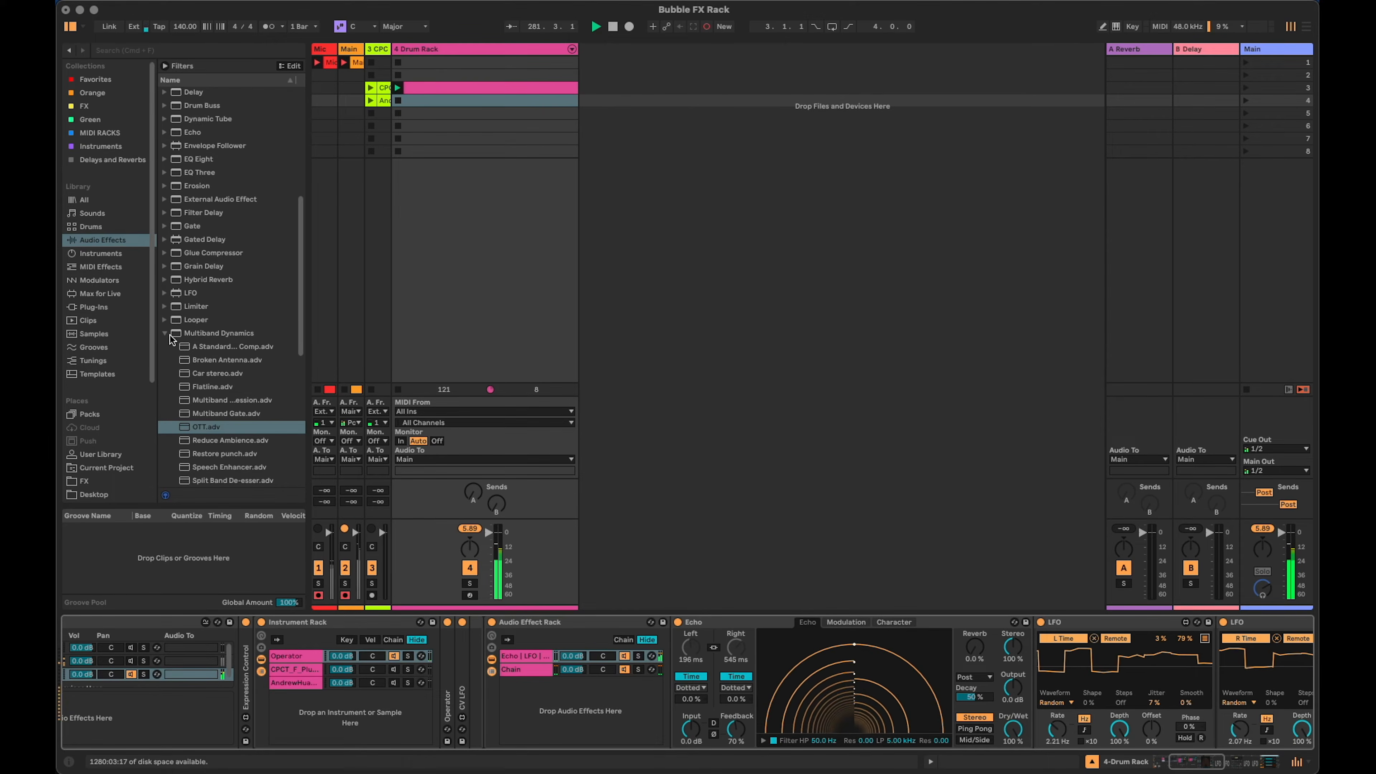
left_click(194, 337)
scroll(194, 340, "down", 3)
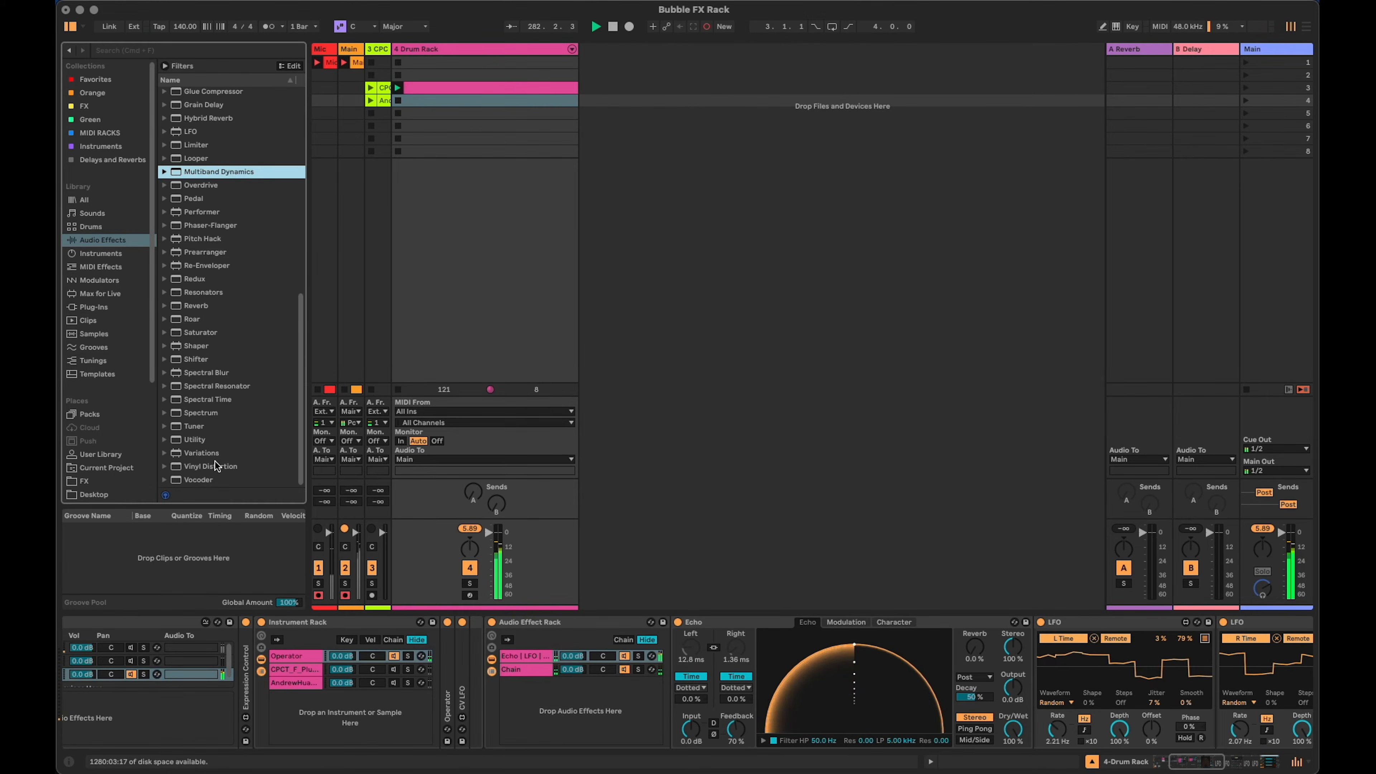
left_click(187, 440)
left_click_drag(678, 662, 737, 704)
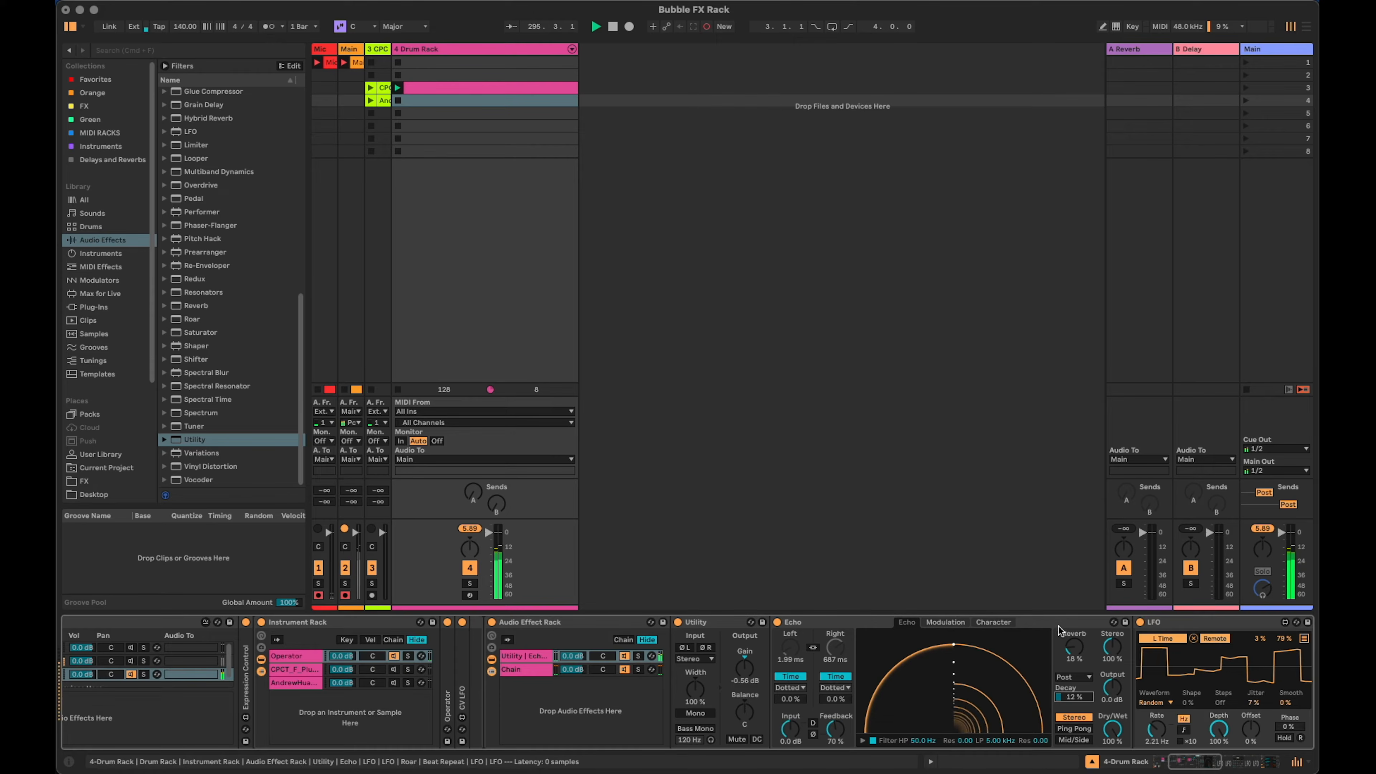
Unfold Roar and change the shaper type of its Mid band to Soft.
left_click_drag(1177, 767, 1228, 767)
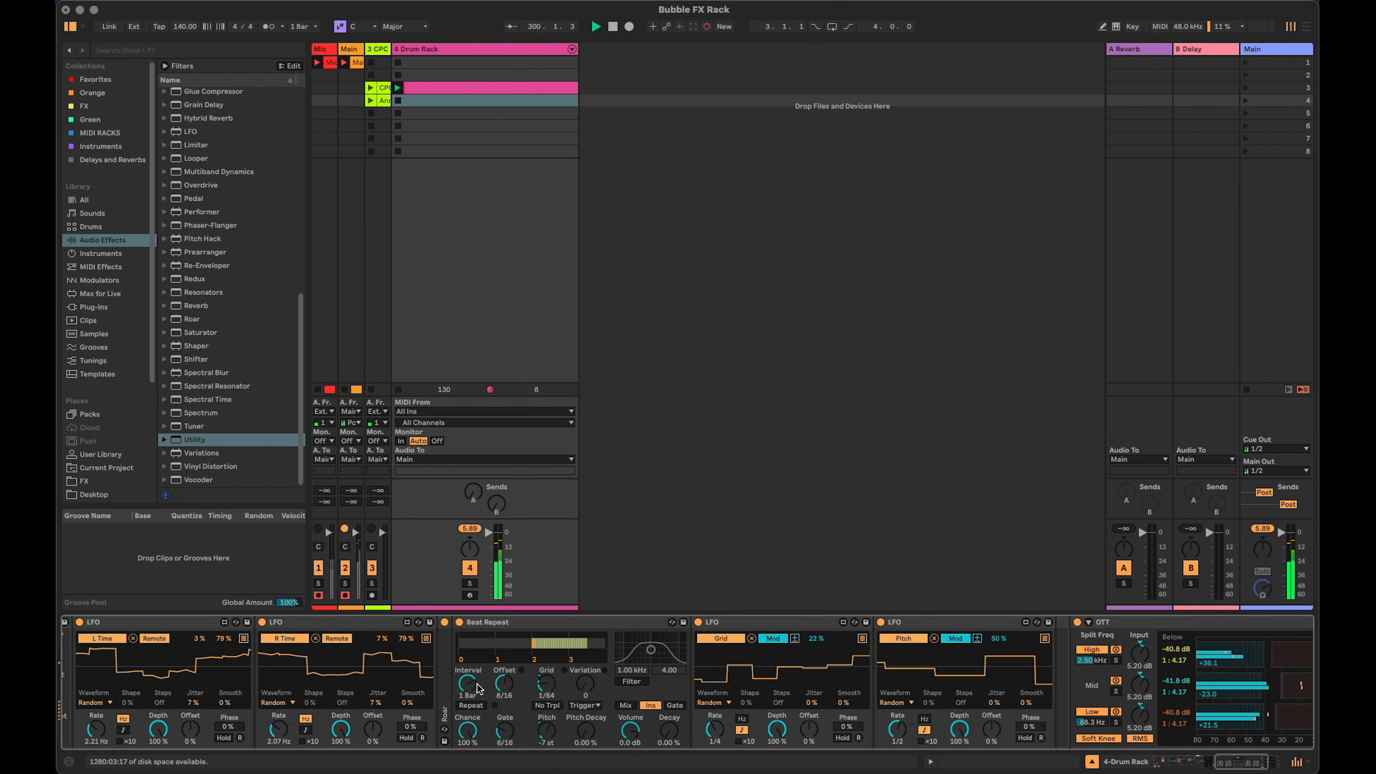
double_click(444, 686)
left_click(628, 622)
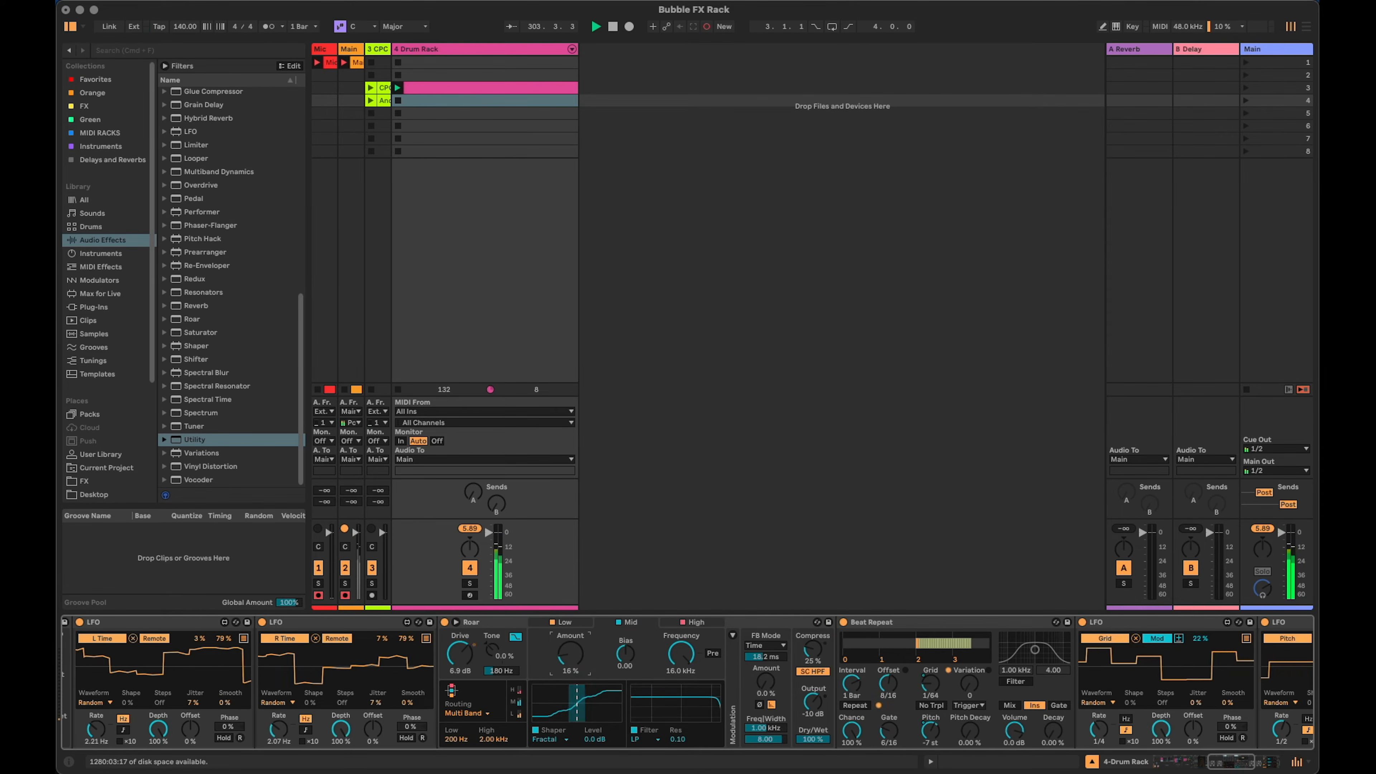
left_click(559, 740)
left_click(575, 751)
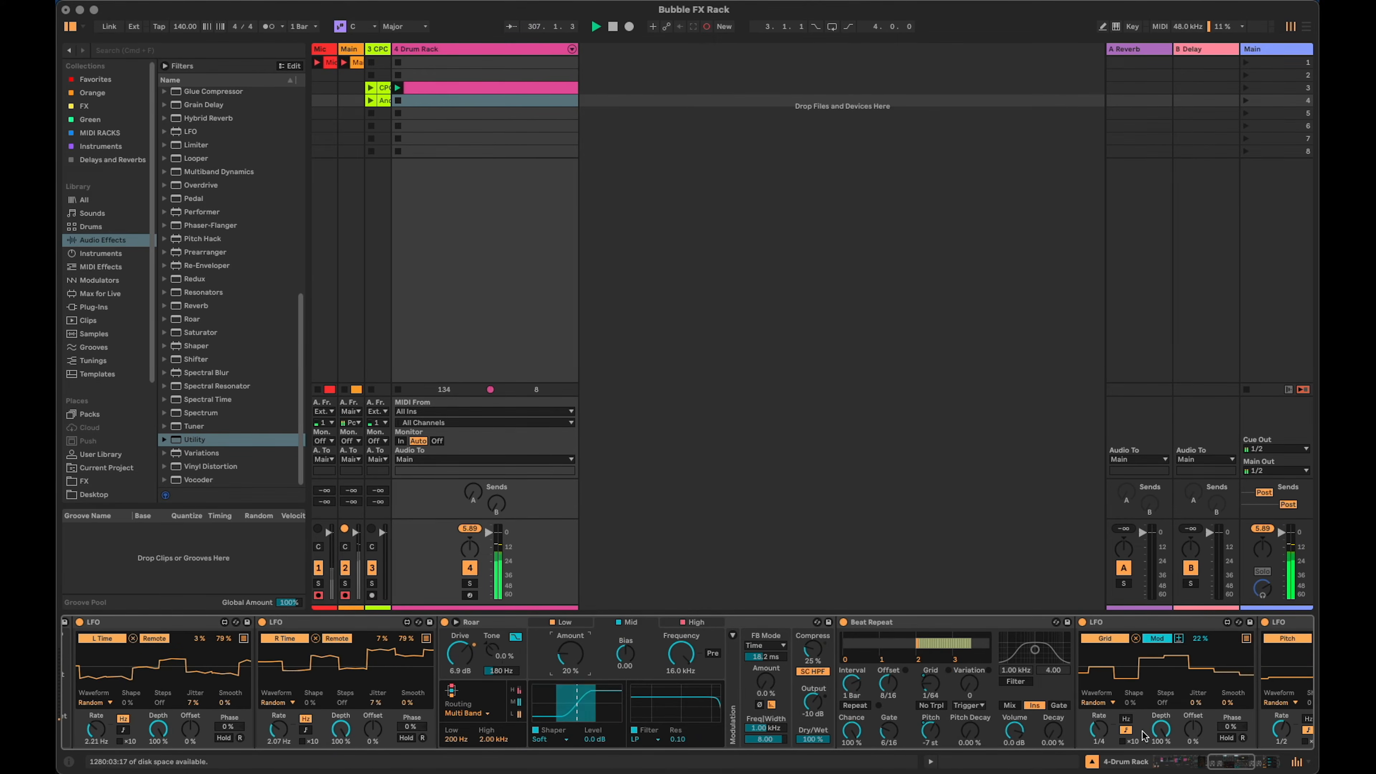
left_click_drag(1223, 762, 1179, 765)
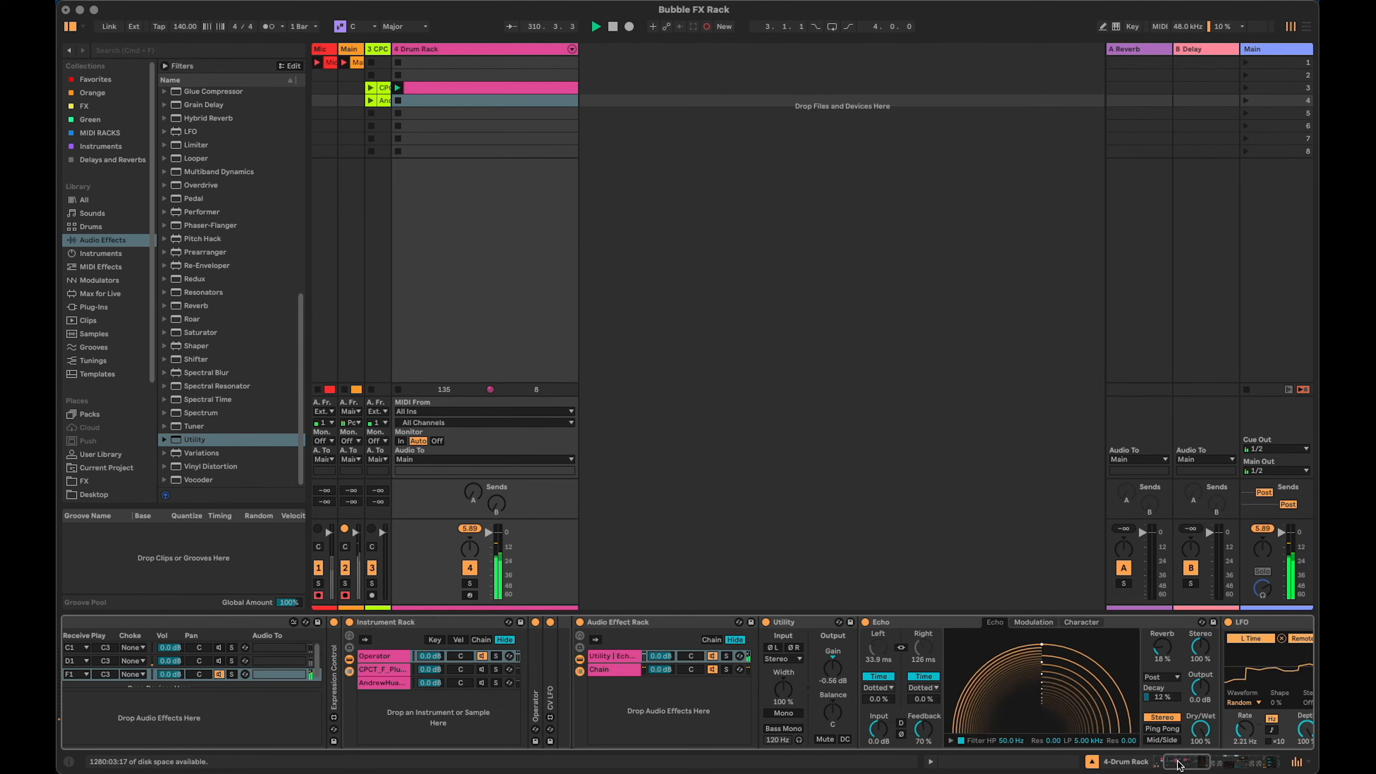
left_click_drag(1179, 764, 1187, 765)
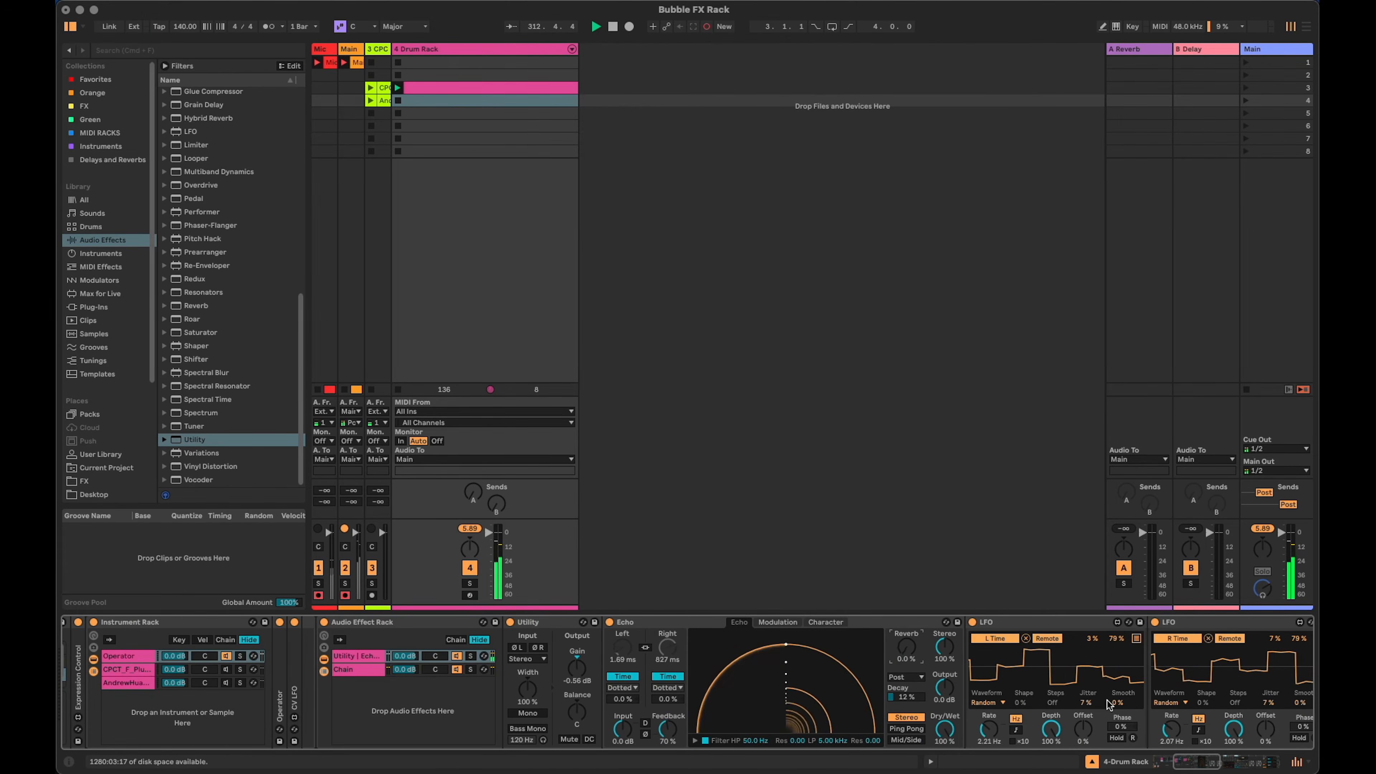
left_click_drag(1201, 764, 1181, 763)
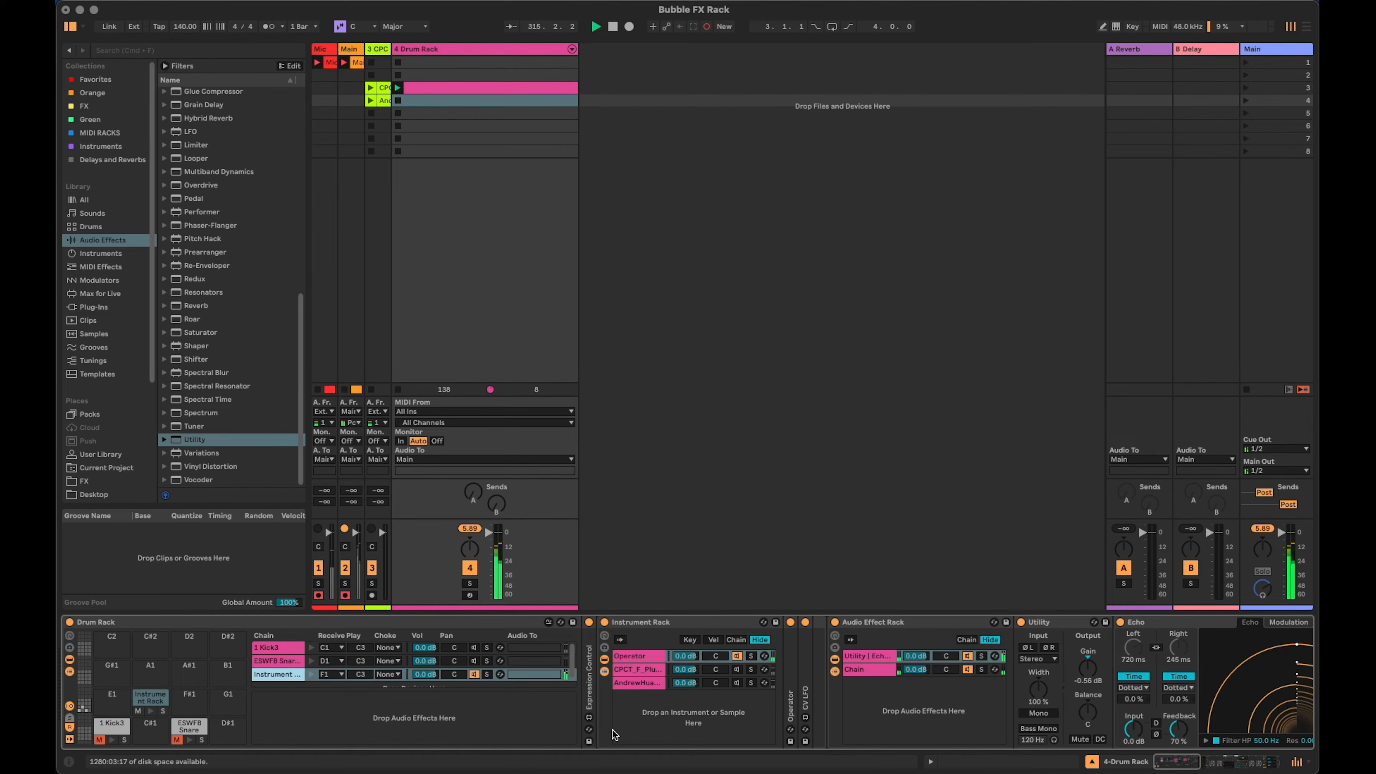
left_click_drag(1178, 764, 1193, 766)
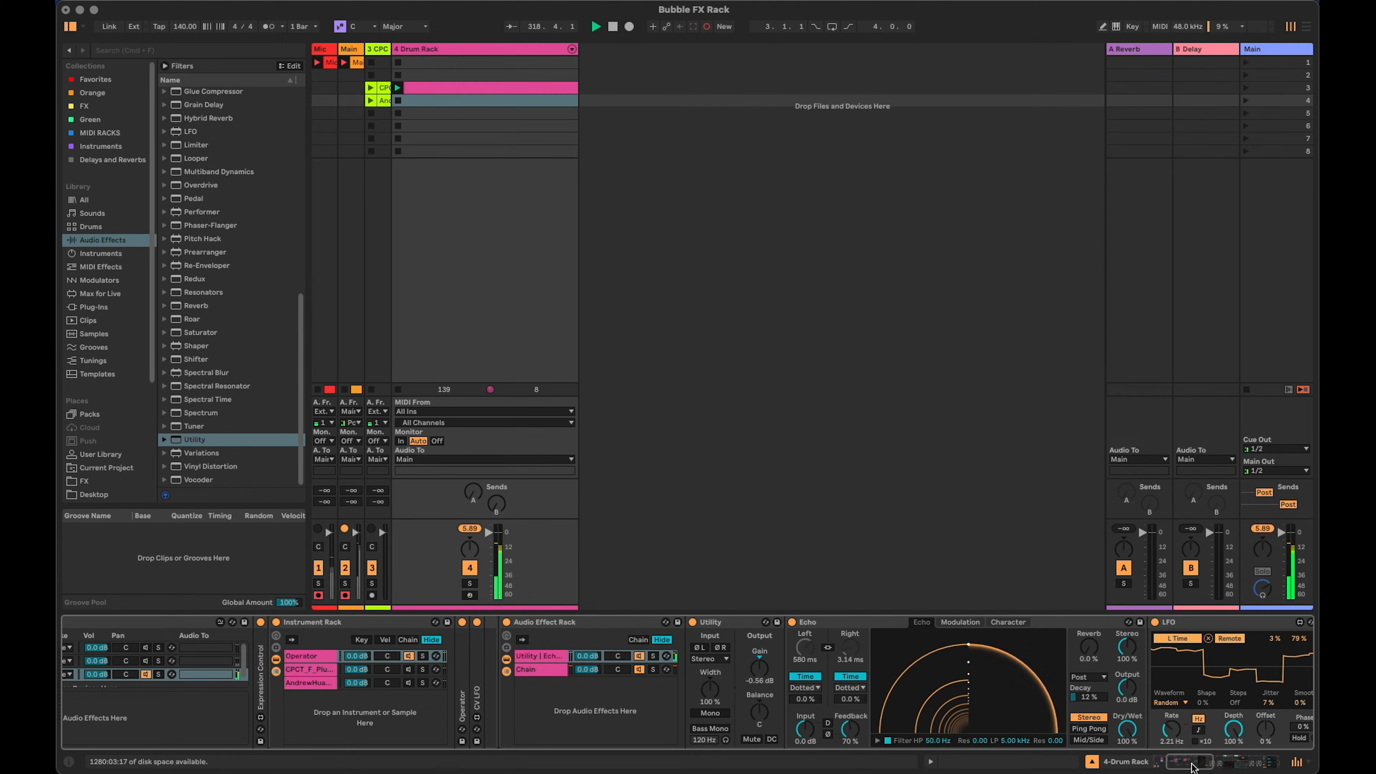
Rename the Audio Effect Rack as Guitar Pedal.
left_click_drag(1192, 766, 1199, 765)
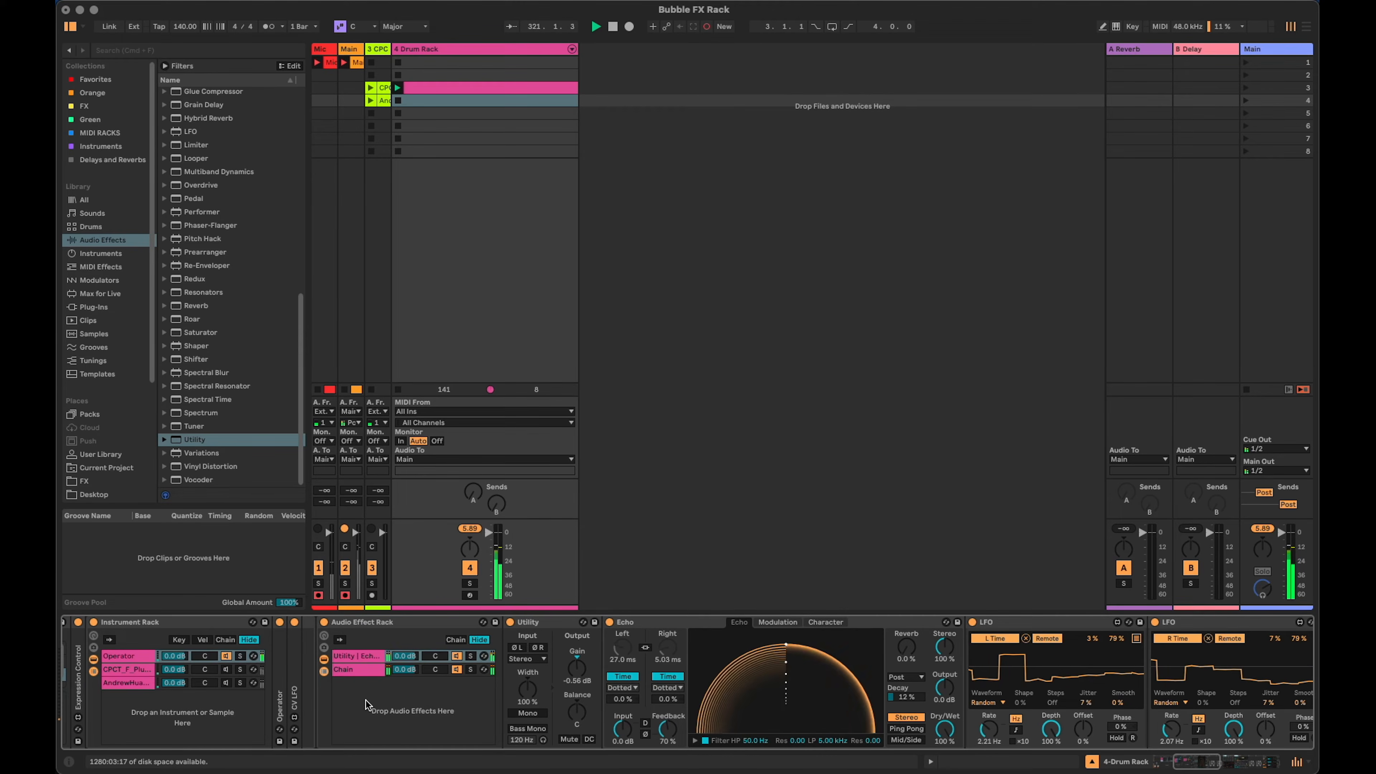
left_click(383, 624)
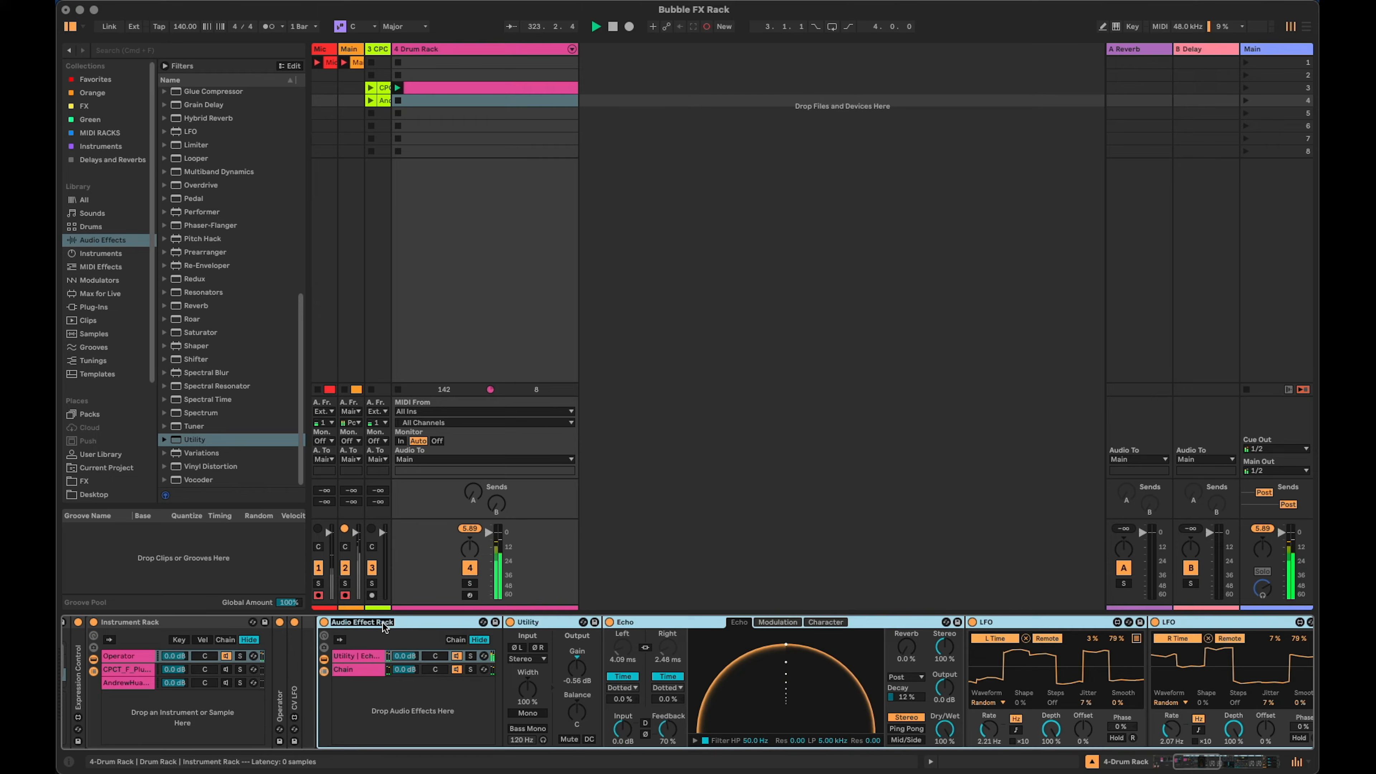
type("Guit")
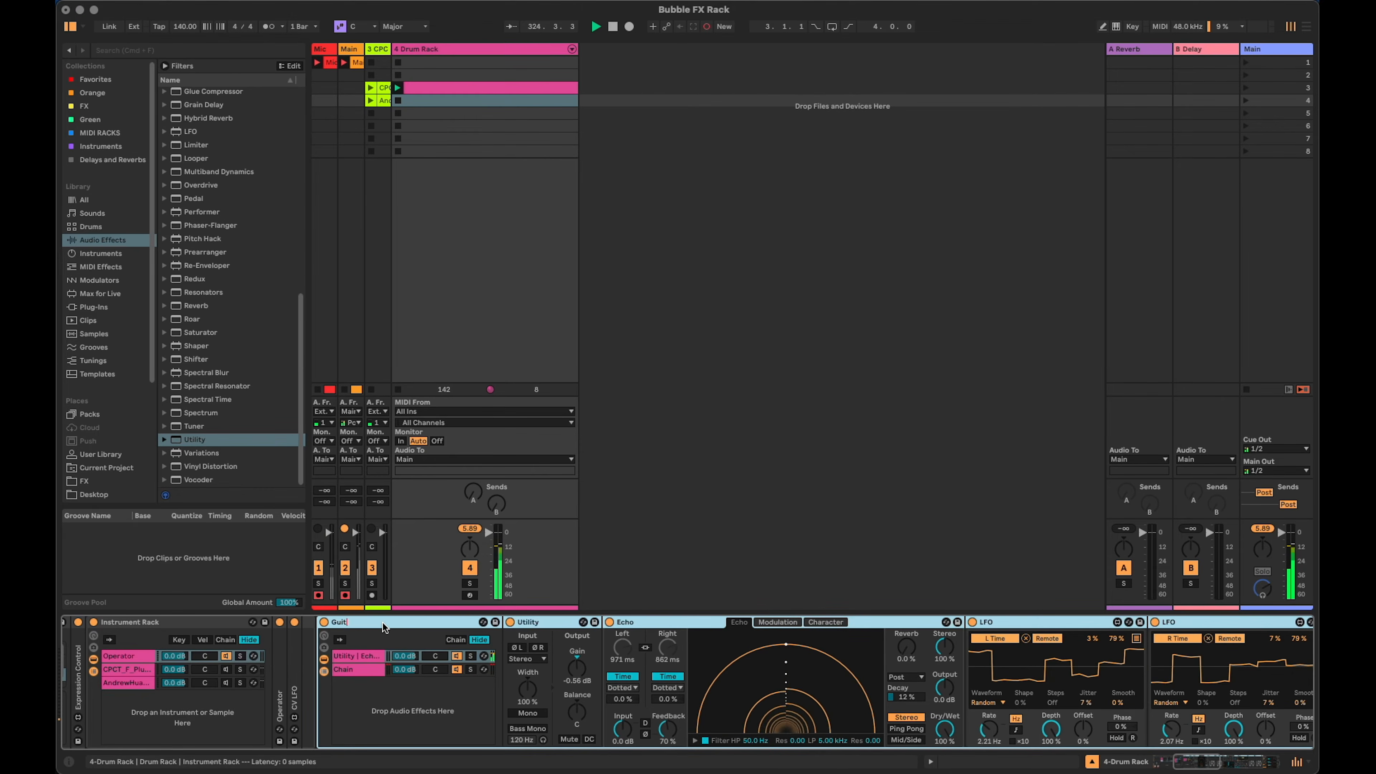
type("ar Pedal")
key("Return")
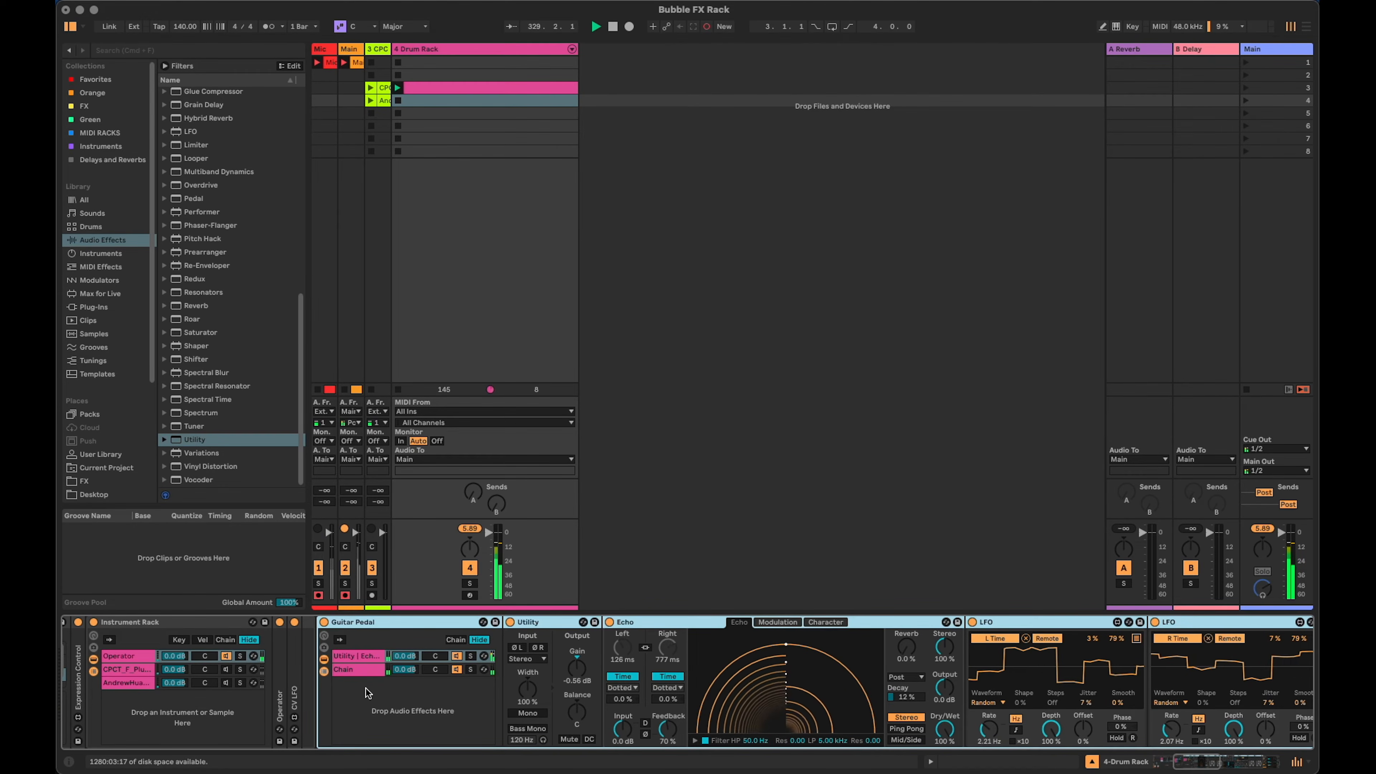
Show the Guitar Pedal rack's macro controls and expand them to 16 macros.
left_click(324, 636)
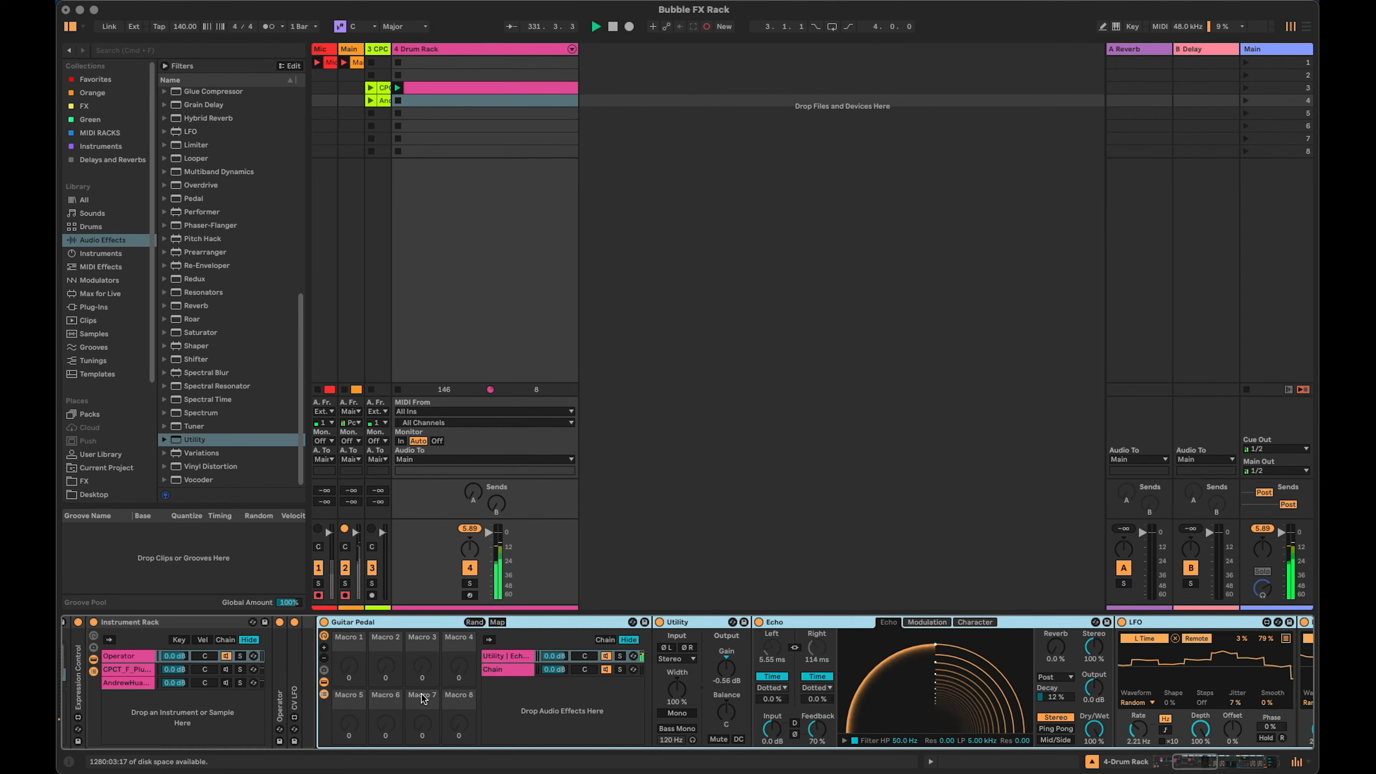
left_click(324, 647)
left_click(324, 648)
left_click(324, 647)
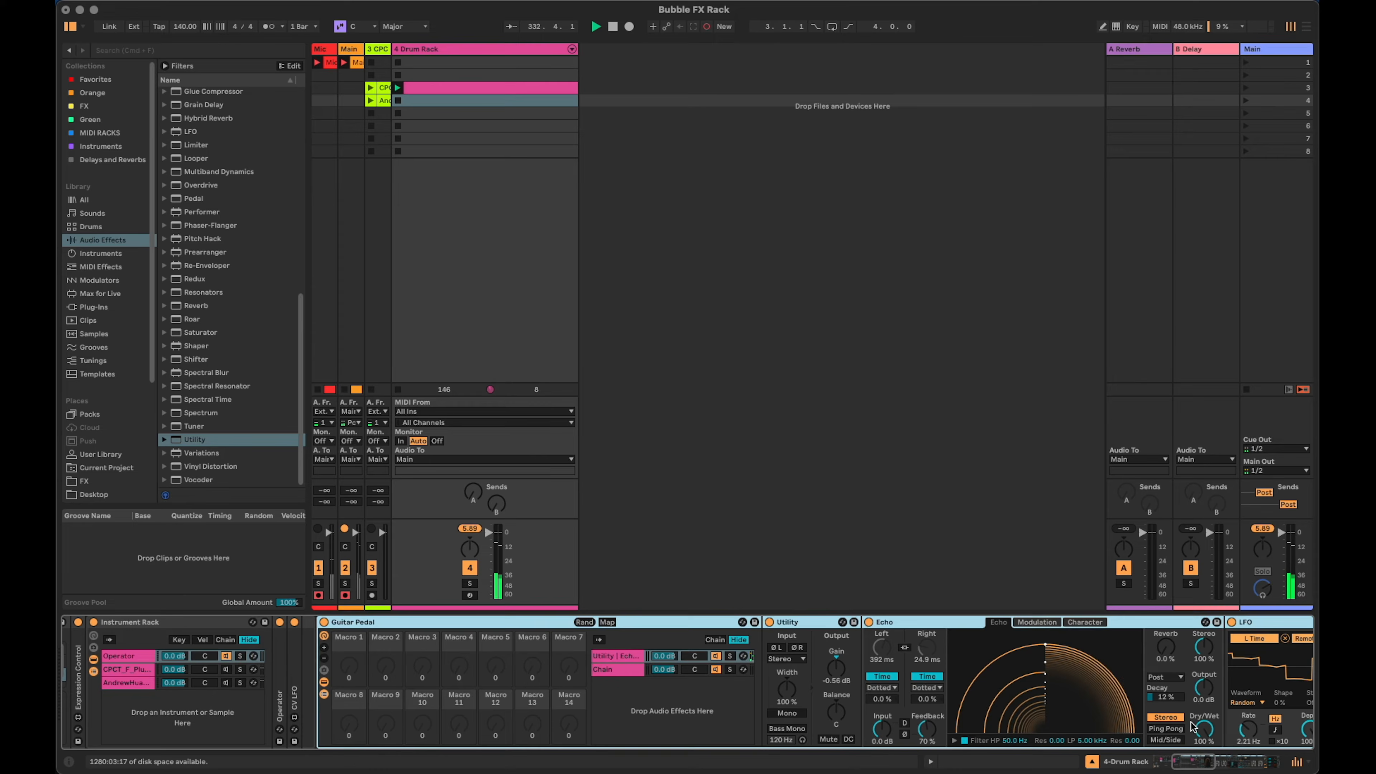
left_click(324, 647)
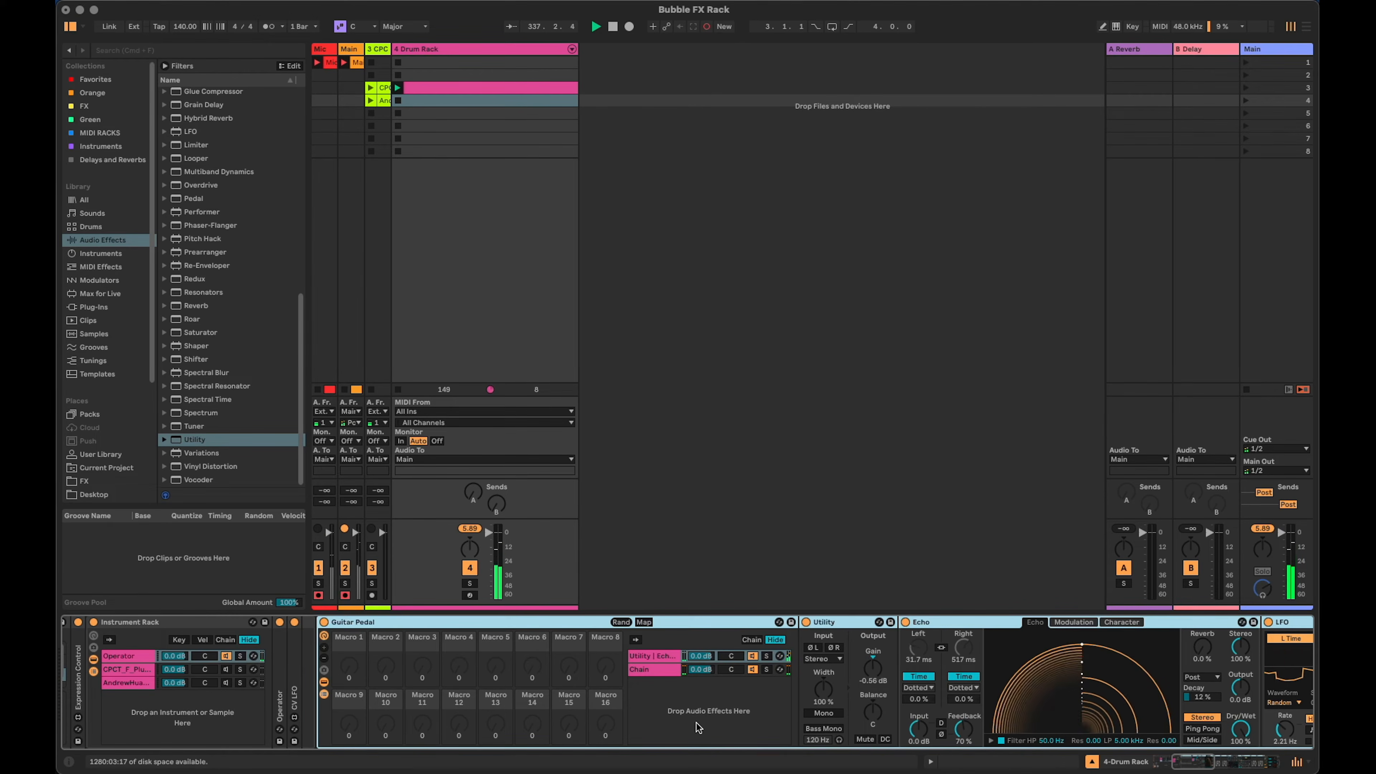
Map Utility's Gain to the first macro of the Guitar Pedal rack.
left_click(644, 622)
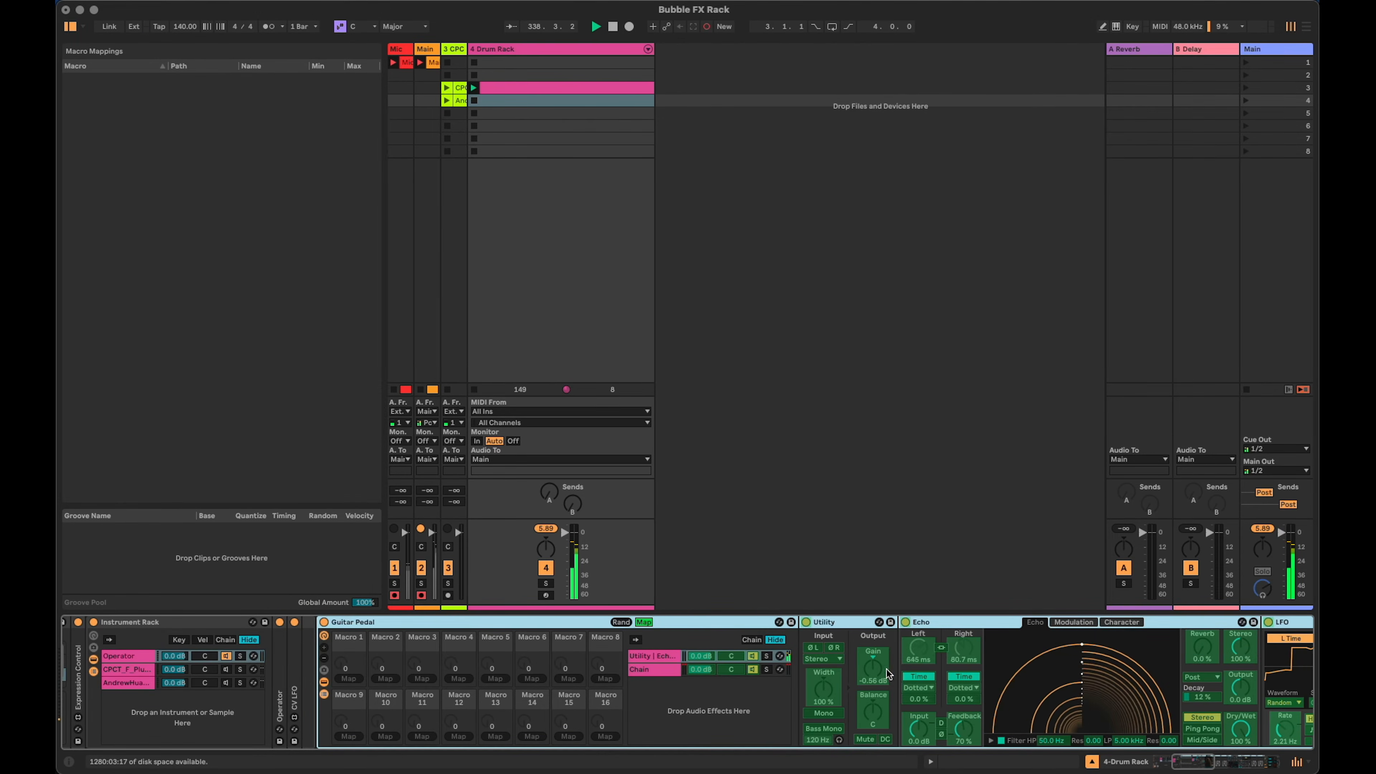
left_click(887, 669)
left_click(349, 678)
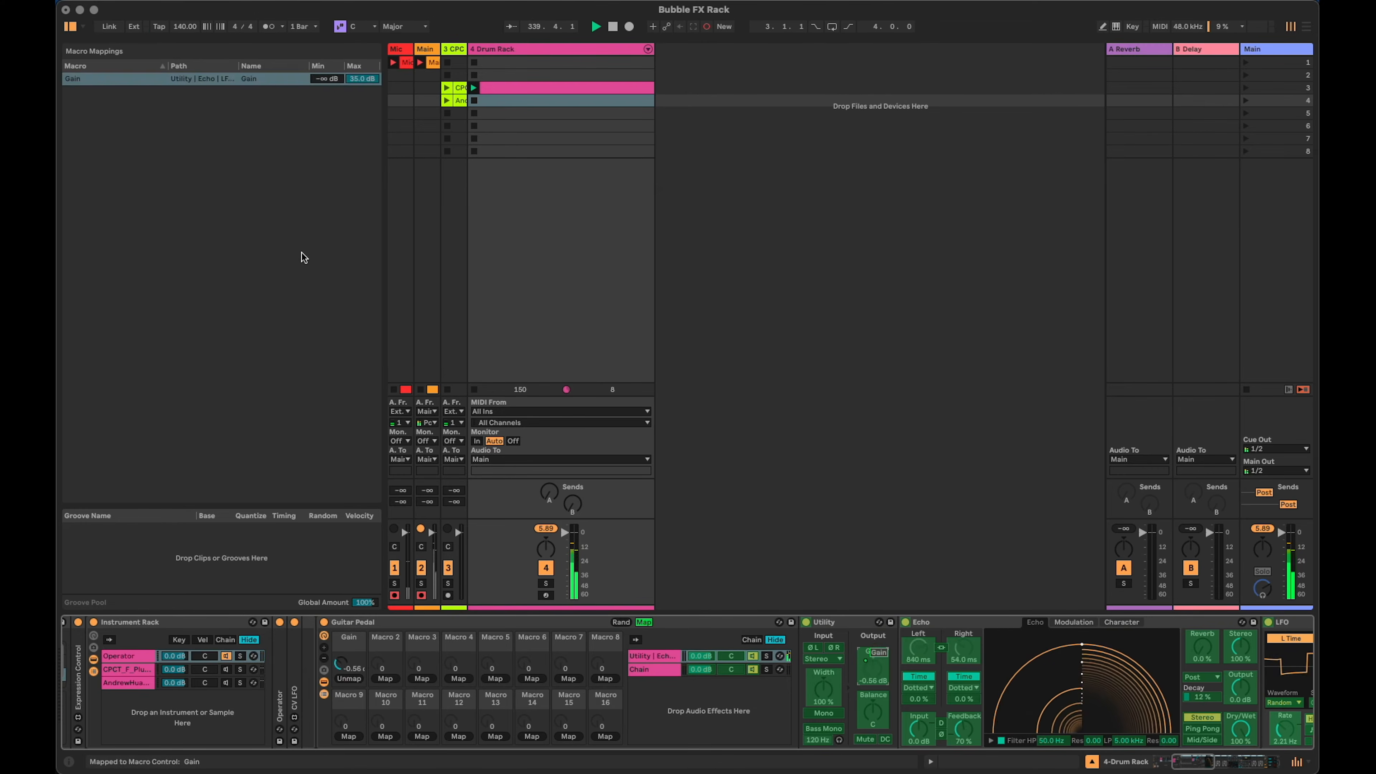
Limit the Gain macro's maximum to 0 dB, leave macro mapping, and raise the macro to 0.00 dB.
left_click(362, 78)
type("0")
key("Return")
left_click(646, 623)
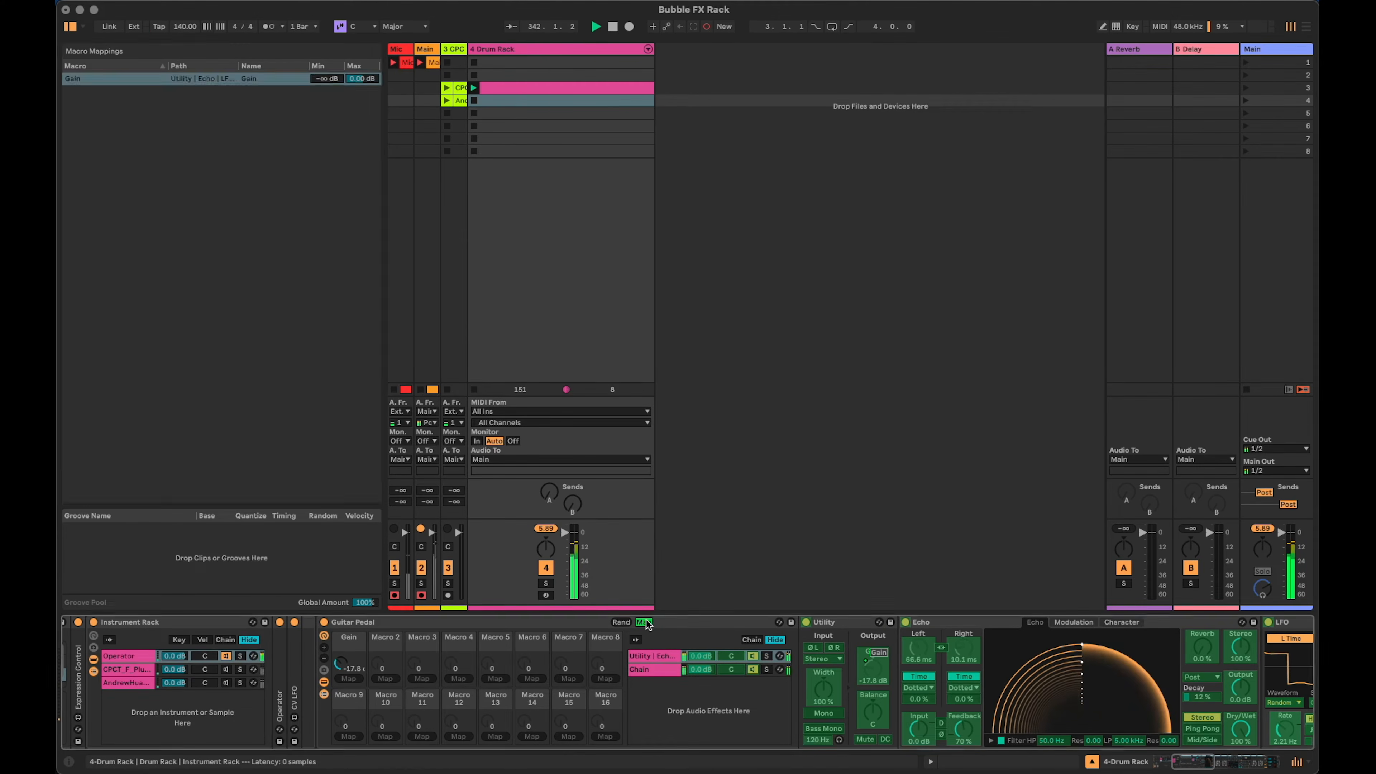
left_click_drag(349, 667, 350, 623)
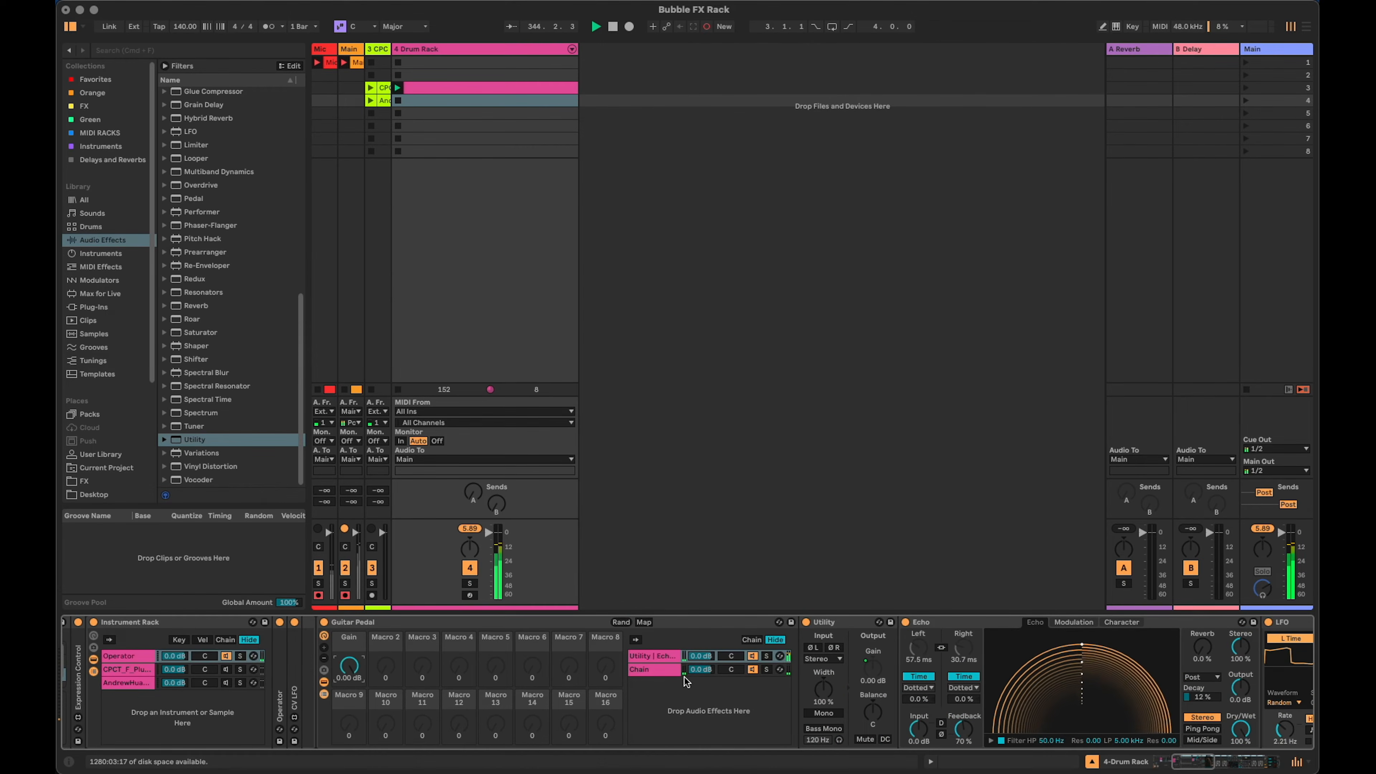
Fold the Utility and Echo devices and map the Depth of both Echo time LFOs to the rack's second macro.
double_click(825, 623)
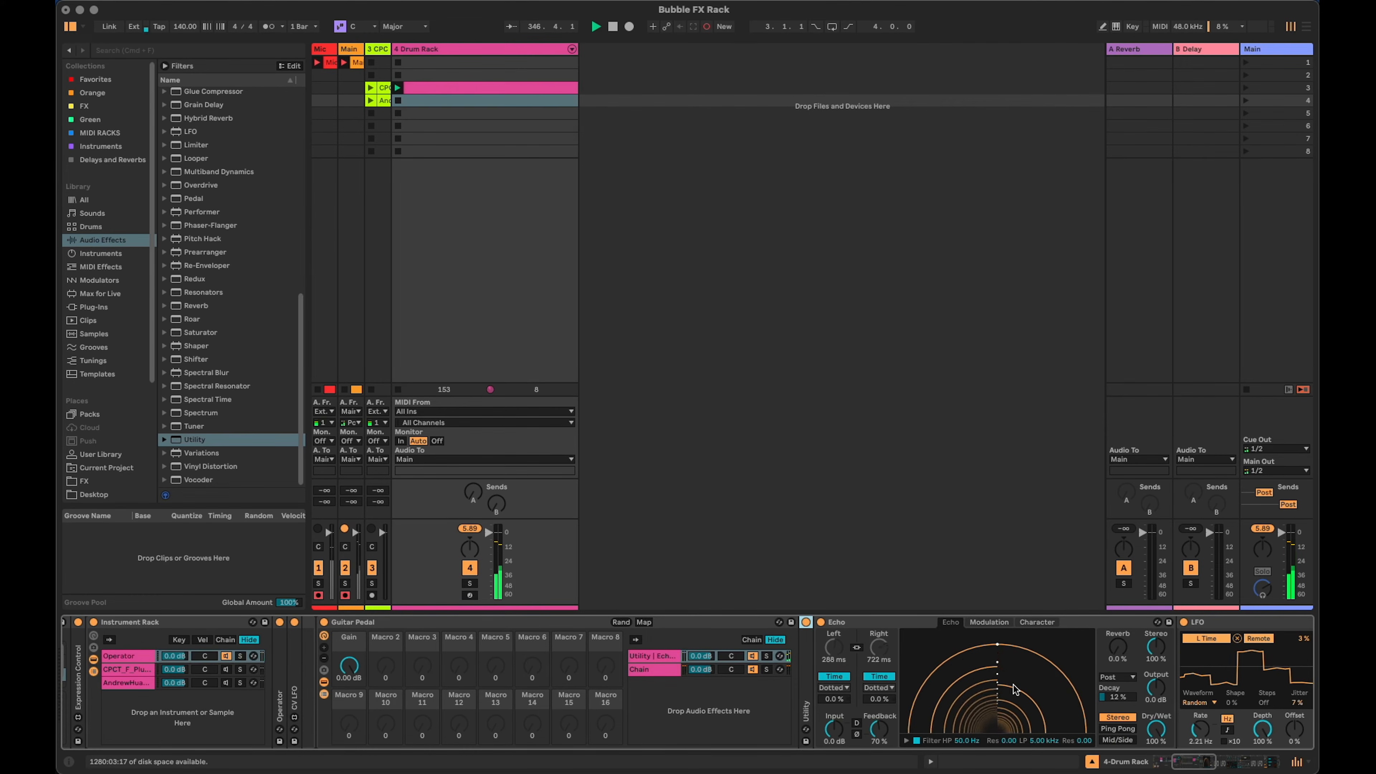
double_click(867, 622)
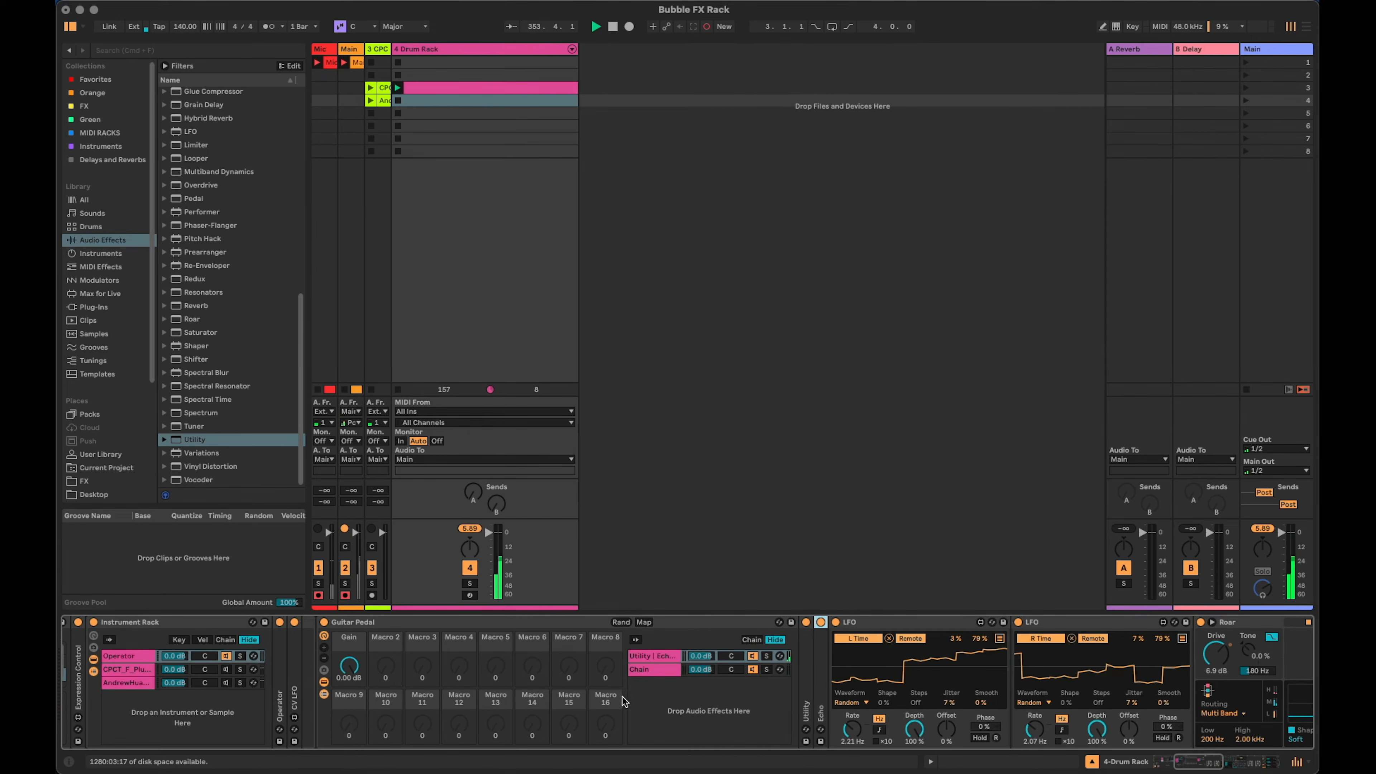
left_click(645, 622)
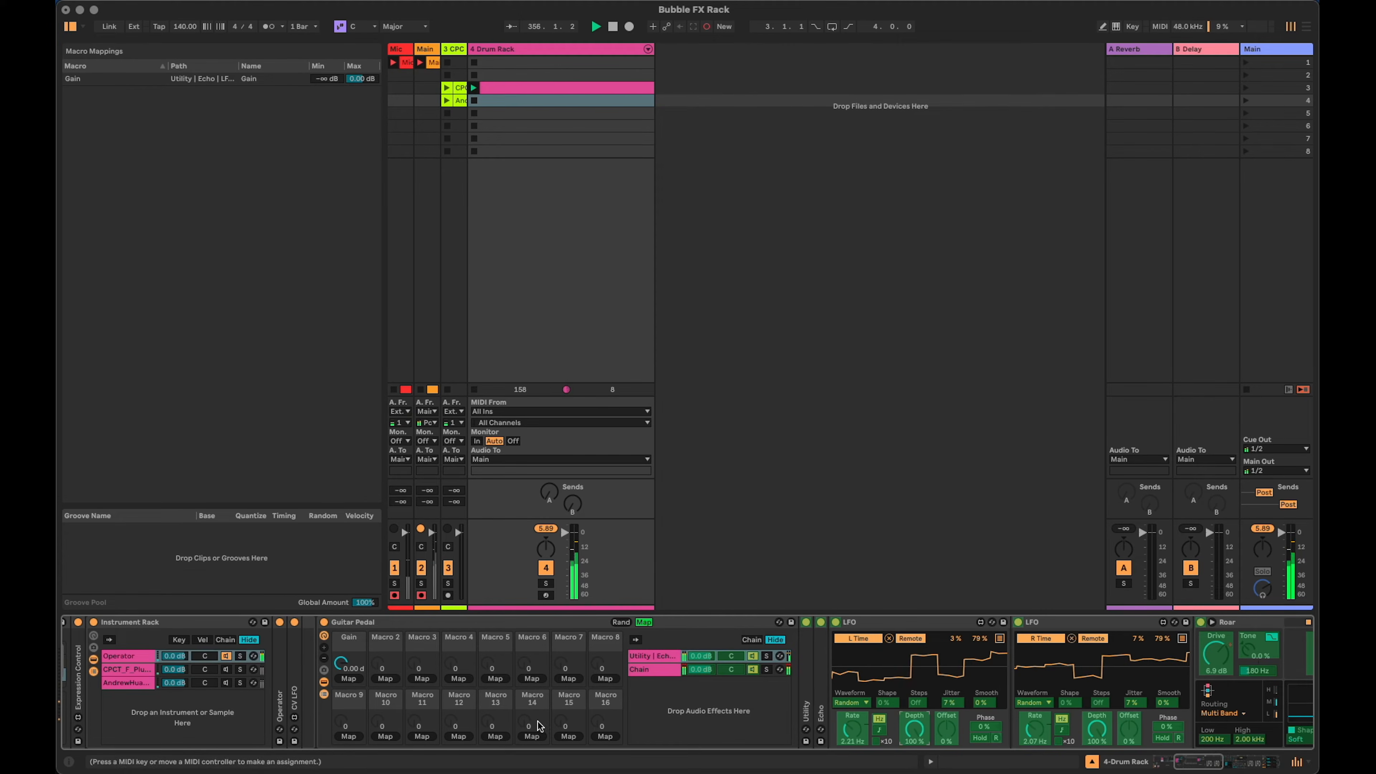
left_click(386, 678)
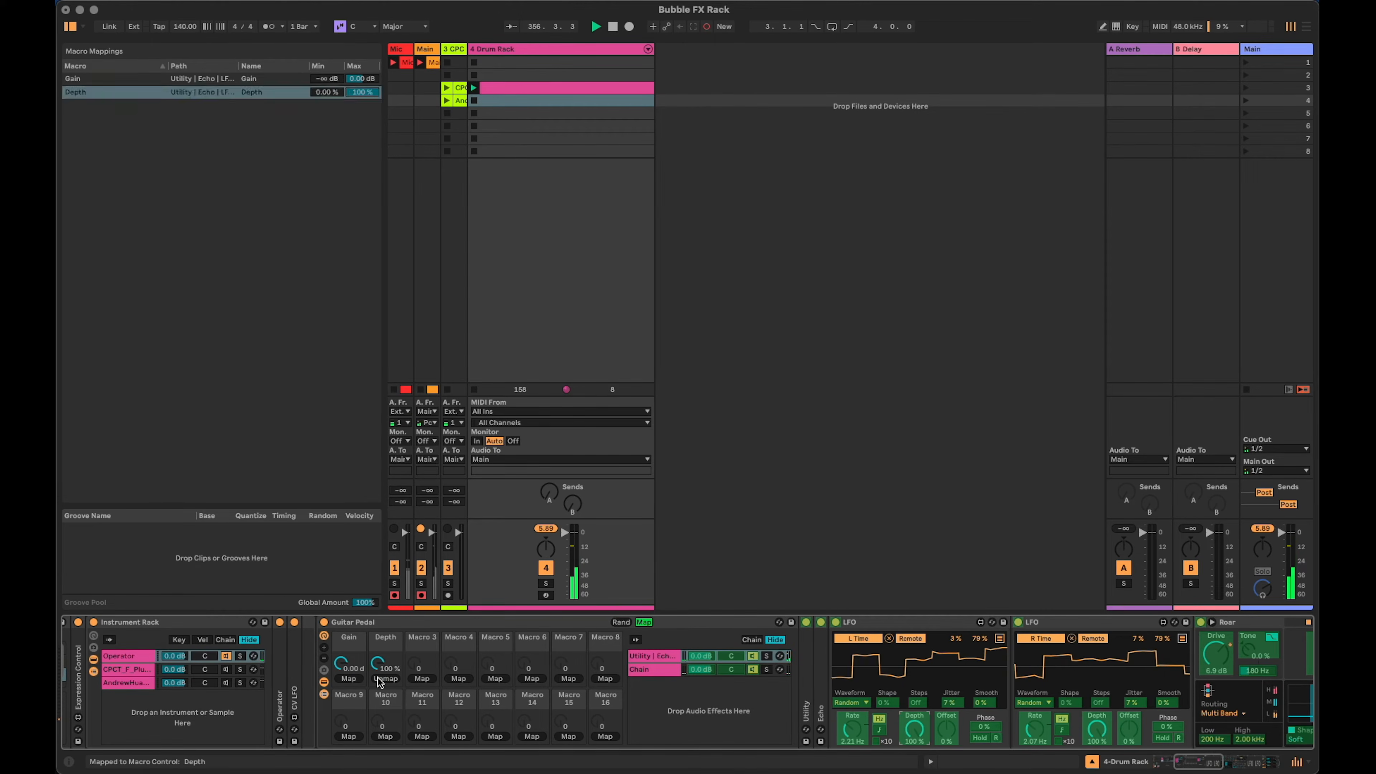
left_click(1087, 740)
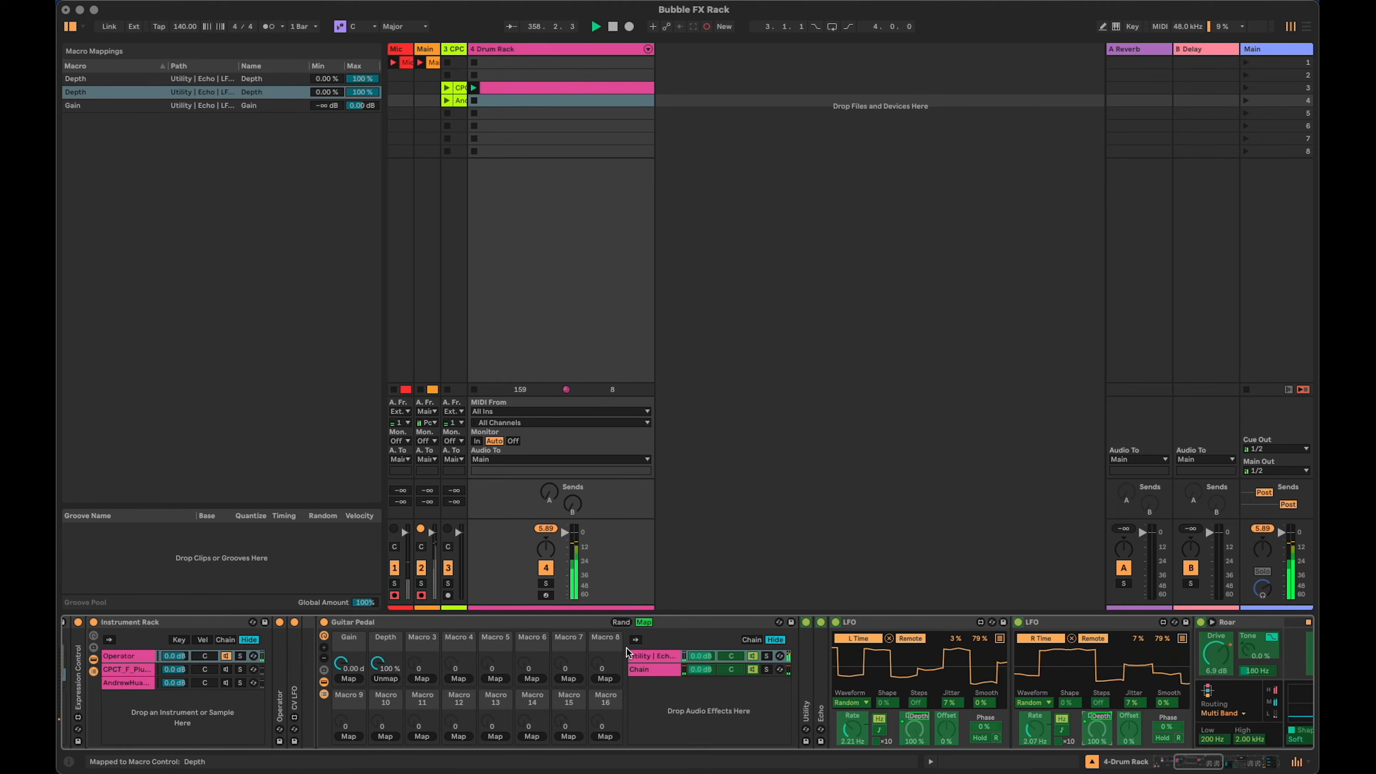
Lower the Depth macro to 0%, then unfold Echo and leave macro mapping.
left_click_drag(378, 663, 379, 726)
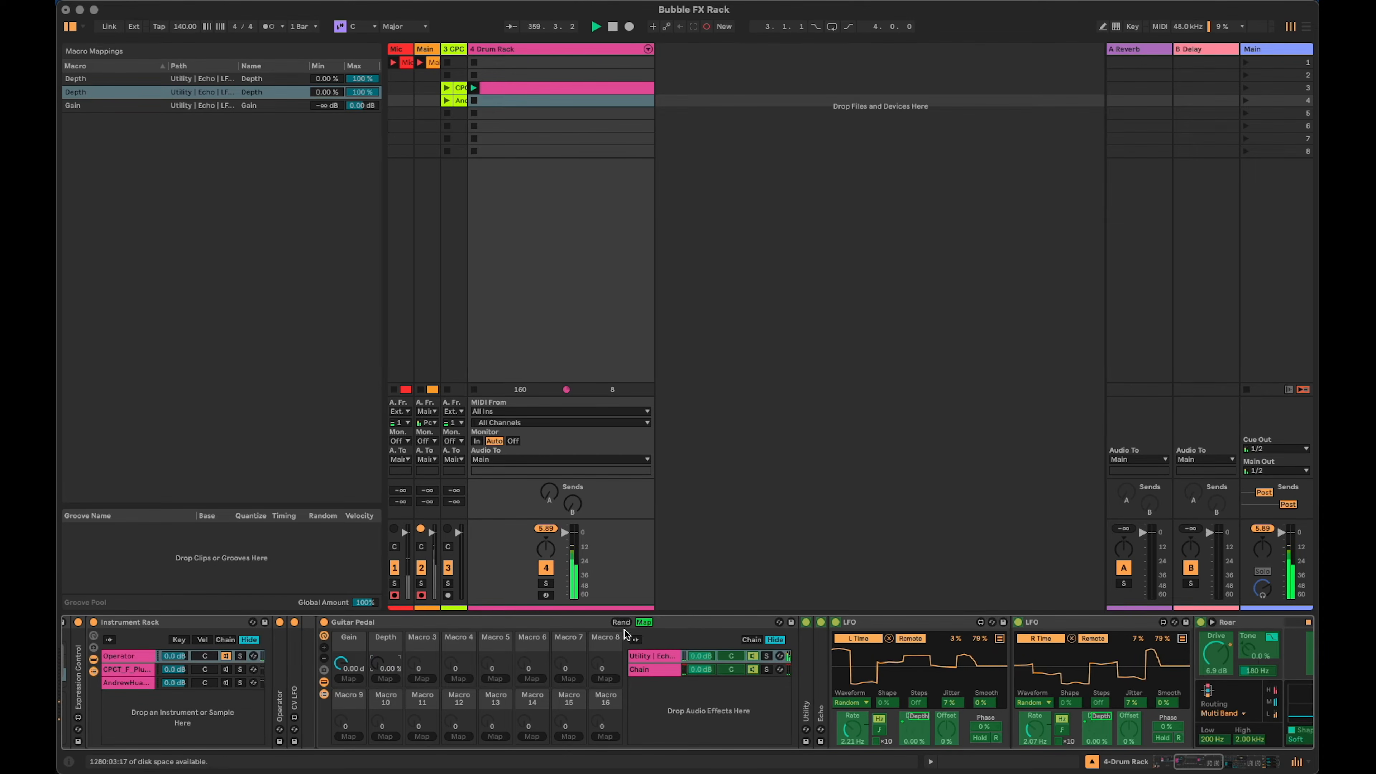
double_click(822, 700)
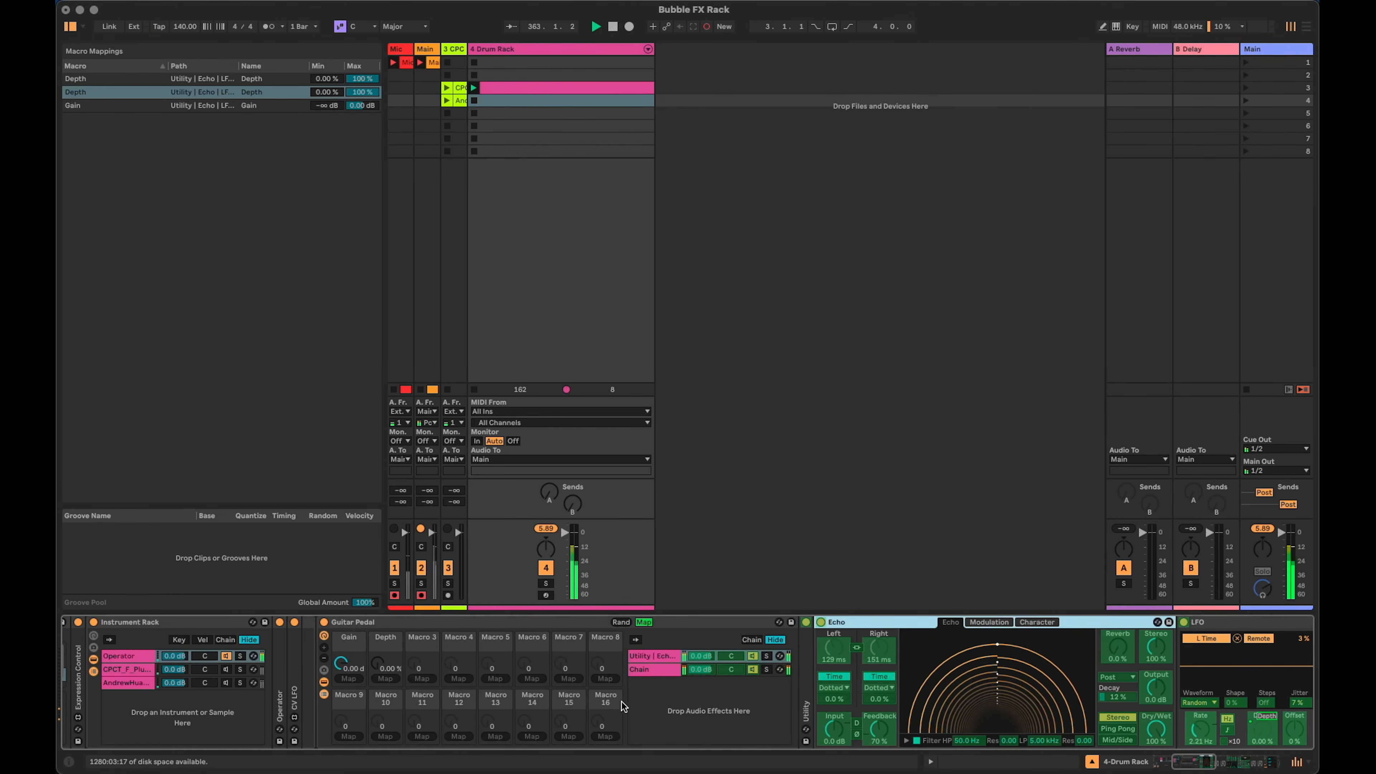
left_click(645, 622)
Rename the first two macros FX Gain In and Echo Vari, and raise Echo Vari to 100%.
left_click(357, 642)
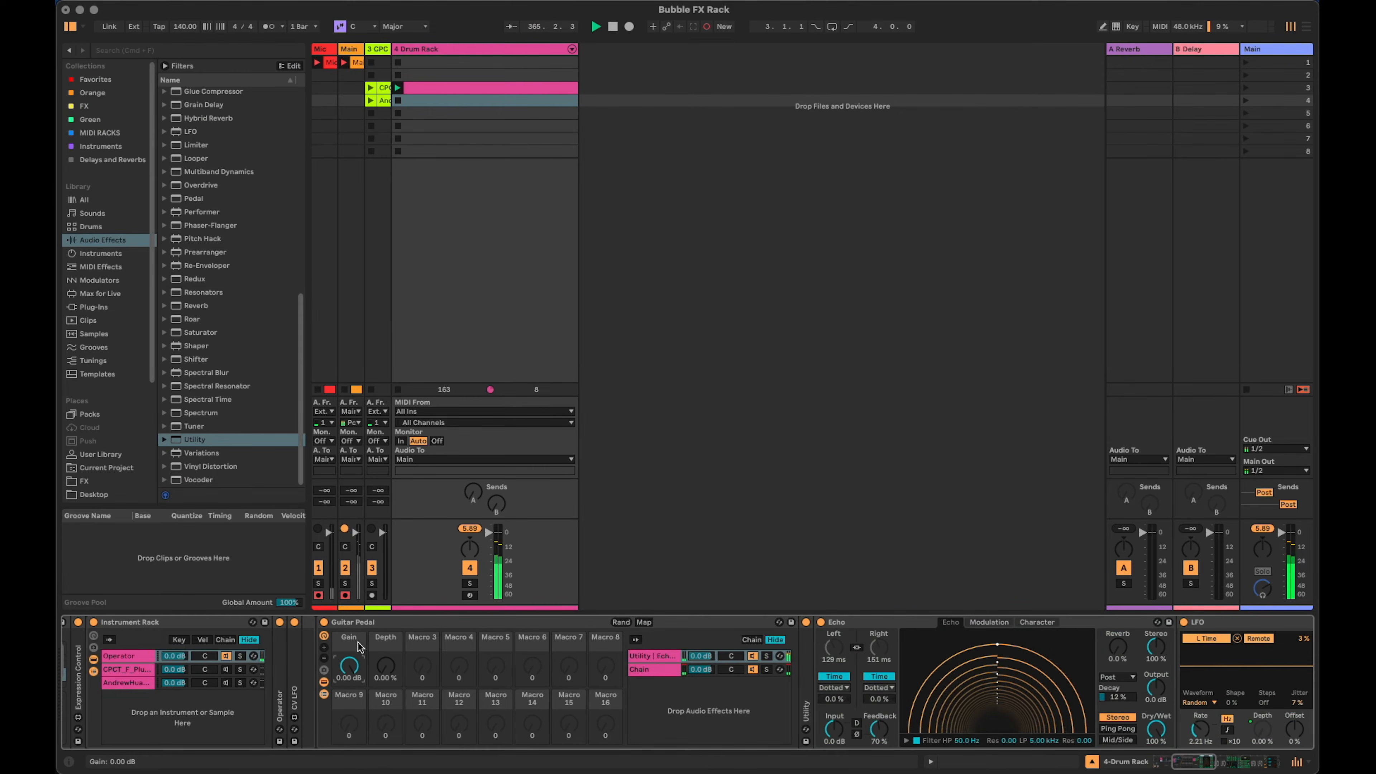
type("FX Gain In")
key("Return")
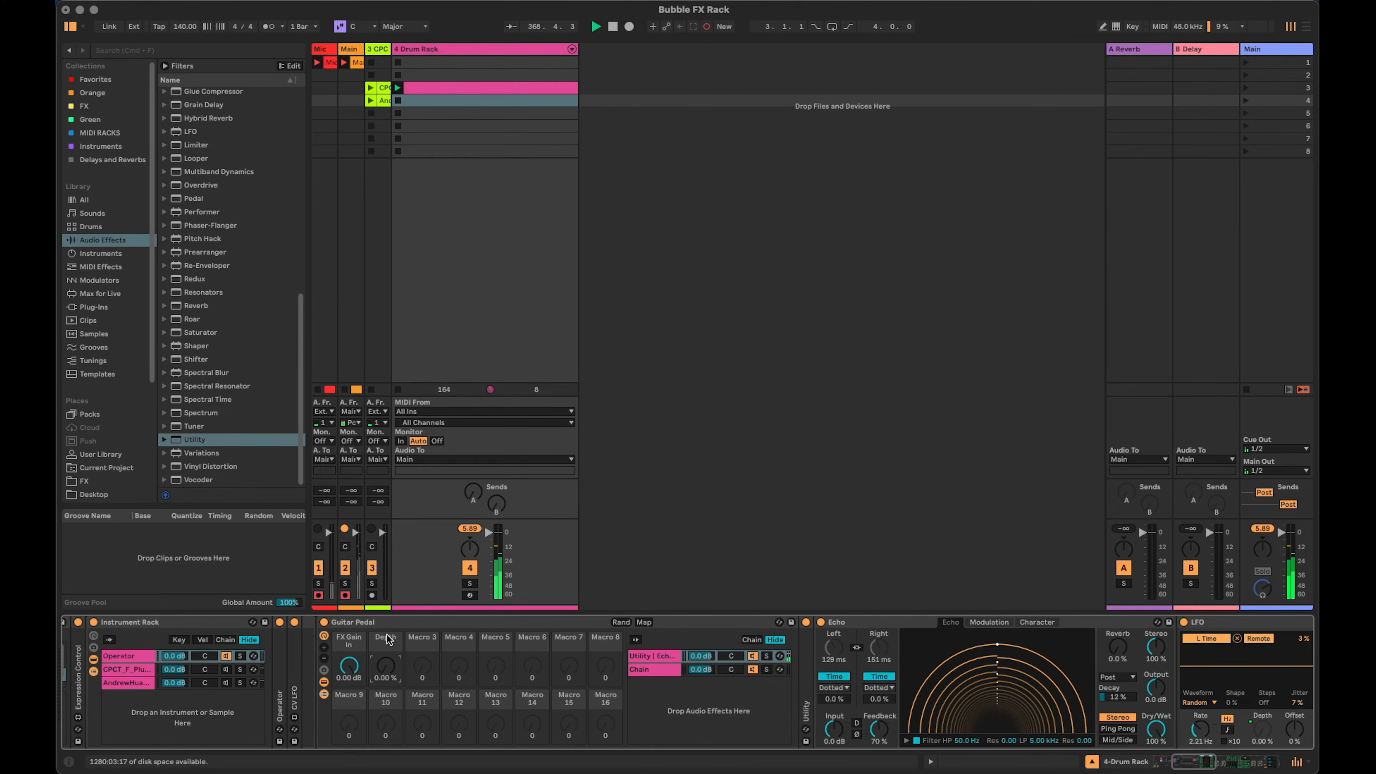
type("Echo Variation")
key("Return")
left_click_drag(386, 666, 386, 559)
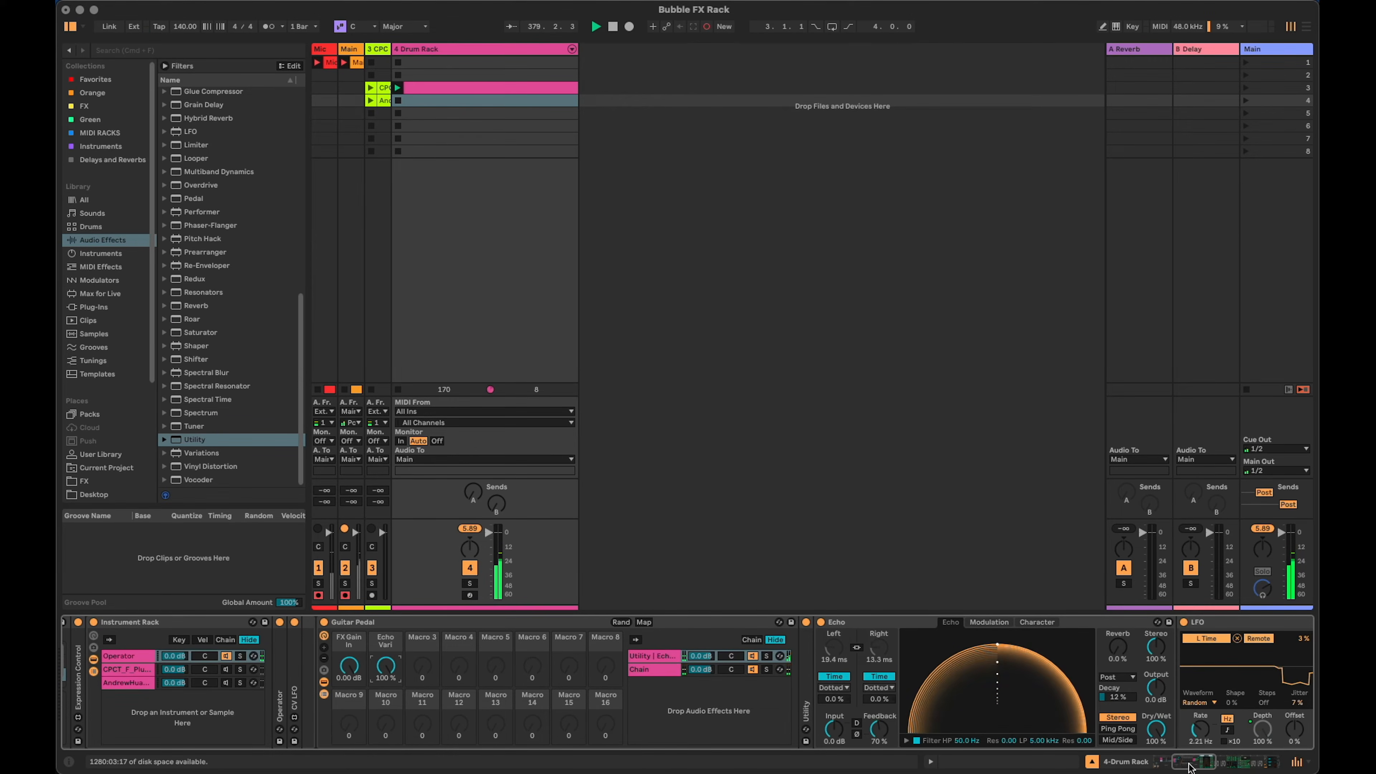
Map Echo's Feedback to the third macro and rename that macro Dly Fbk.
left_click_drag(1192, 764, 1192, 764)
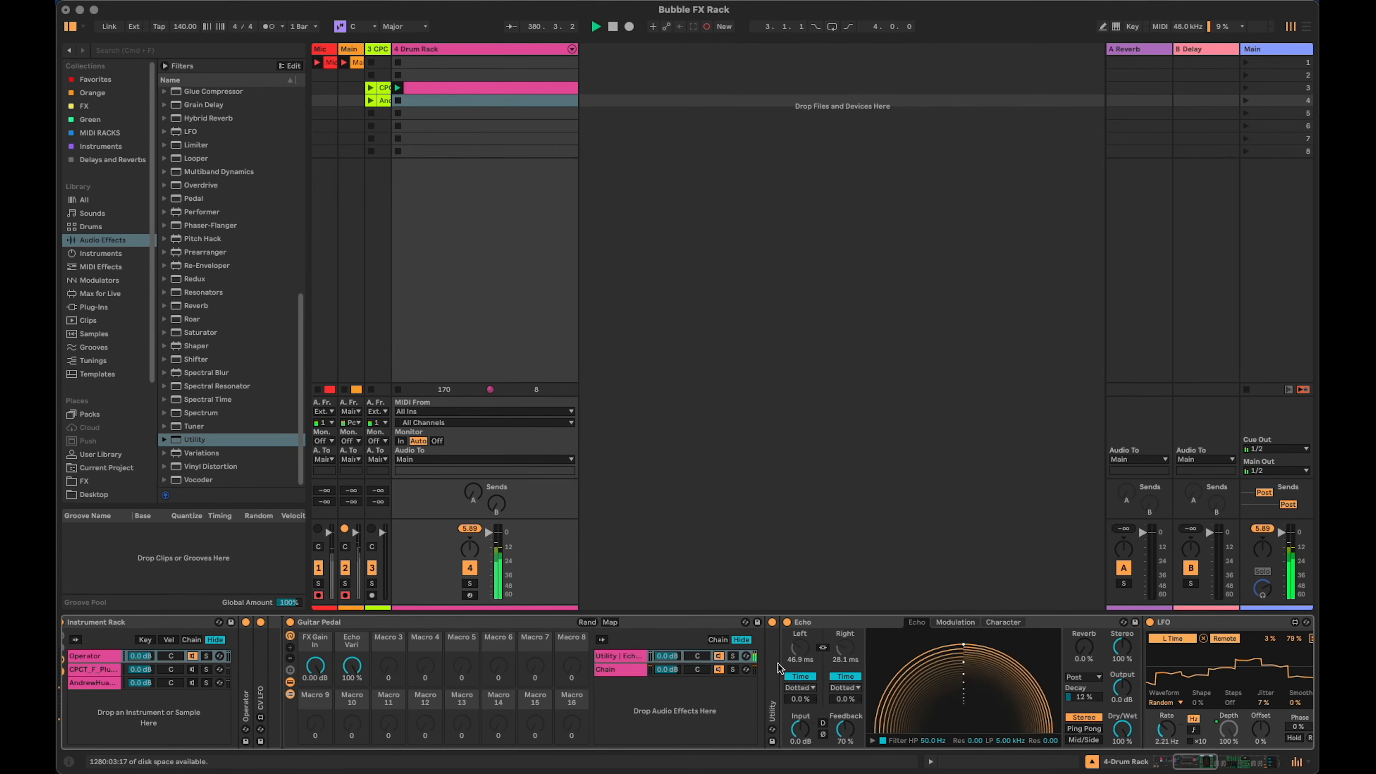
left_click(610, 622)
left_click(828, 720)
left_click(388, 679)
left_click(395, 645)
key("super+r")
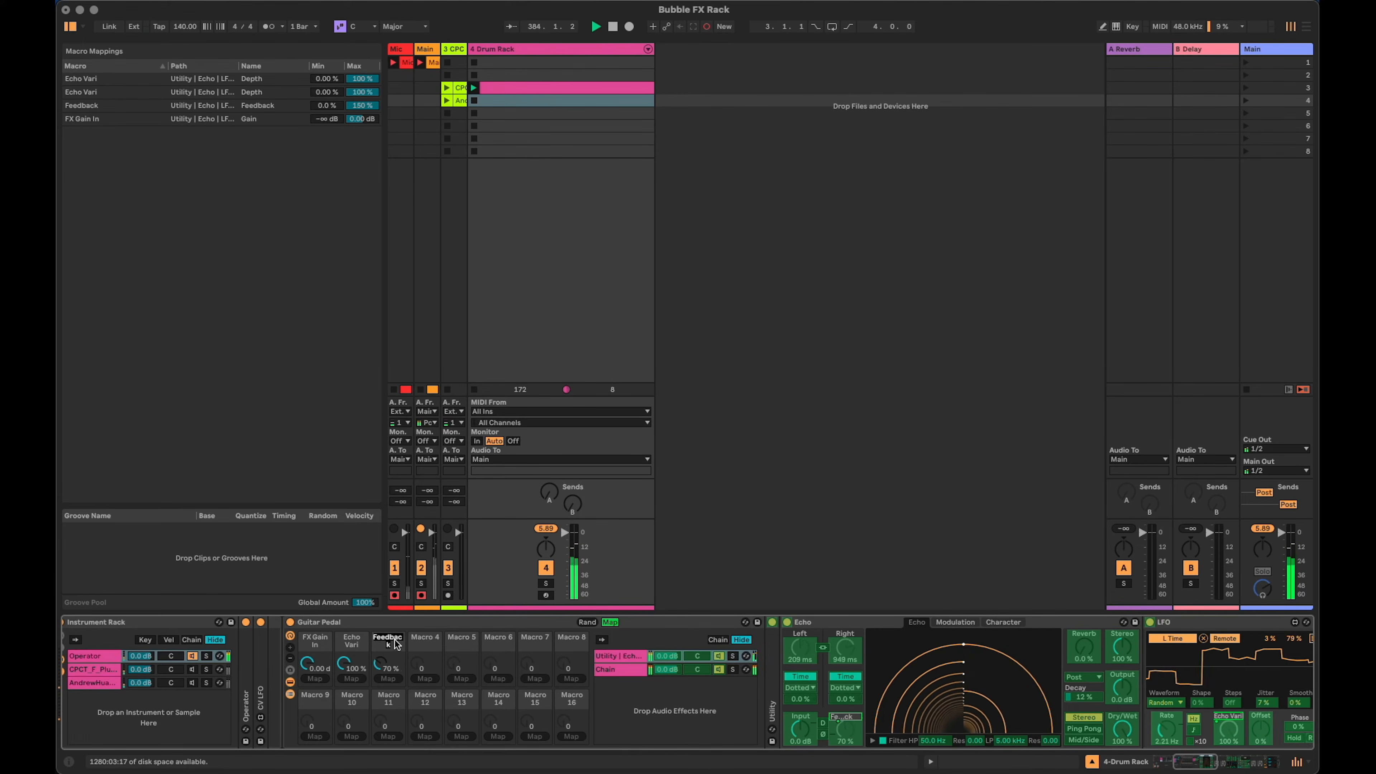
type("Dly D")
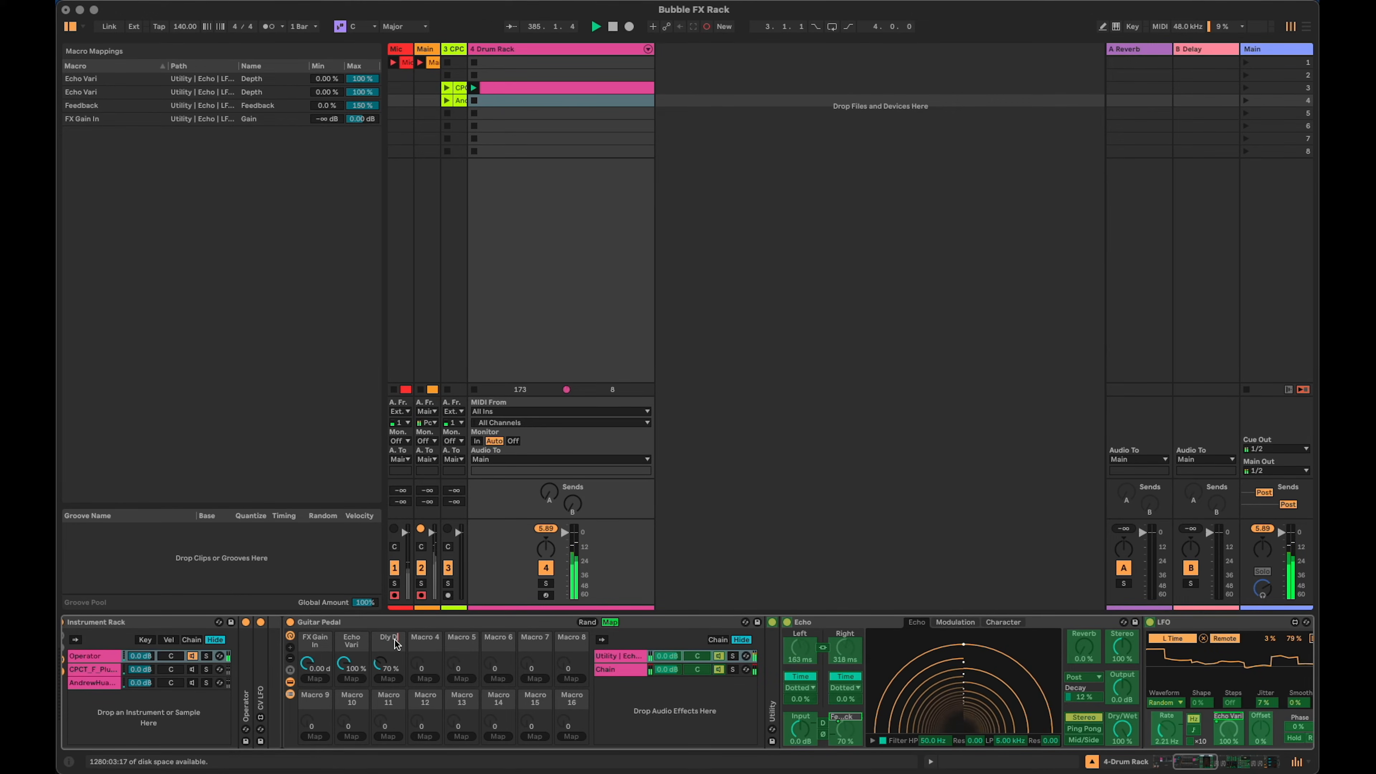
type("bk")
key("Return")
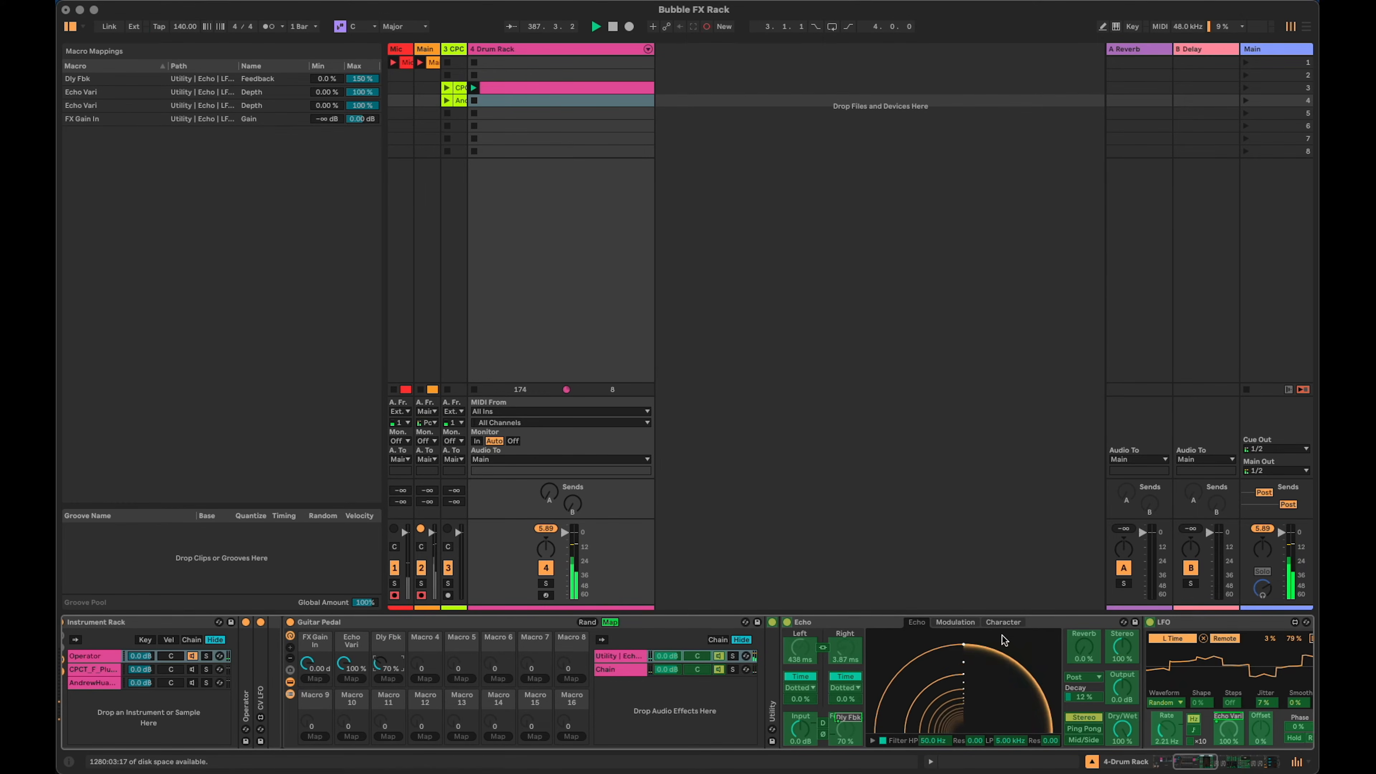
Map the Repitch switch from Echo's character settings to the fourth macro and rename it Dly Rptch.
left_click(1004, 623)
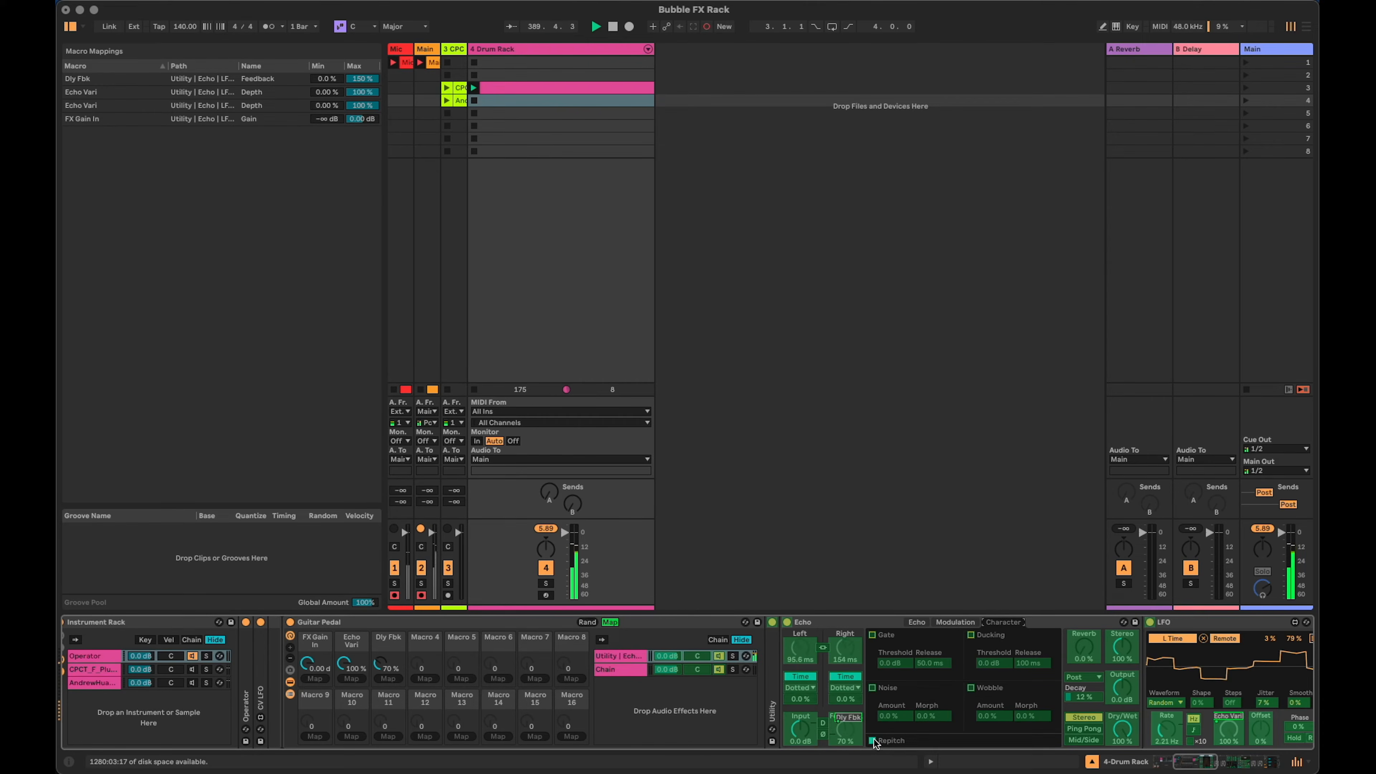
left_click(428, 678)
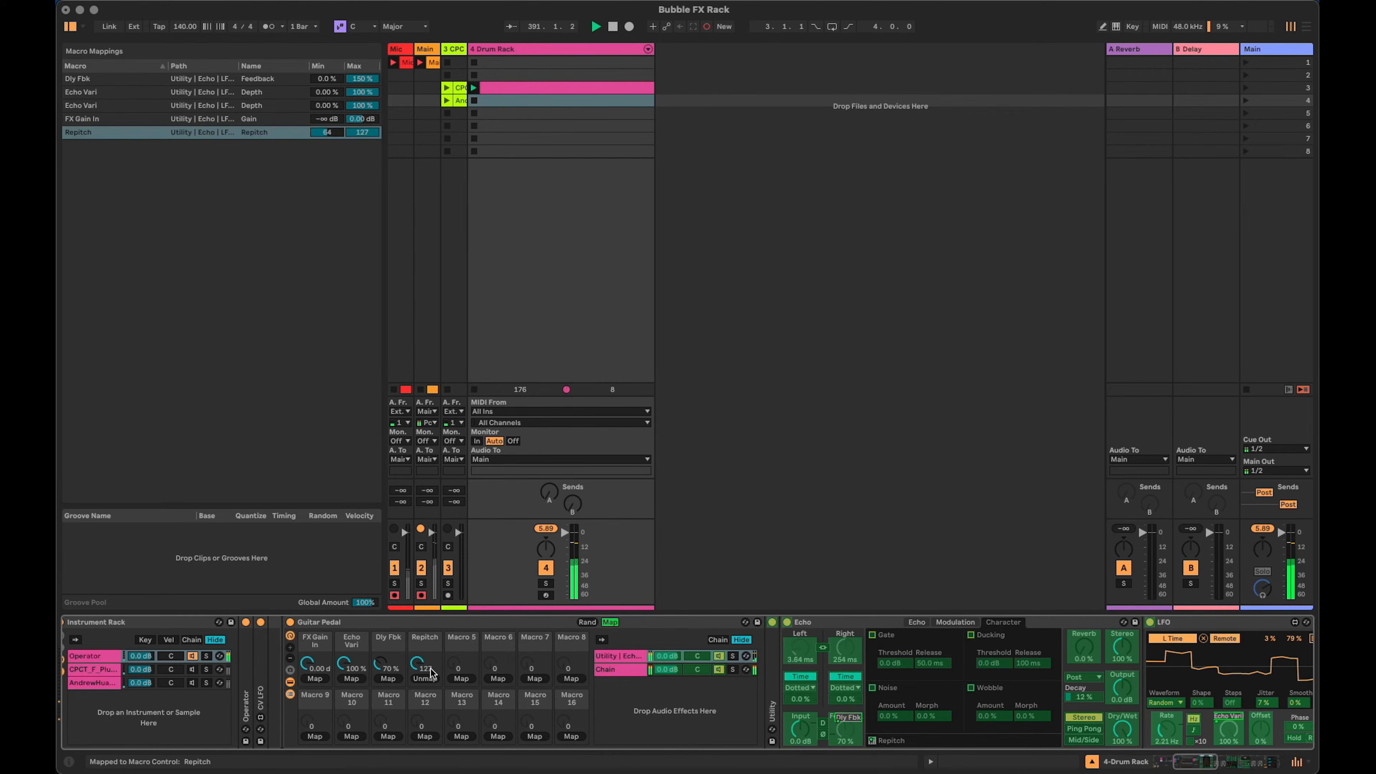
type("Dly")
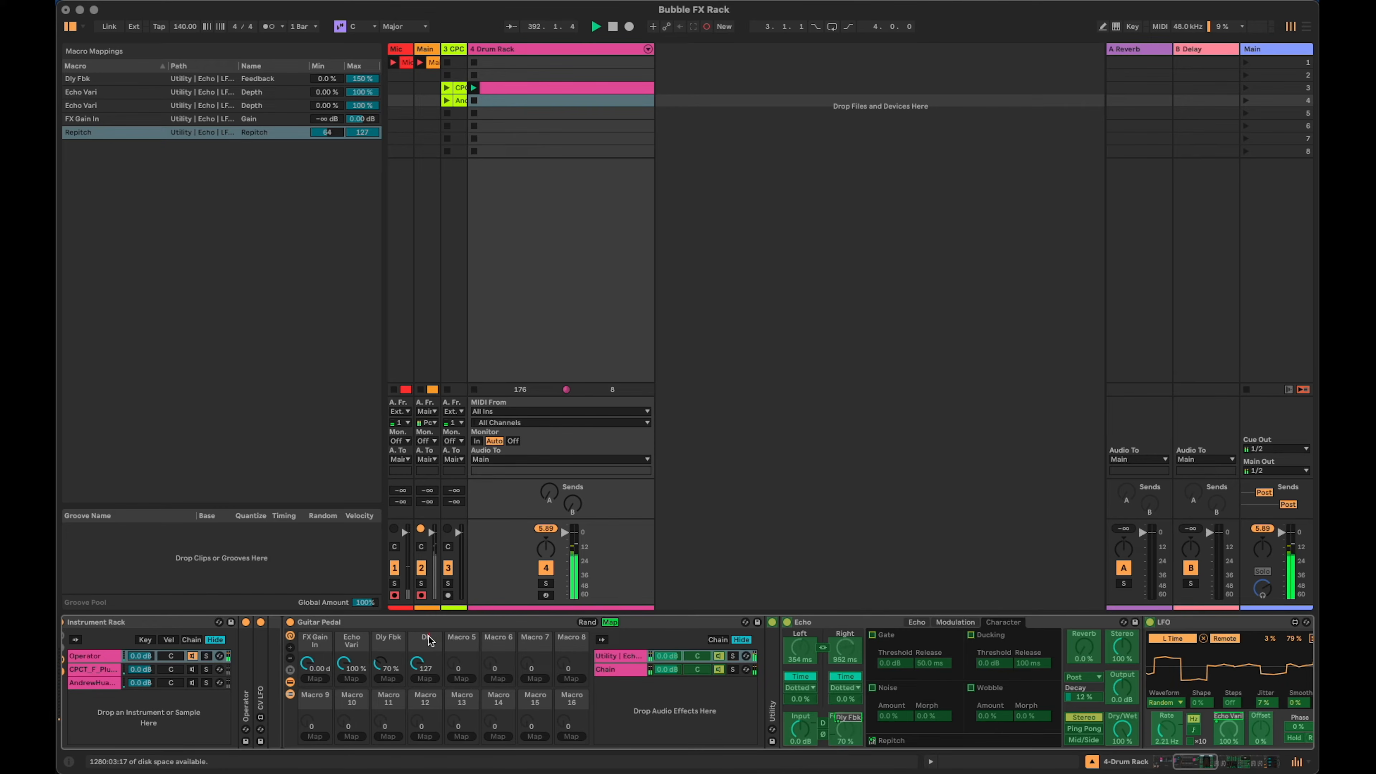
type(" Rptch")
key("Return")
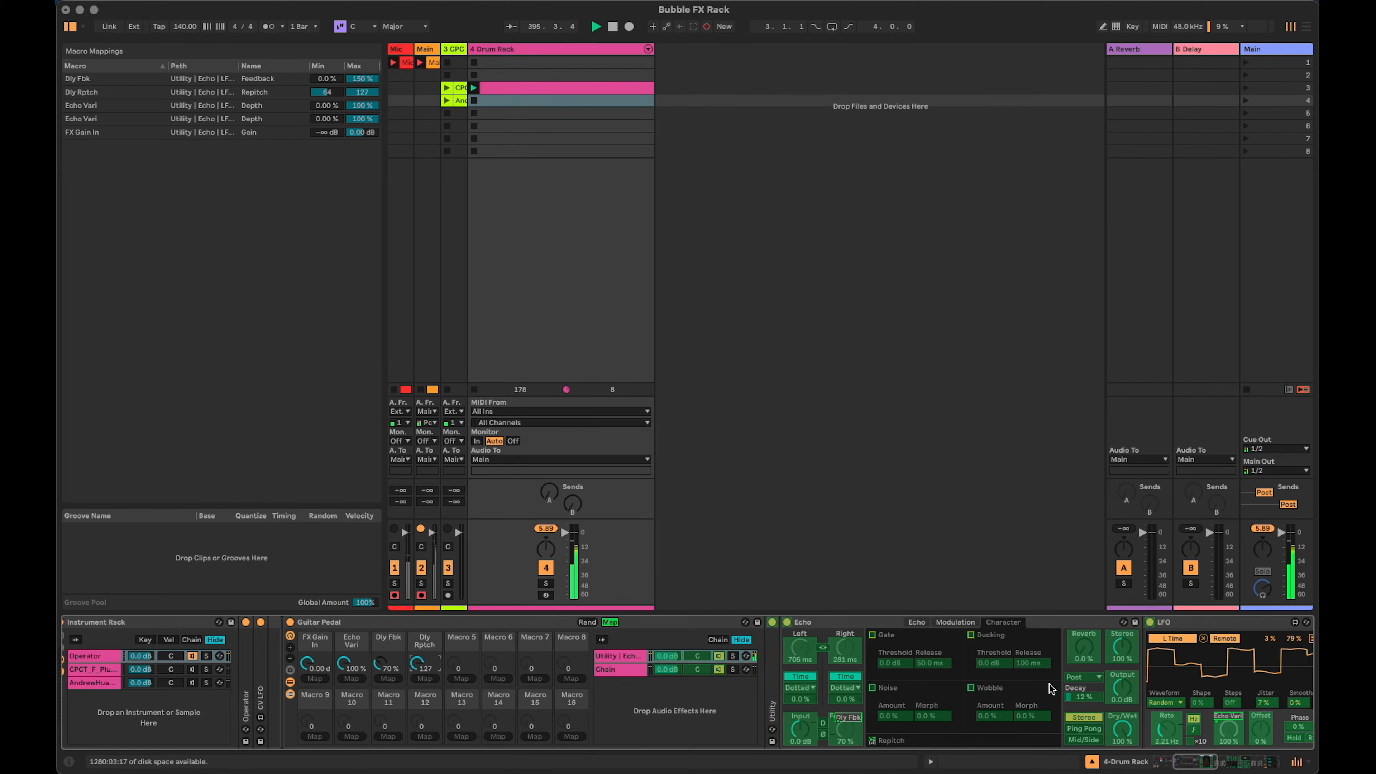
Map Echo's Reverb Level to the fifth macro and leave macro mapping.
left_click(1089, 643)
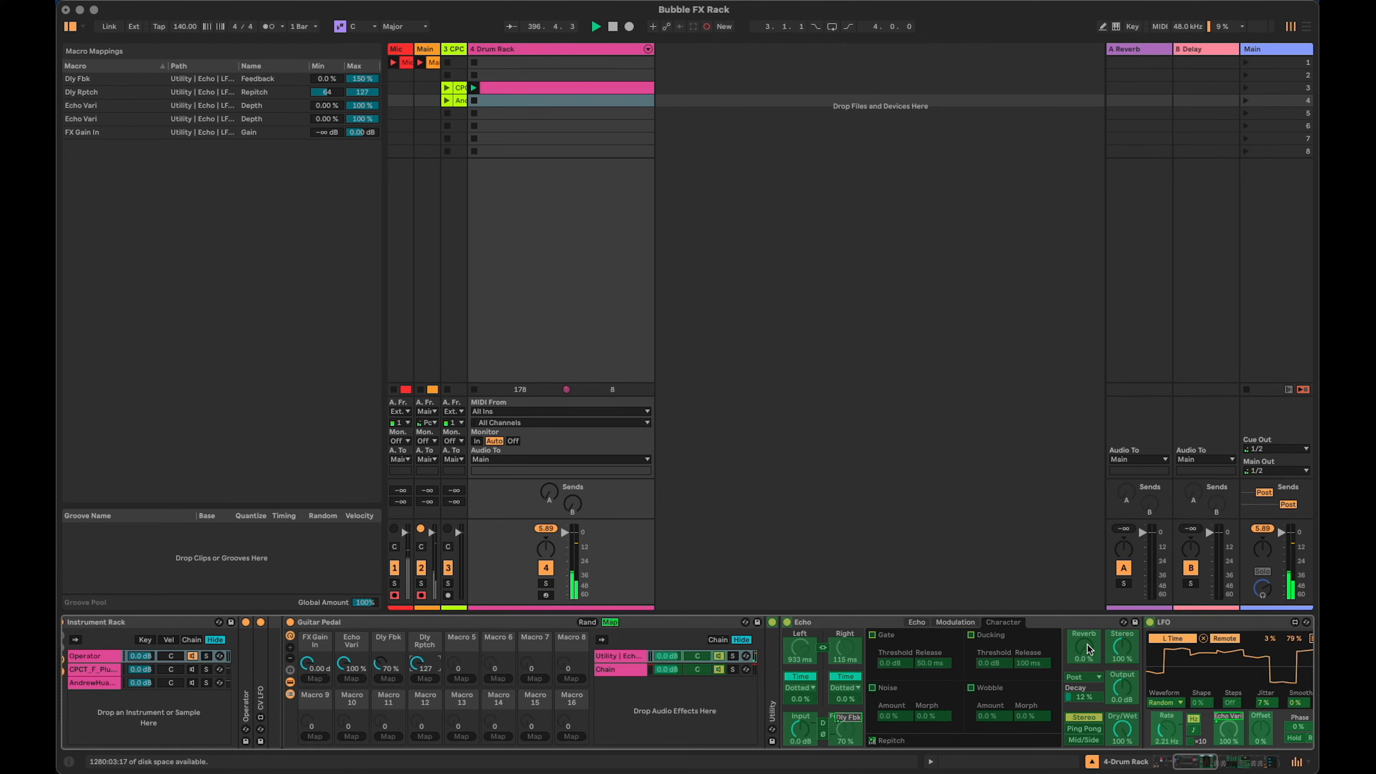
left_click(462, 679)
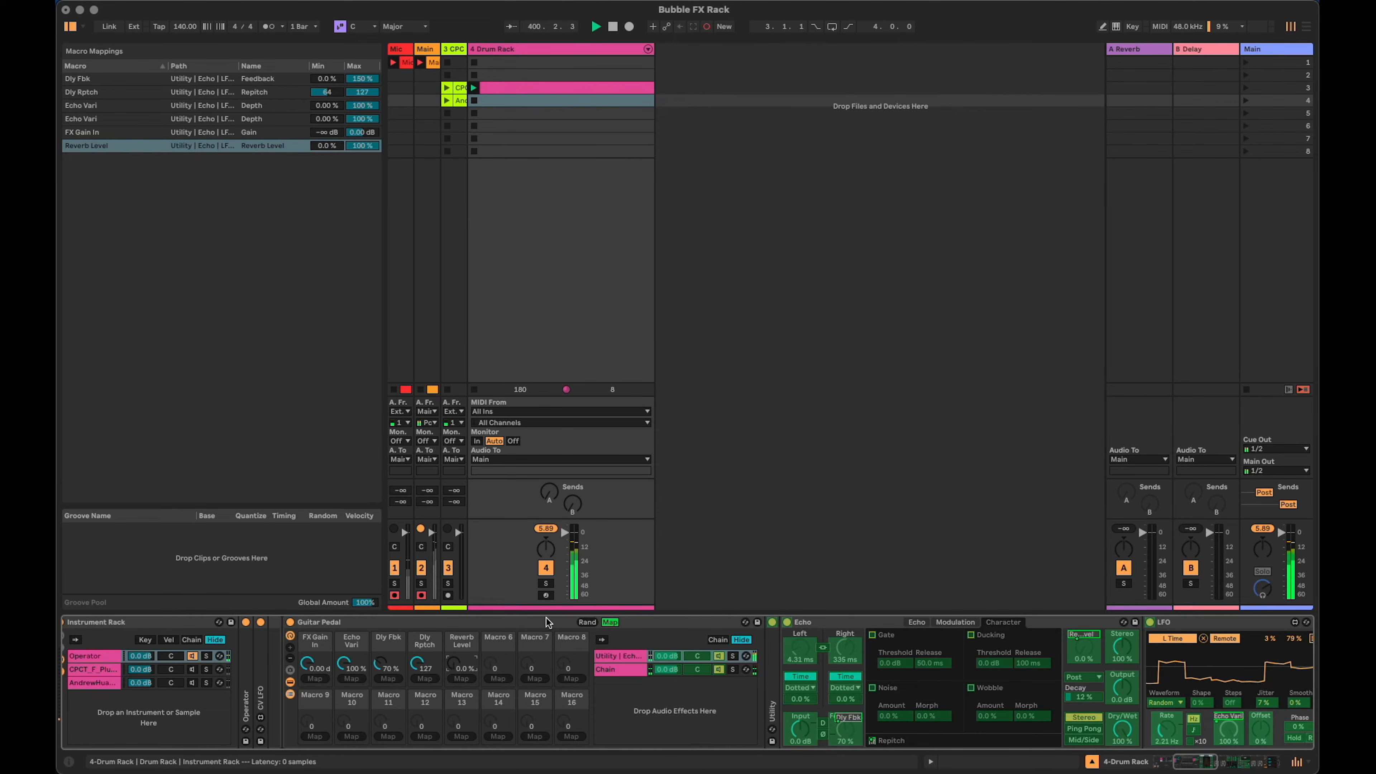
left_click(610, 622)
Set Echo's reverb position to Feedback and decay to 11%, trying the Reverb Level macro at 100% before resetting it to 0%.
left_click(1082, 677)
left_click(1093, 708)
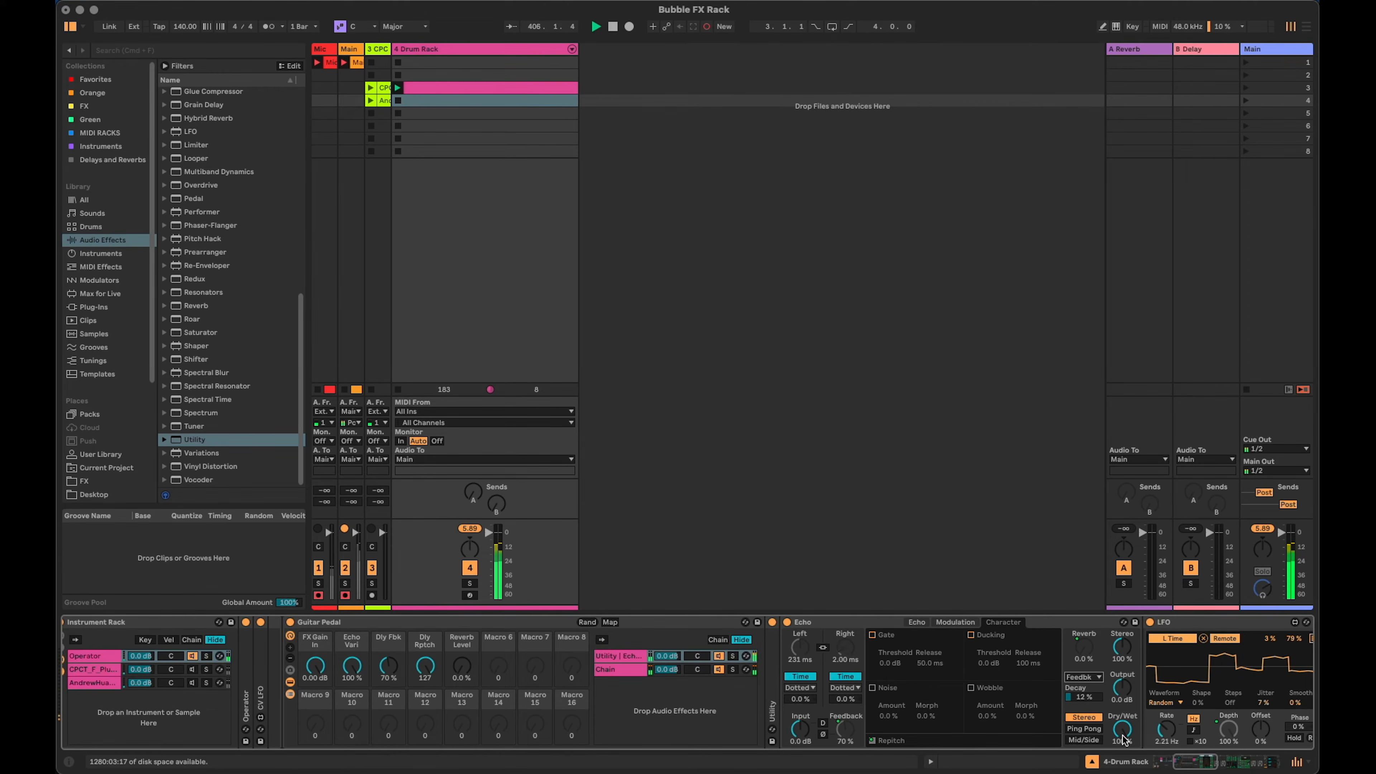
left_click_drag(461, 666, 462, 632)
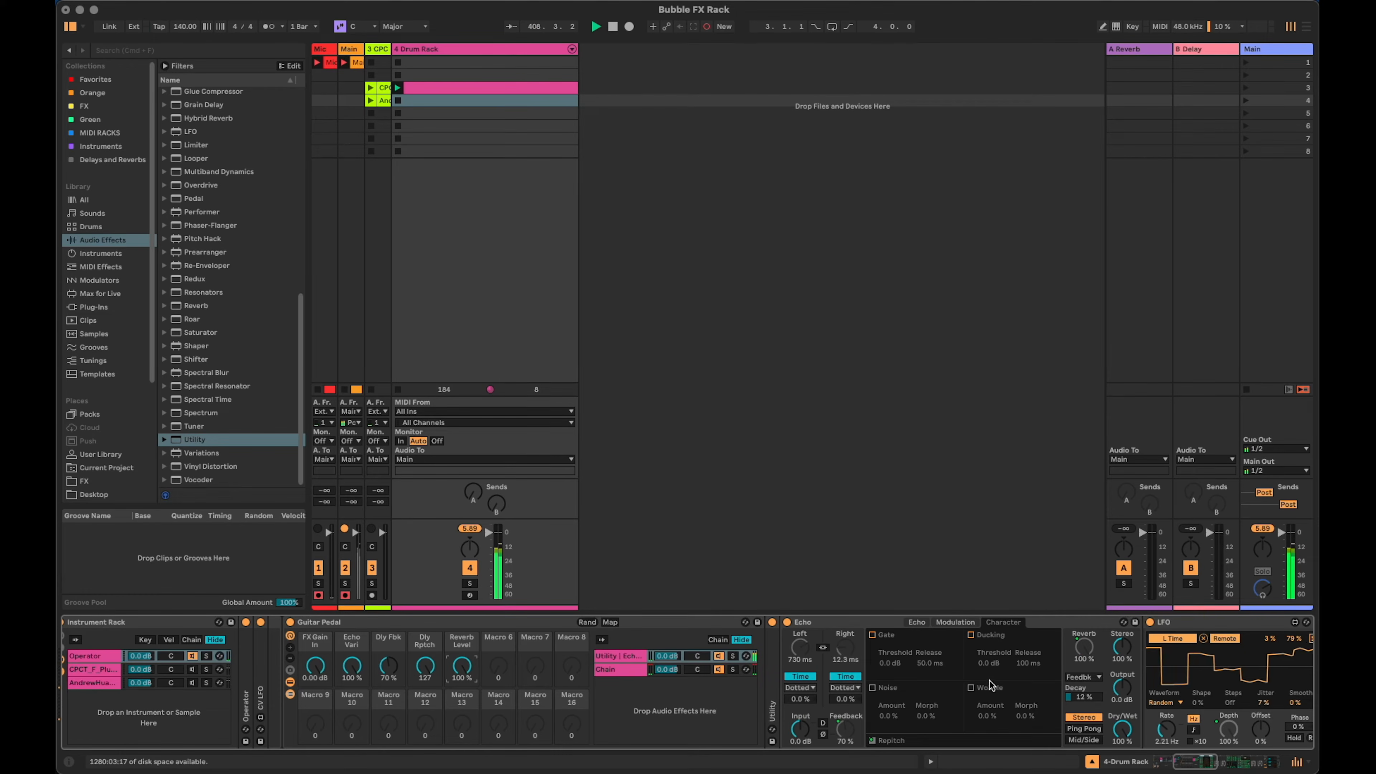
left_click_drag(1086, 697, 1087, 698)
double_click(462, 668)
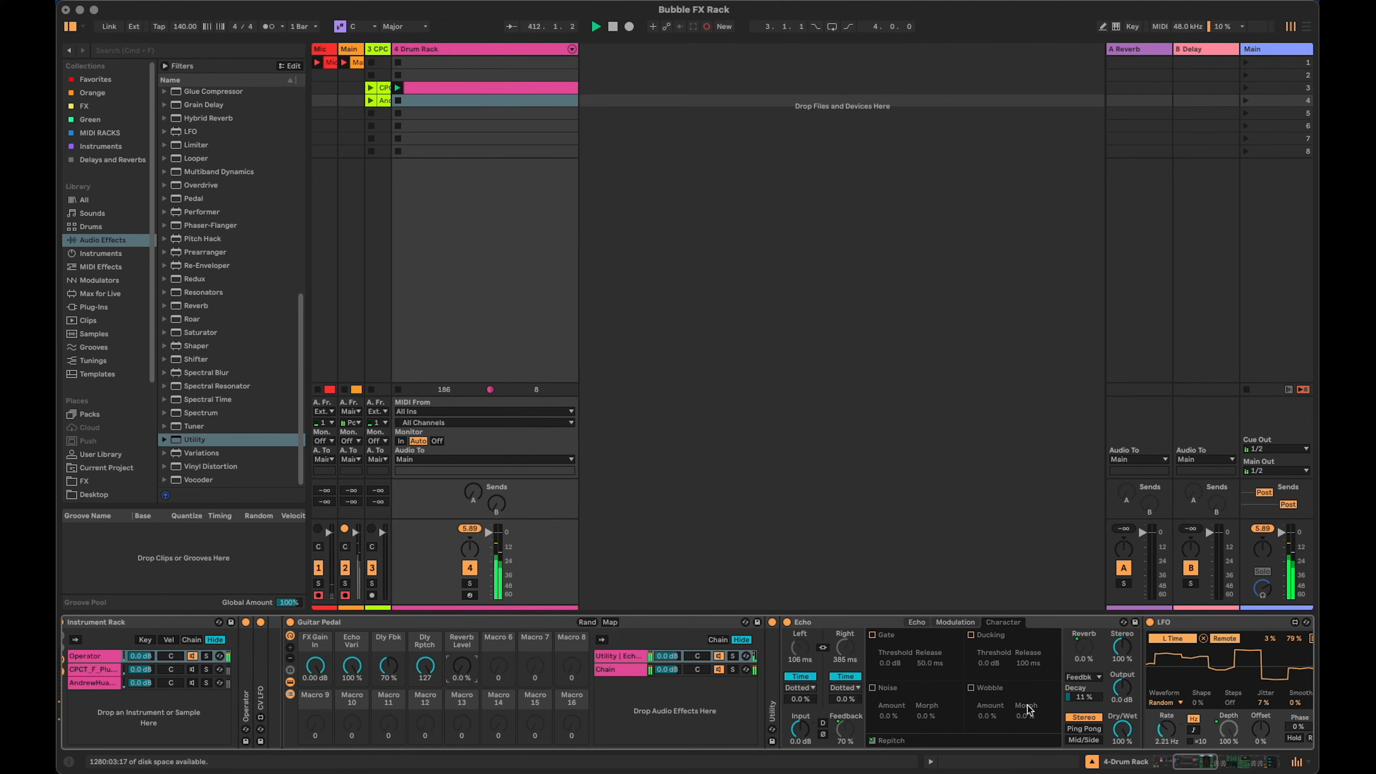
Map Roar's Dry/Wet to the sixth macro, rename that macro Distortion D/W, and leave macro mapping.
left_click_drag(1196, 761, 1199, 762)
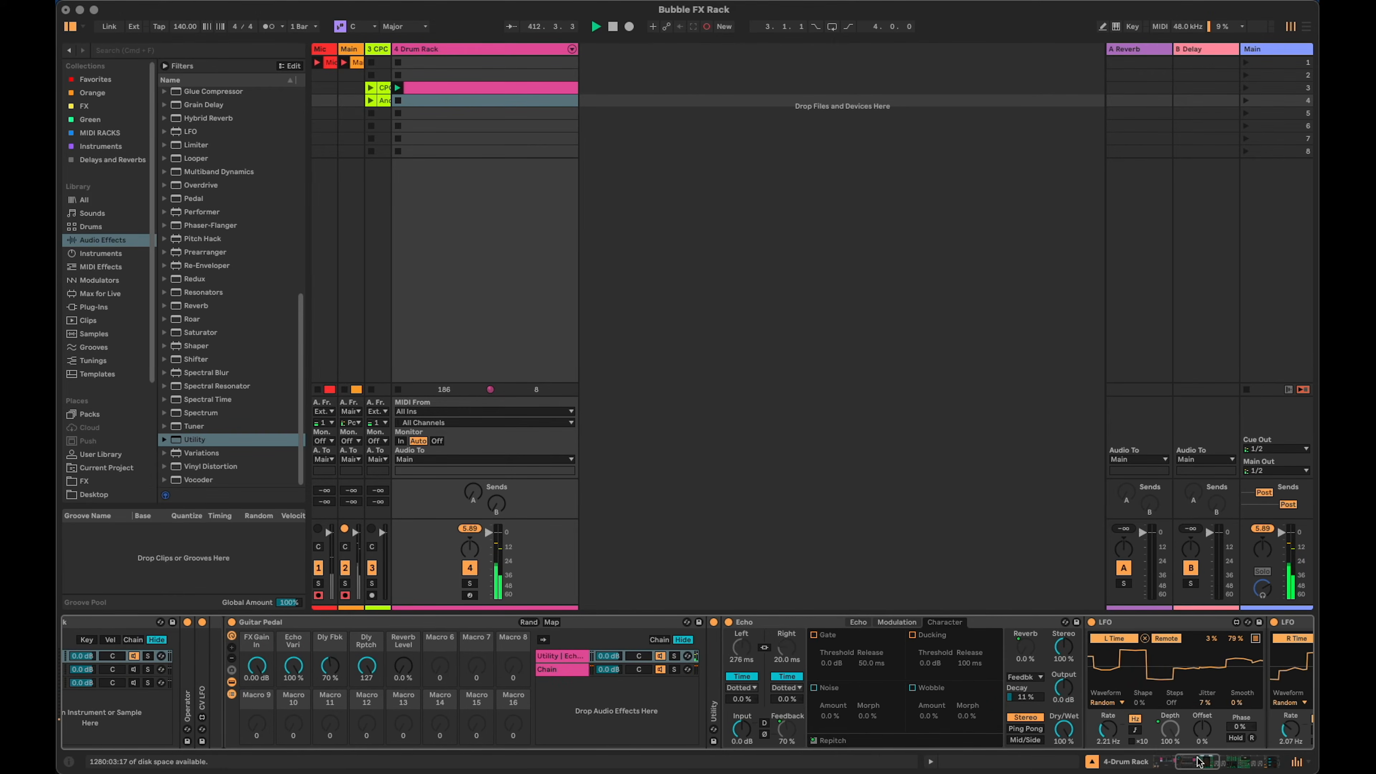
left_click(553, 622)
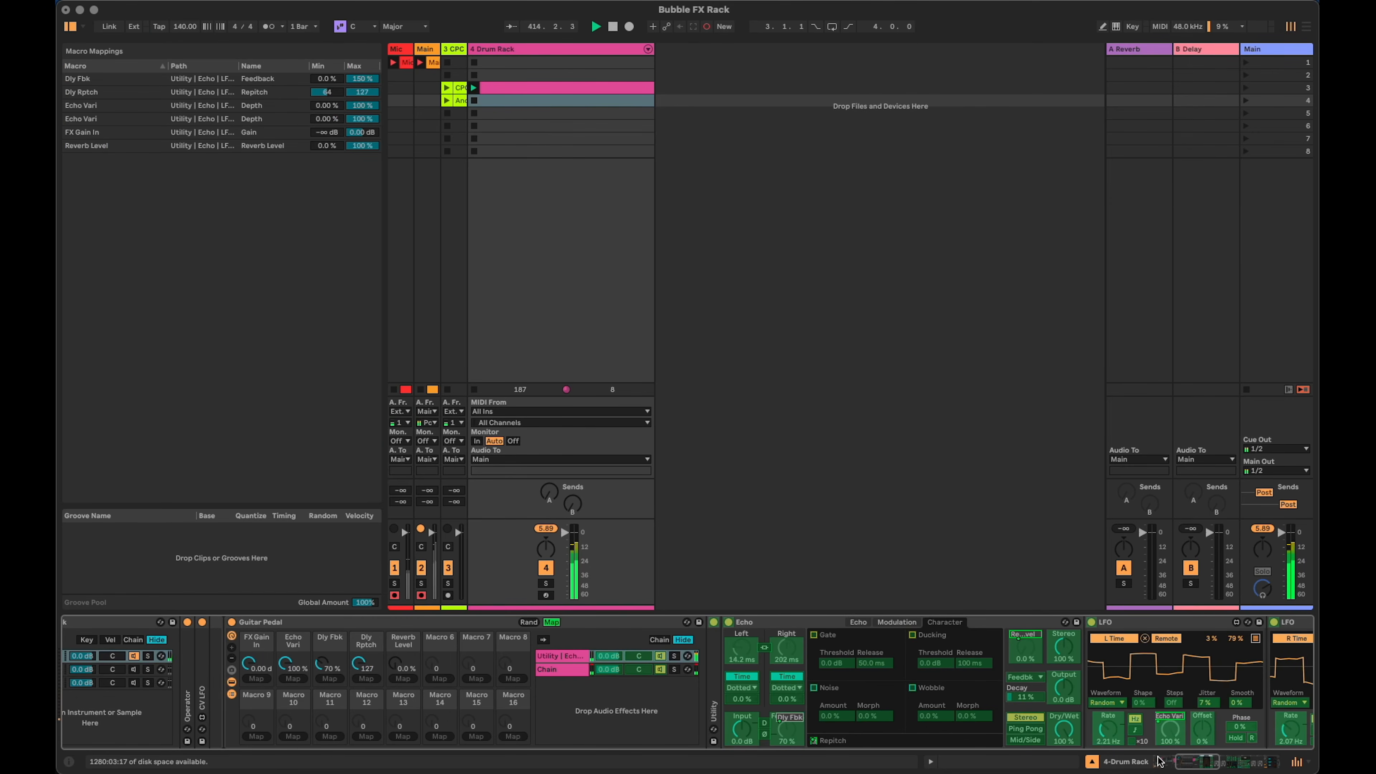
left_click_drag(1198, 765, 1246, 763)
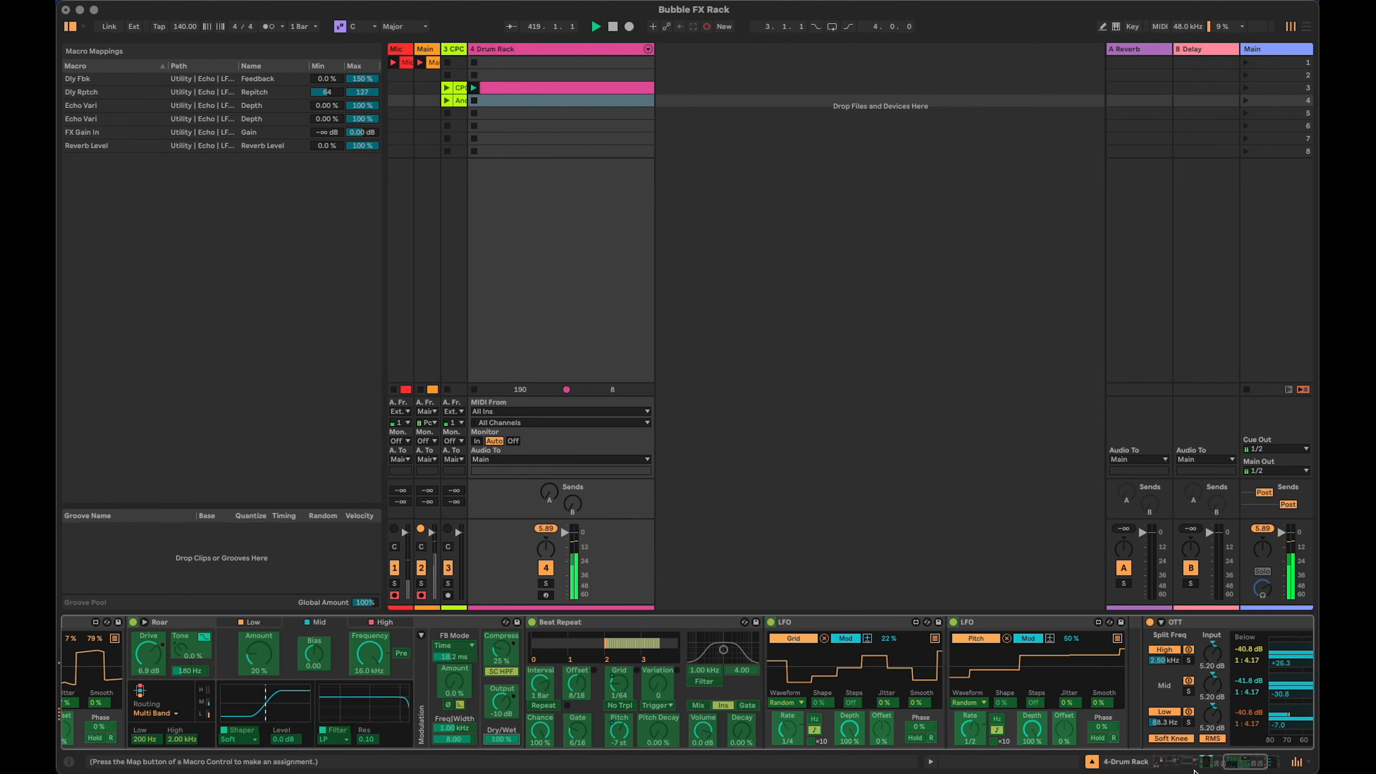
scroll(287, 703, "left", 20)
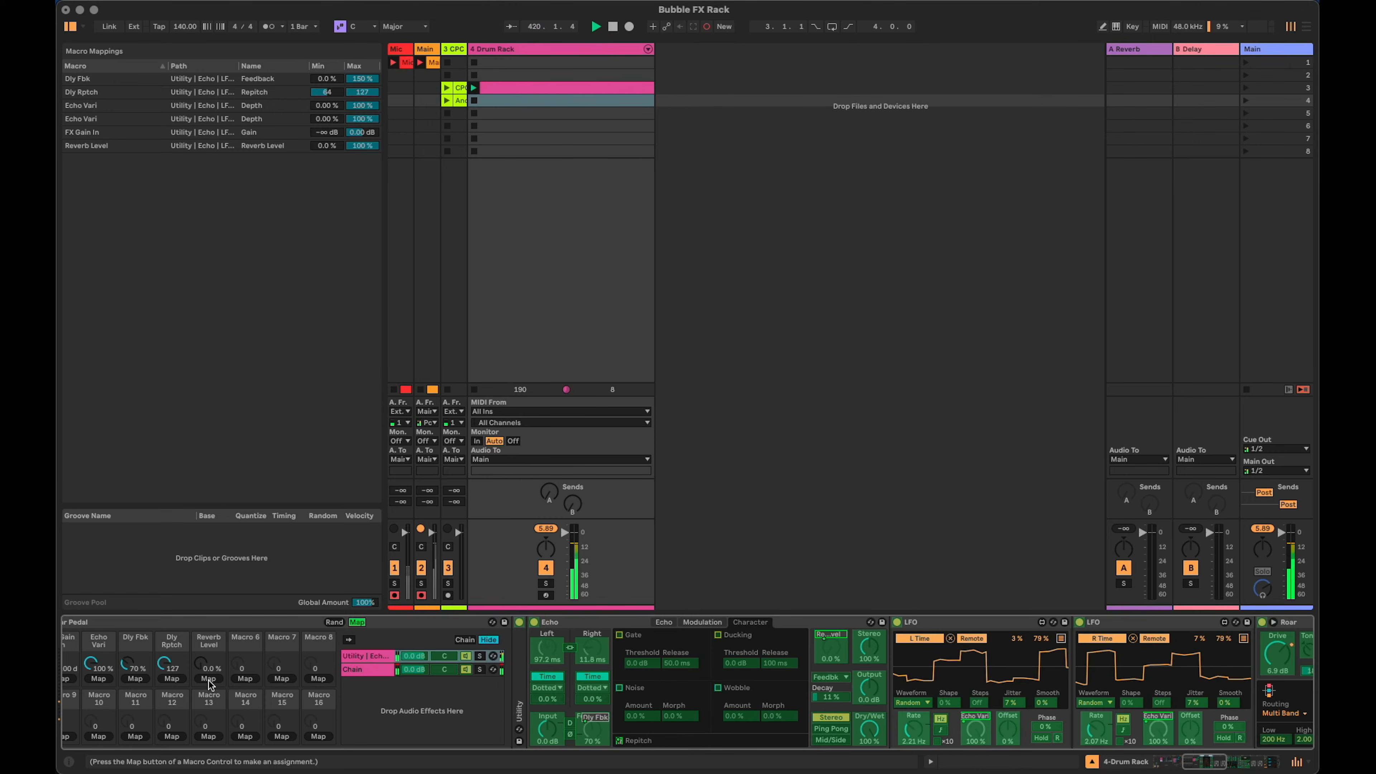
left_click(245, 678)
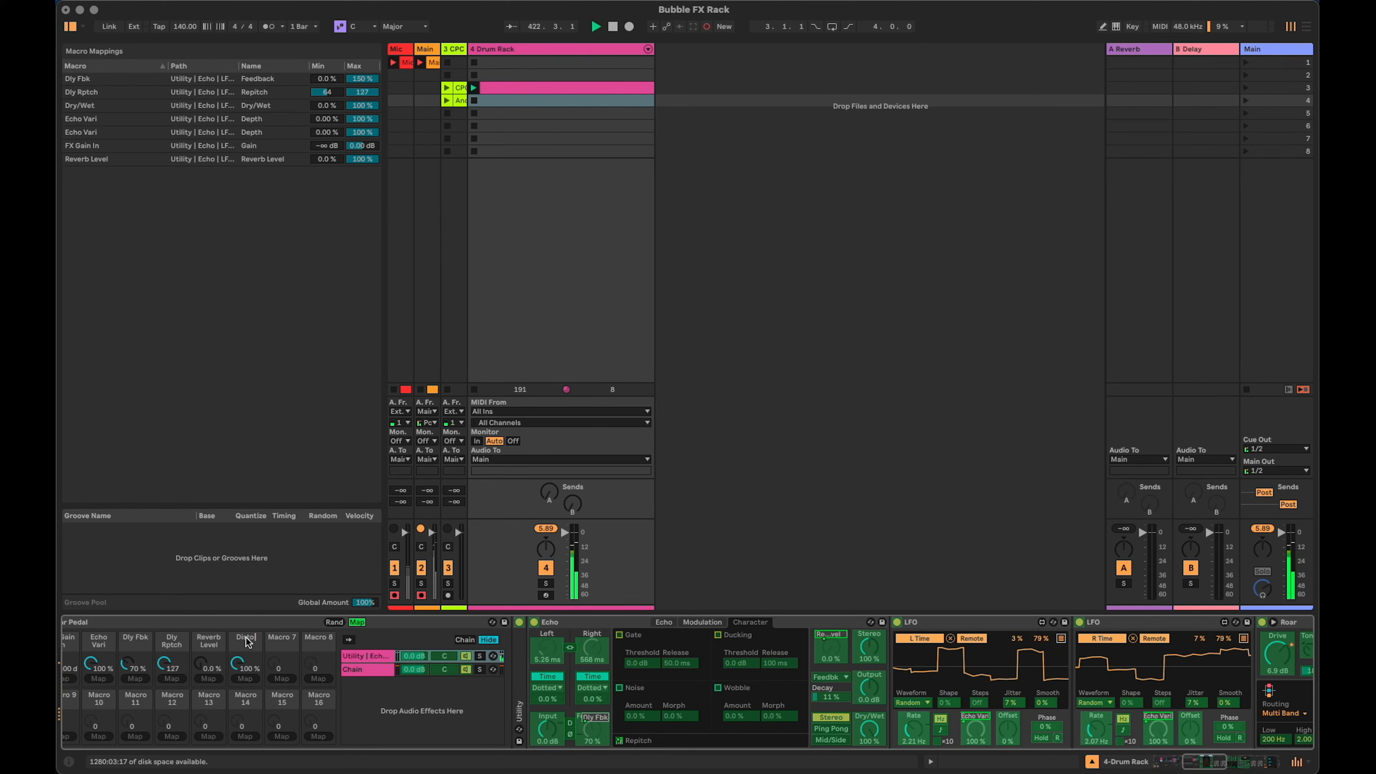
left_click(246, 638)
type("Distortion D/W")
key("Return")
left_click(353, 621)
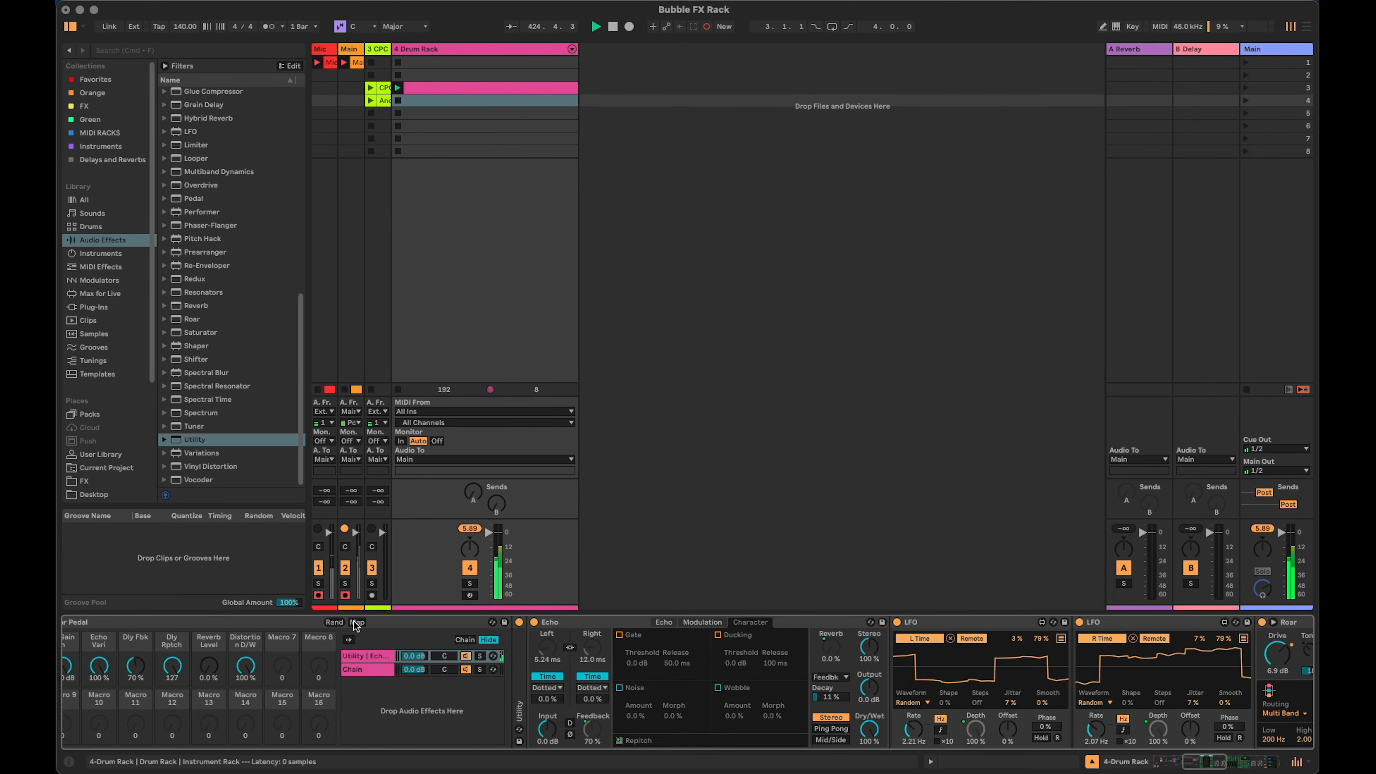
Fold Roar, the two Echo time LFOs and Echo so Beat Repeat sits close to the rack's macros.
left_click_drag(1200, 762, 1221, 764)
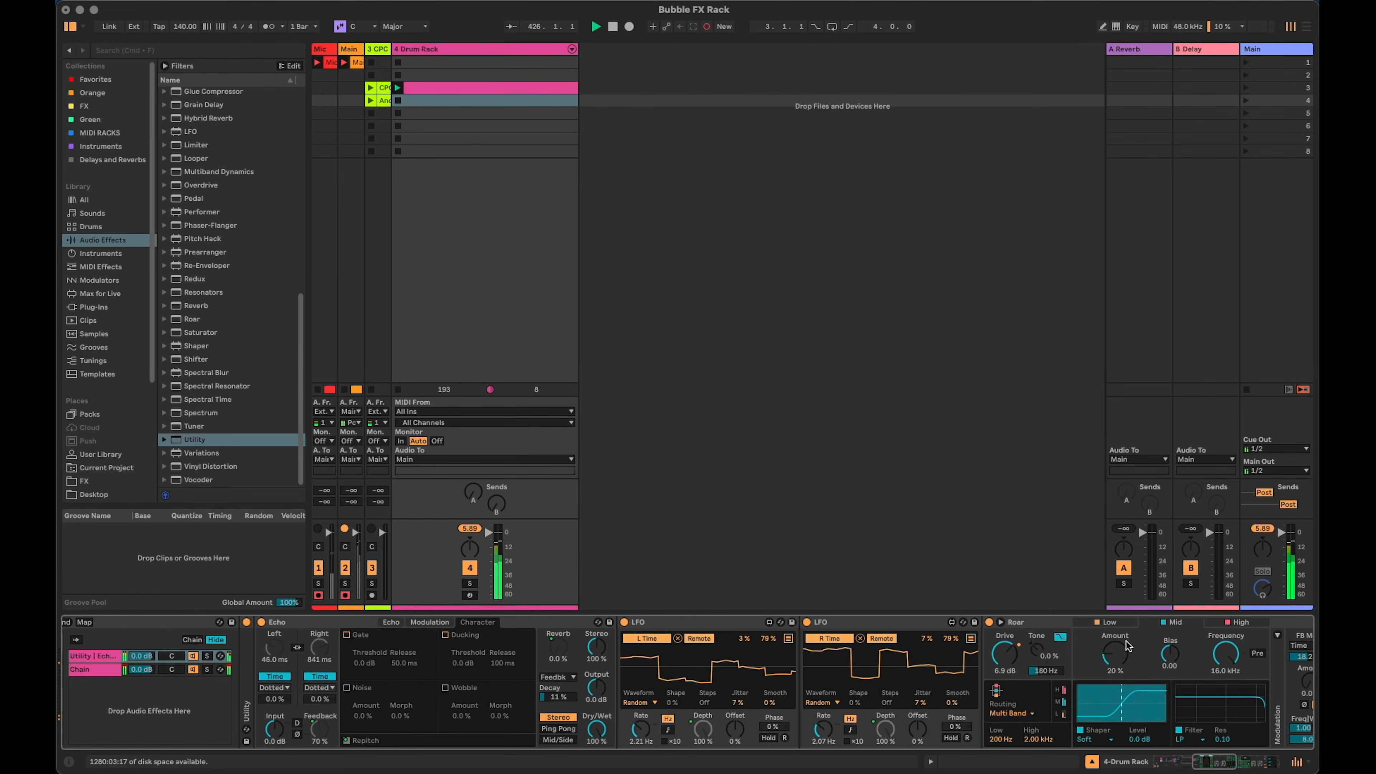
double_click(1022, 623)
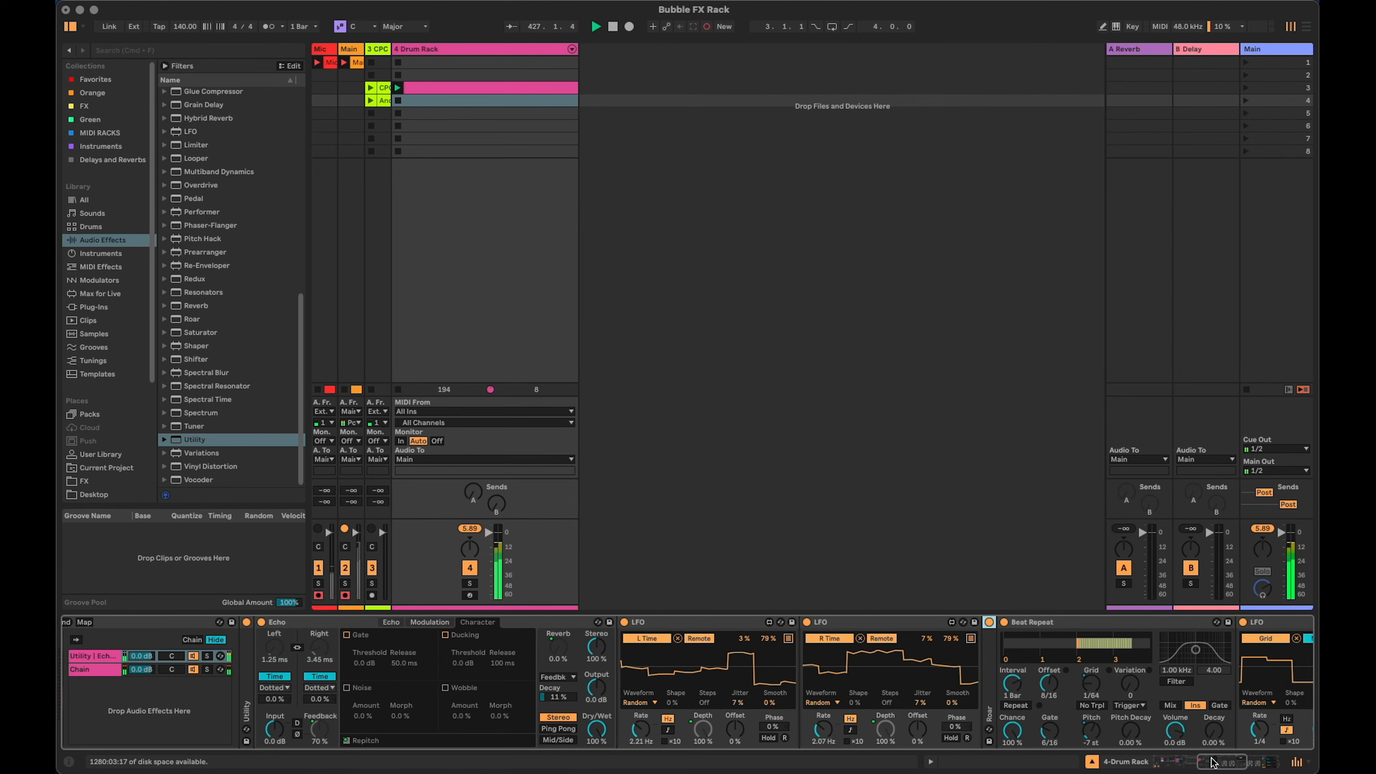
double_click(856, 623)
double_click(684, 625)
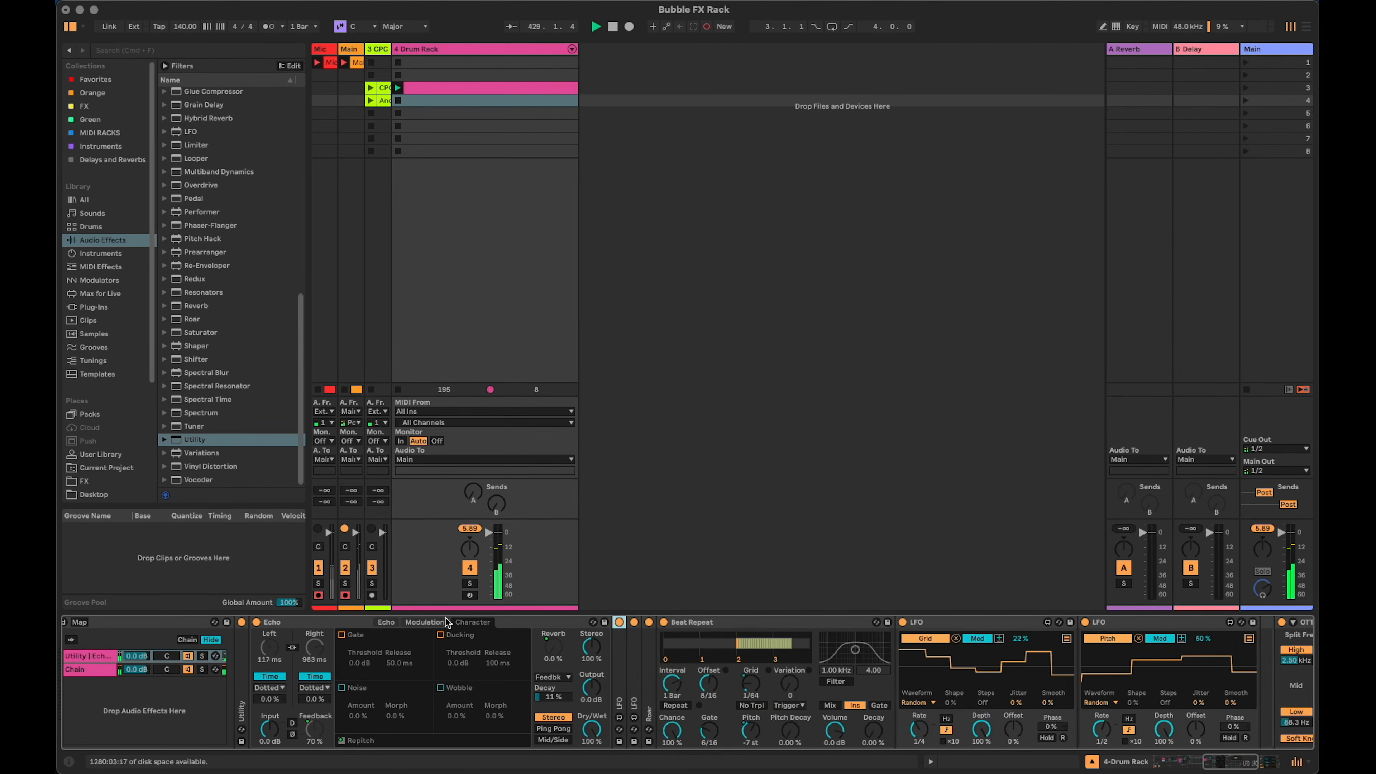
double_click(298, 622)
left_click_drag(1241, 760, 1219, 765)
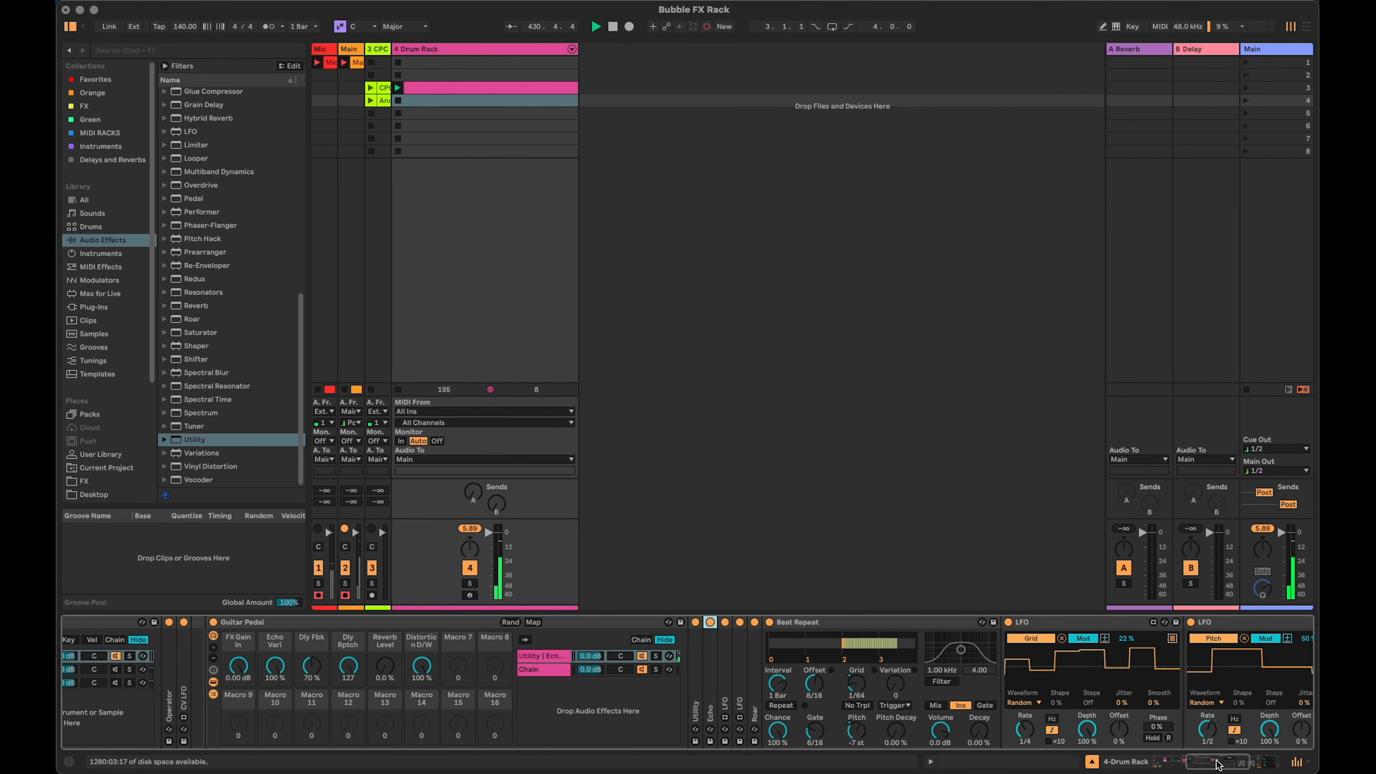
Map Beat Repeat's Chance to the rack's seventh macro.
left_click(534, 622)
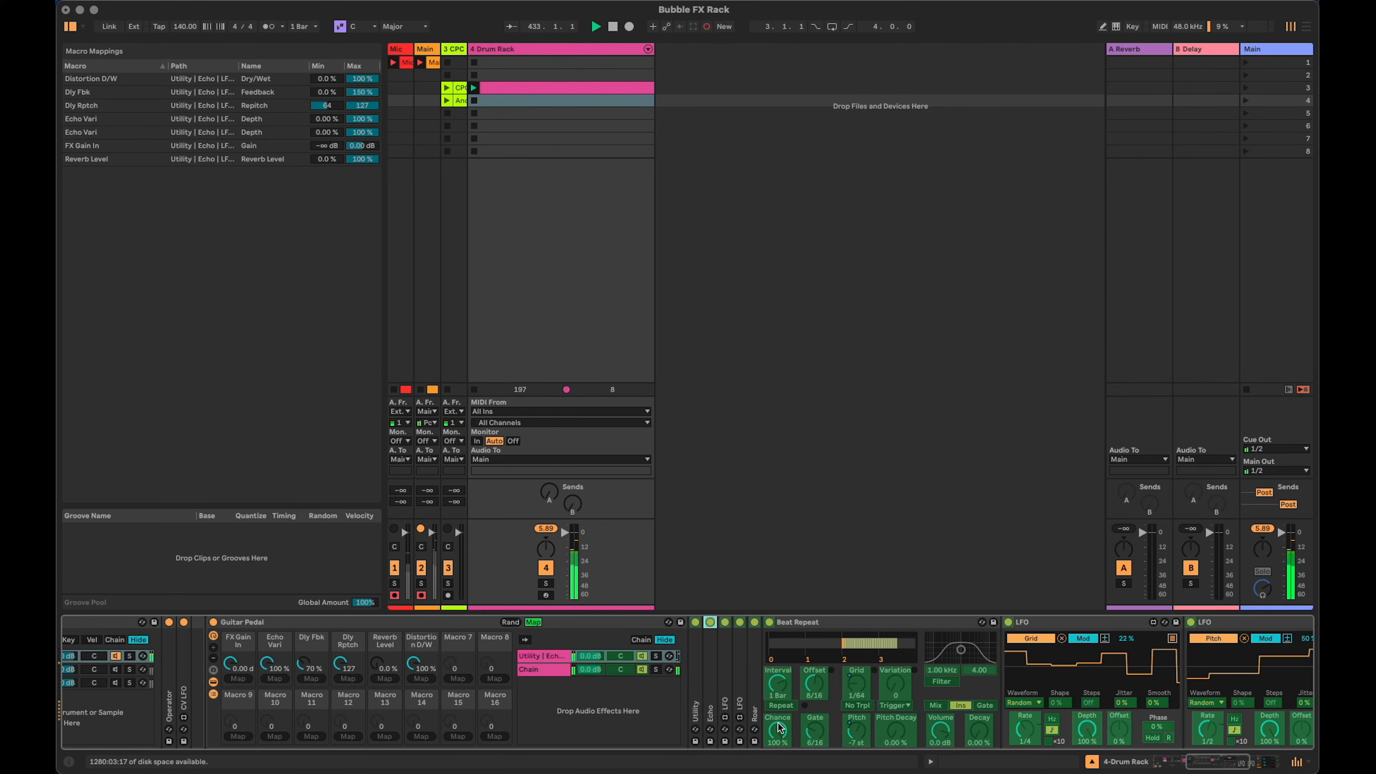
left_click(454, 679)
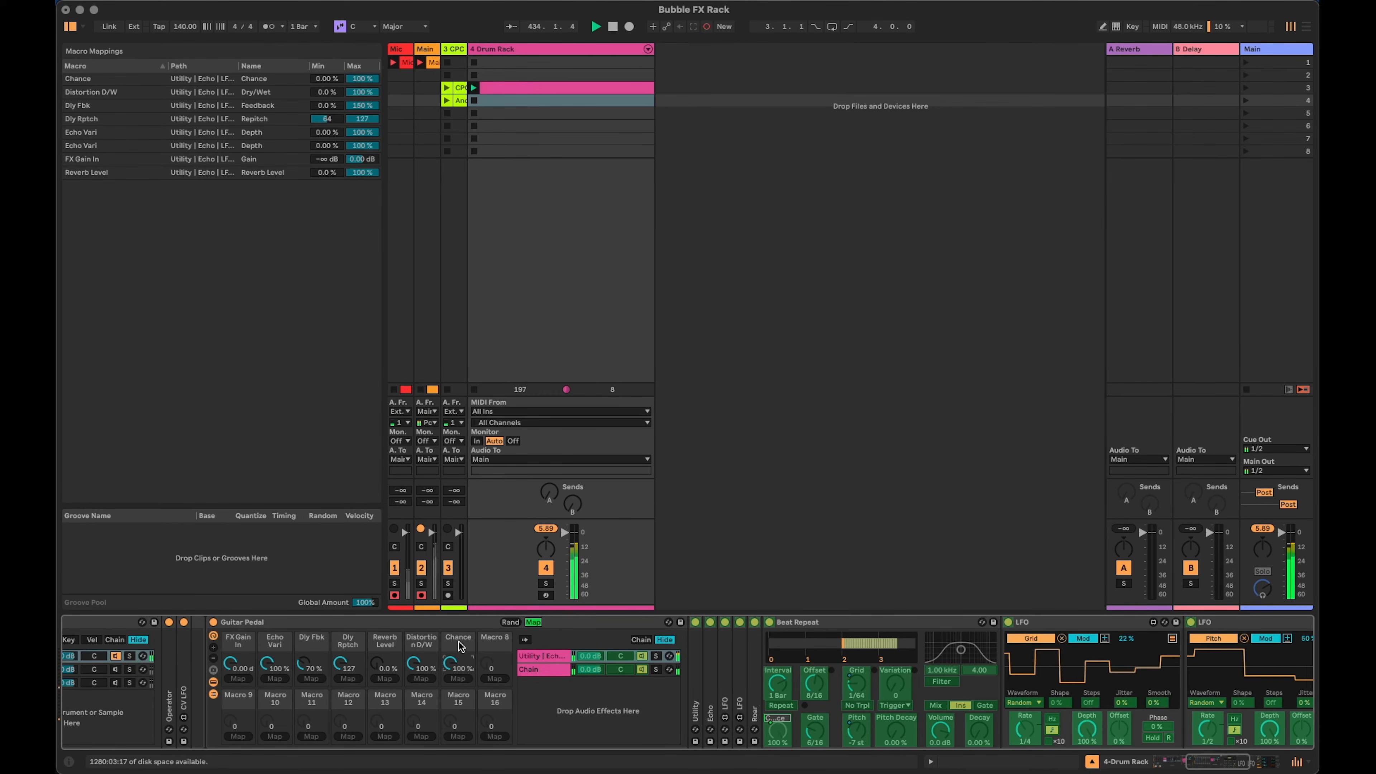
Rename the seventh macro BR Chance, and map Beat Repeat's Pitch Decay to the eighth macro, renaming it BR P/D.
type("BR Chance")
key("Return")
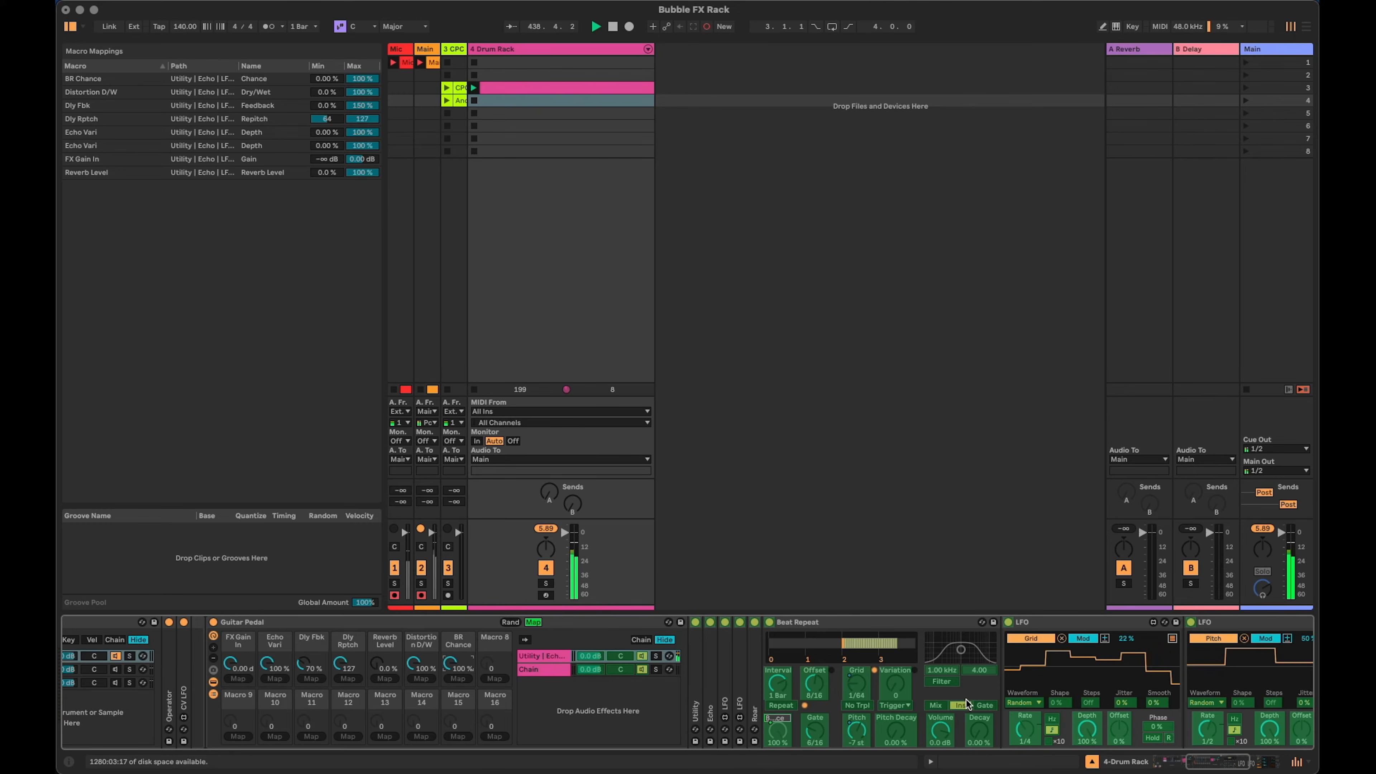
left_click(495, 679)
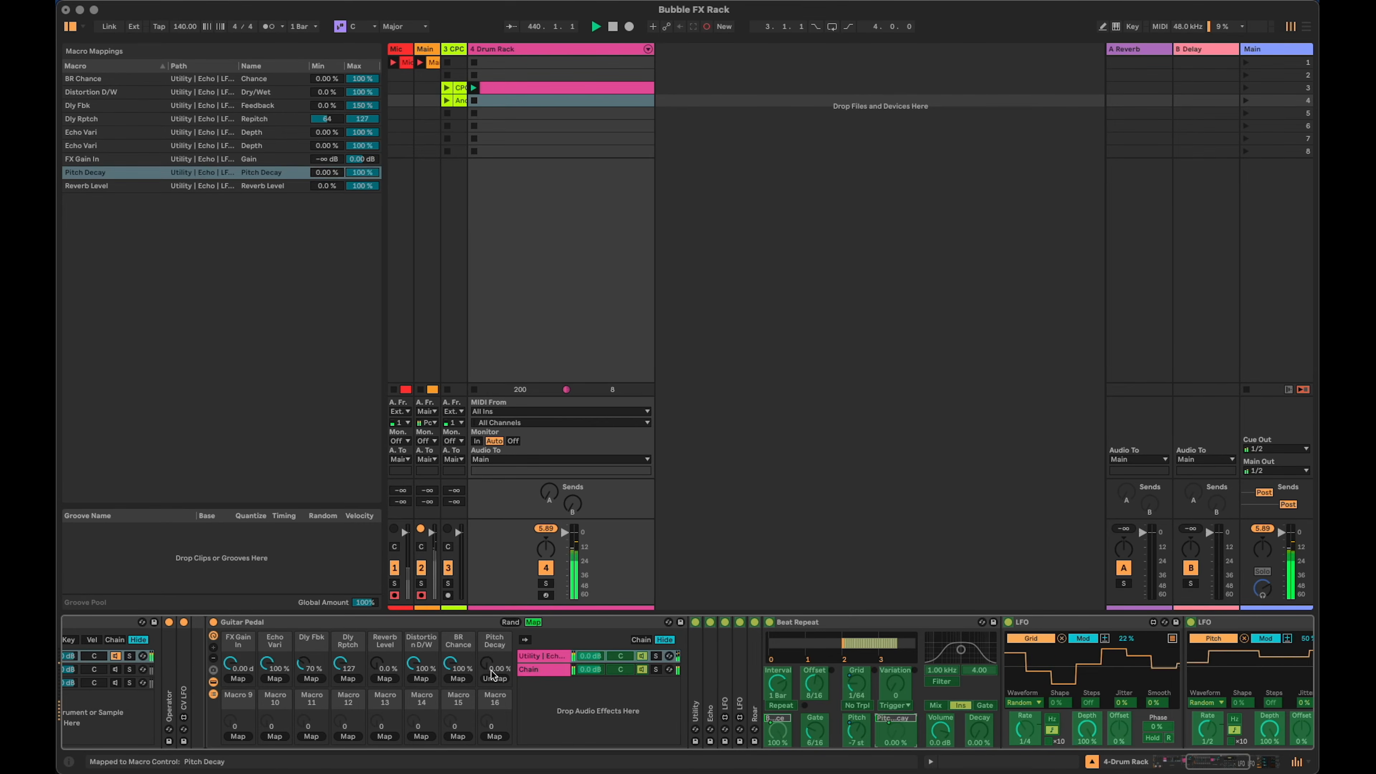
type("BR")
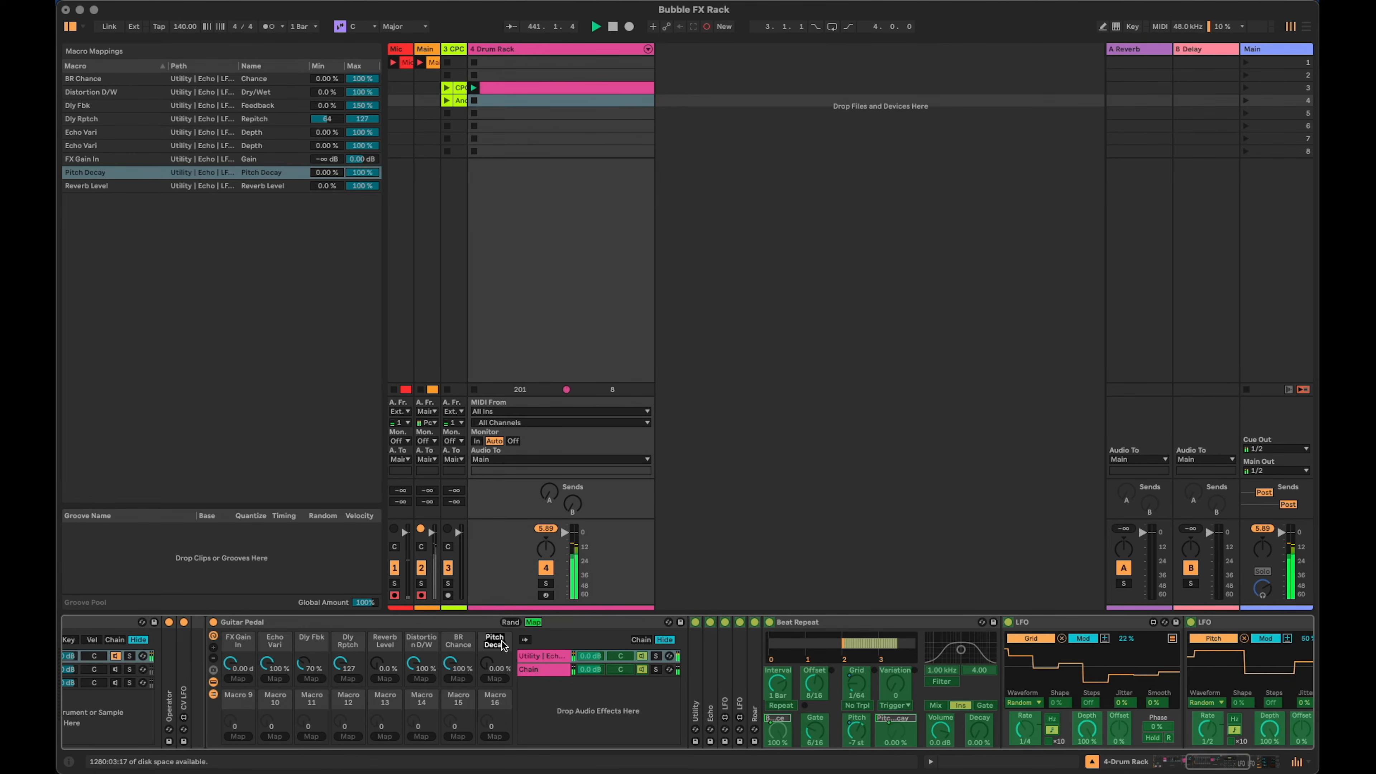
type(" P/D")
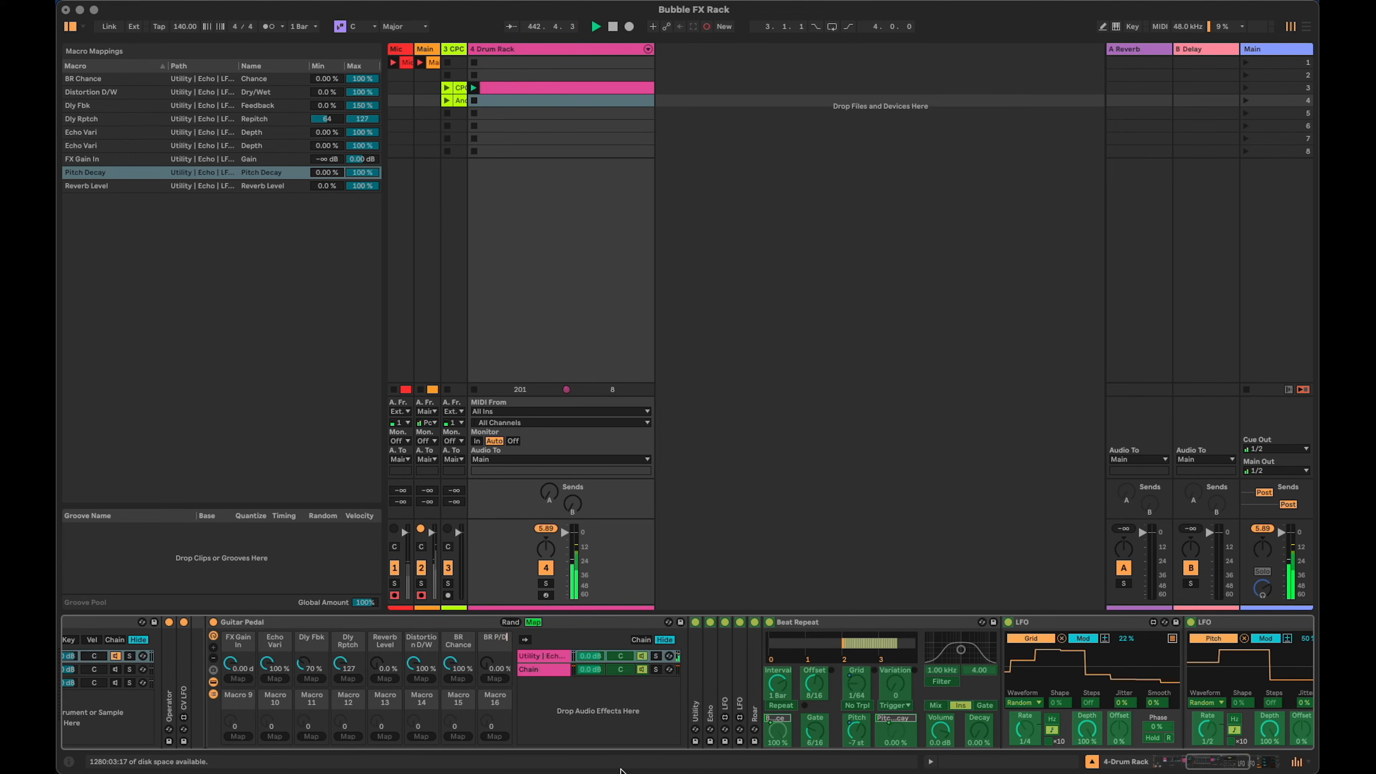
key("Return")
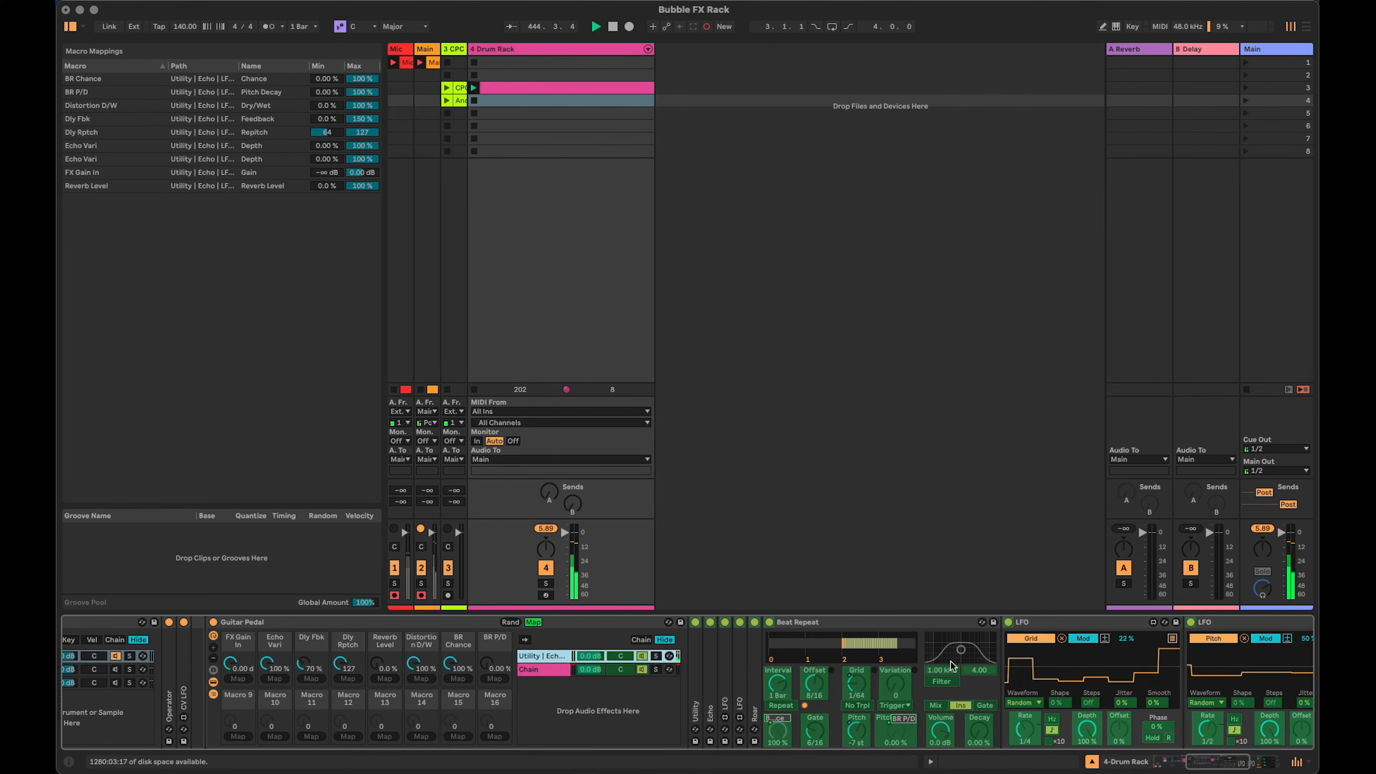
Enable Beat Repeat's filter at 1.46 kHz with width 5.55, and map its frequency to the ninth macro, renamed BR Freq.
left_click(534, 623)
left_click(946, 682)
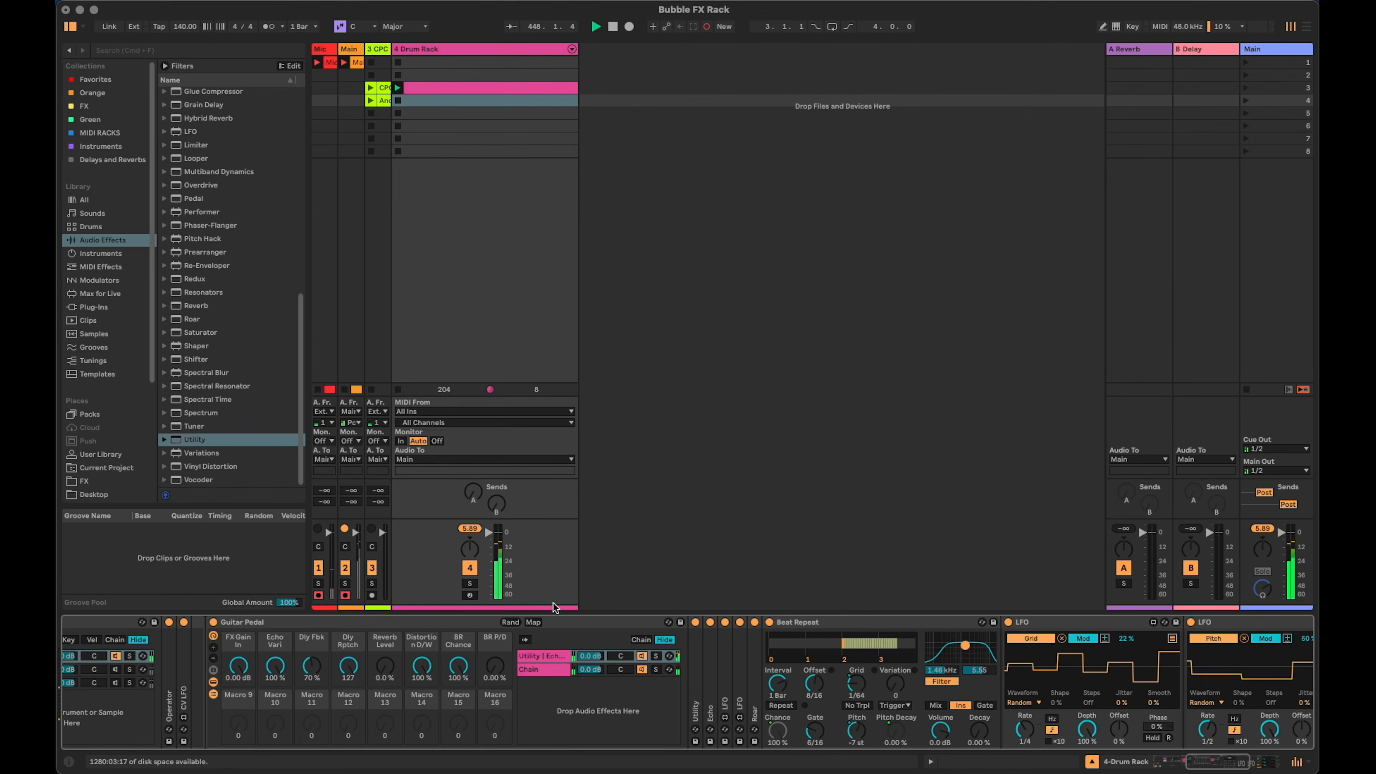
left_click(533, 622)
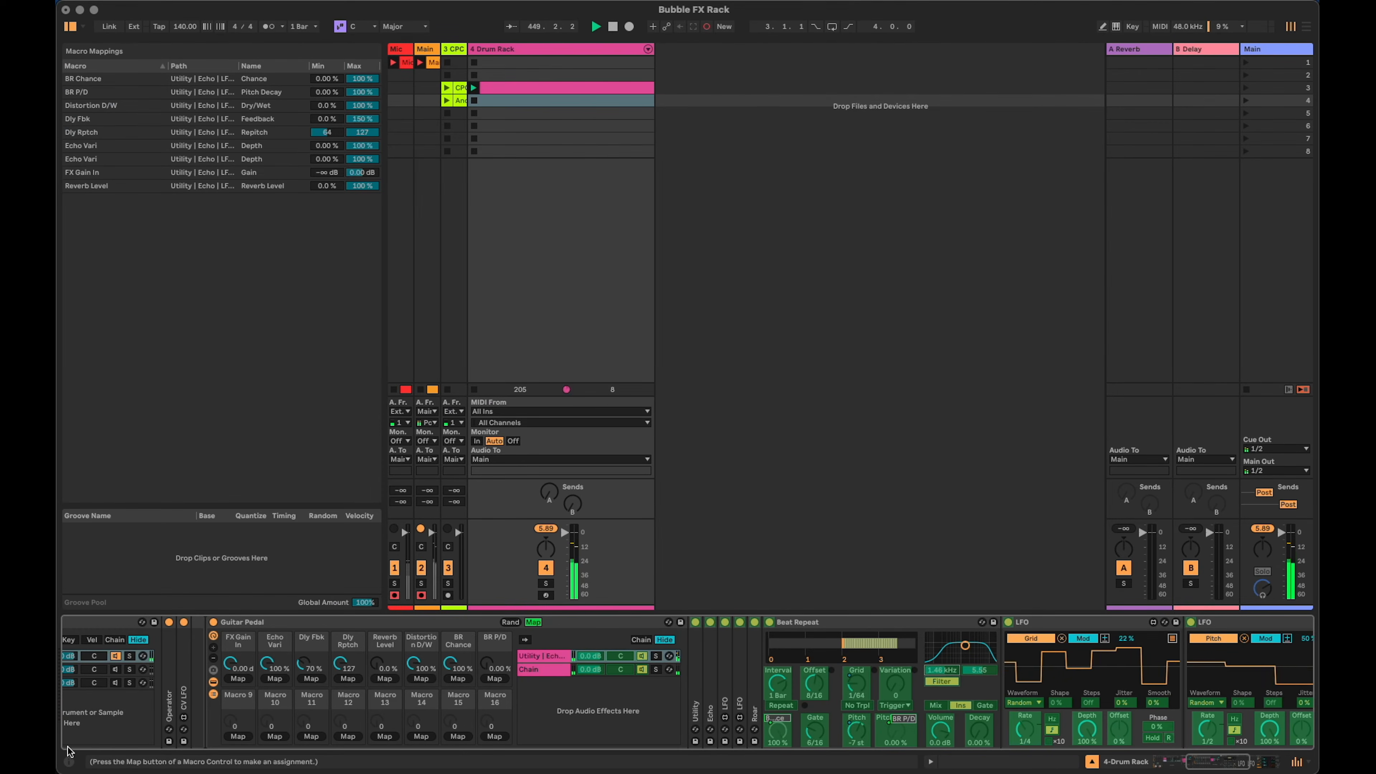
left_click(228, 737)
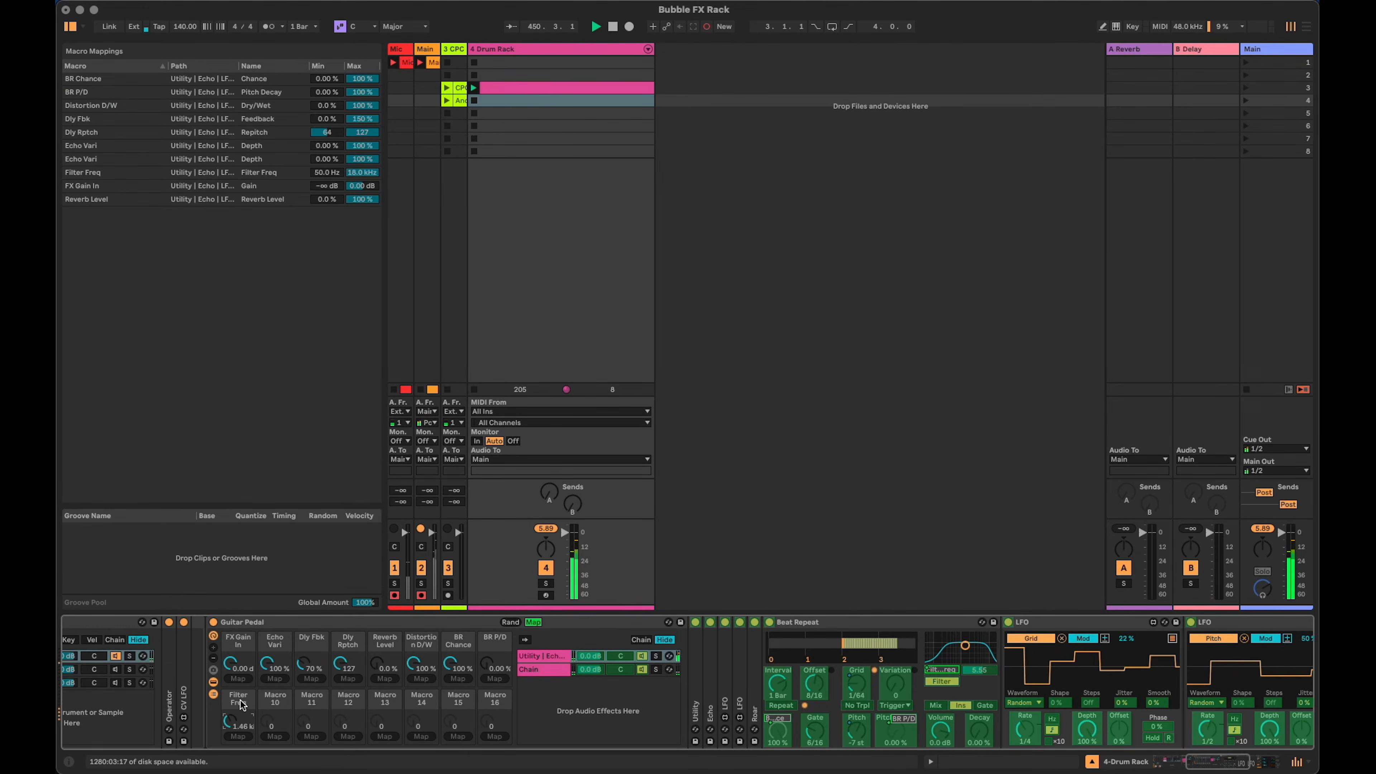
type("BR Fre")
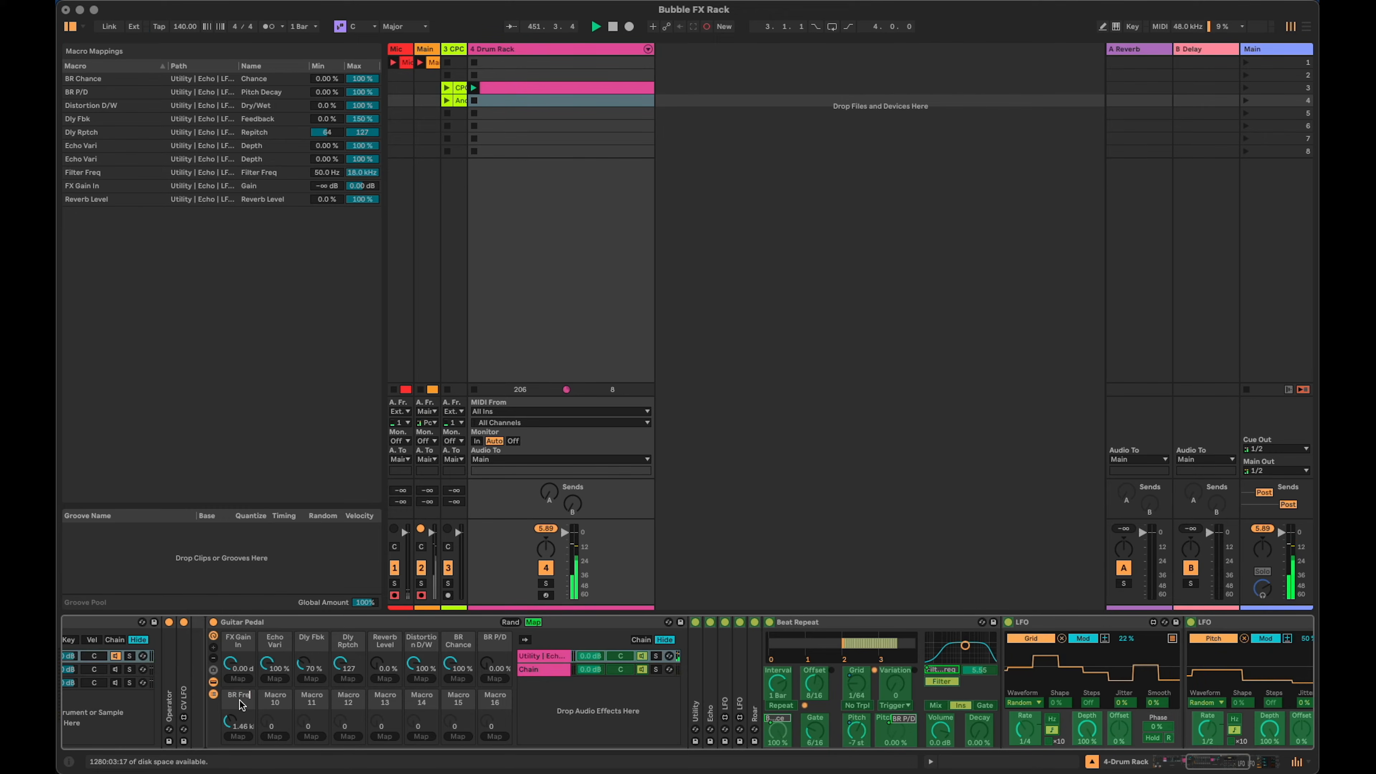
type("q")
key("Return")
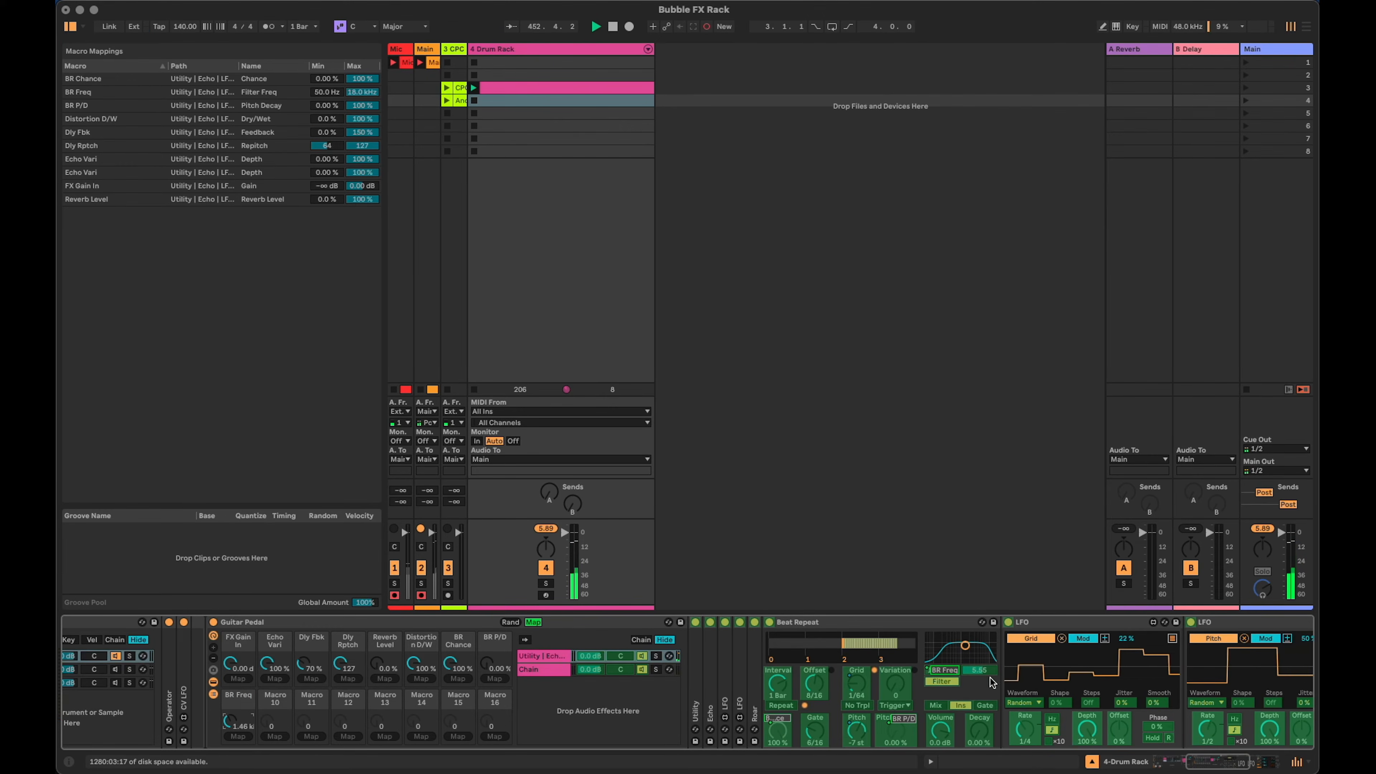
Map Beat Repeat's filter width to the rack's tenth macro and rename that macro BR Filt Wid.
left_click(277, 737)
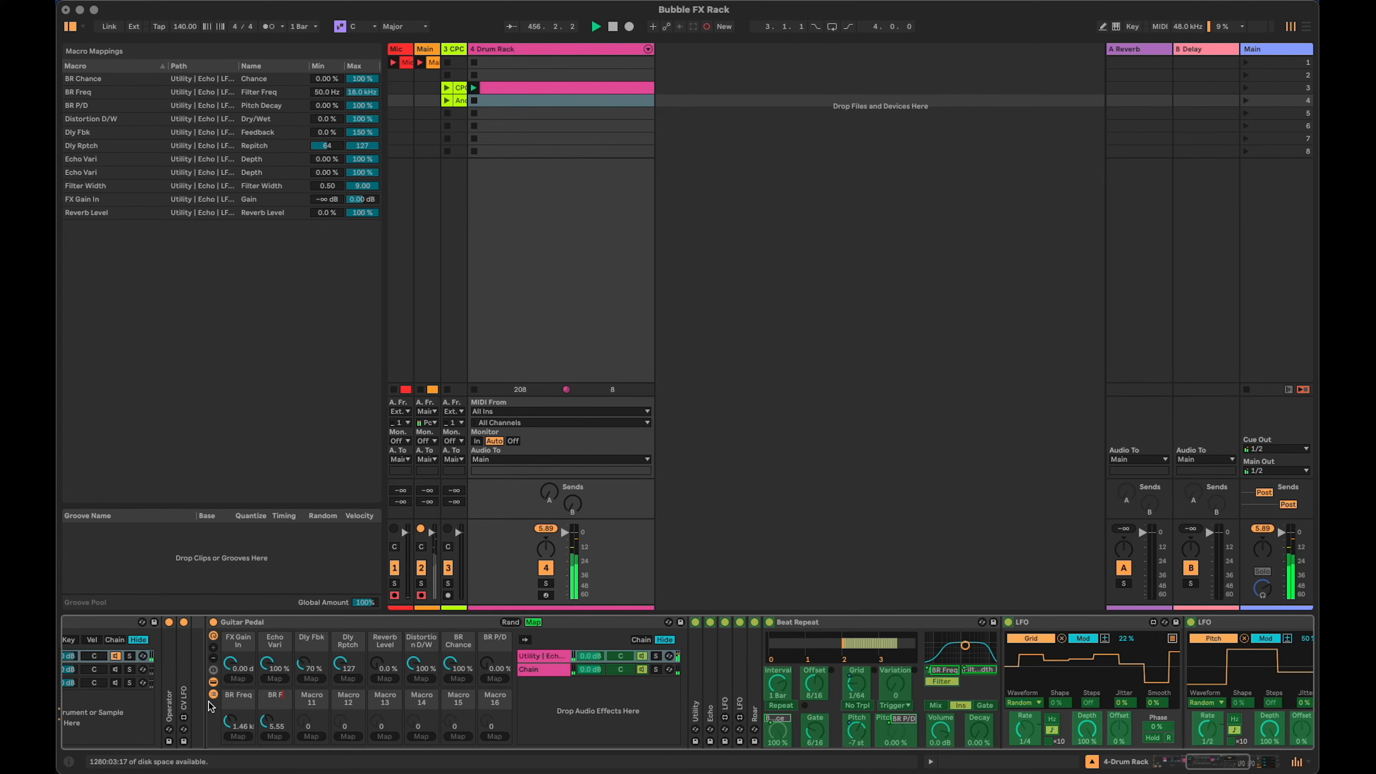
type("id")
key("Return")
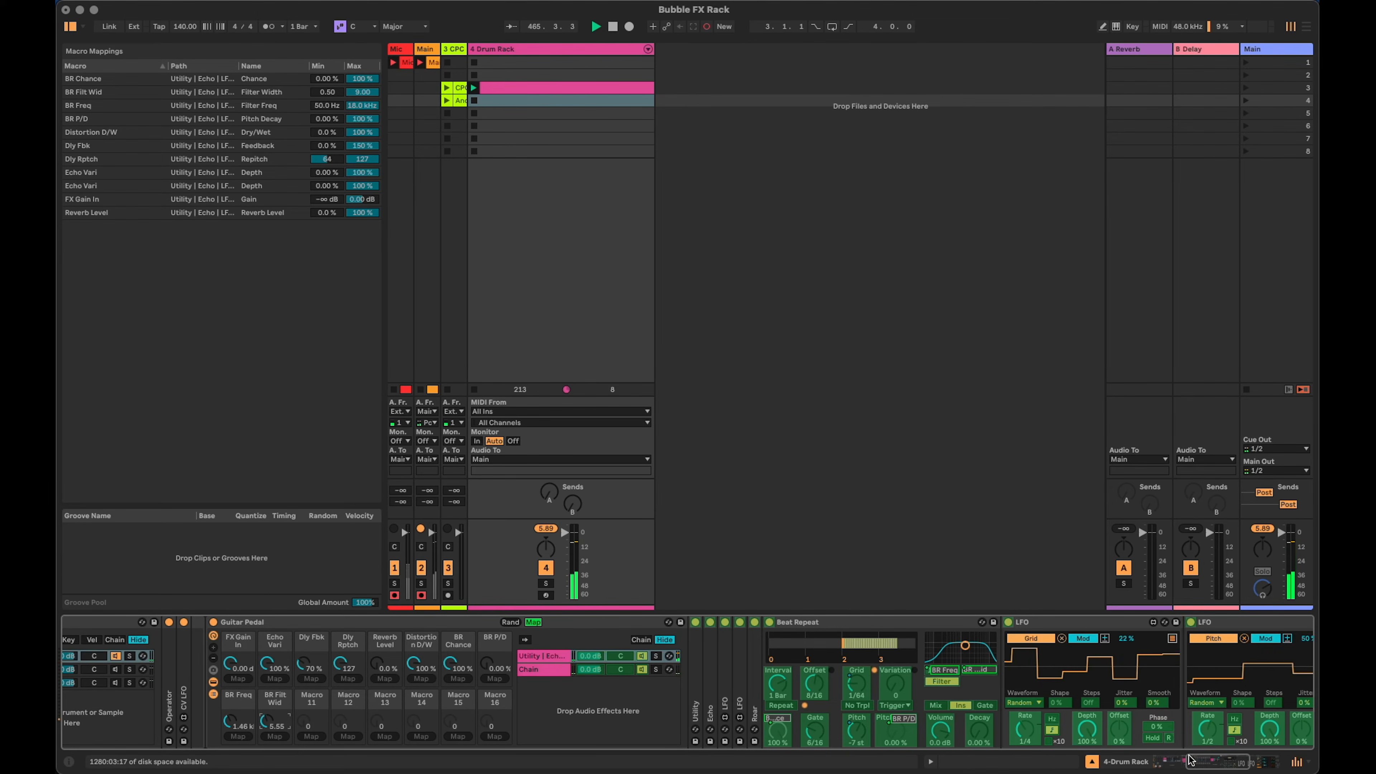
Fold Beat Repeat and the Grid and Pitch LFOs that follow it in the effects chain.
double_click(865, 618)
left_click(871, 623)
double_click(871, 622)
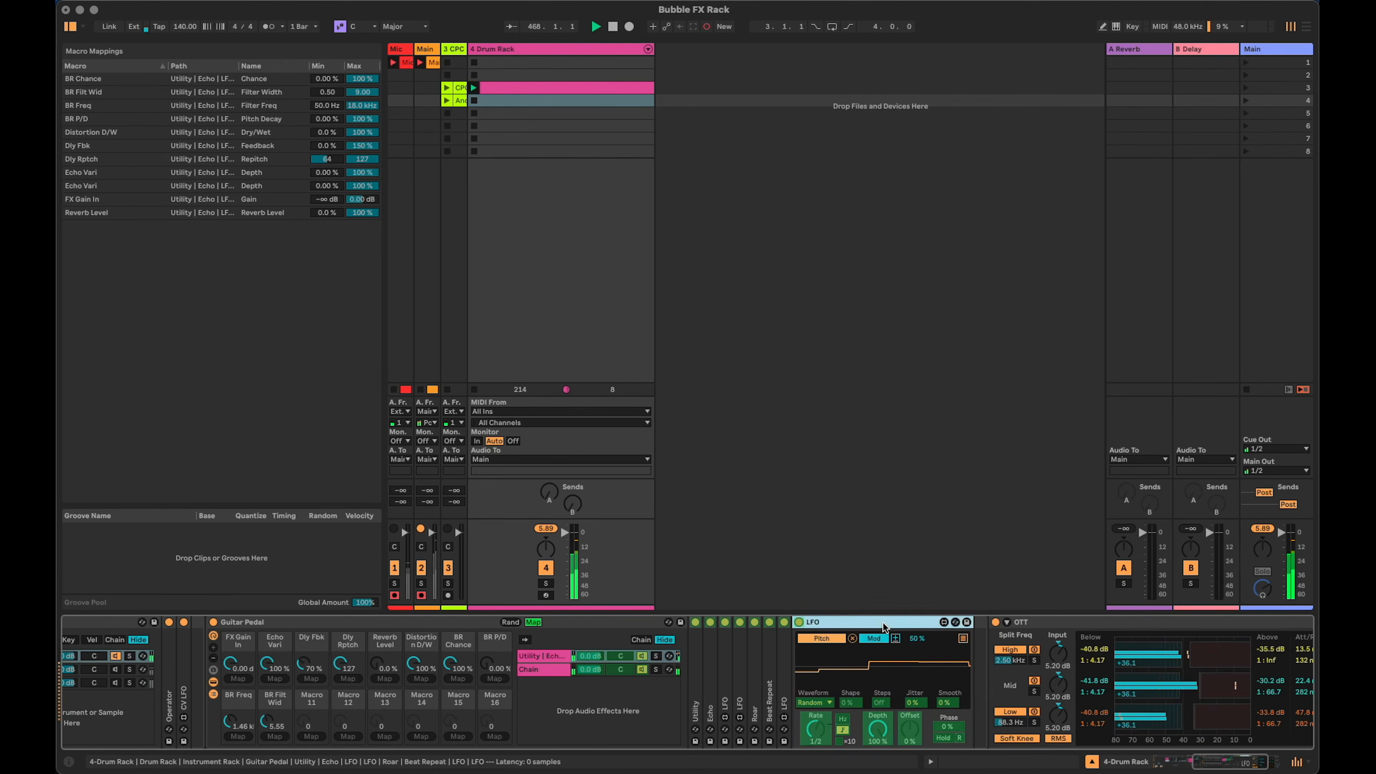
double_click(883, 623)
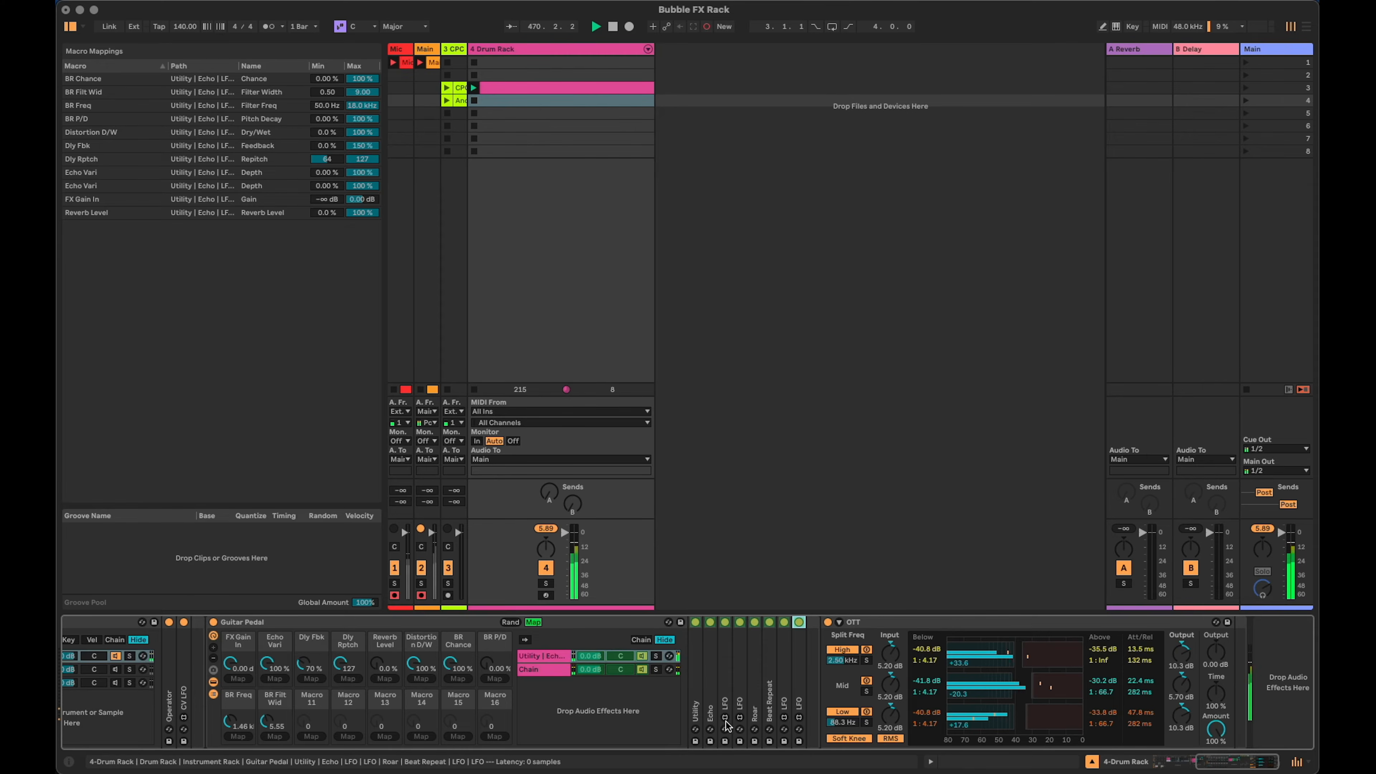
Map Echo's low-pass filter frequency to the eleventh macro, renamed Dly LP, then fold Echo and leave macro mapping.
double_click(711, 701)
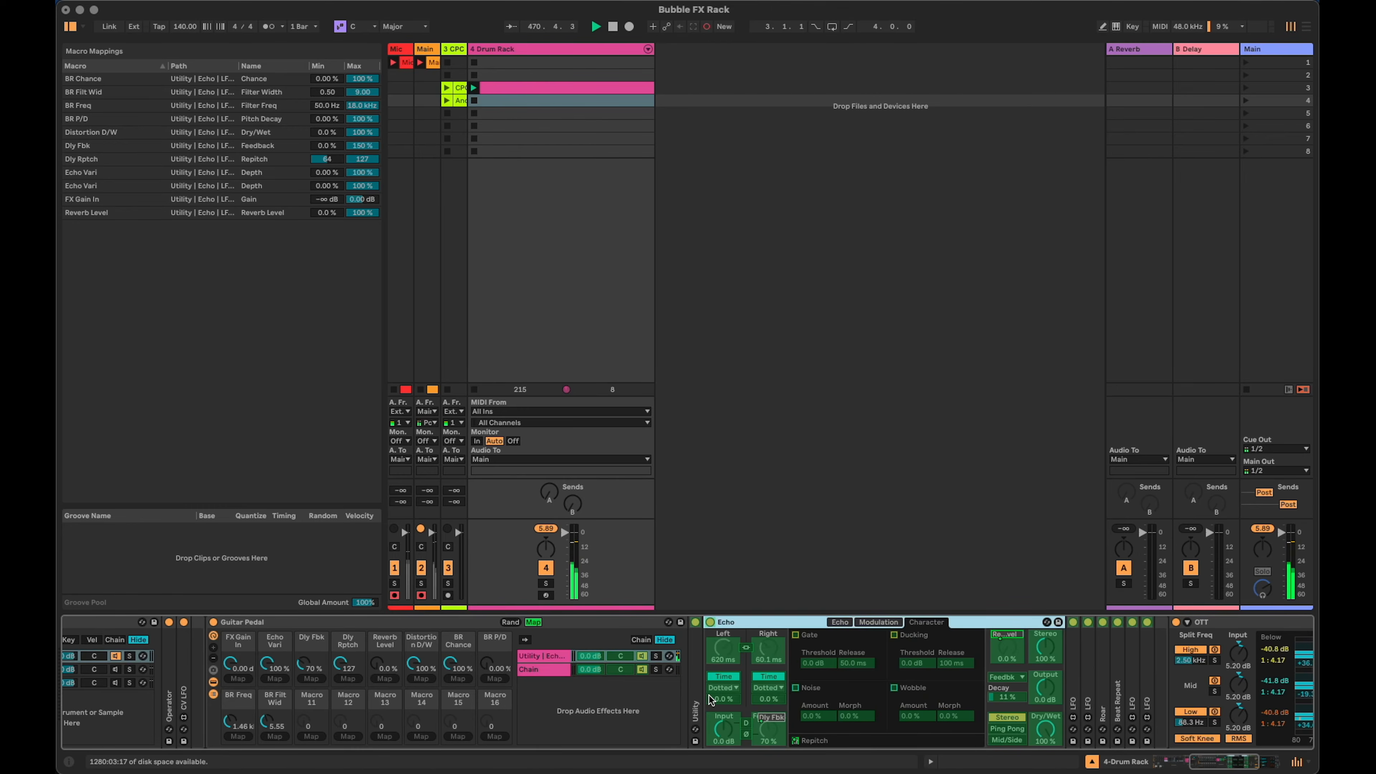
left_click(840, 622)
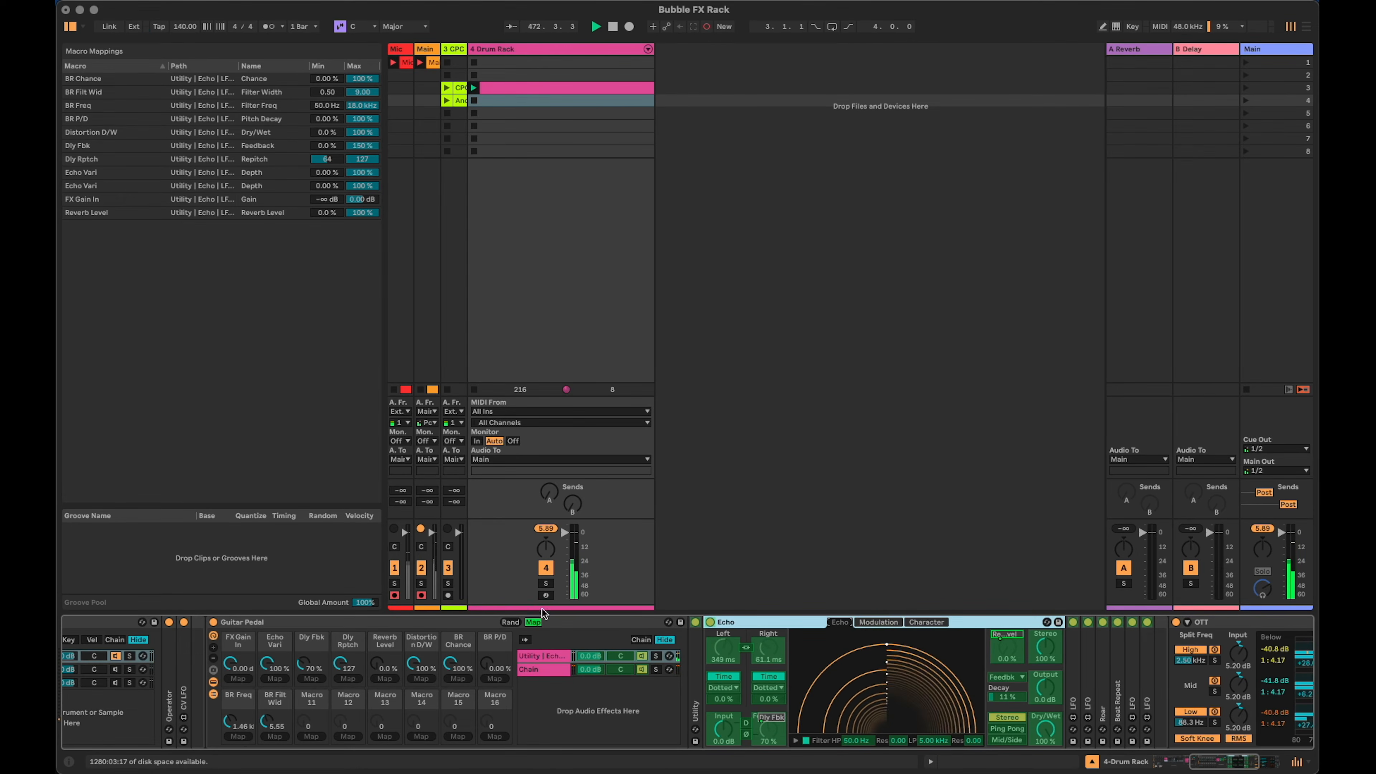
left_click(312, 737)
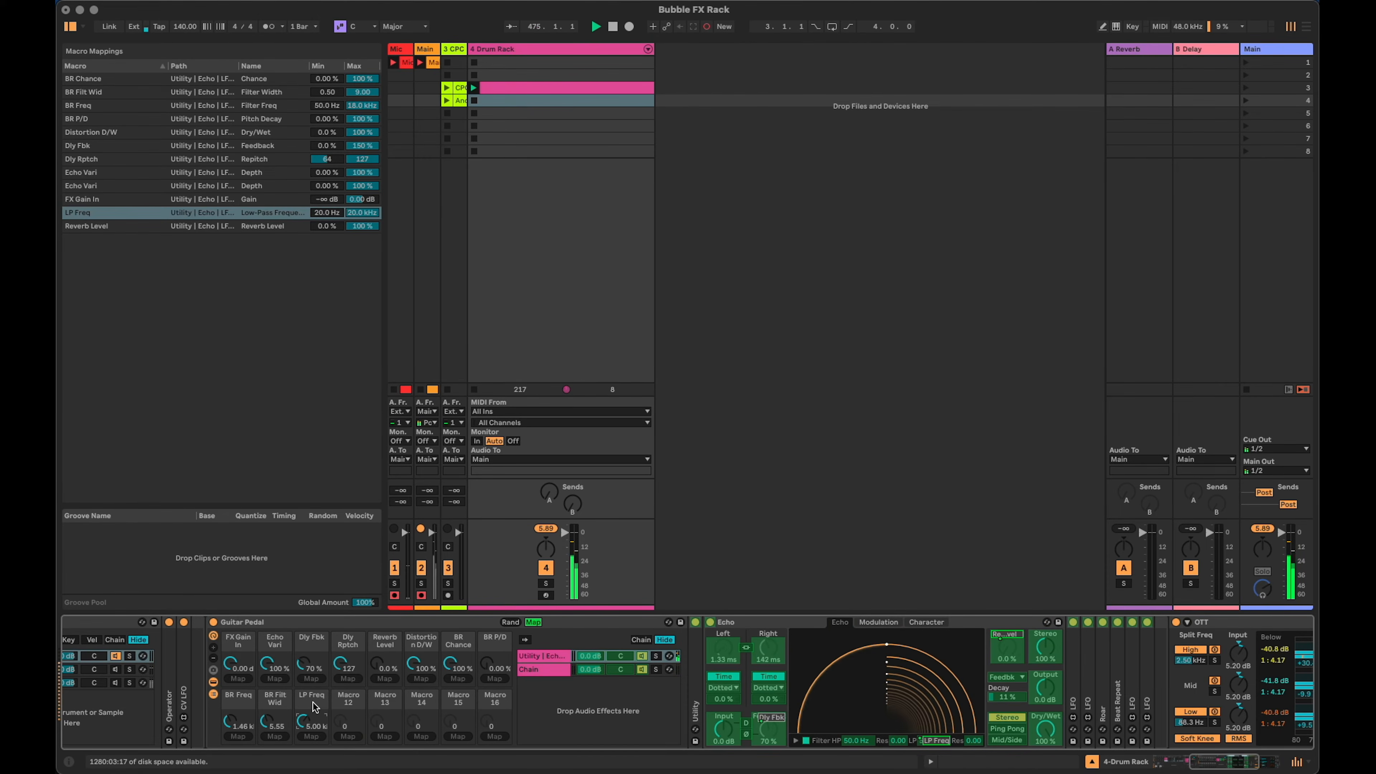
type("Dly LP")
key("Return")
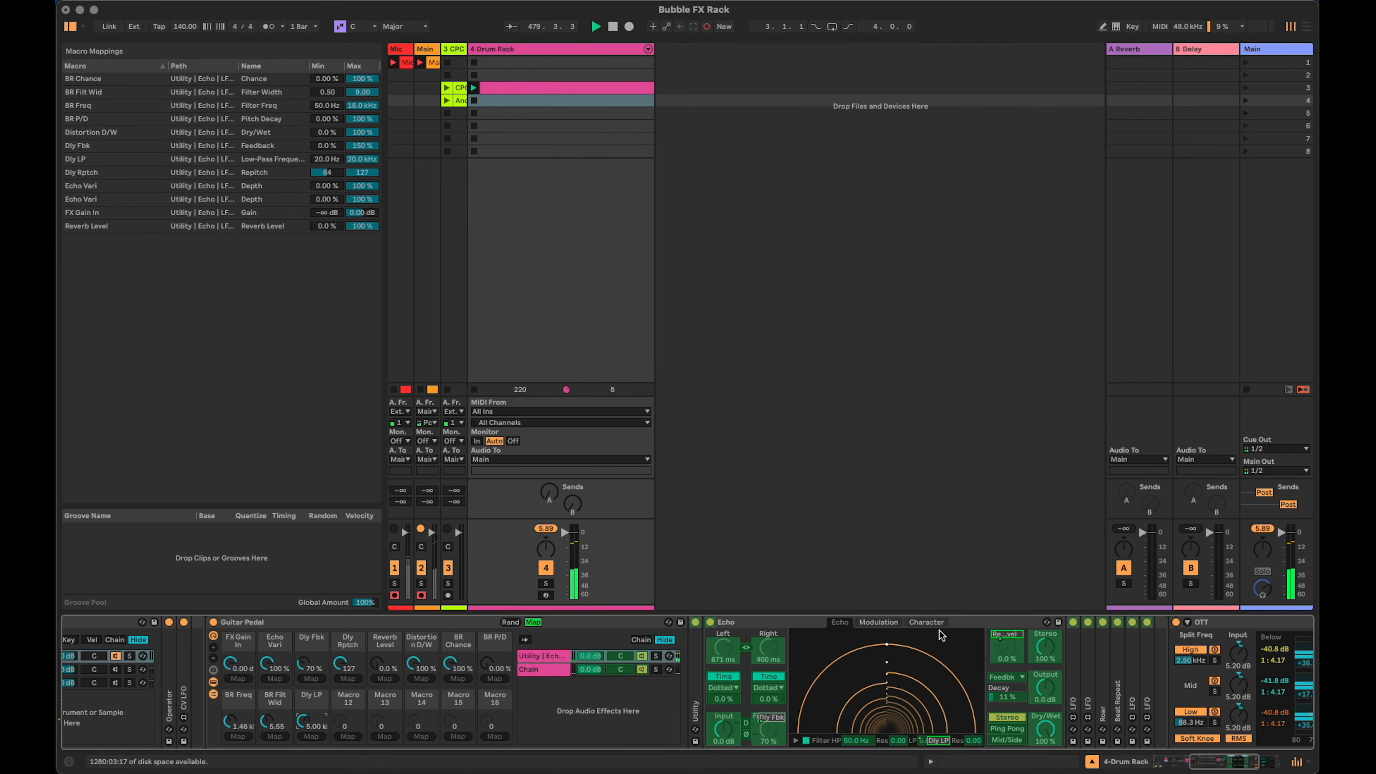
double_click(787, 621)
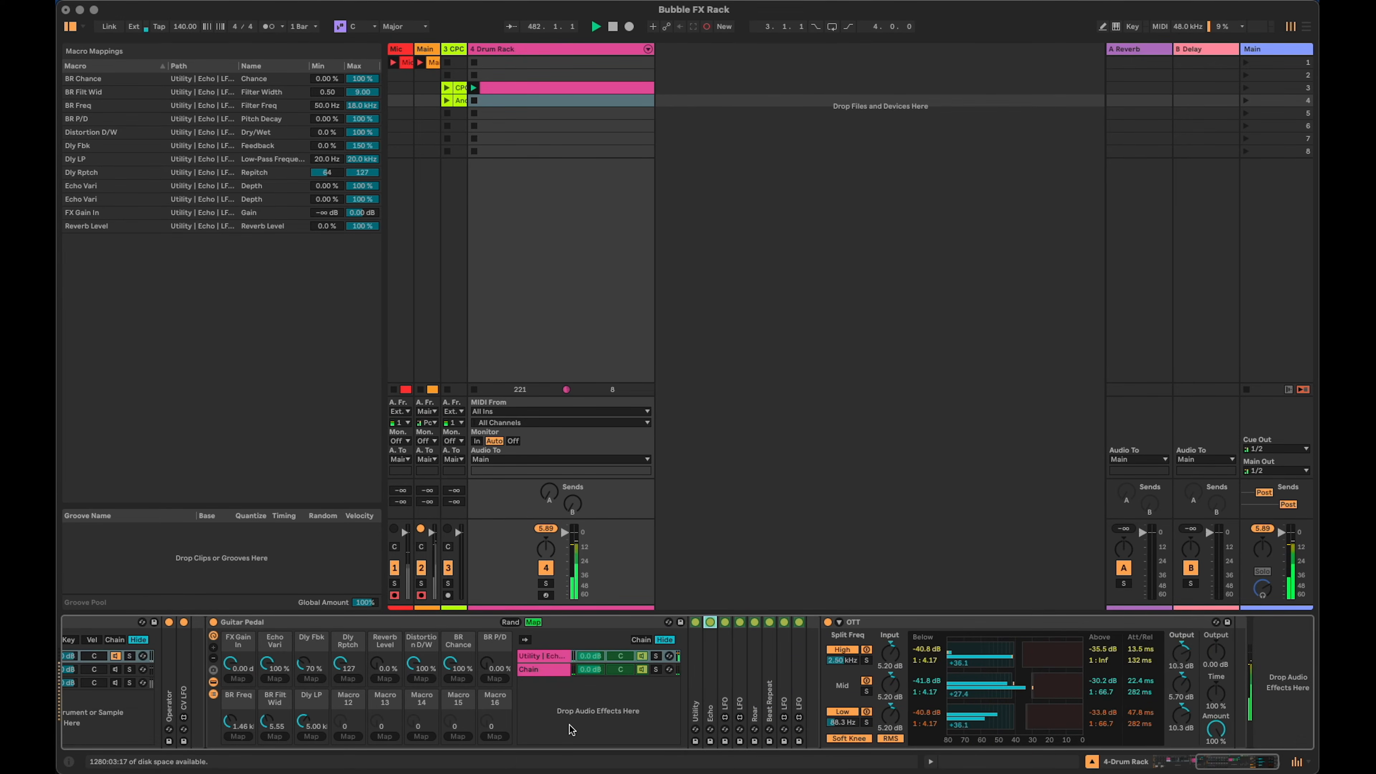
left_click(534, 622)
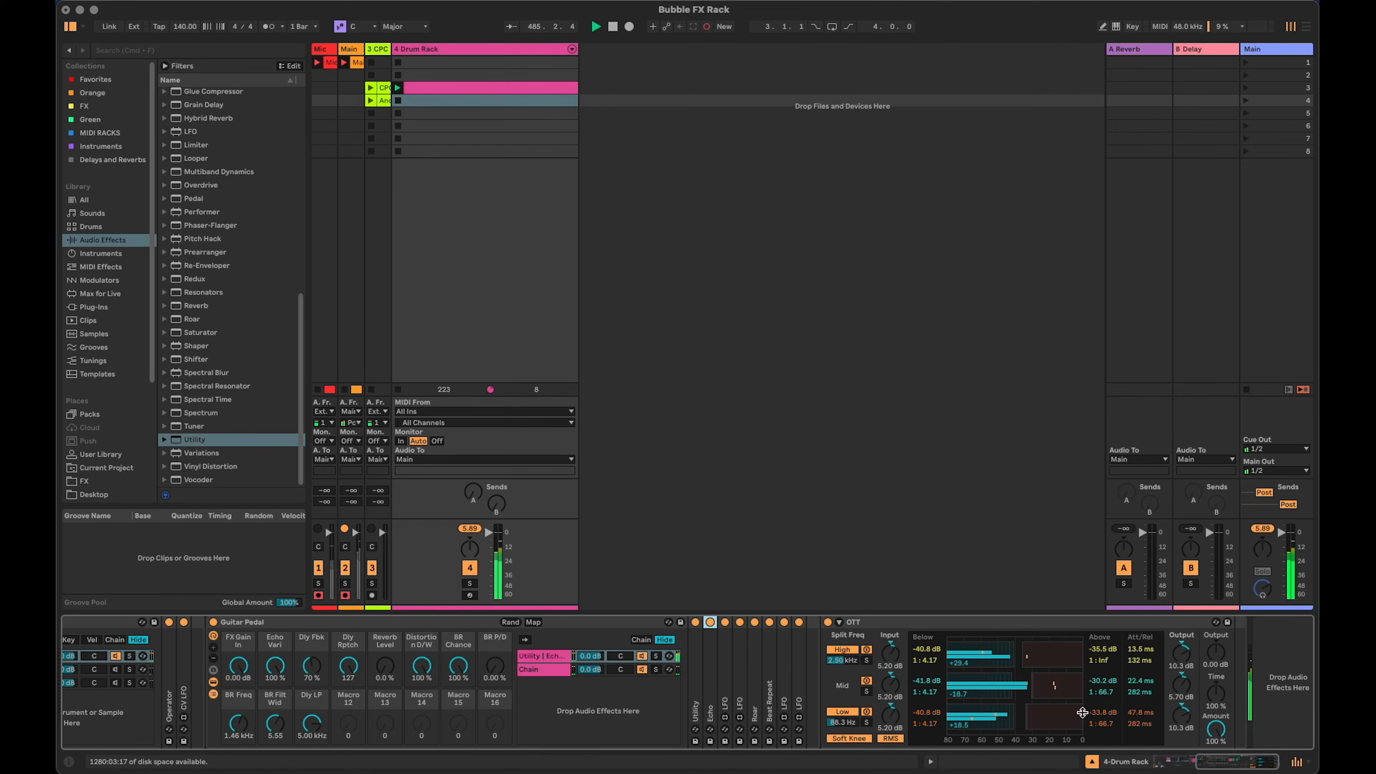
Show the rack's macro variations and store the current macro settings as a variation named First One.
scroll(309, 708, "left", 2)
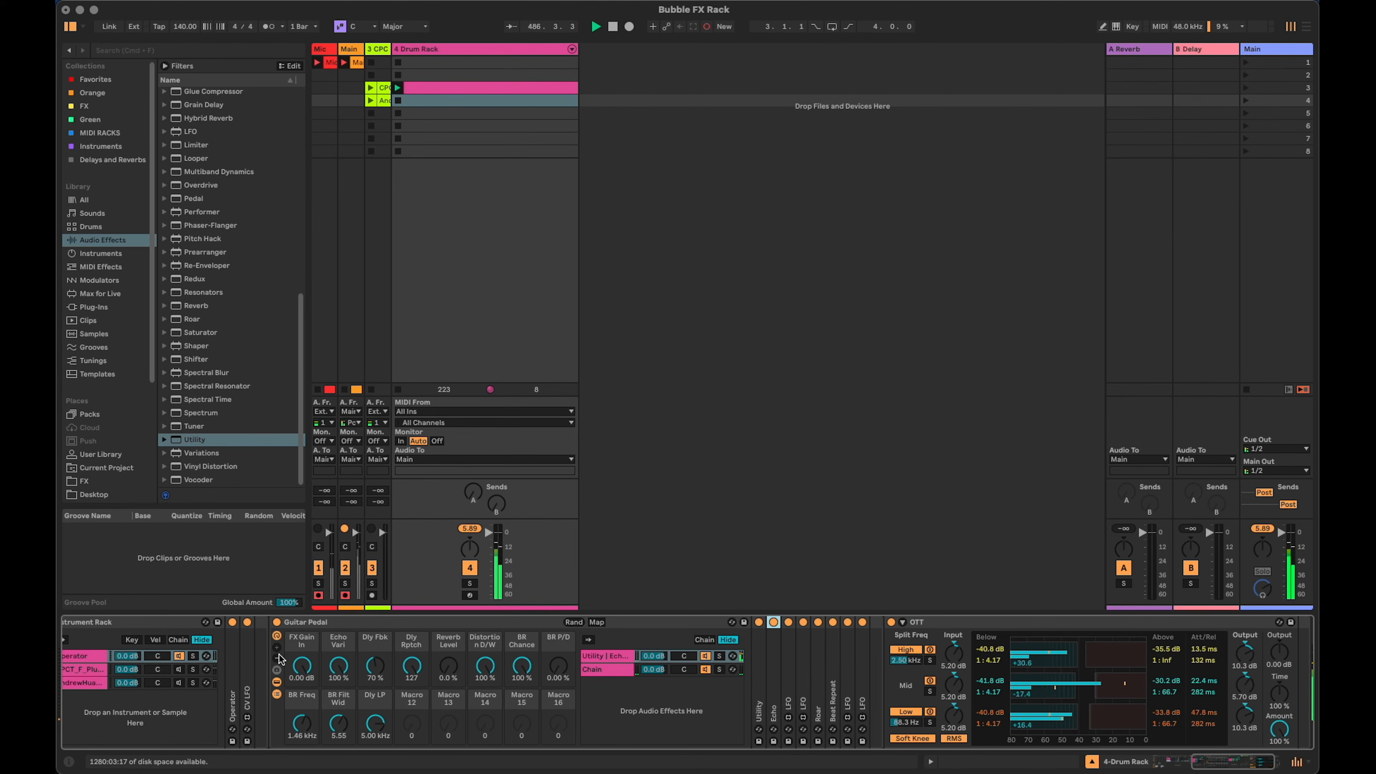
left_click(277, 672)
left_click(325, 637)
key("super+r")
type("First One")
key("Return")
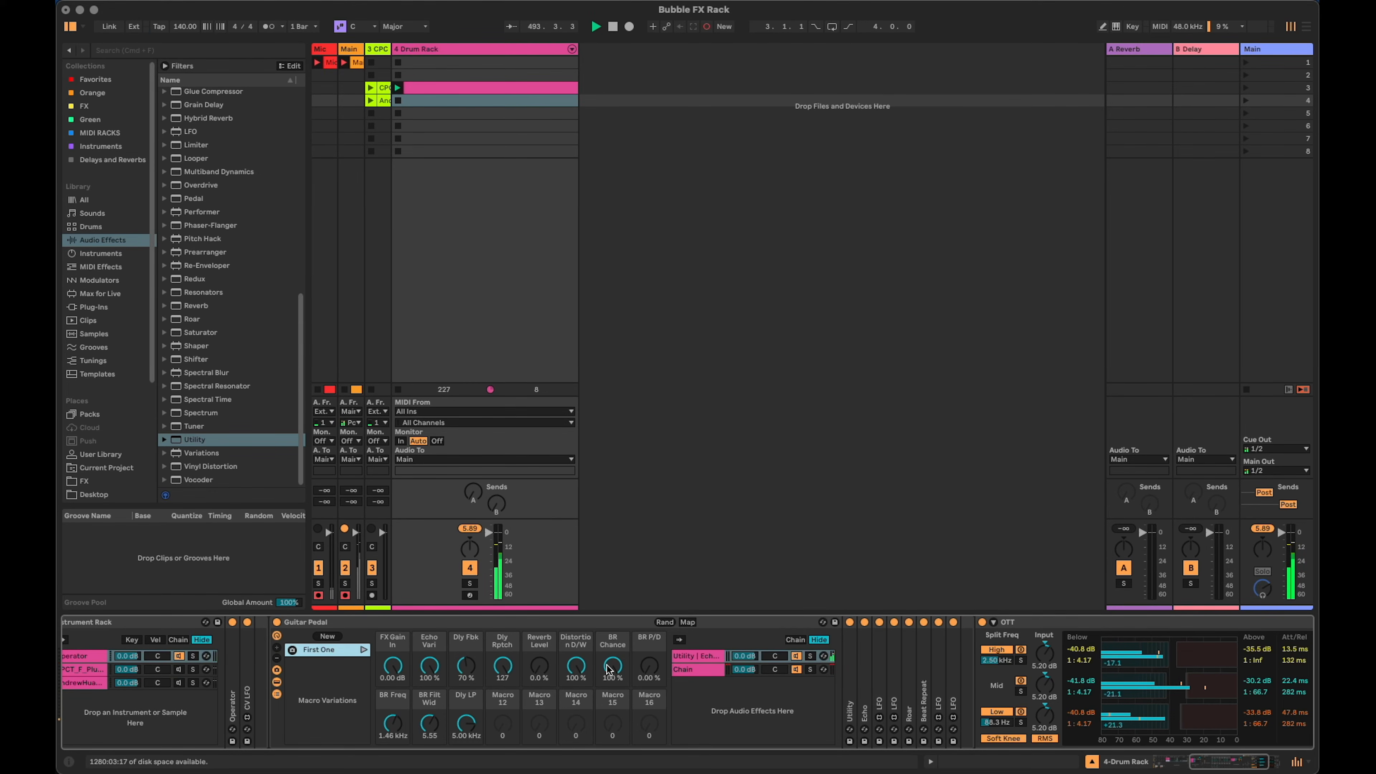
Lower FX Gain In to -inf dB and Distortion D/W and BR Chance to 0%, and store a macro variation named Dry.
left_click_drag(609, 670, 609, 770)
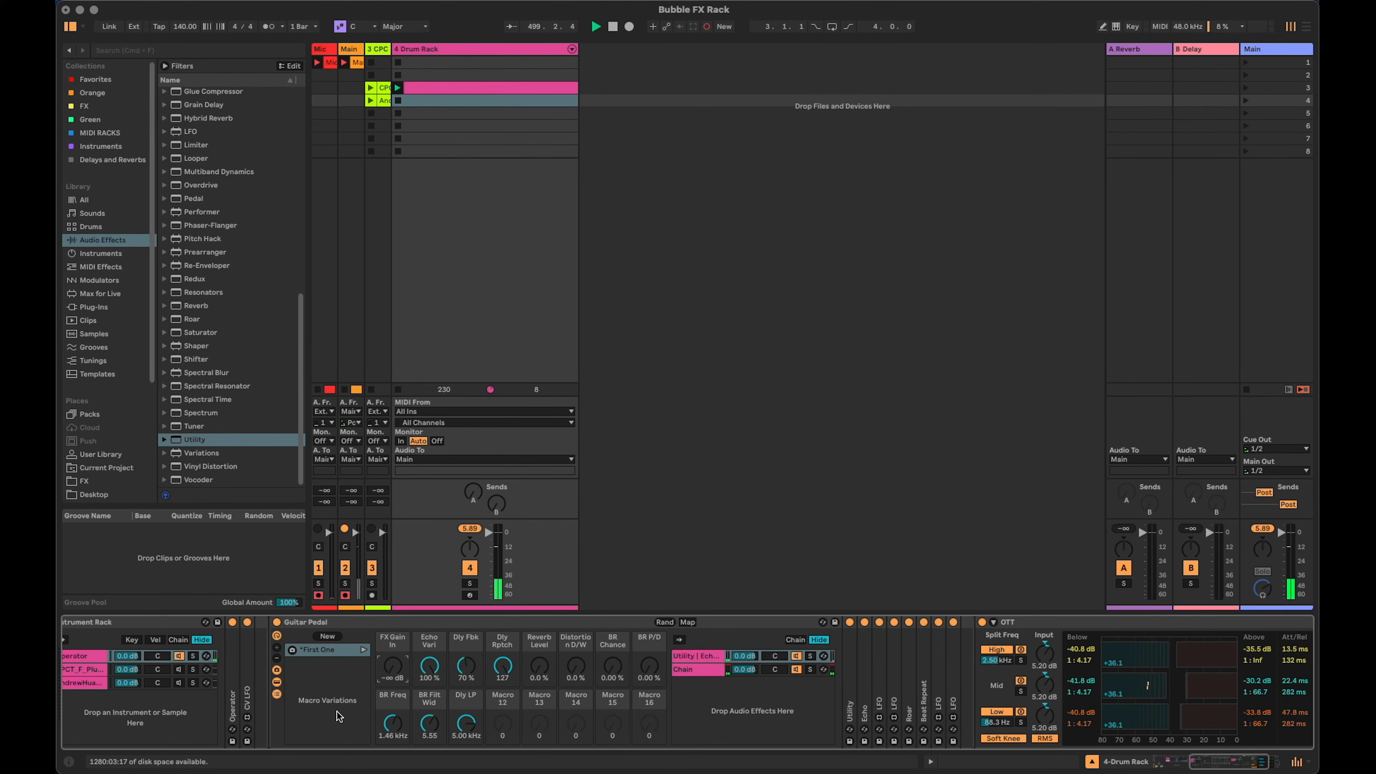
left_click(331, 663)
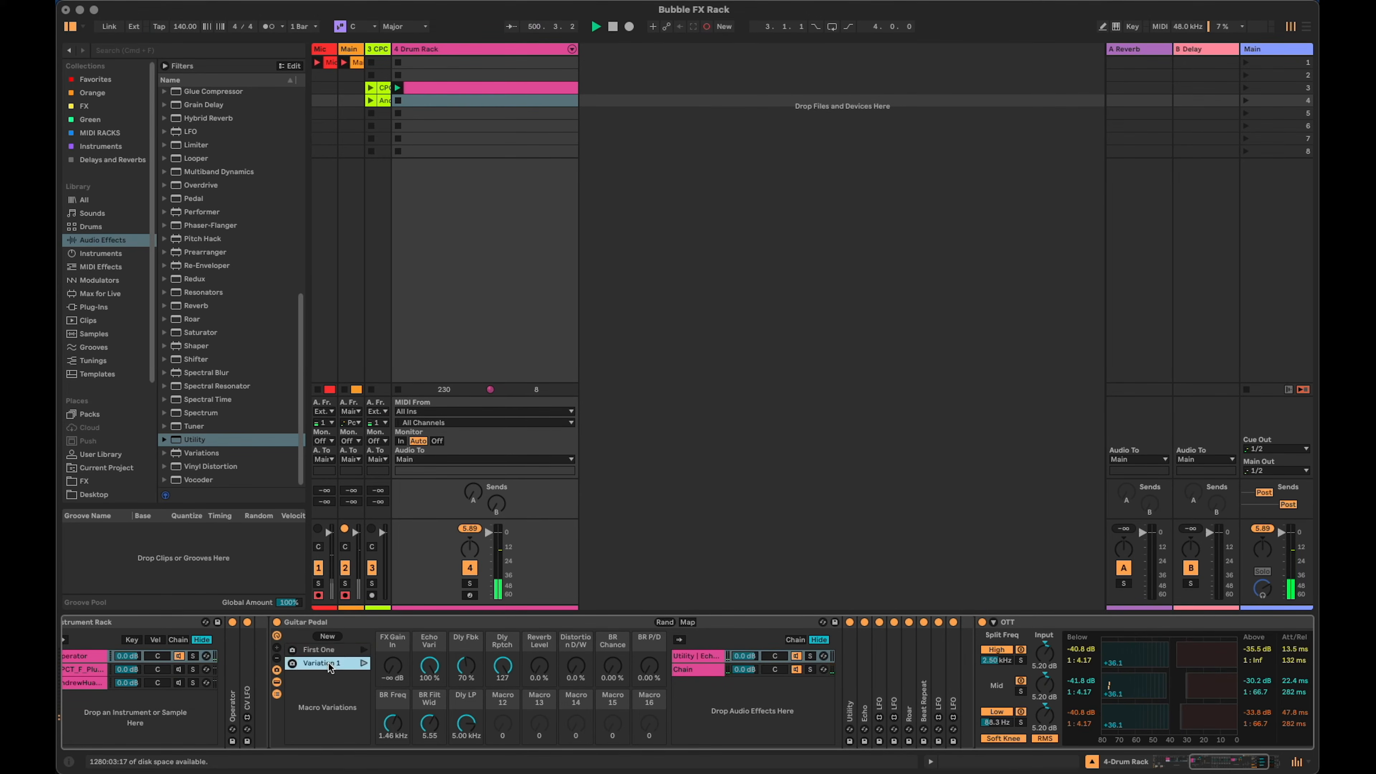
key("super+r")
type("Dr")
key("Return")
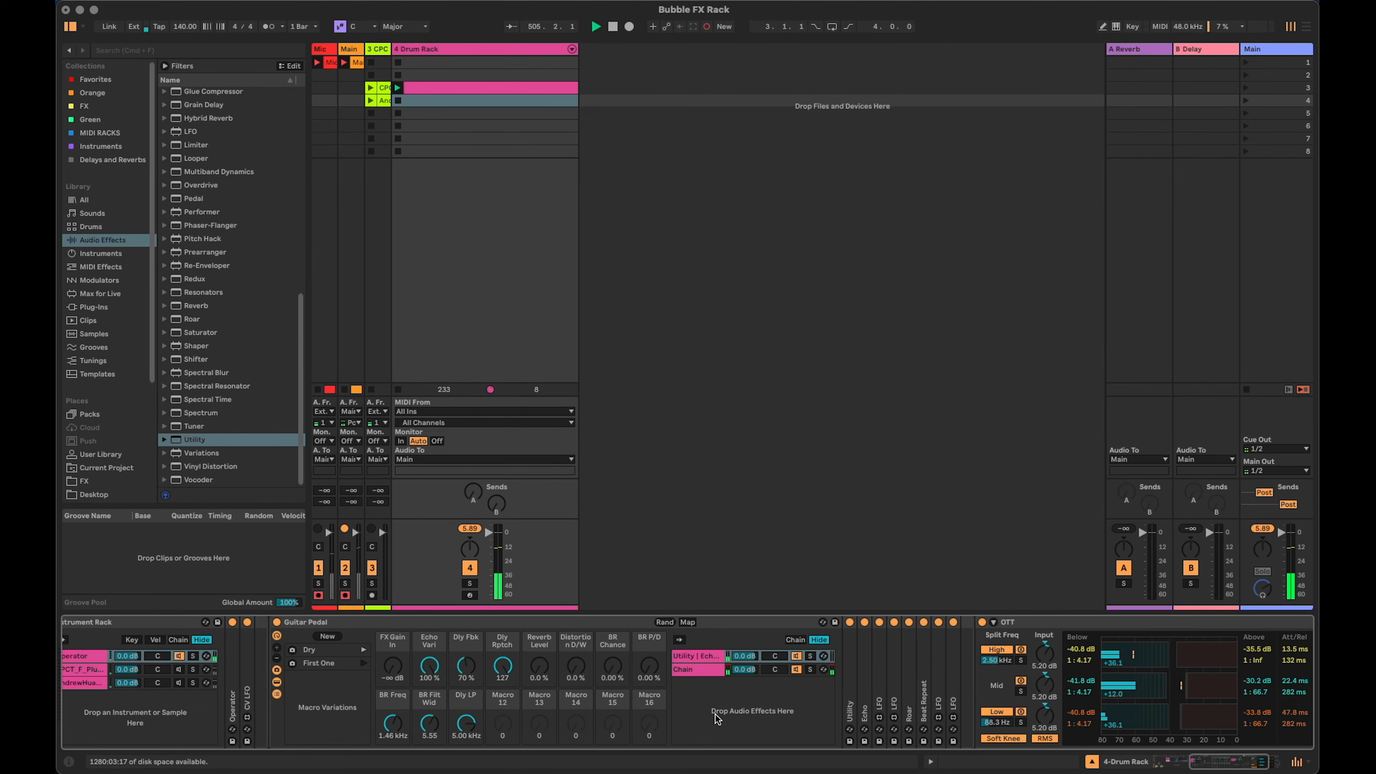
Add a Utility to the rack's empty second chain and map its Gain to the twelfth macro.
left_click(684, 672)
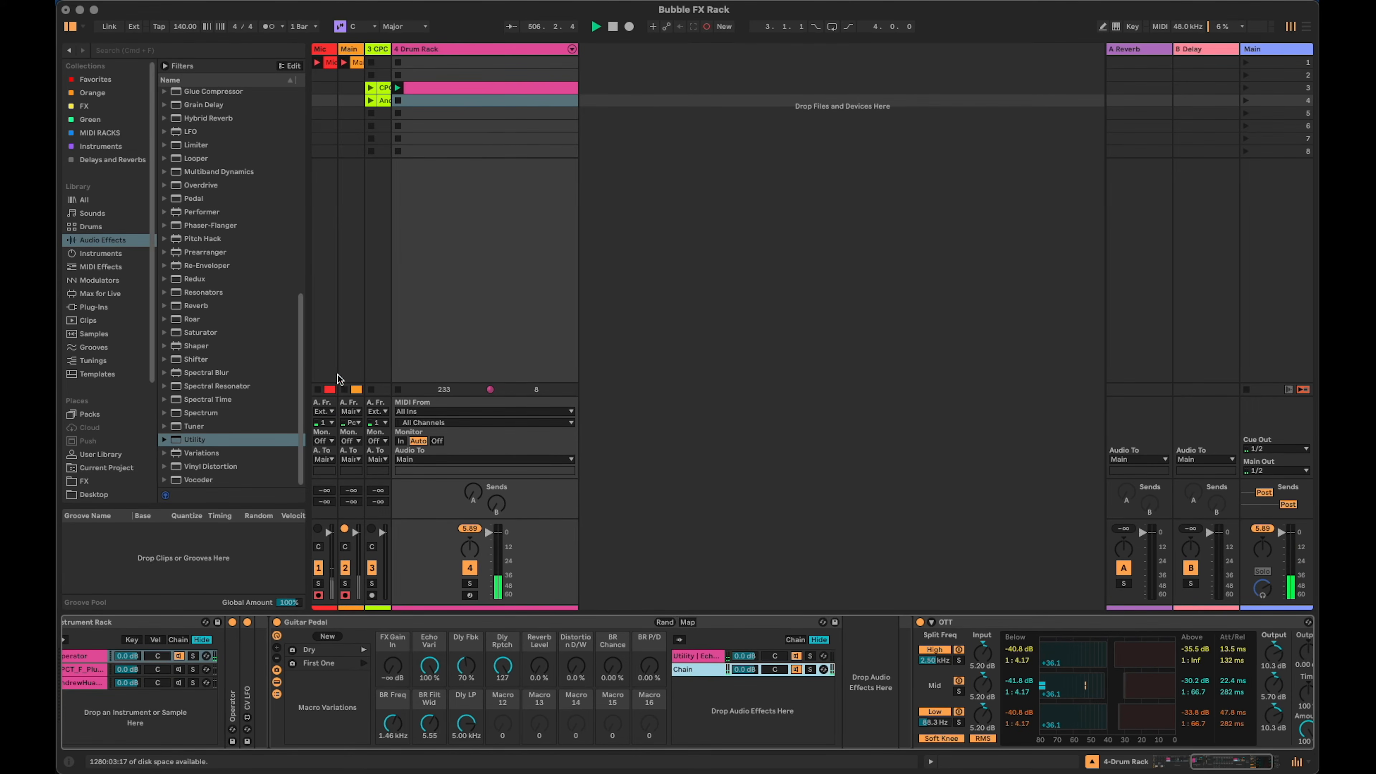
left_click_drag(184, 441, 859, 680)
left_click(689, 622)
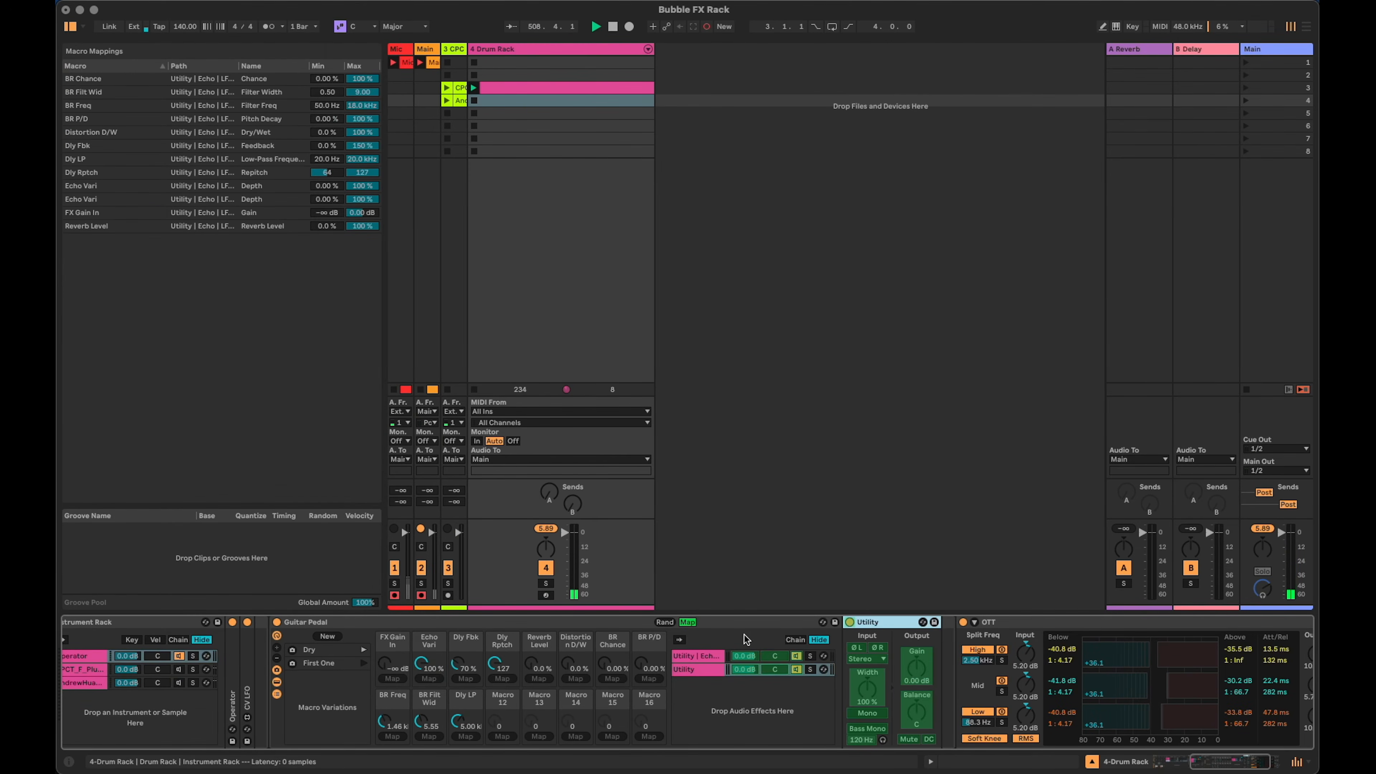
left_click(916, 667)
left_click(511, 741)
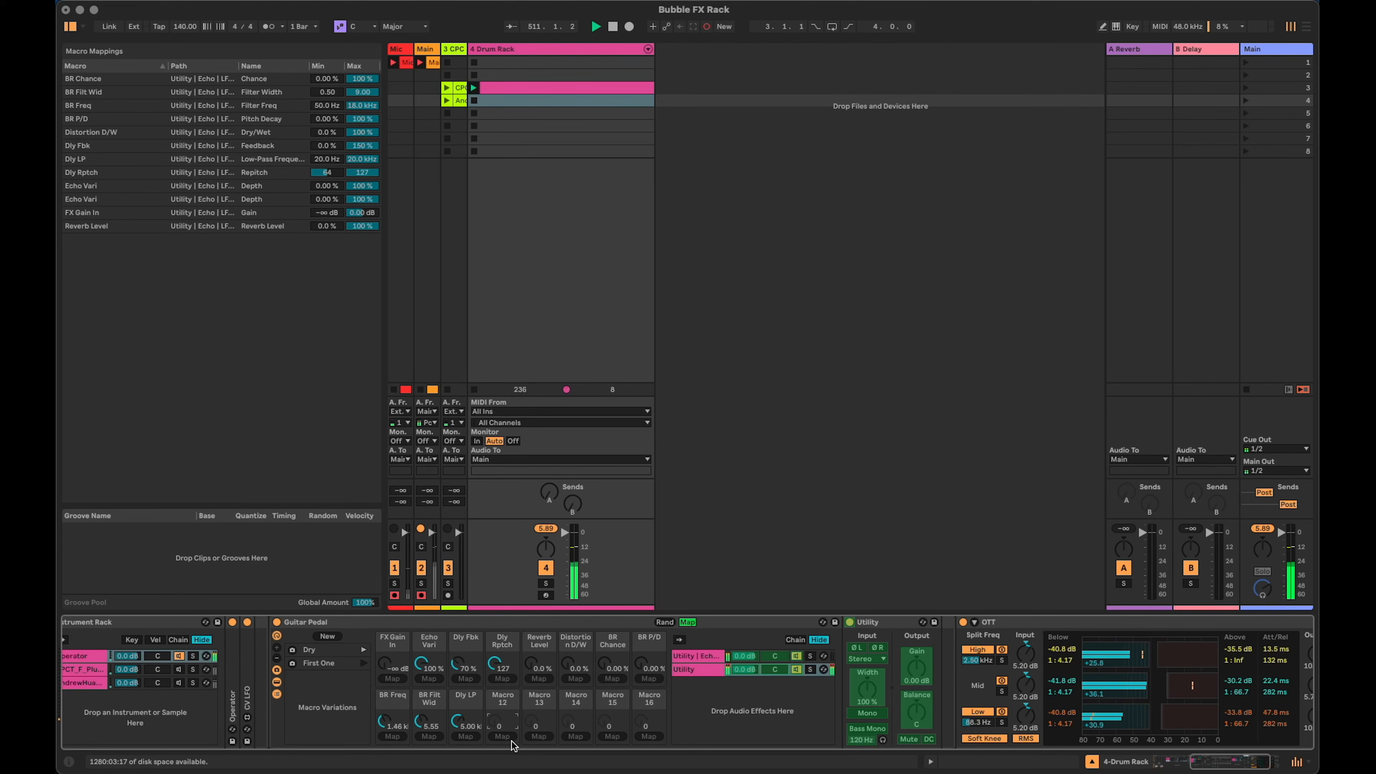
left_click(917, 671)
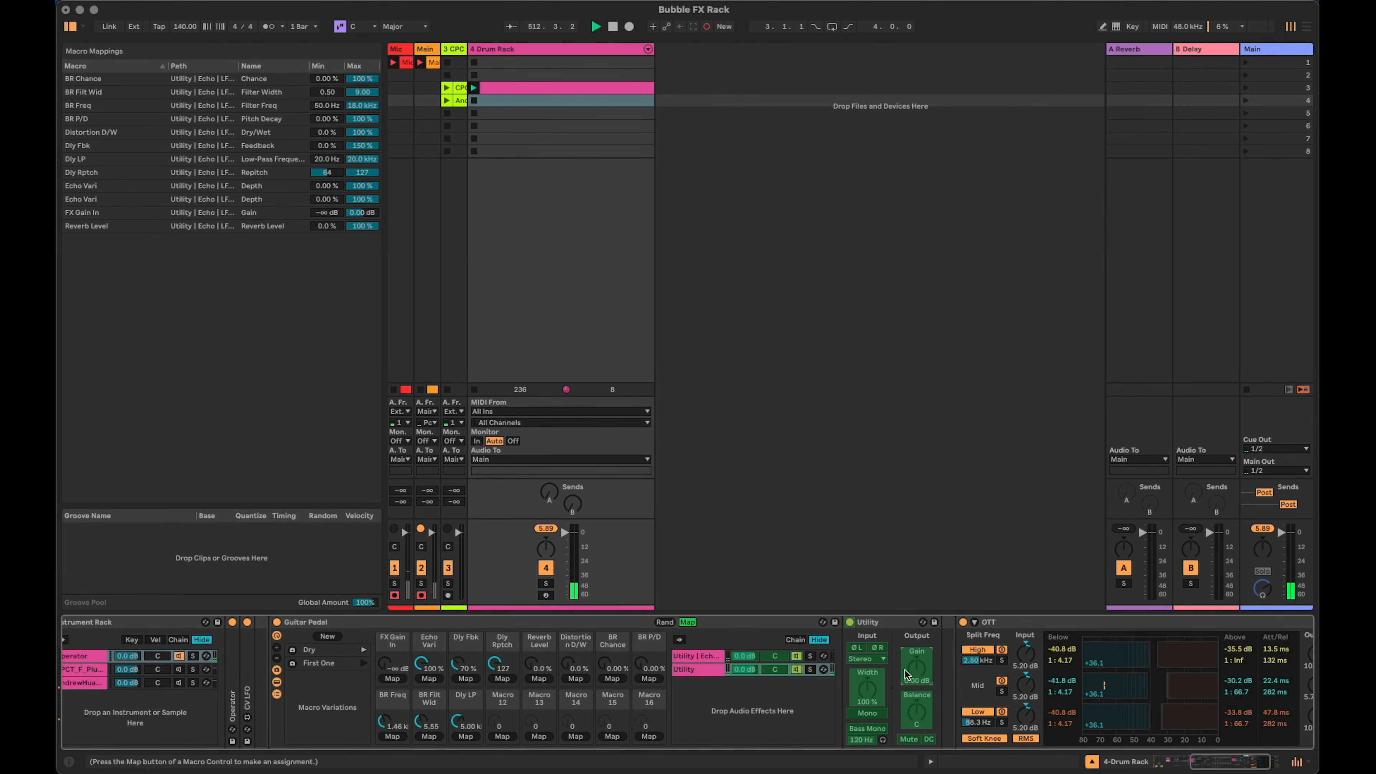
left_click(509, 737)
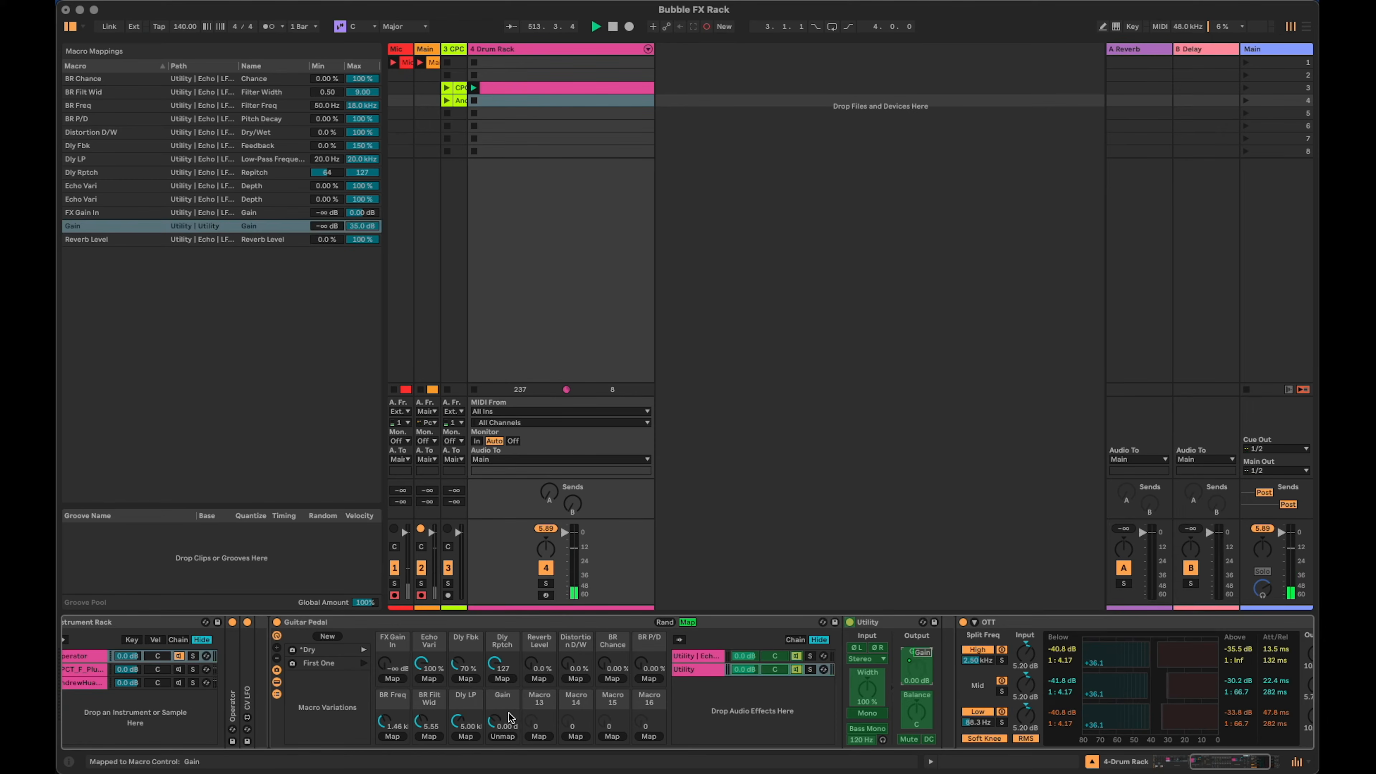
Set the maximum of the second chain's Gain mapping to 0.00 dB and raise its macro to 0.00 dB.
left_click(357, 227)
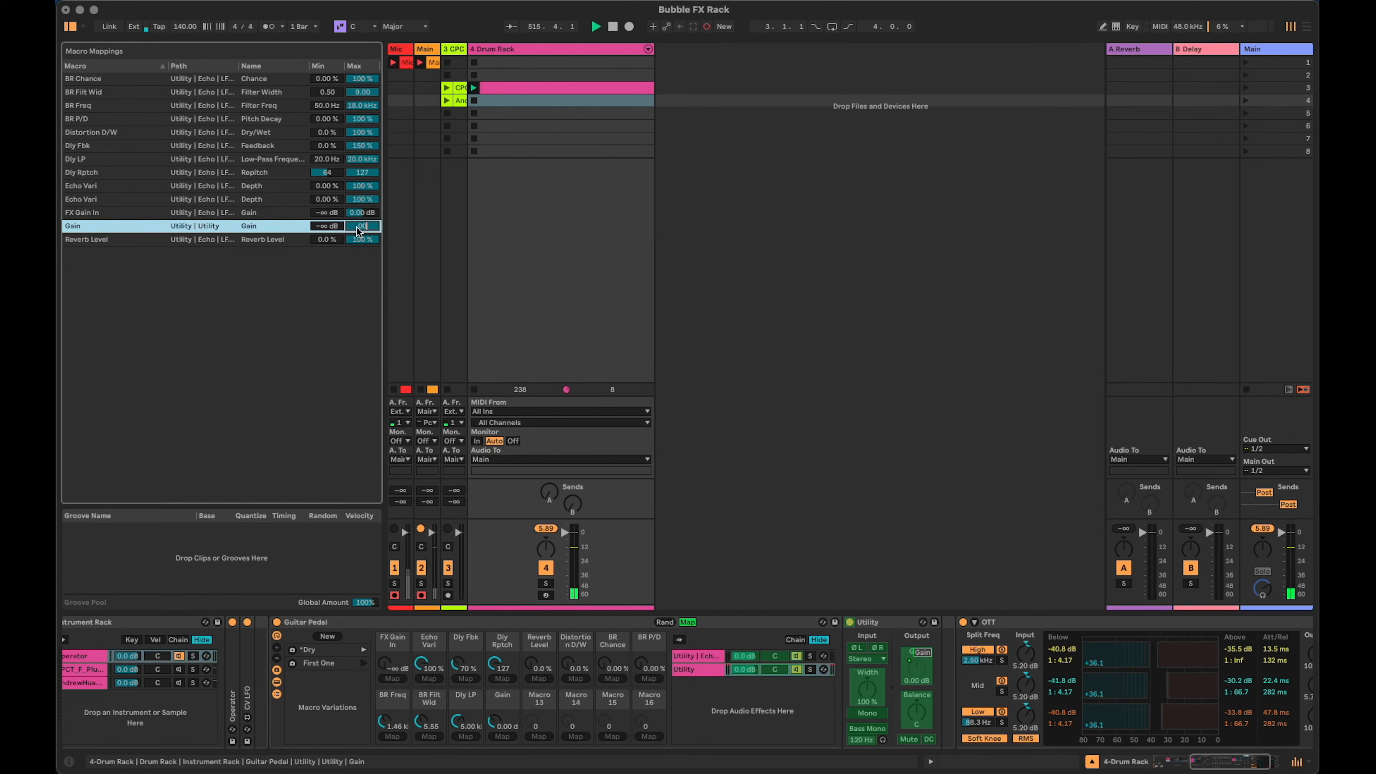
key("Return")
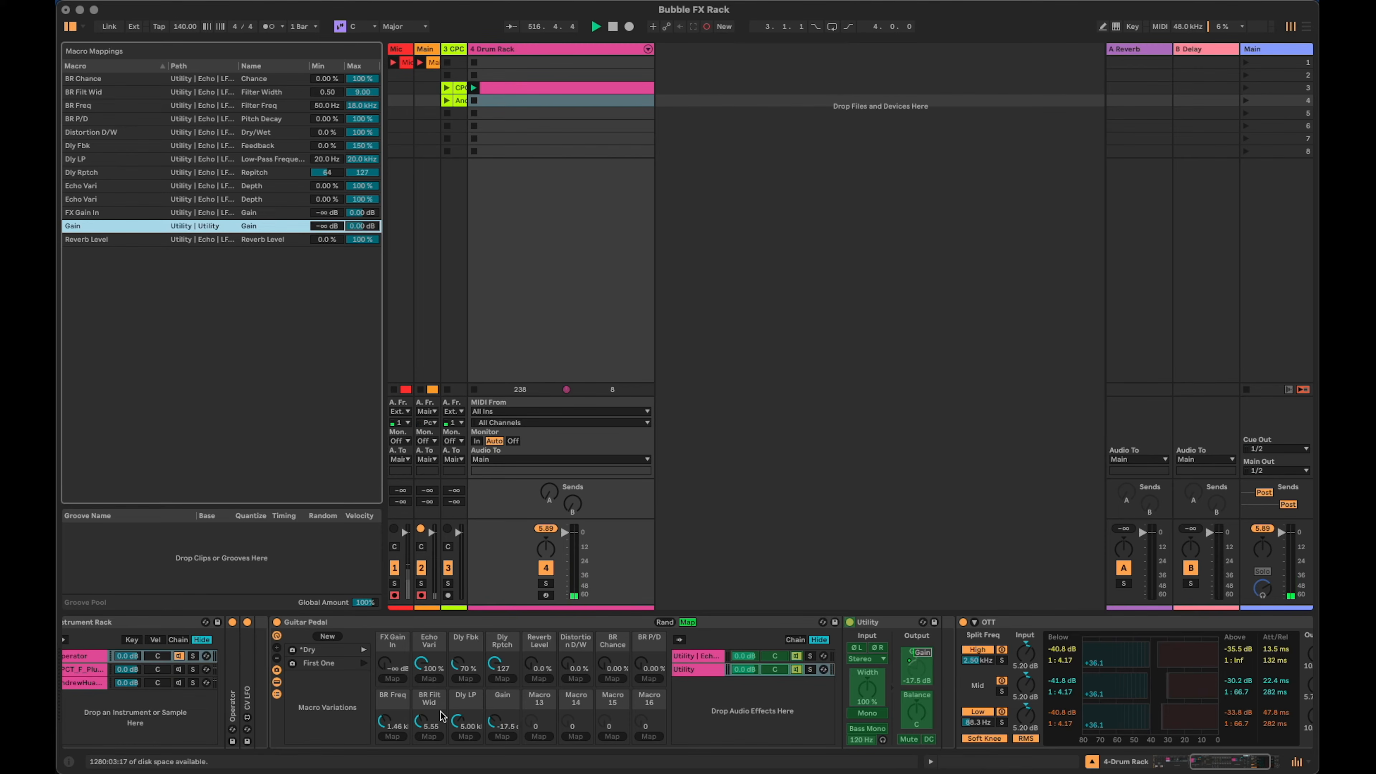
left_click_drag(495, 723, 502, 705)
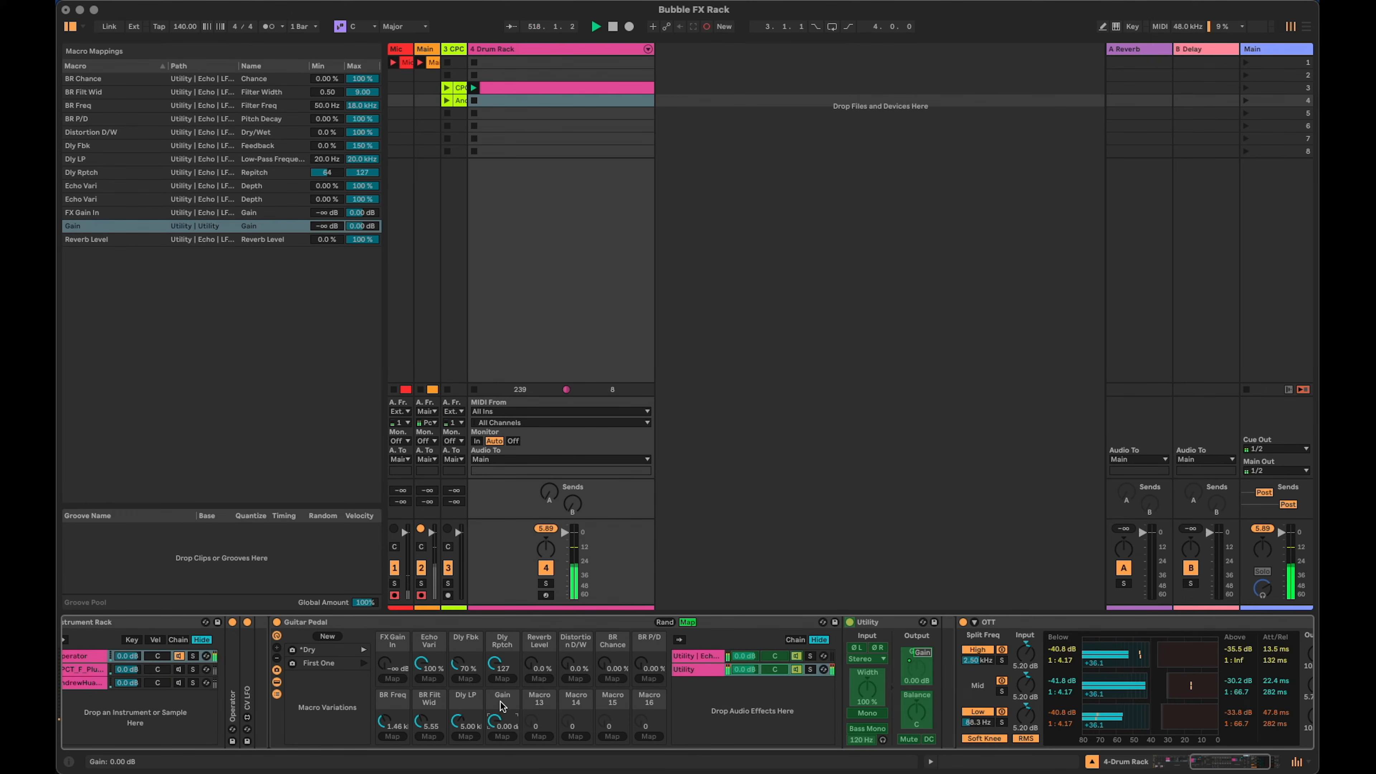
Rename the twelfth macro Dry Gain.
key("super+r")
type("Dry Gain")
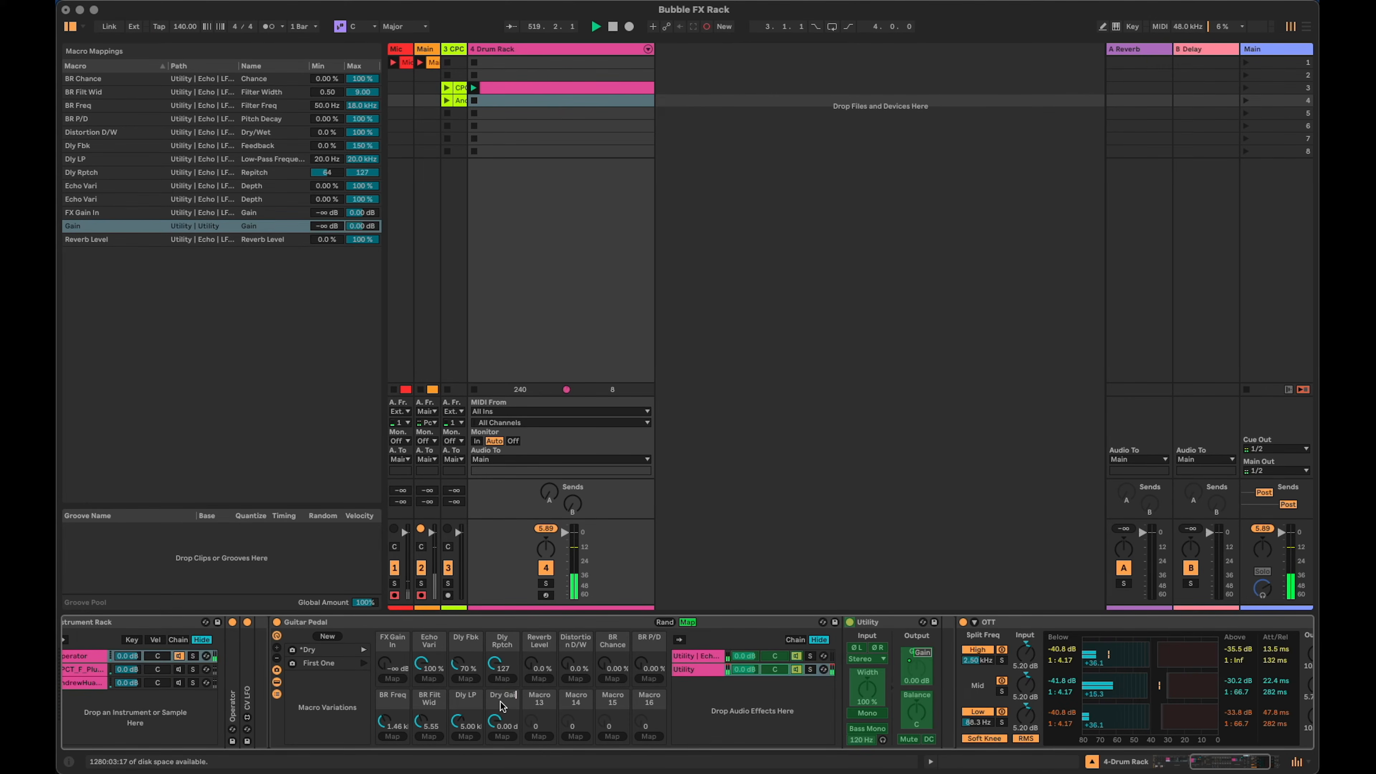
key("Return")
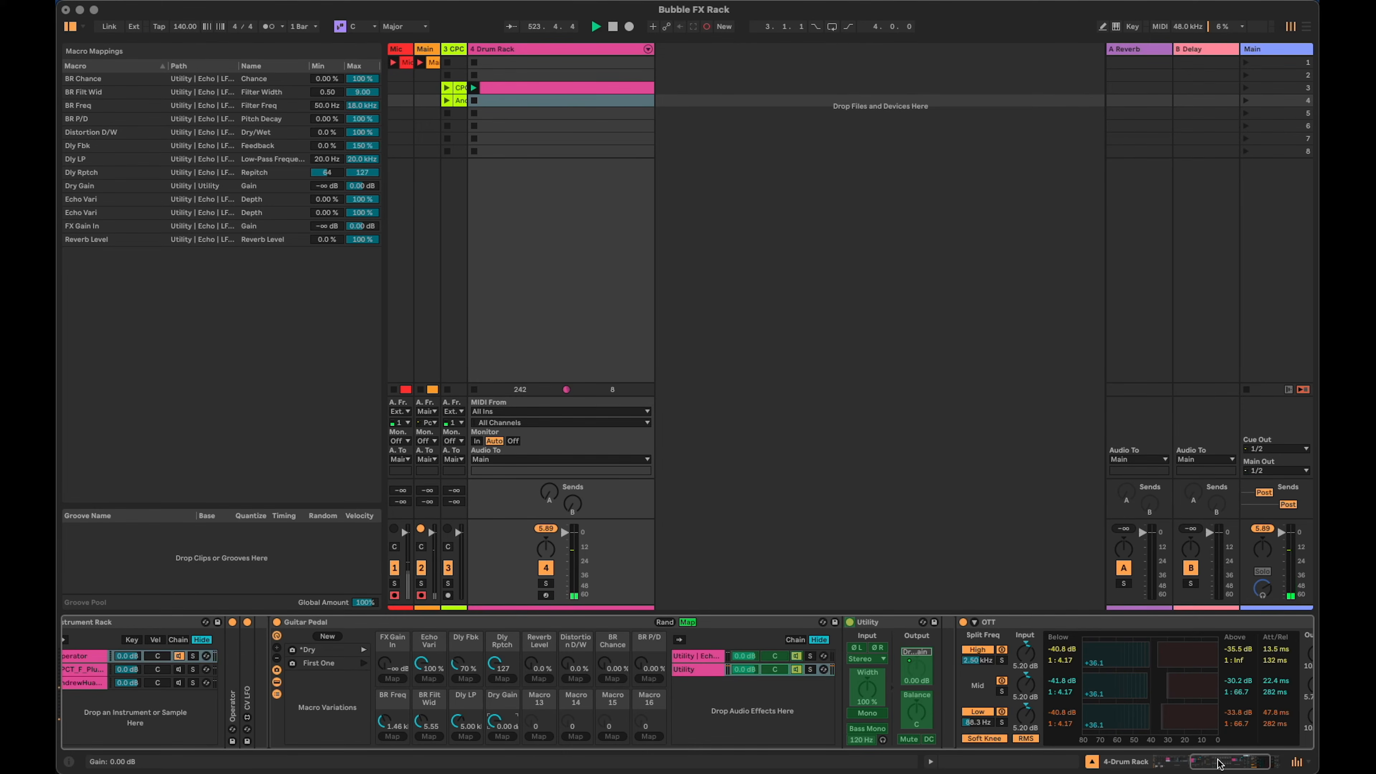
Leave macro mapping and set FX Gain In to about -6.6 dB, Reverb Level to 48% and Dry Gain to -inf dB.
left_click_drag(1218, 764, 1209, 764)
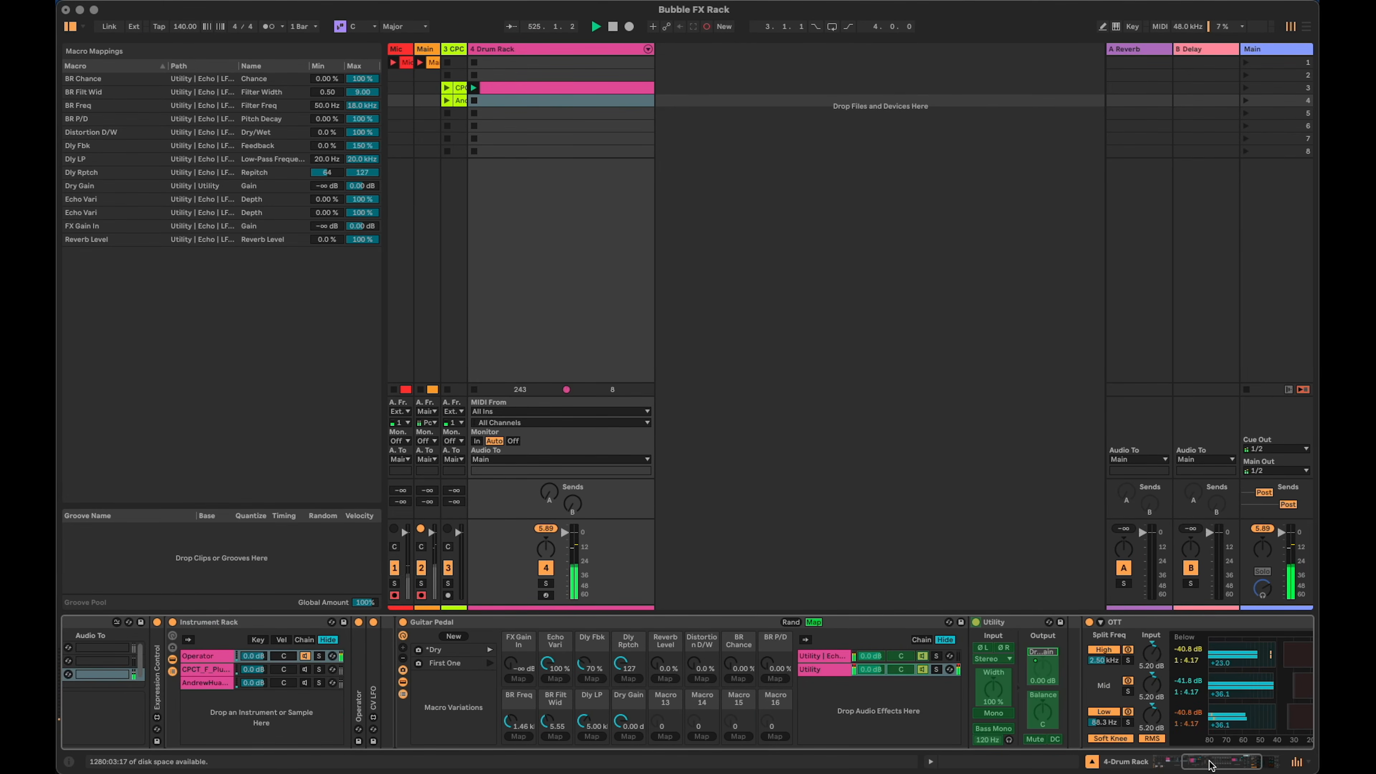
left_click(813, 622)
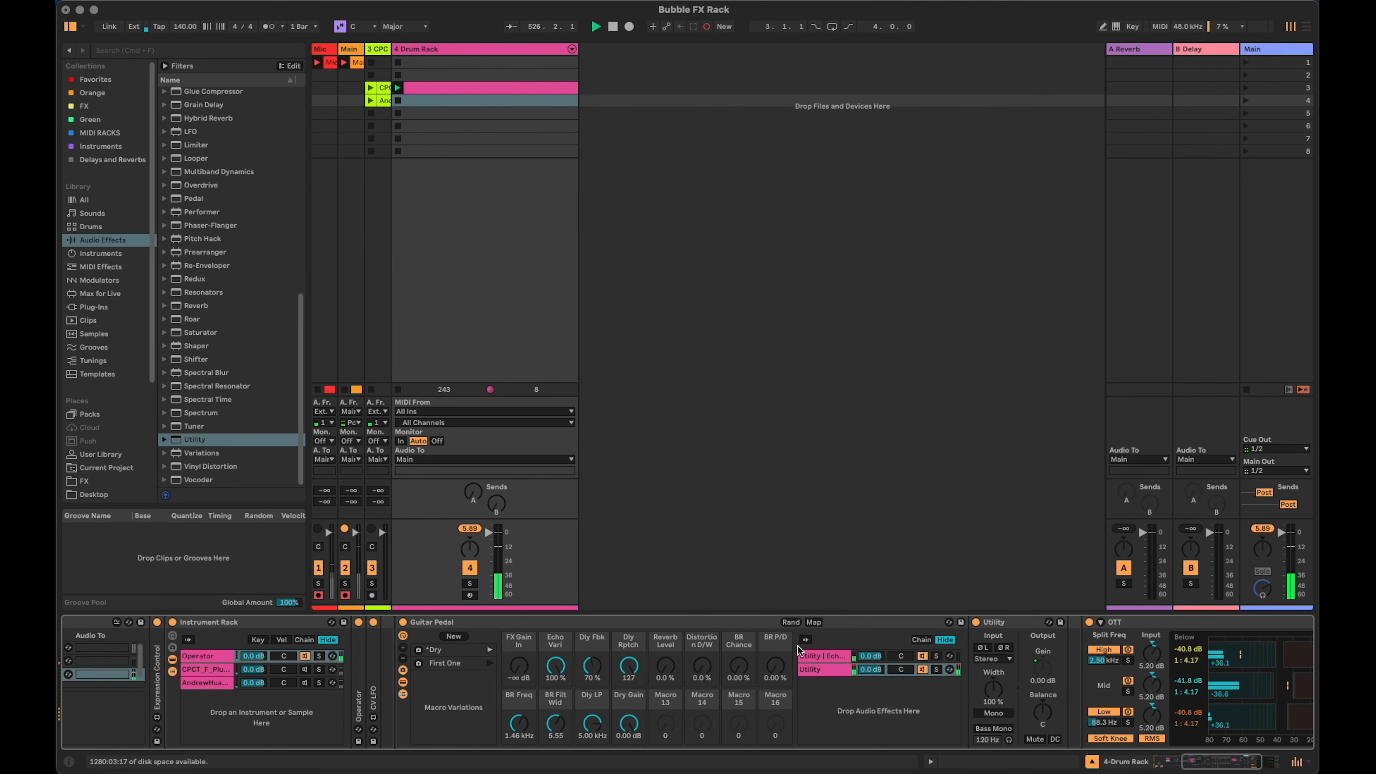
left_click_drag(514, 659, 513, 631)
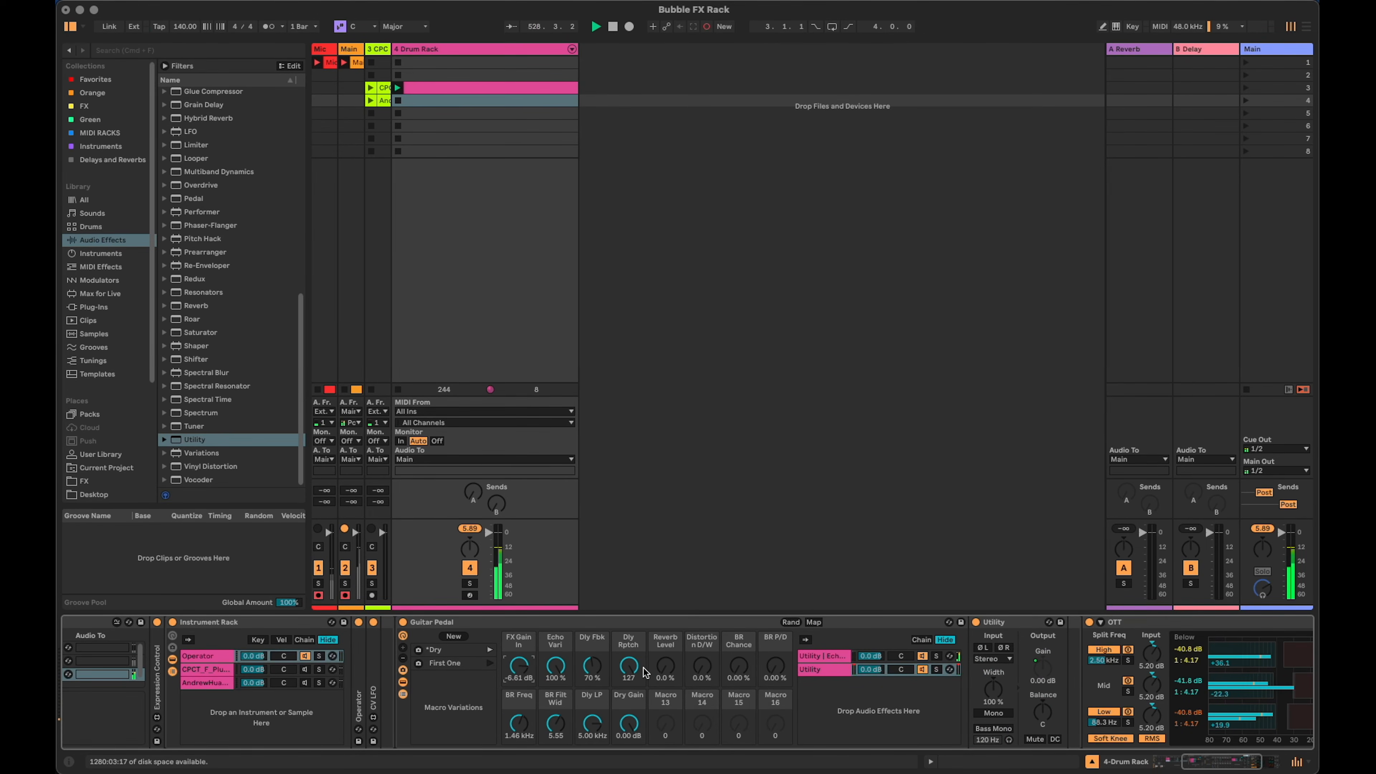
left_click_drag(672, 672, 672, 645)
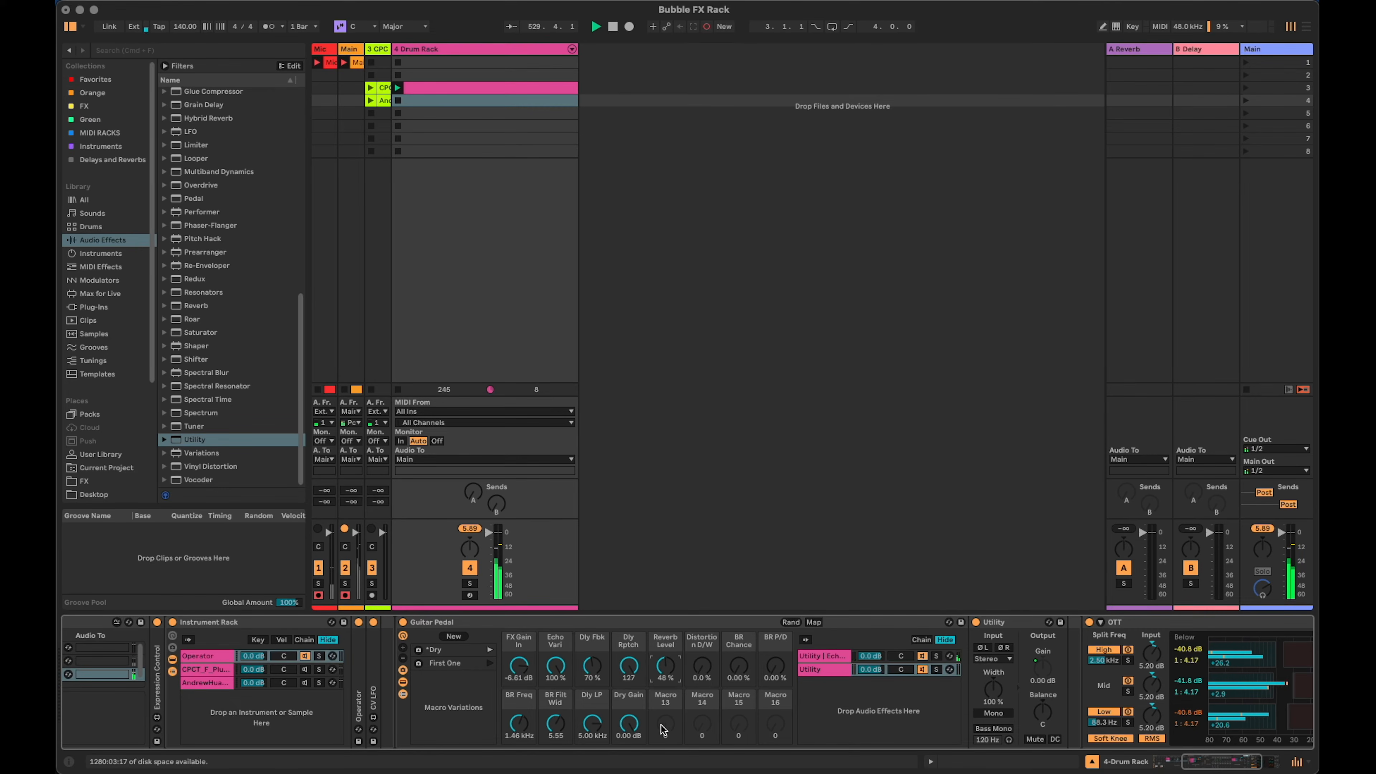
left_click_drag(630, 725, 630, 759)
Set Dly Fbk to 27%, Reverb Level to 75%, Dly LP to 1.47 kHz and FX Gain In to 0.00 dB.
left_click_drag(535, 679, 535, 692)
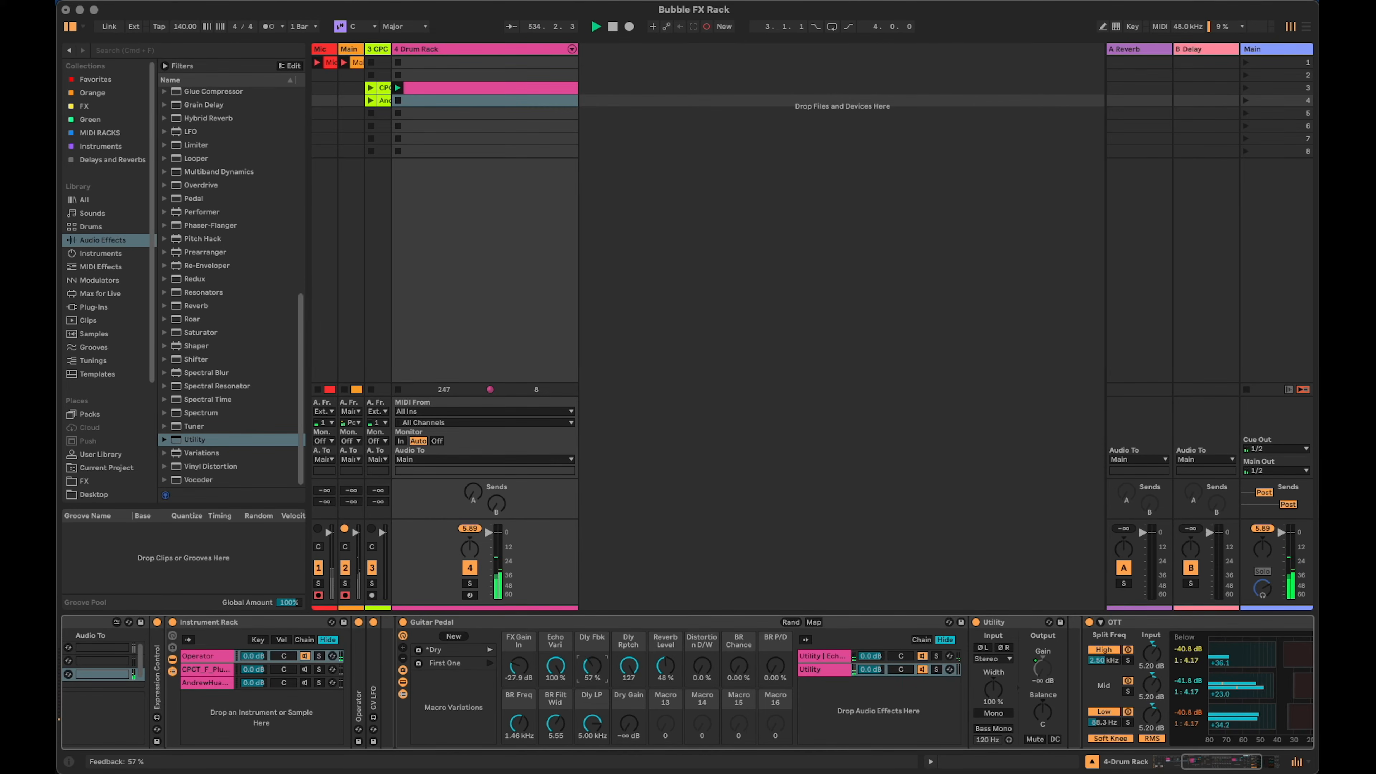
left_click_drag(592, 665, 593, 668)
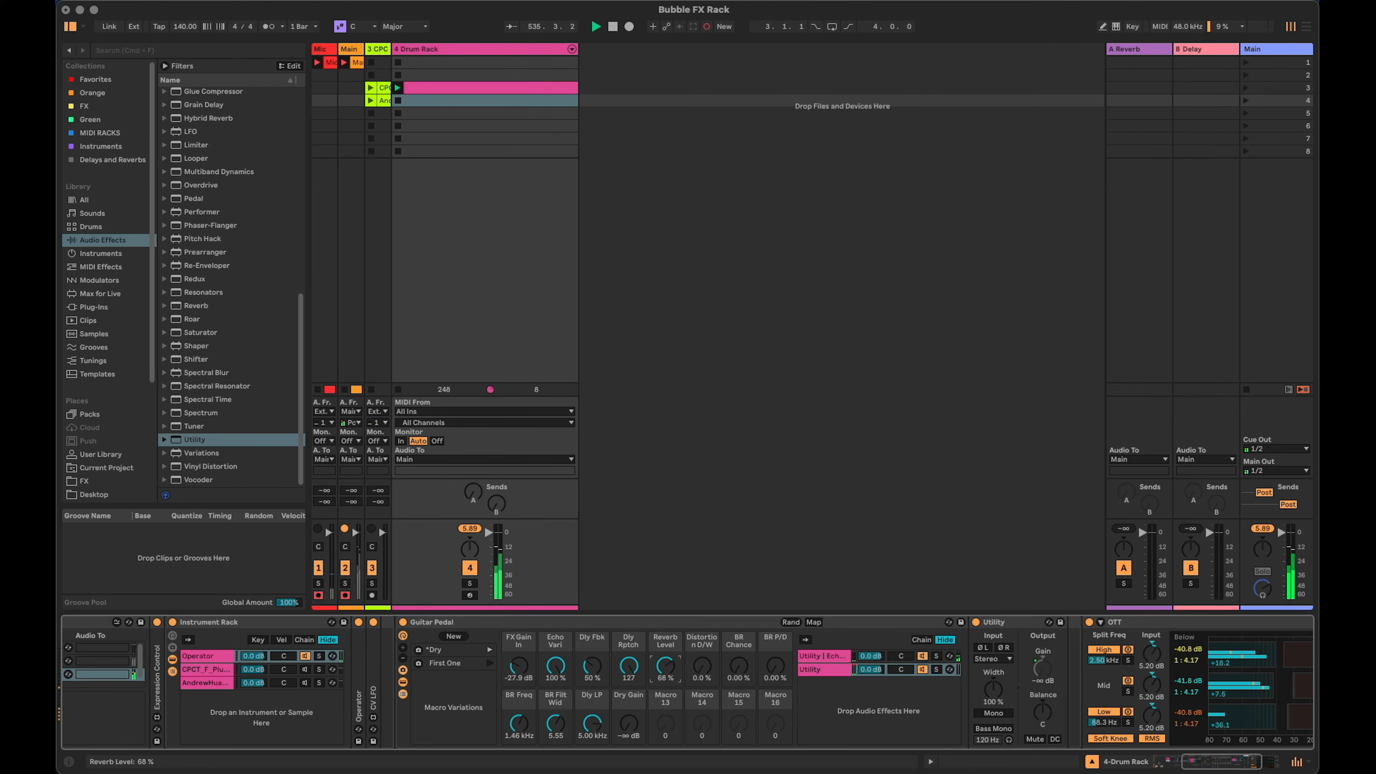
left_click_drag(592, 723, 592, 733)
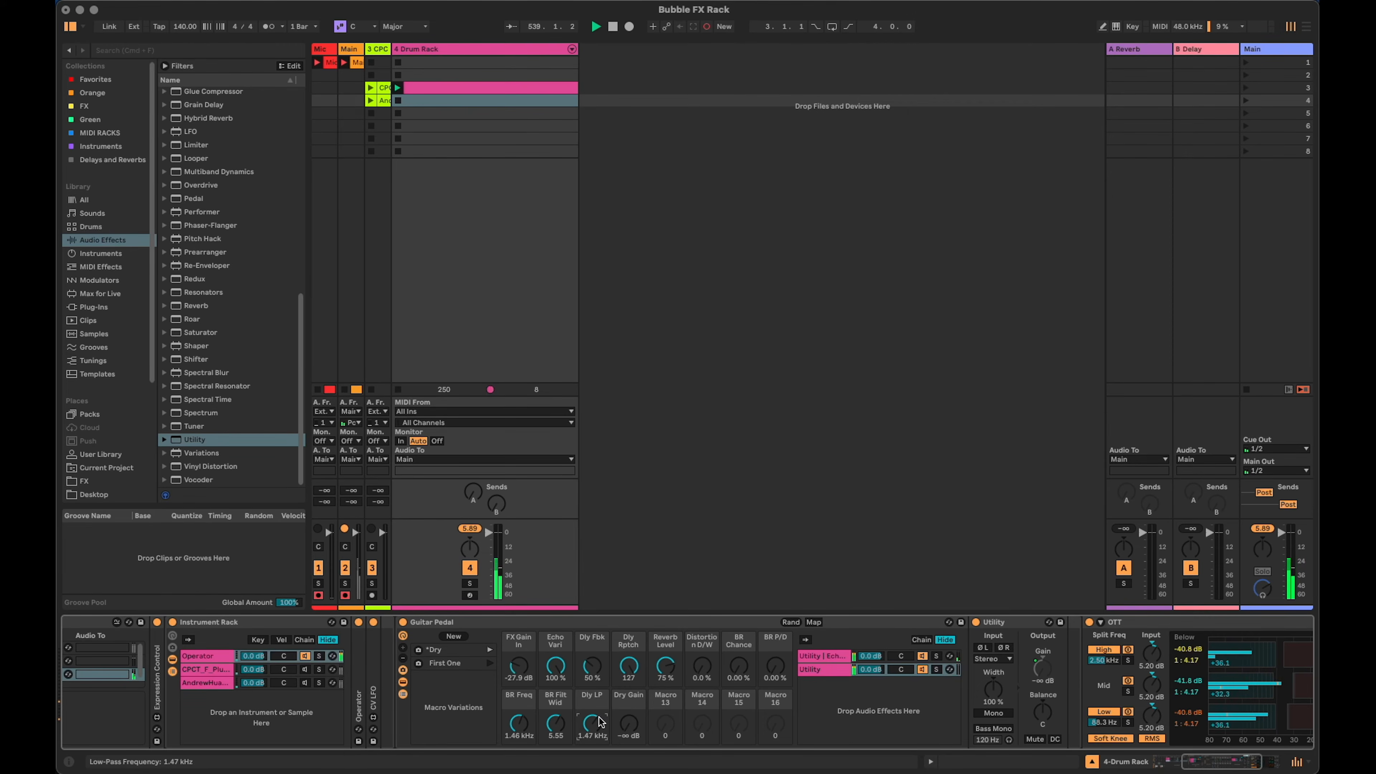
left_click_drag(586, 667, 517, 591)
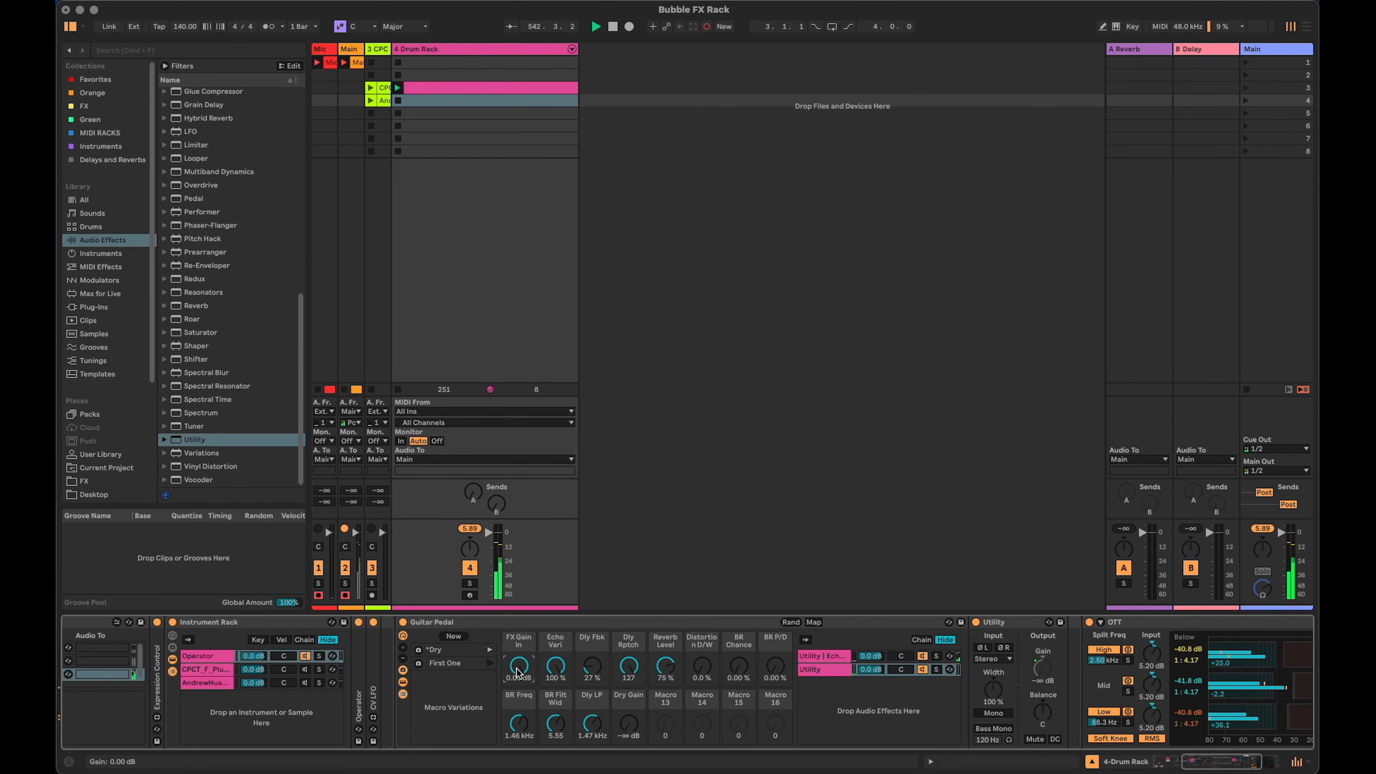
Store the current macro settings as a new variation named Bit Of Control.
left_click(456, 635)
left_click(458, 677)
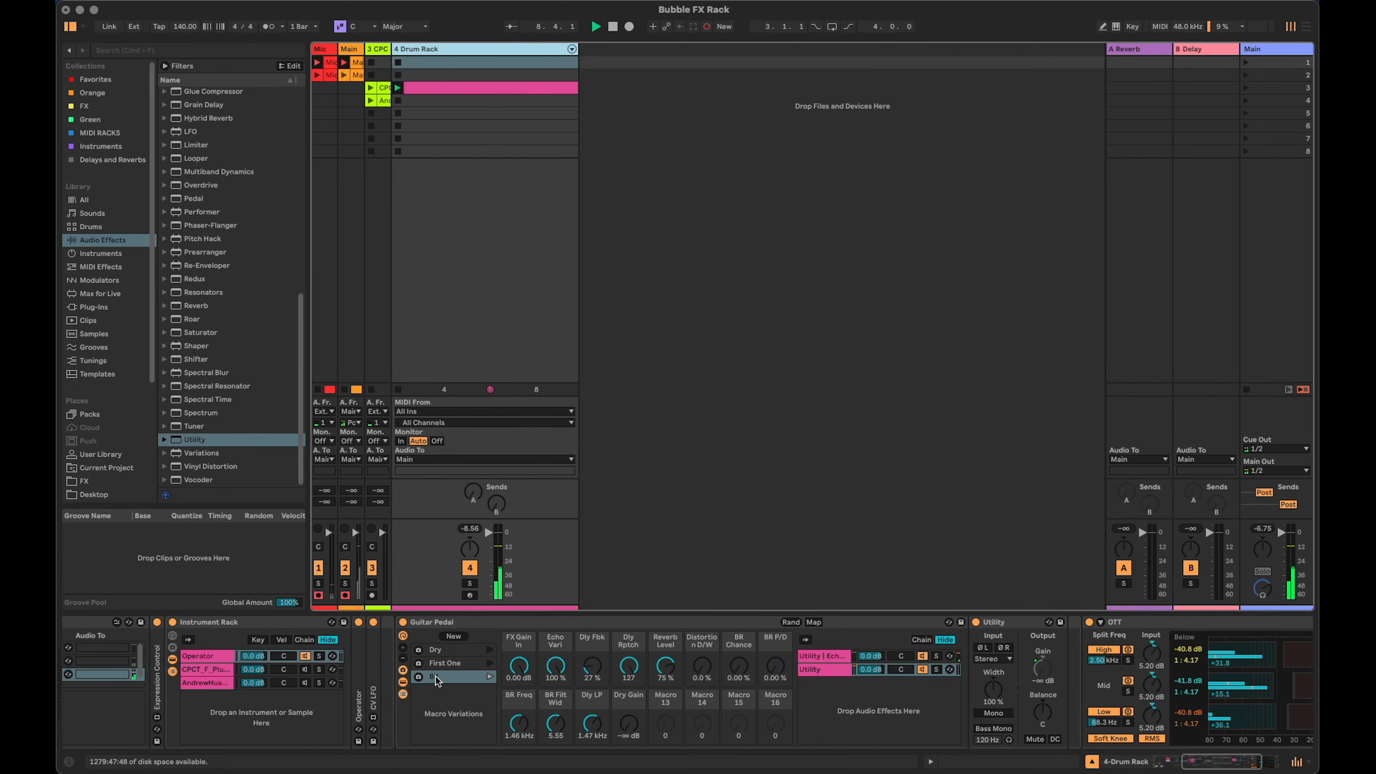
left_click(437, 678)
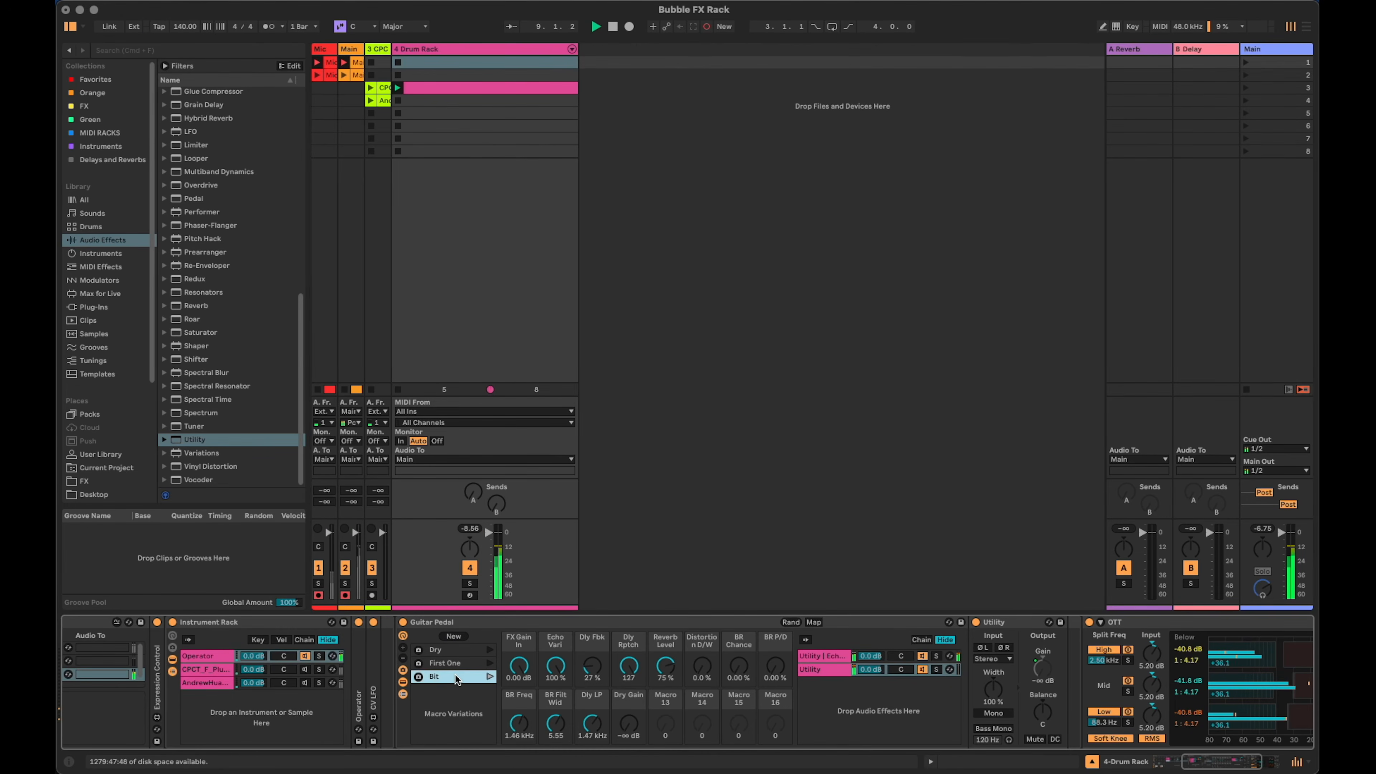
type("Of No")
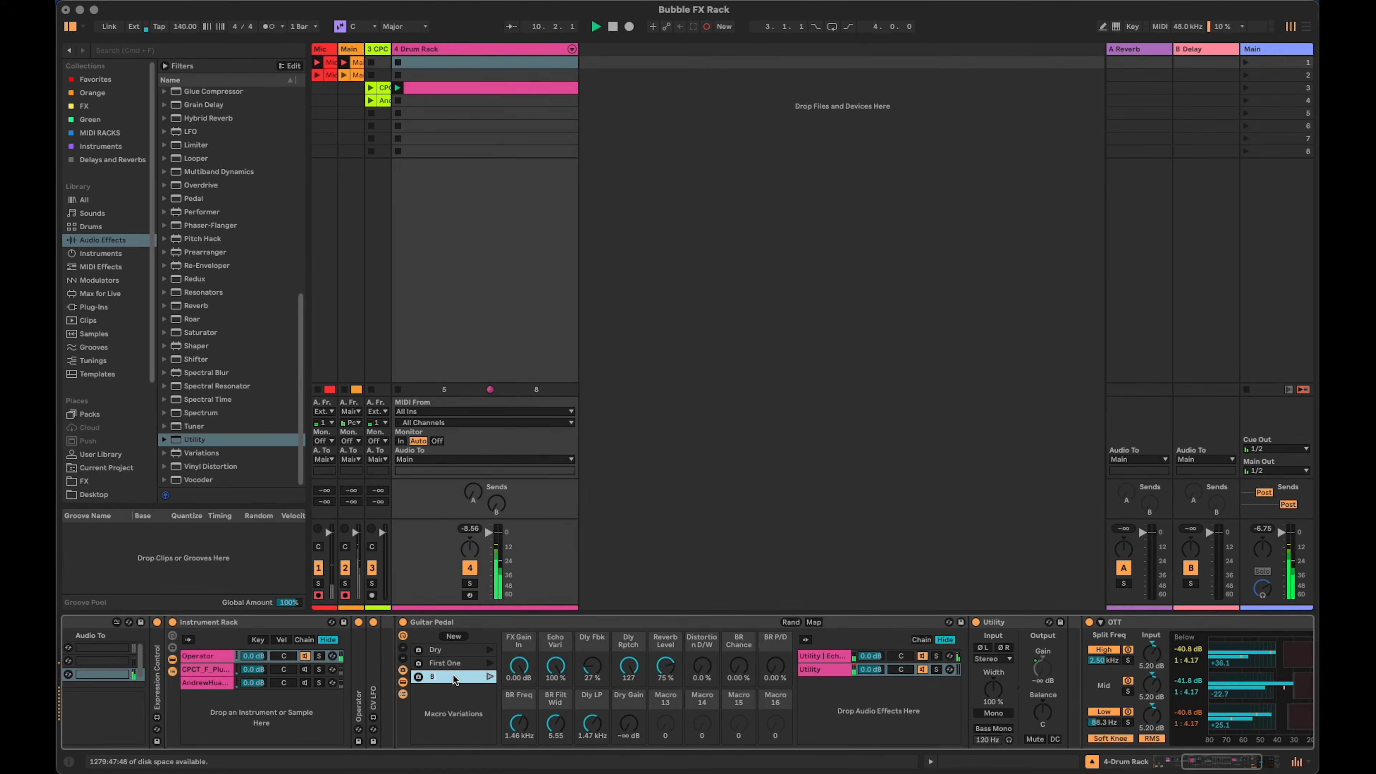
type("ntrol")
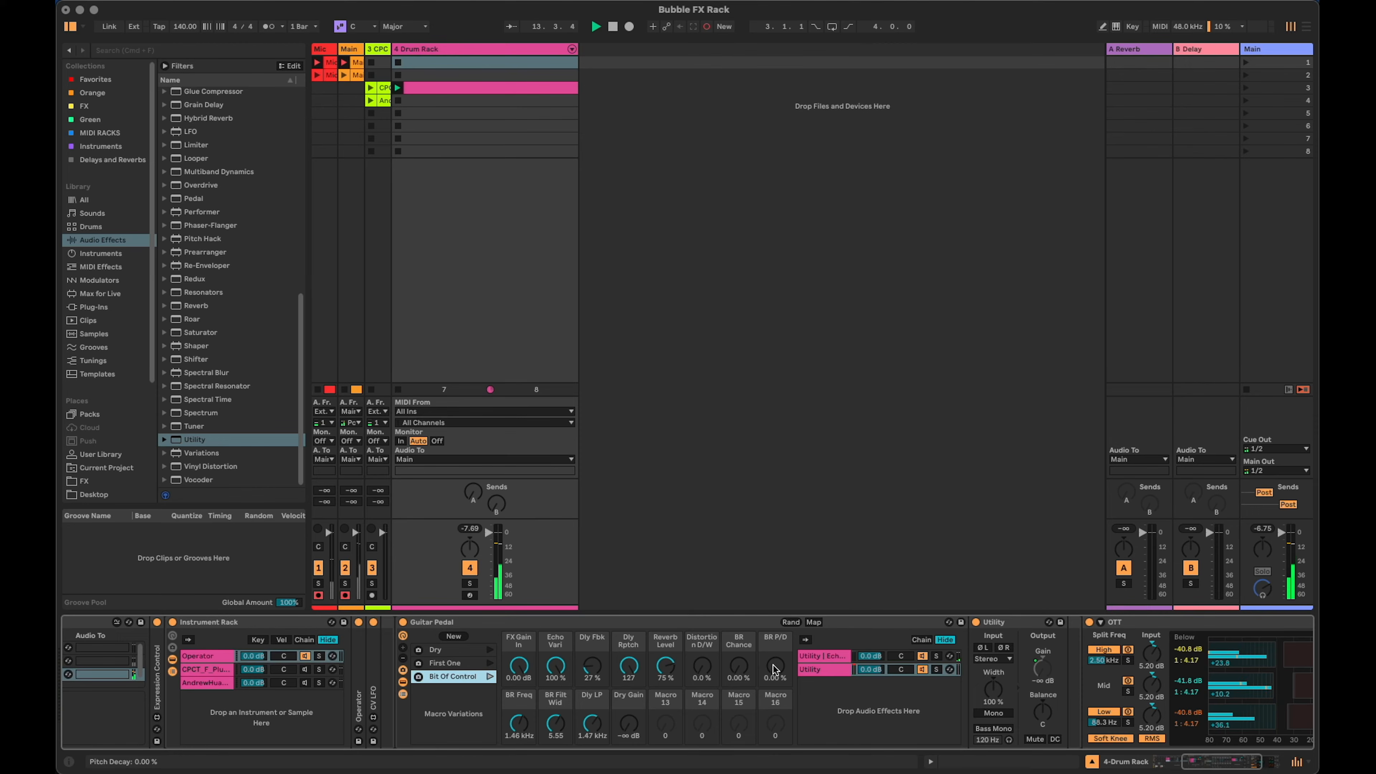
Raise BR Chance to 100% and narrow BR Filt Wid to 2.71.
left_click_drag(738, 666, 738, 612)
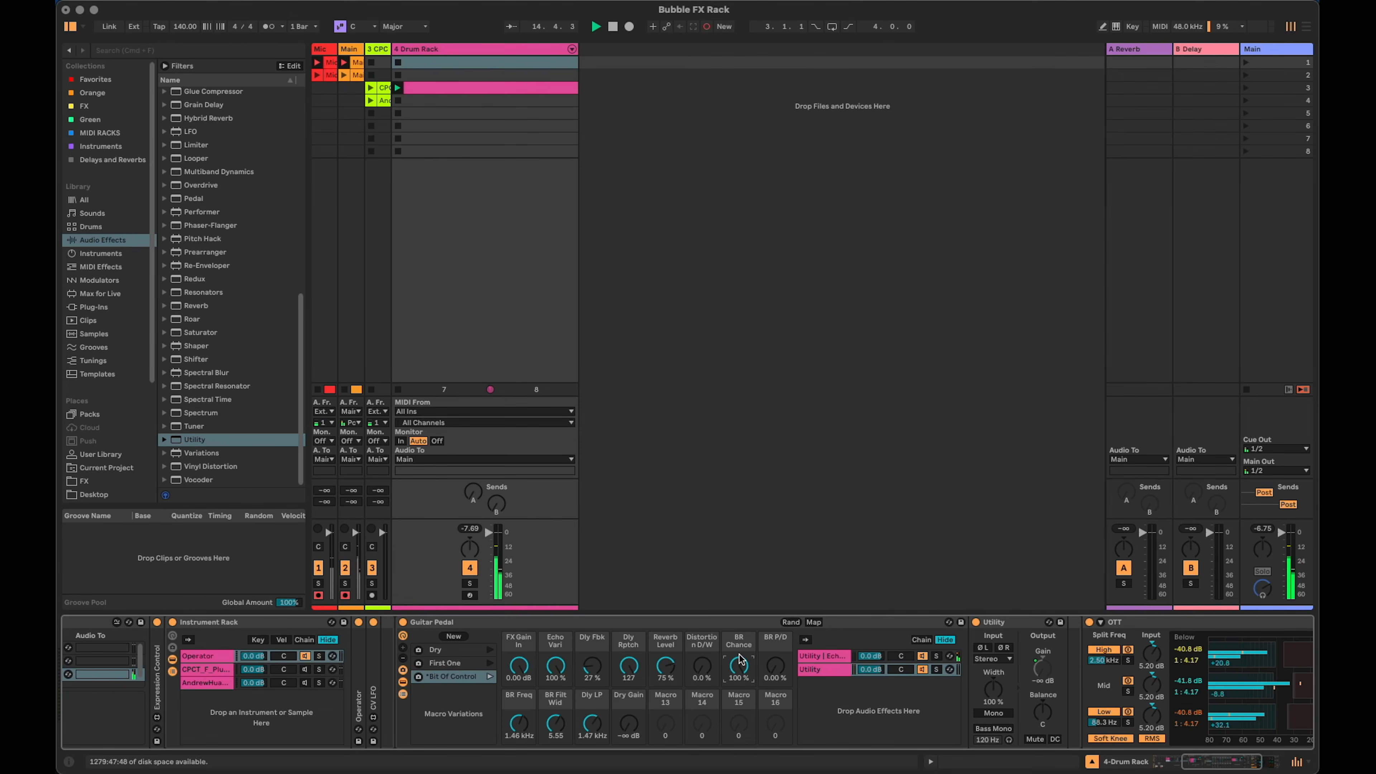
left_click_drag(543, 727, 543, 754)
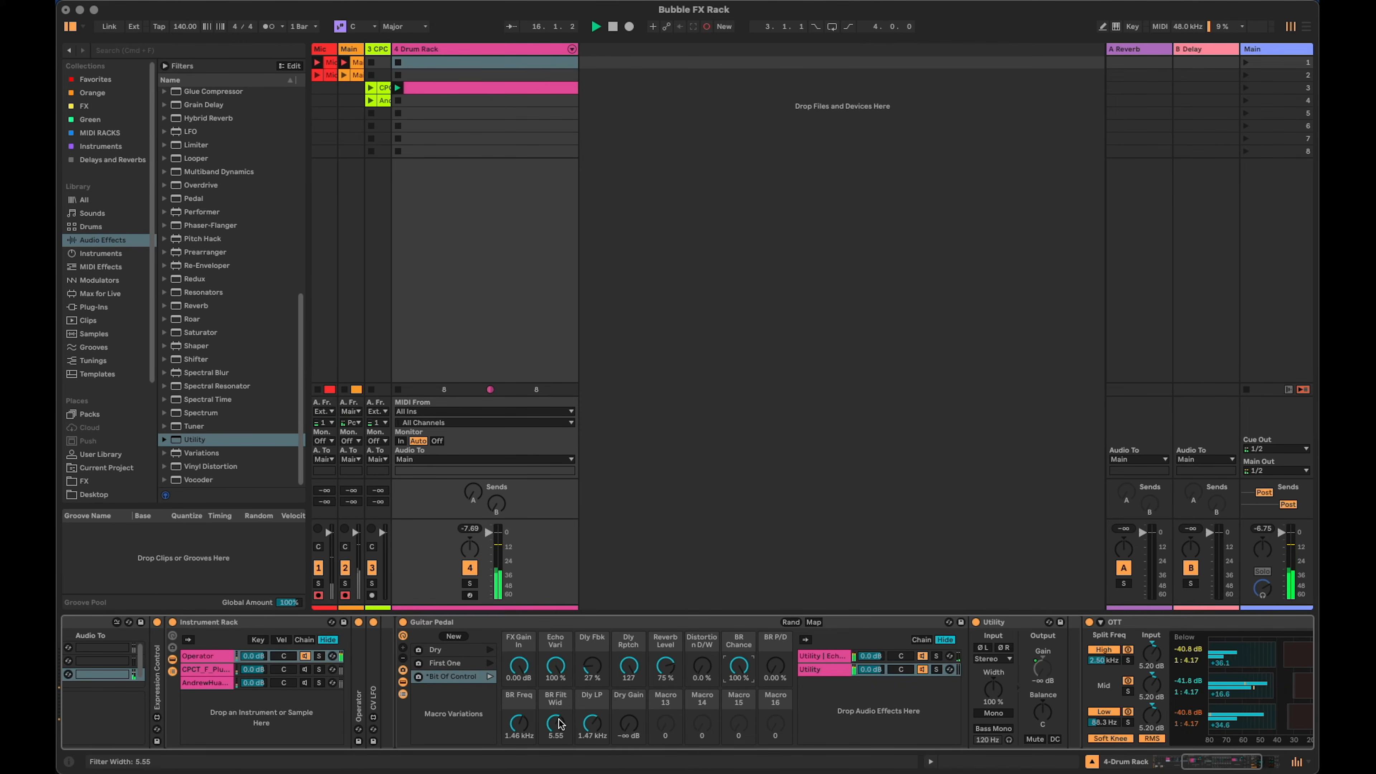
left_click_drag(556, 724, 555, 763)
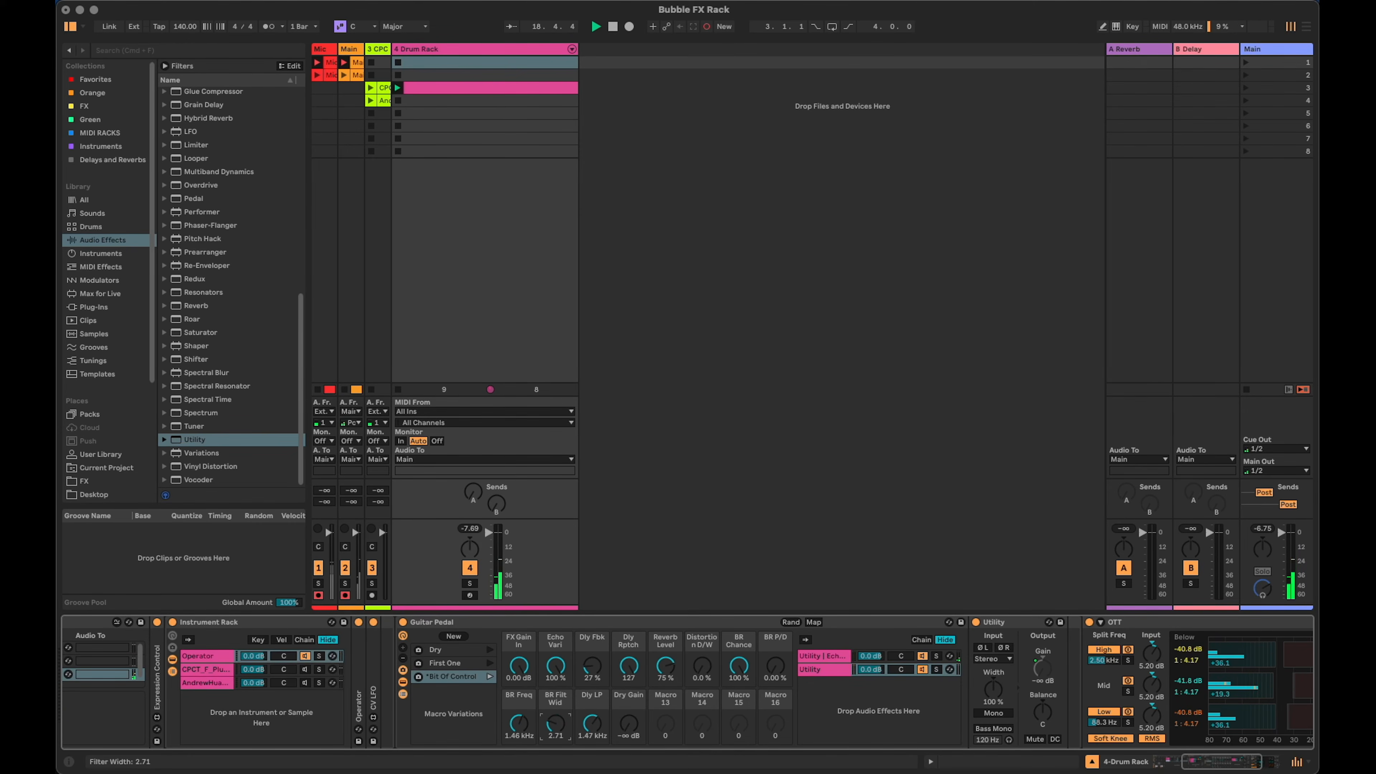
Fold OTT, unfold Beat Repeat in the rack's first chain, and set BR Filt Wid to 1.24 and BR Freq to 2.57 kHz.
double_click(1177, 621)
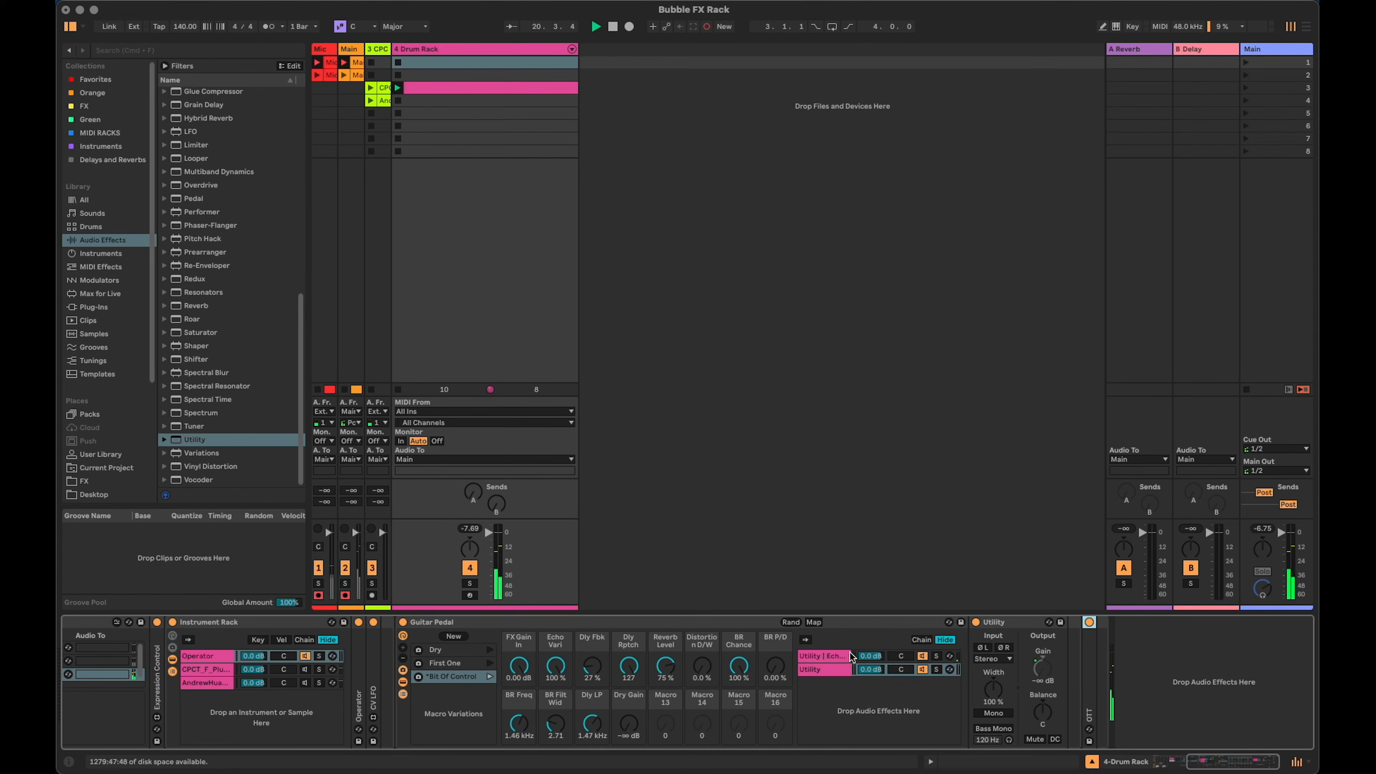
left_click(827, 656)
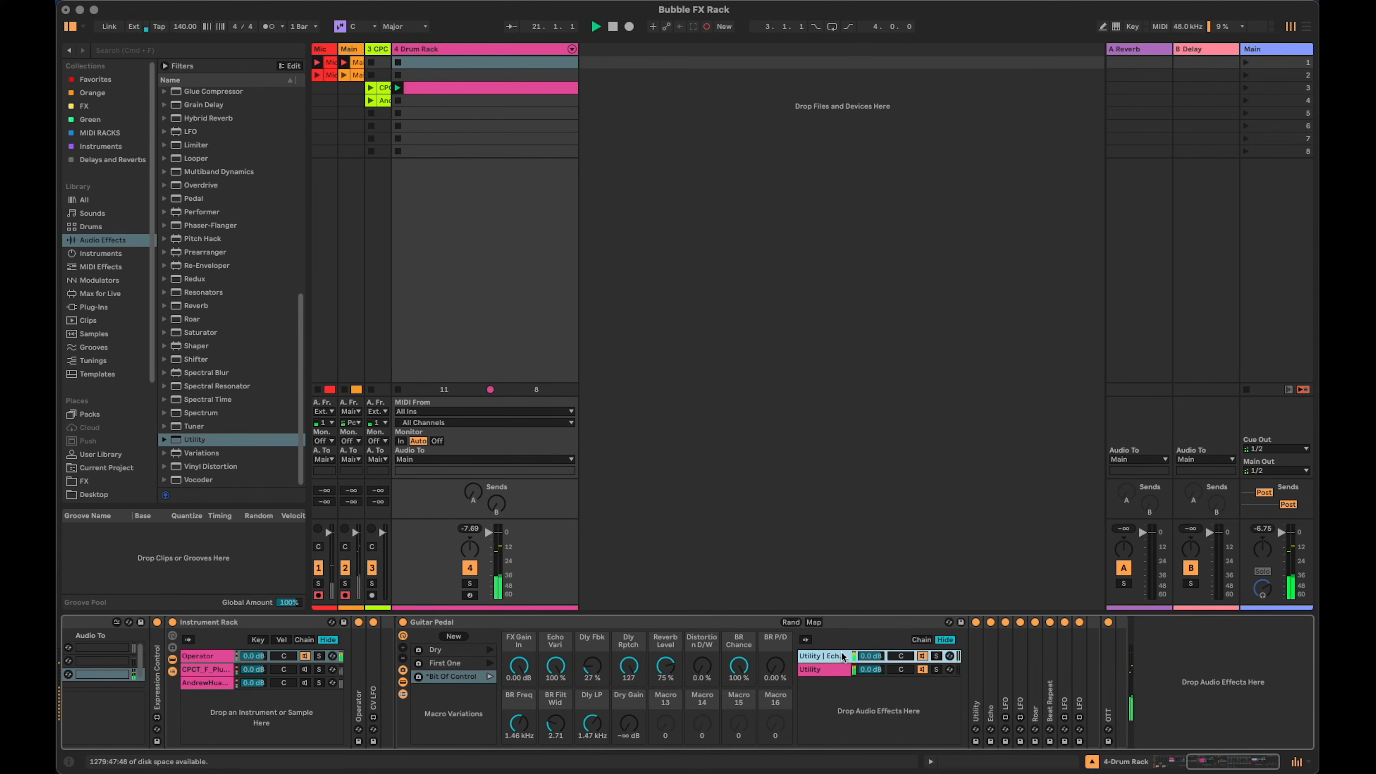
double_click(1052, 678)
left_click_drag(555, 722, 516, 725)
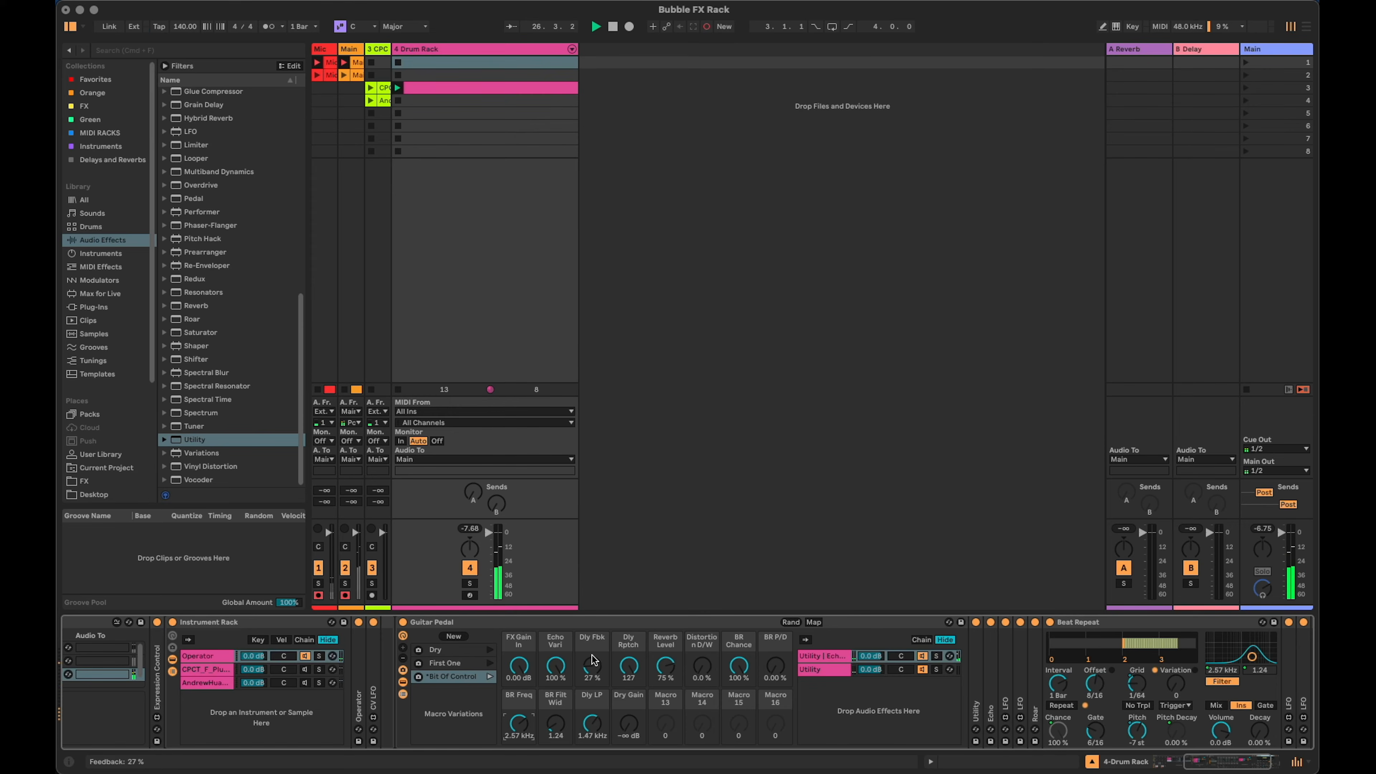
Set Dly Rptch to 0, Reverb Level to 0.0%, Dly Fbk to 92%, Dry Gain to -27.0 dB and BR P/D to 68.5%.
left_click_drag(629, 666, 630, 666)
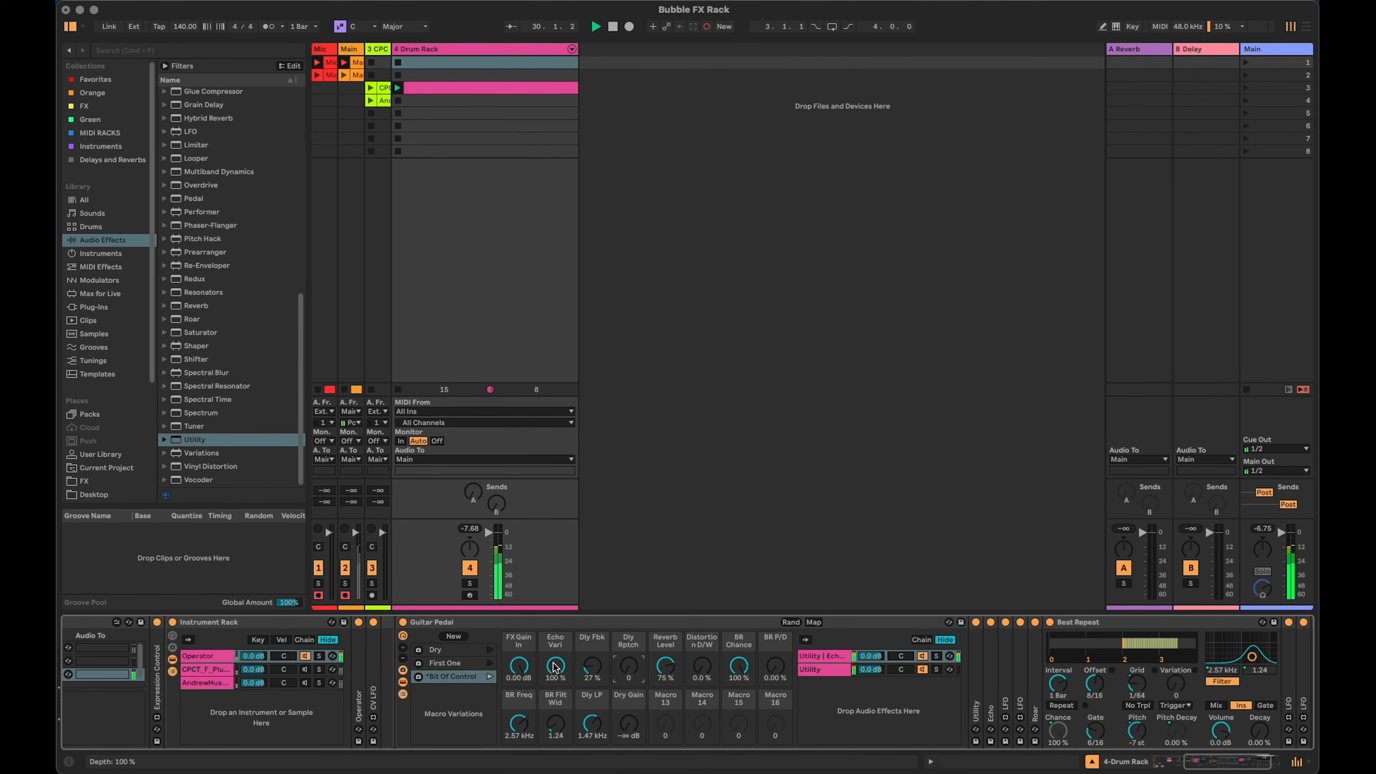
left_click_drag(669, 664, 669, 719)
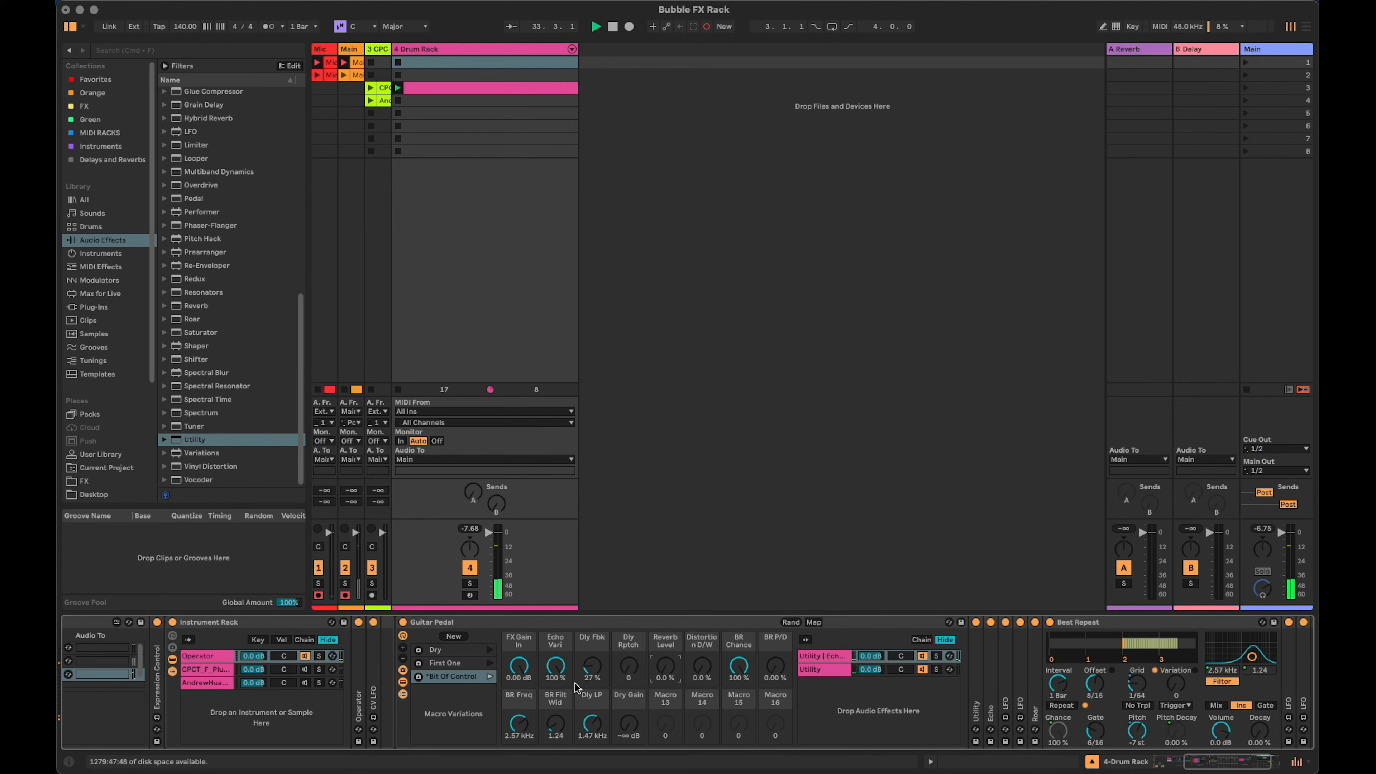
left_click_drag(580, 678, 580, 671)
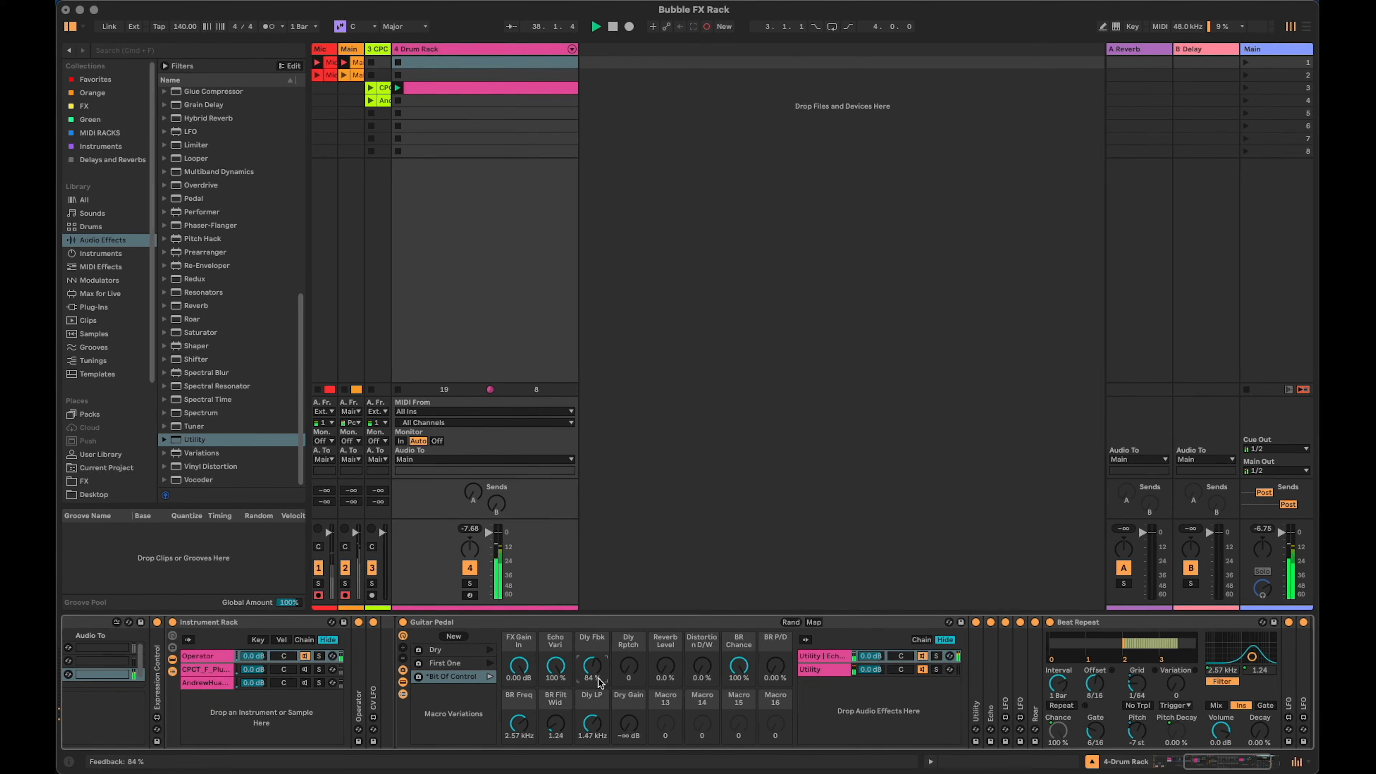
left_click_drag(628, 721, 628, 711)
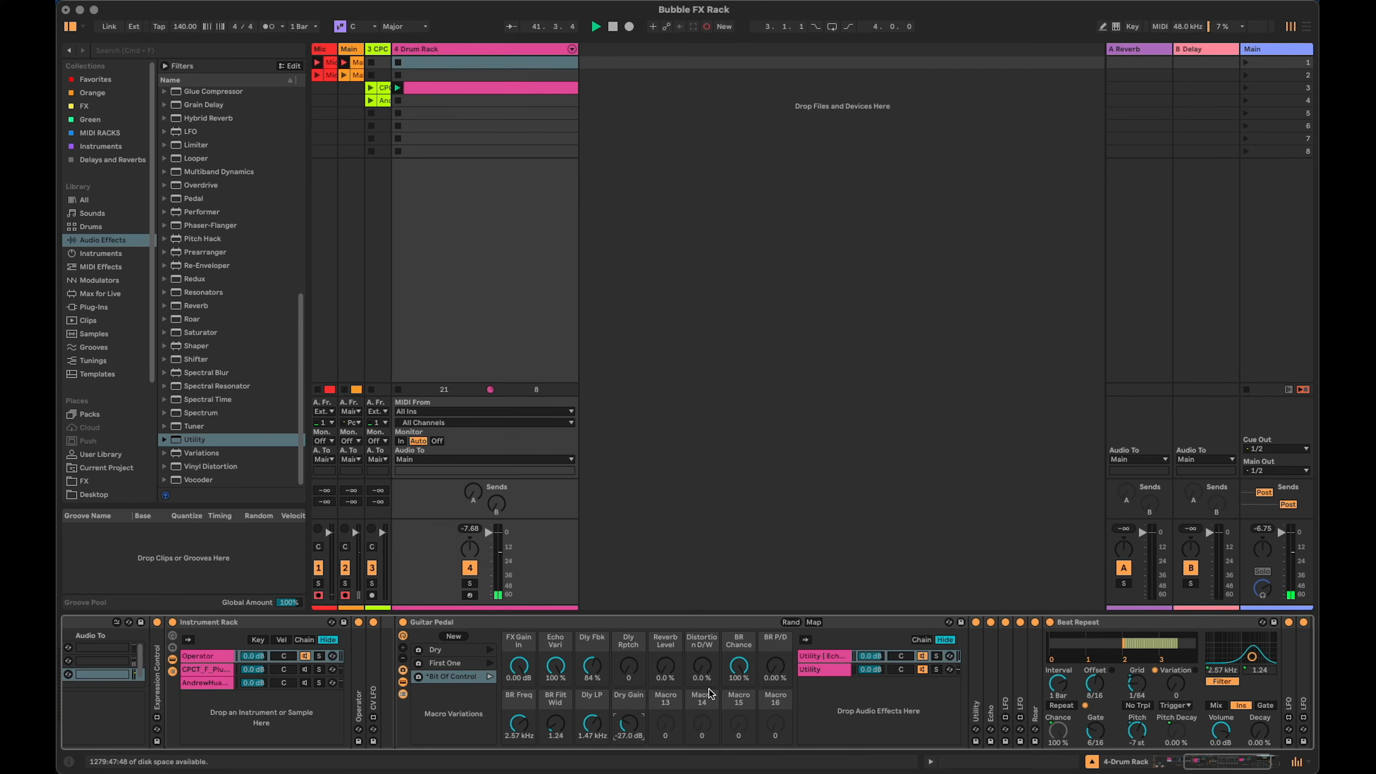
left_click_drag(768, 678, 768, 657)
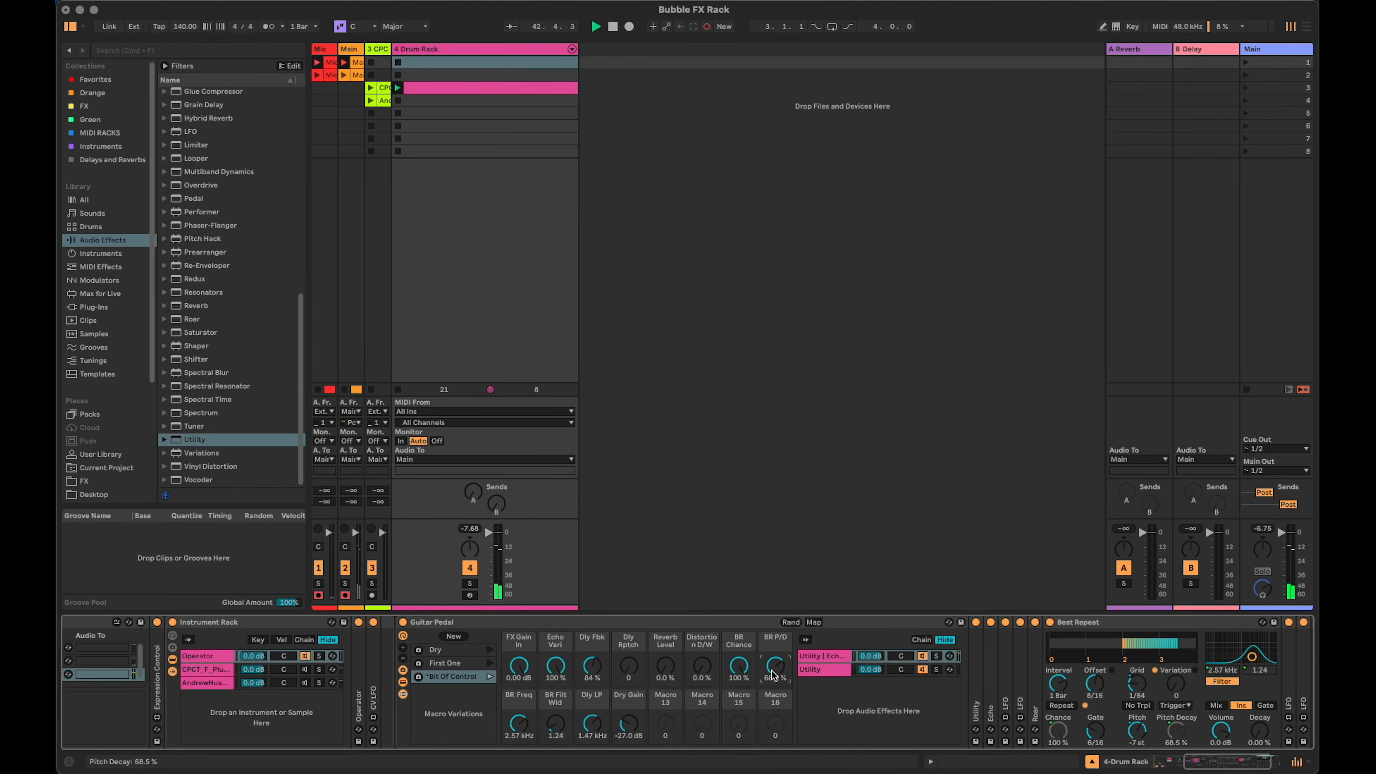
left_click_drag(592, 672, 592, 666)
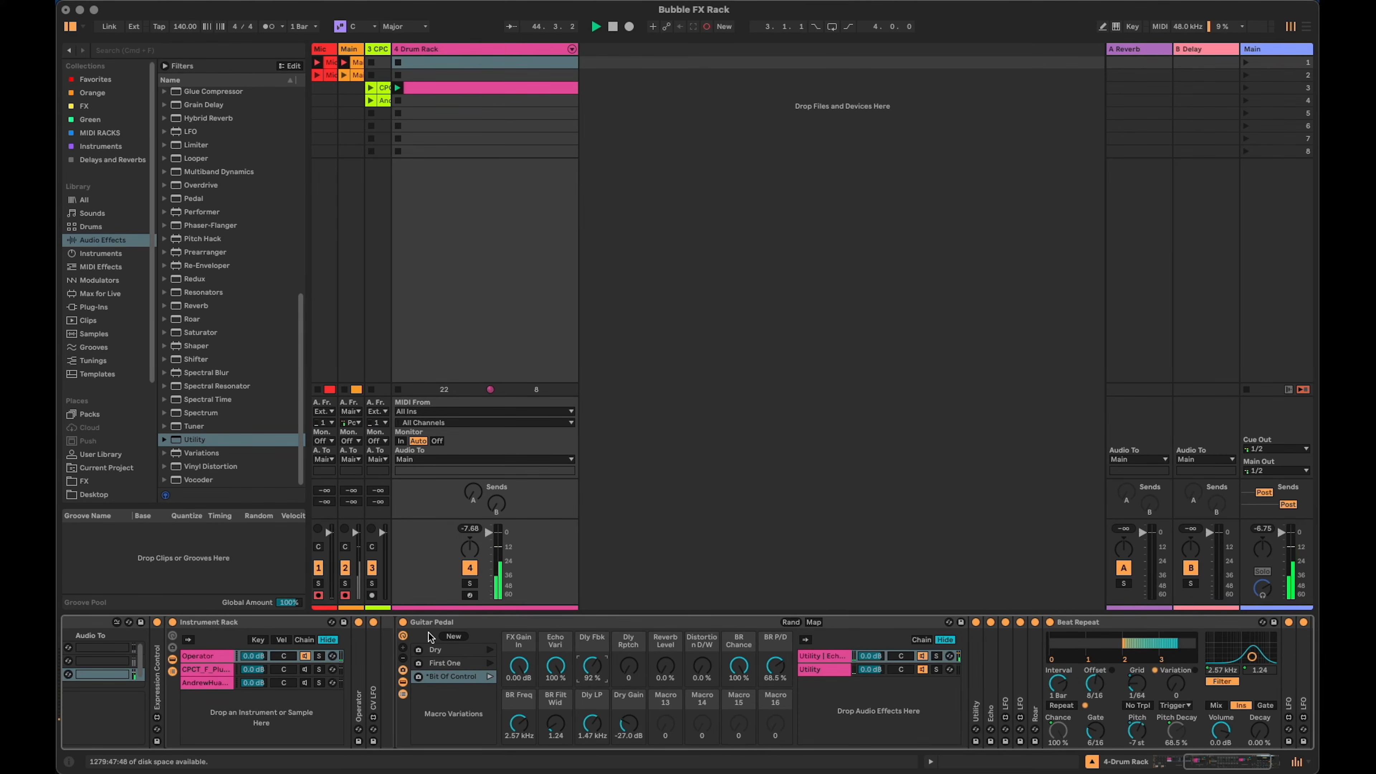
Store the current macro settings as a new variation named Glitchy\.
left_click(448, 637)
left_click(448, 689)
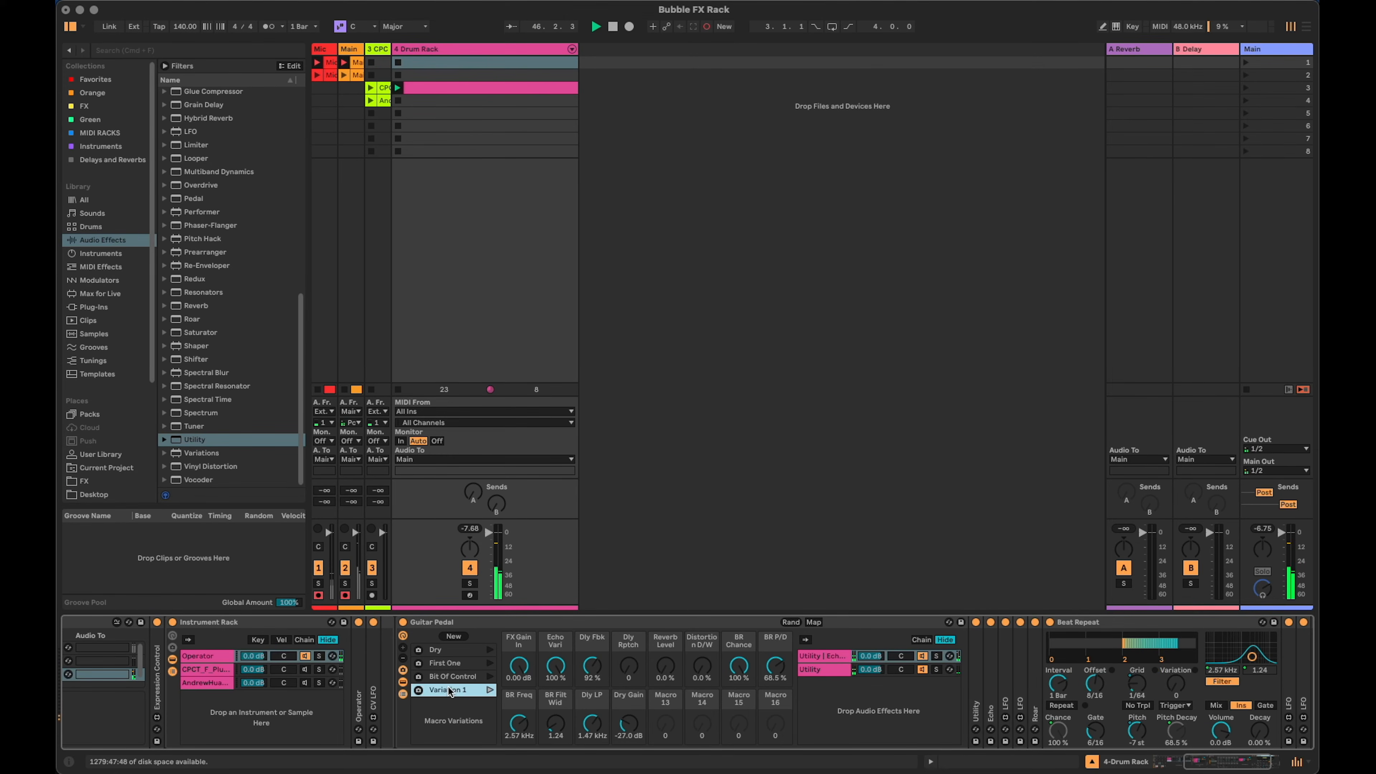
key("super+r")
type("Glitchy")
Randomize the Guitar Pedal rack's macros and reduce the number of visible macros to twelve.
left_click(794, 622)
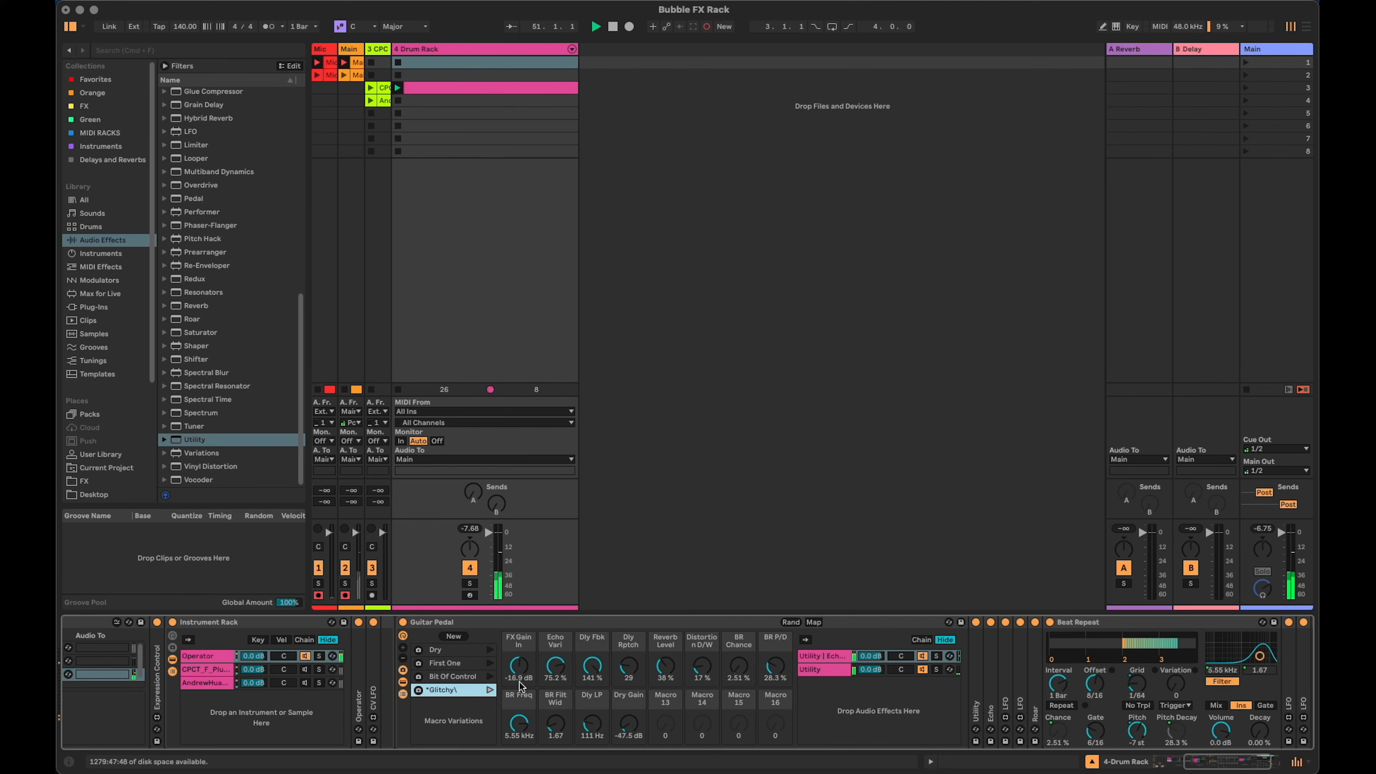
left_click(403, 659)
left_click(403, 660)
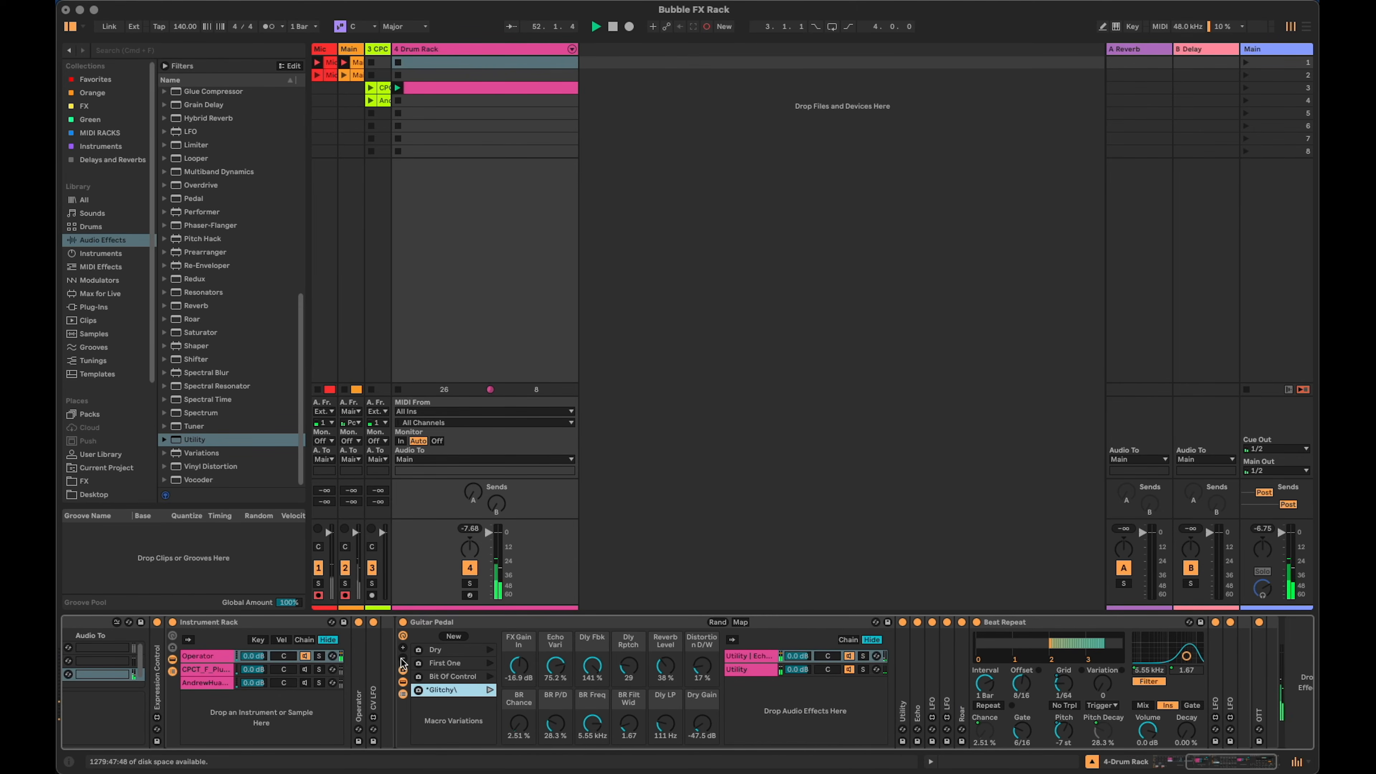
Raise Dry Gain to -20.7 dB and store the randomized settings as a variation named Scary Footsteps.
left_click_drag(701, 726, 702, 705)
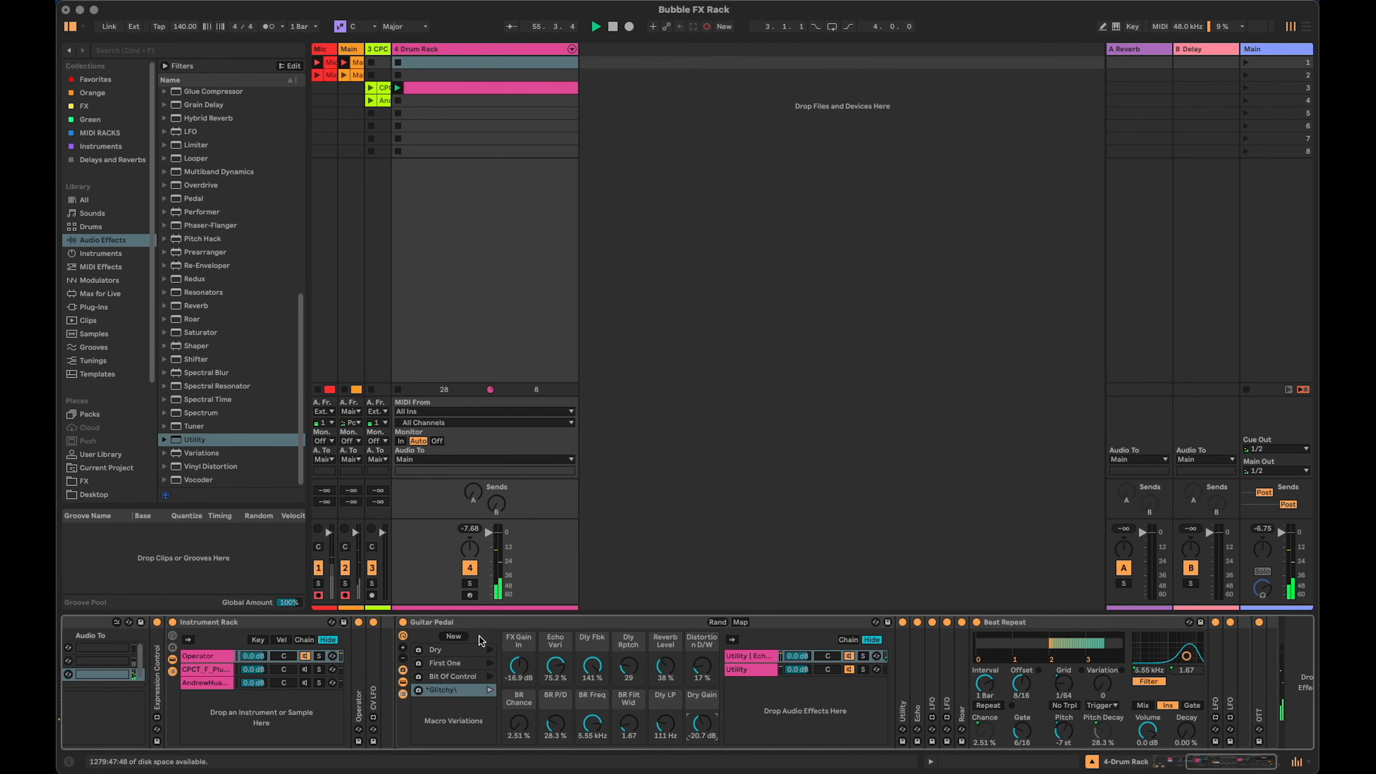
left_click(461, 639)
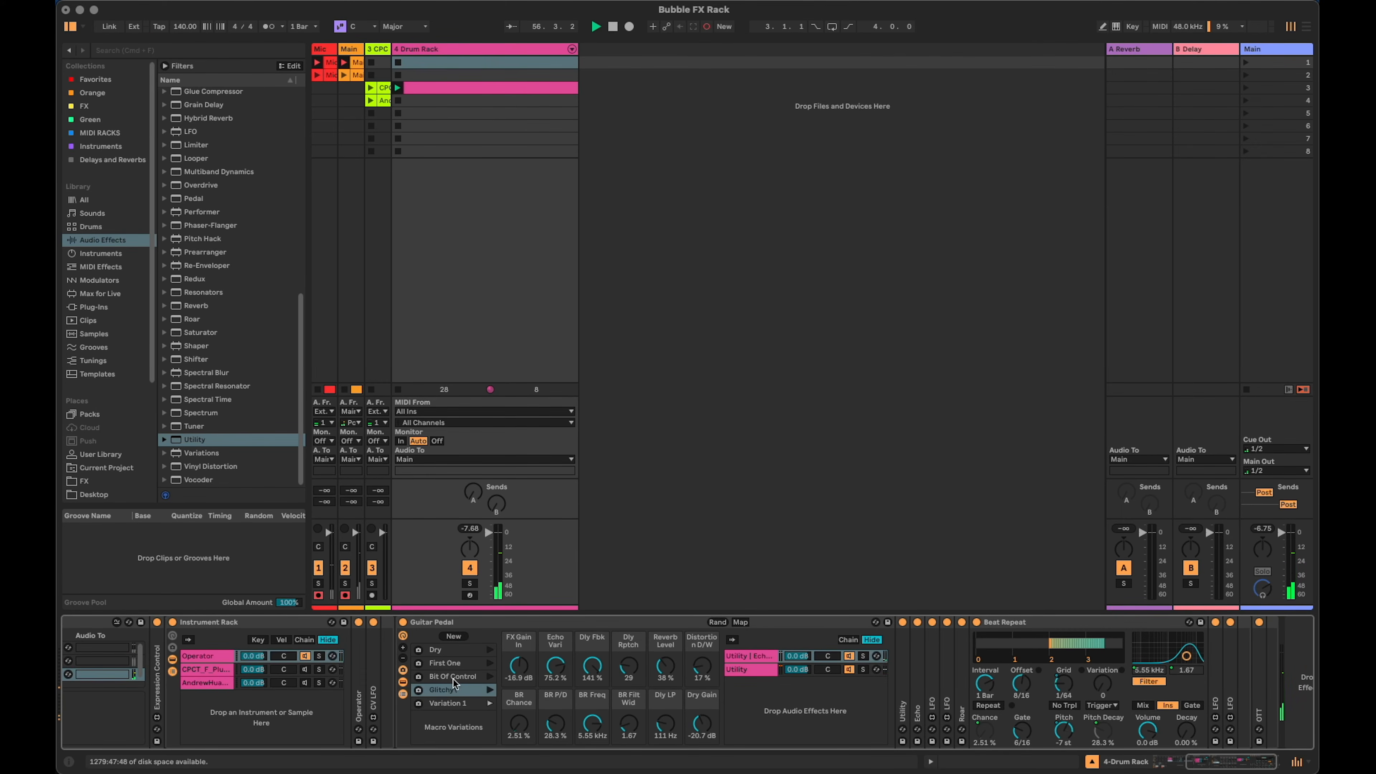
double_click(448, 703)
type("Scary Footsteps")
key("Return")
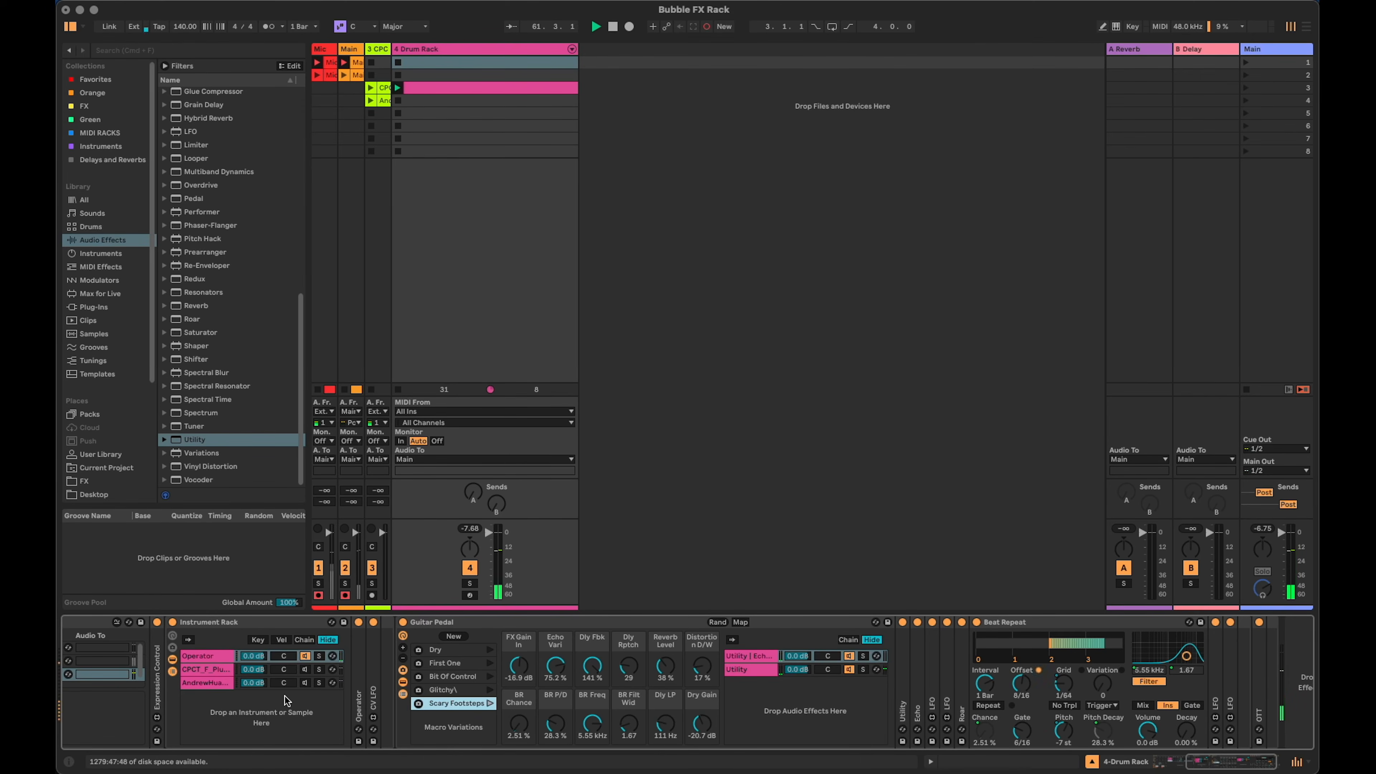
Activate the CPCT_F_Pluck chain in place of Operator in the Instrument Rack, keeping twelve macros in Guitar Pedal.
left_click(307, 671)
left_click(306, 670)
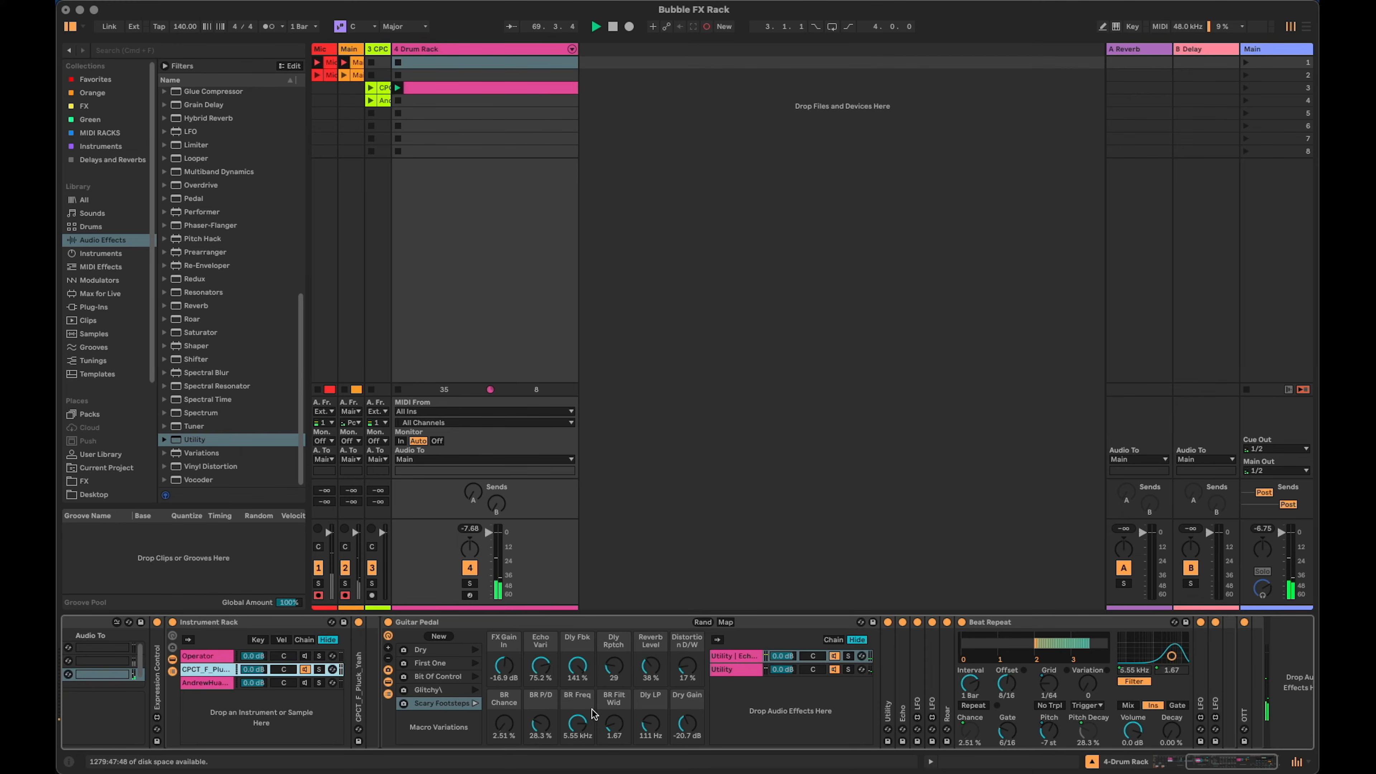
left_click(389, 650)
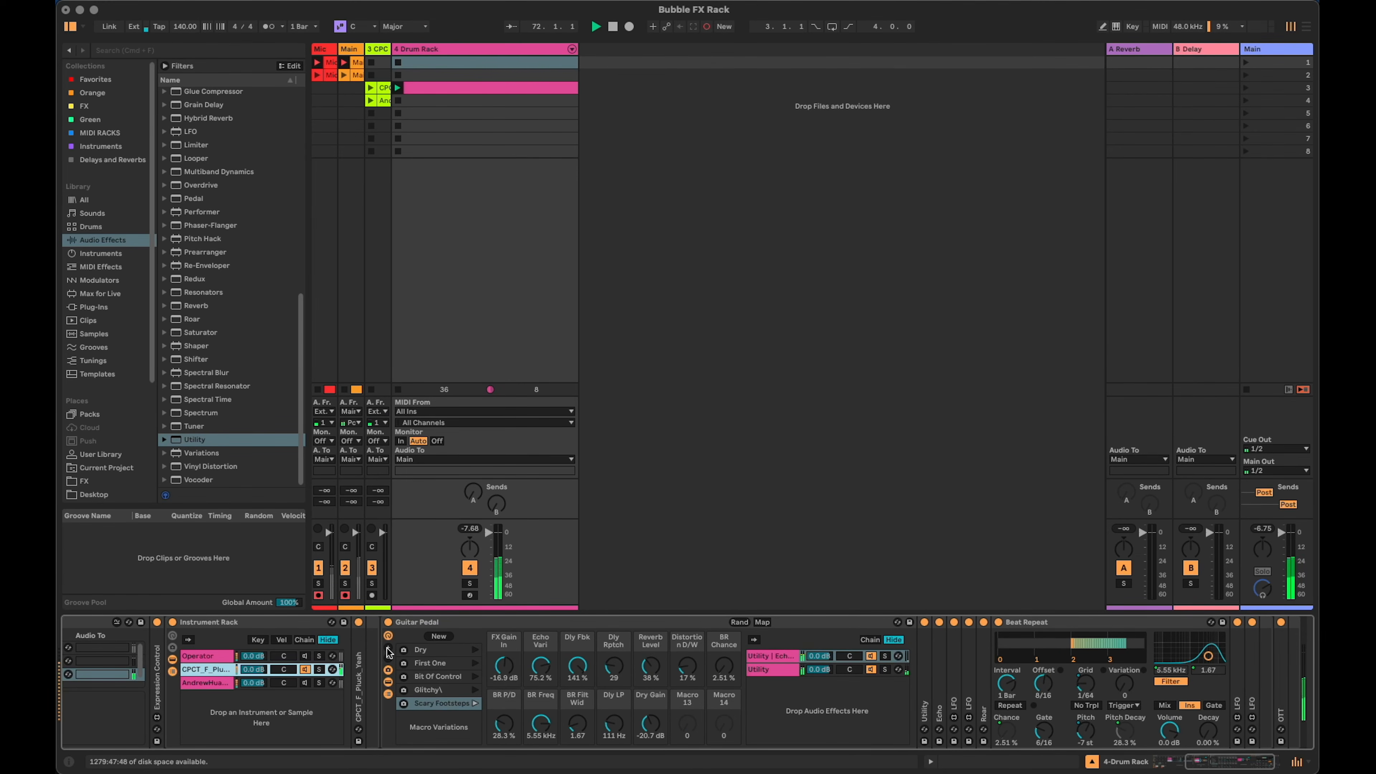
left_click(389, 659)
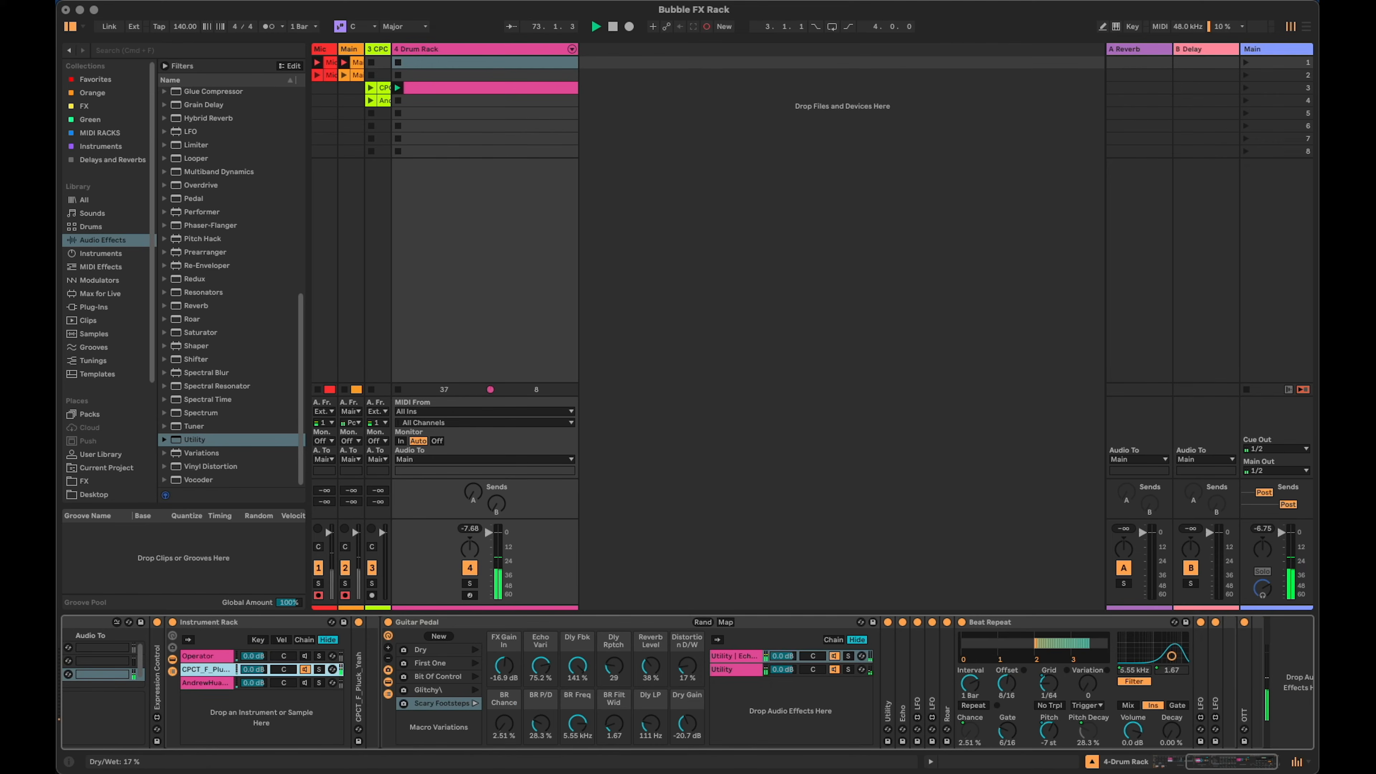
Set Distortion D/W to 0.0 %, BR Chance to 30.7 % and Dly LP to 272 Hz, and store the settings as variation Nice and Deep.
left_click_drag(687, 667, 687, 684)
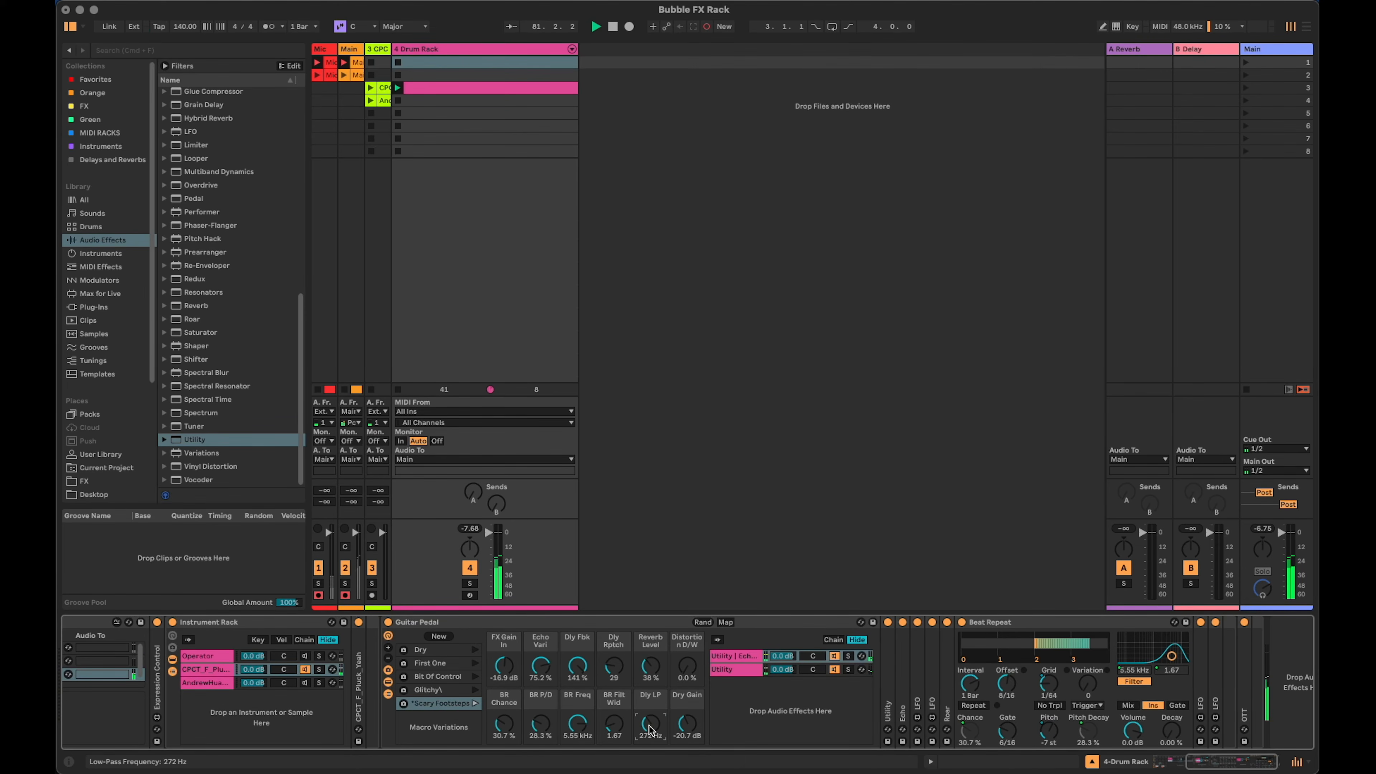
left_click(439, 636)
double_click(432, 717)
type("N")
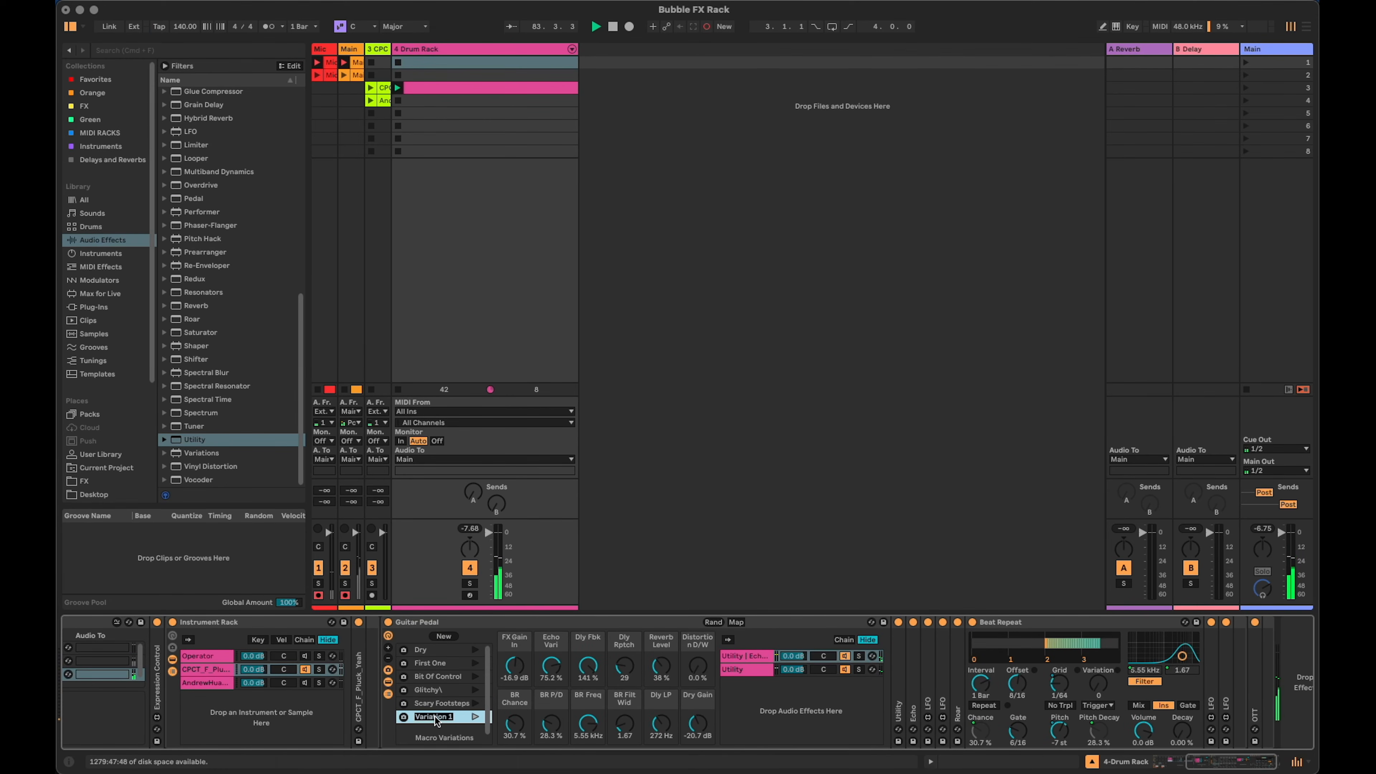
type("ice and Deep")
Randomize the macros, reset FX Gain In to 0.00 dB, and set Dry Gain to -13.8 dB, Dly Fbk to 51 % and BR Chance to 100 %.
left_click(713, 622)
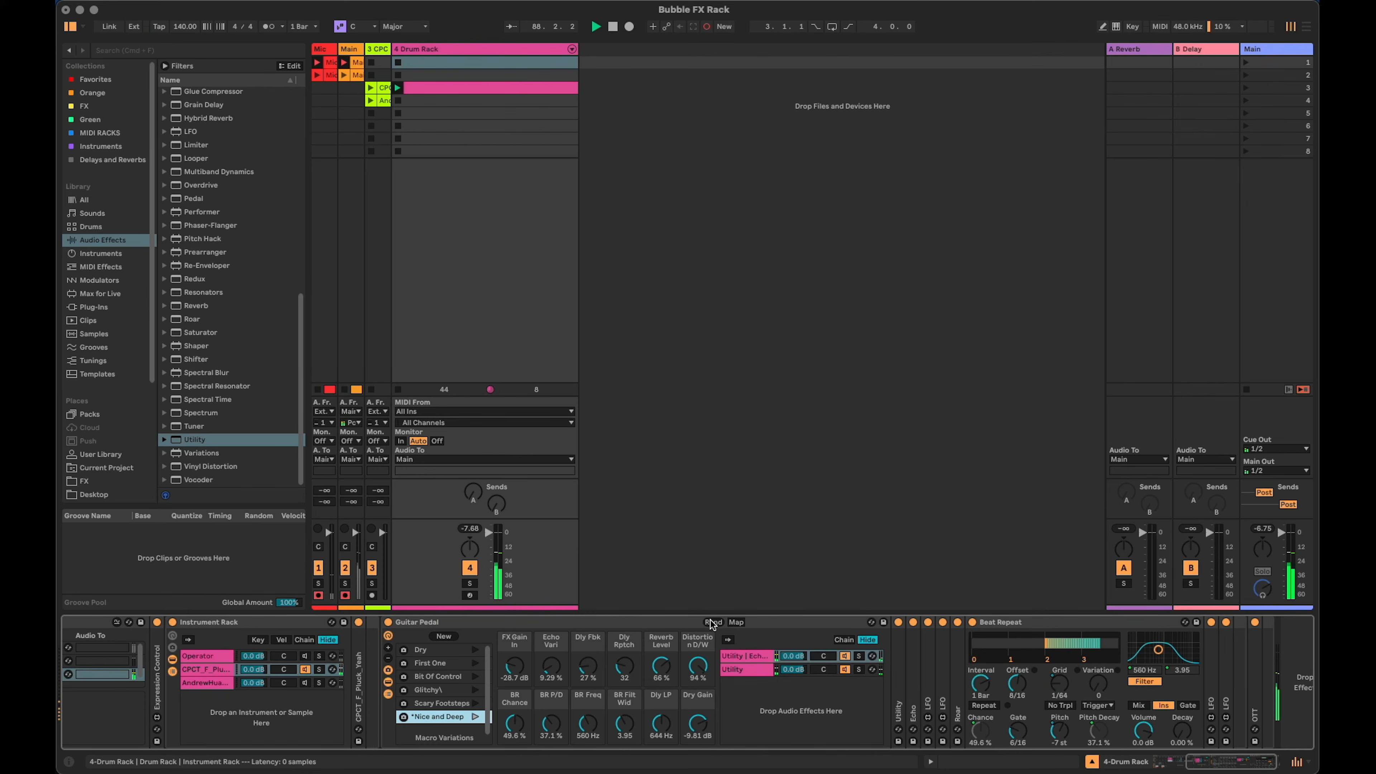
left_click(515, 667)
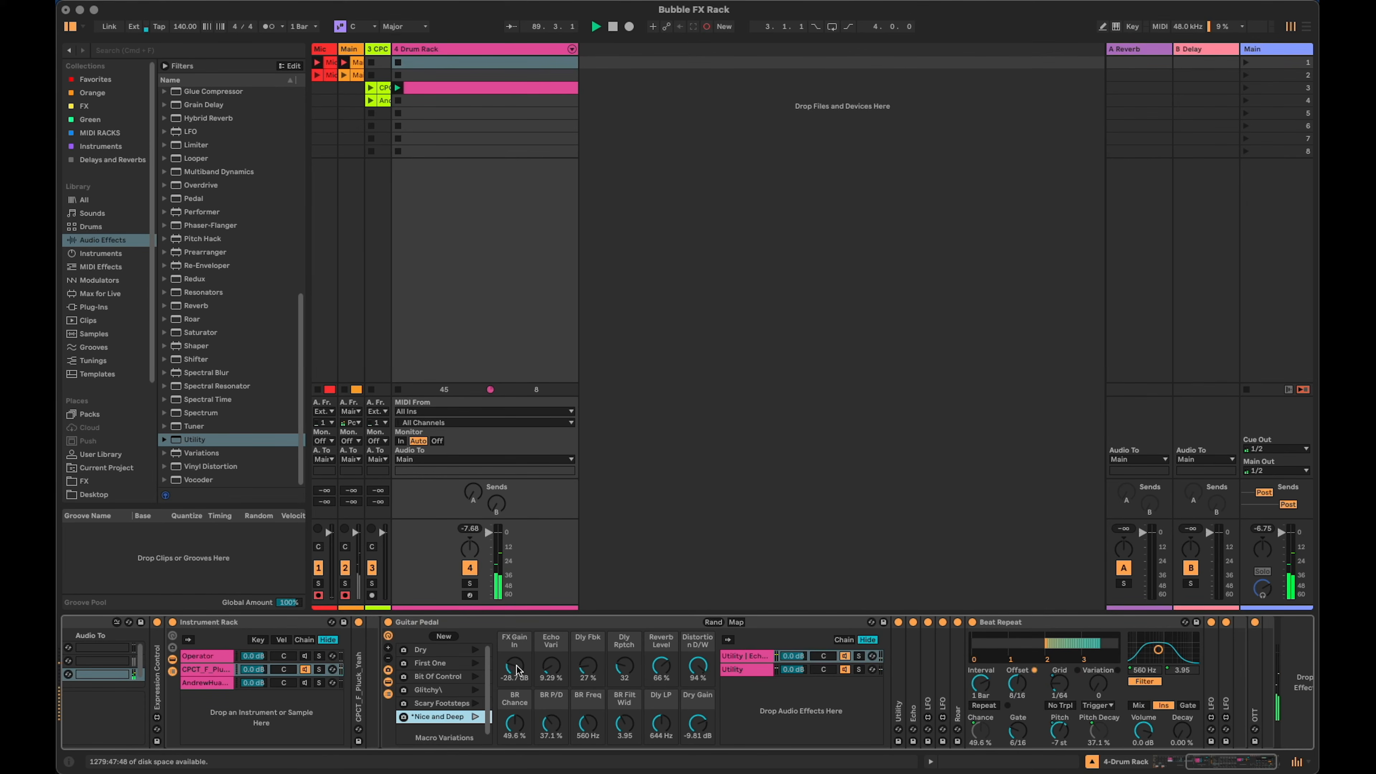
key("Delete")
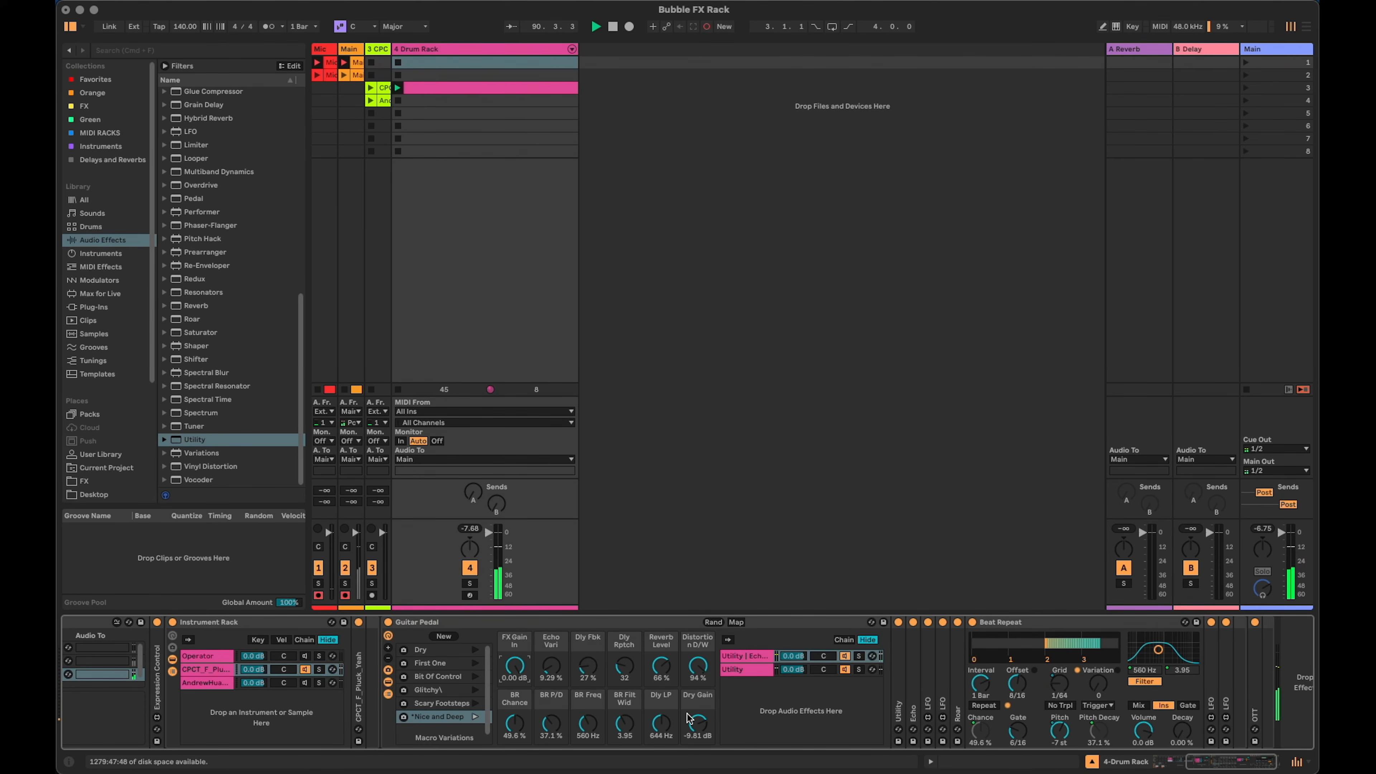
left_click_drag(696, 721, 696, 723)
left_click_drag(588, 665, 588, 642)
left_click(508, 725)
left_click_drag(515, 724, 515, 661)
Store the current macro settings as a new variation named Rhythmic.
left_click(444, 636)
key("super+r")
type("Rhythmic")
key("Return")
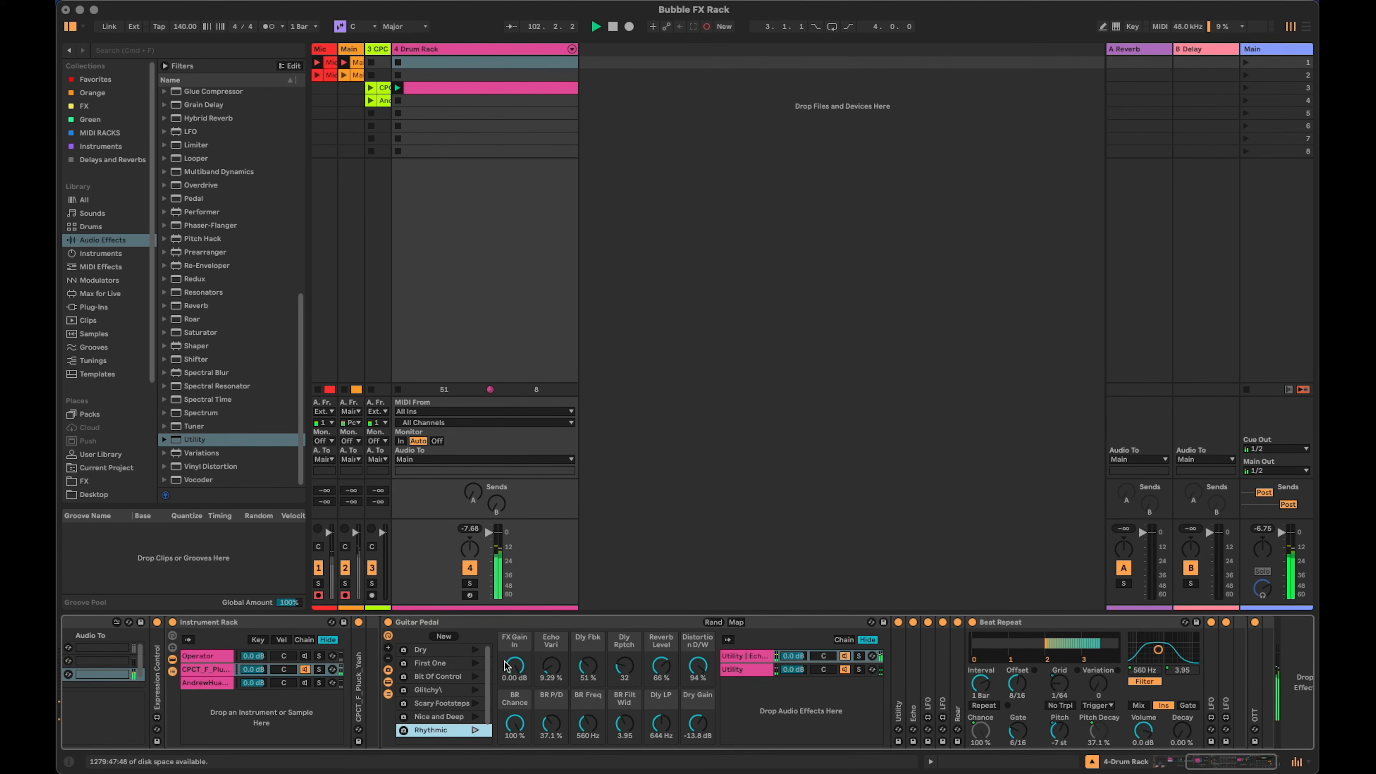
Activate only the Instrument Rack's third chain, randomize the macros, and set Echo Vari to 76.4 %, Dly Fbk to 141 % and BR Chance to 100 %.
left_click(303, 682)
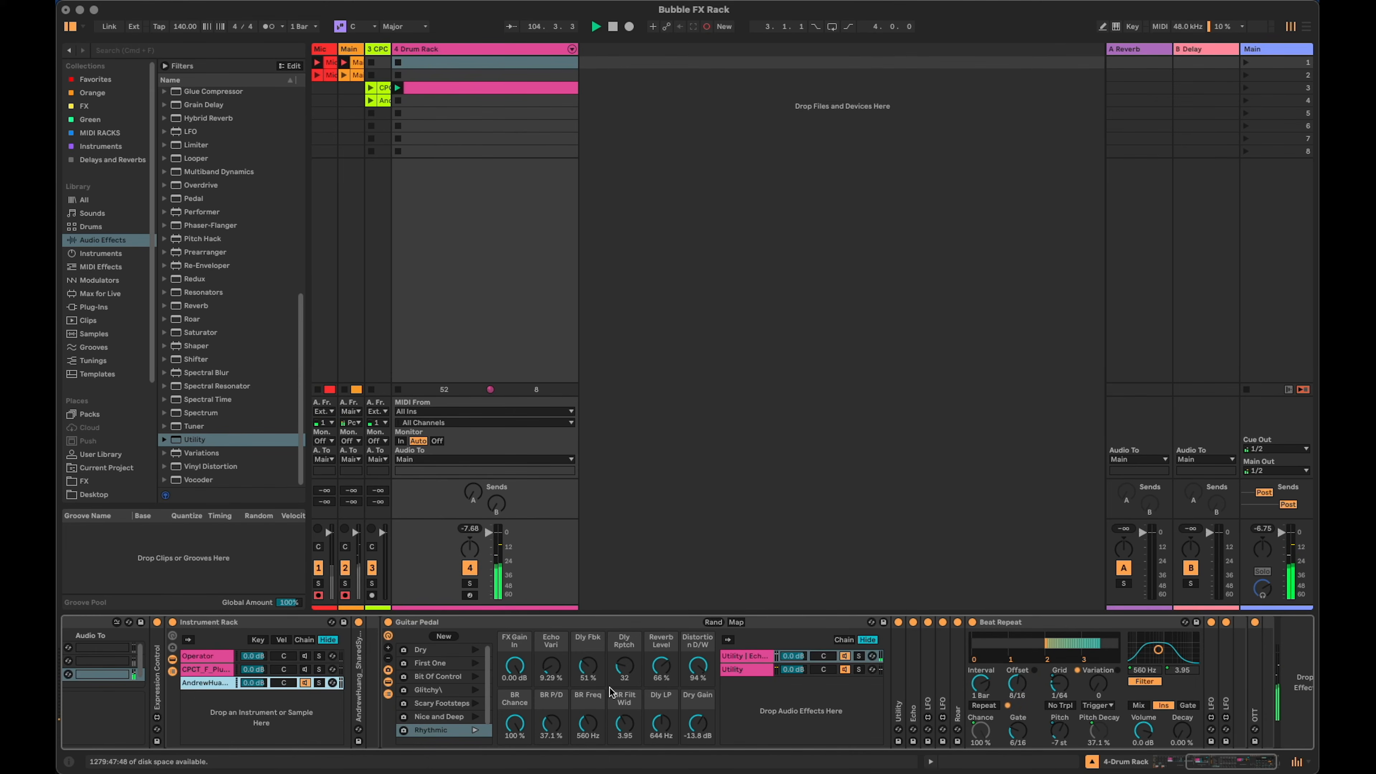
left_click(713, 621)
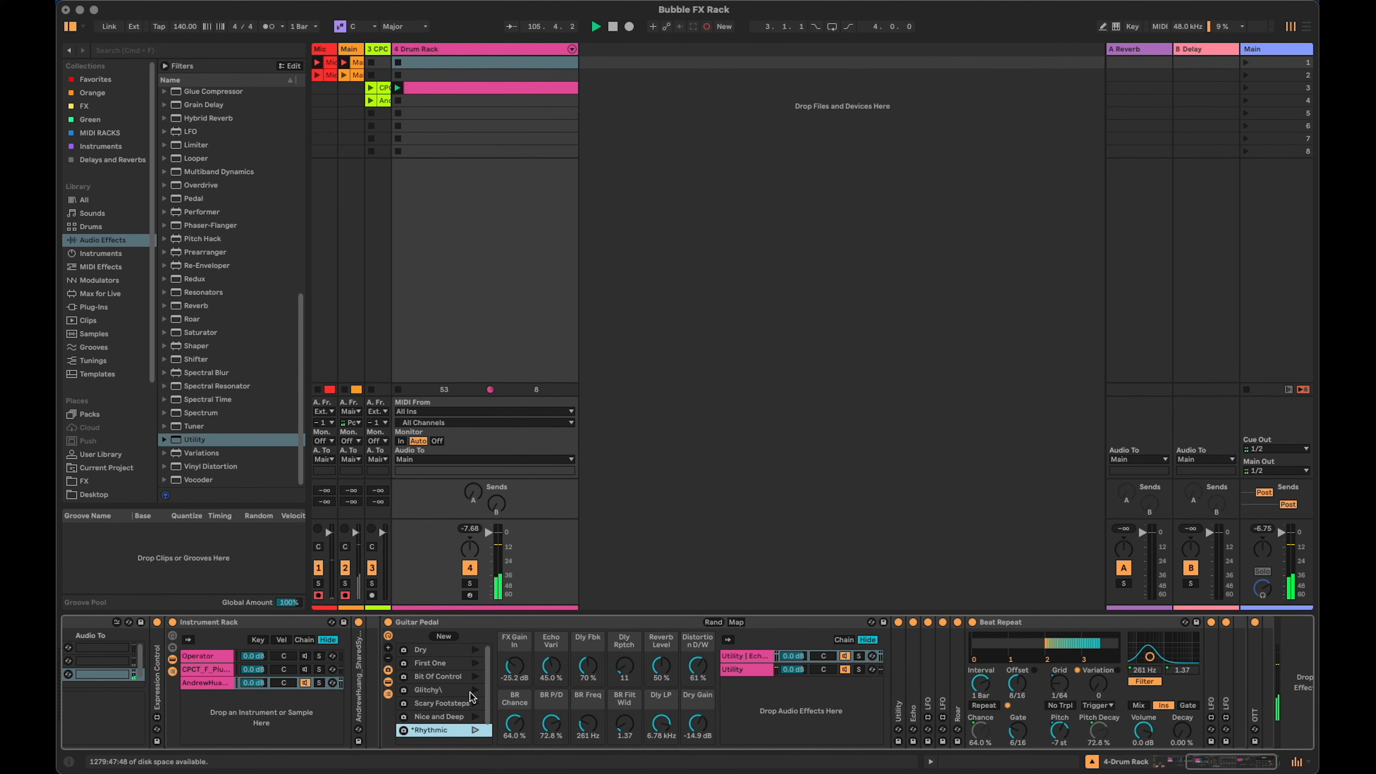
left_click_drag(564, 670, 590, 675)
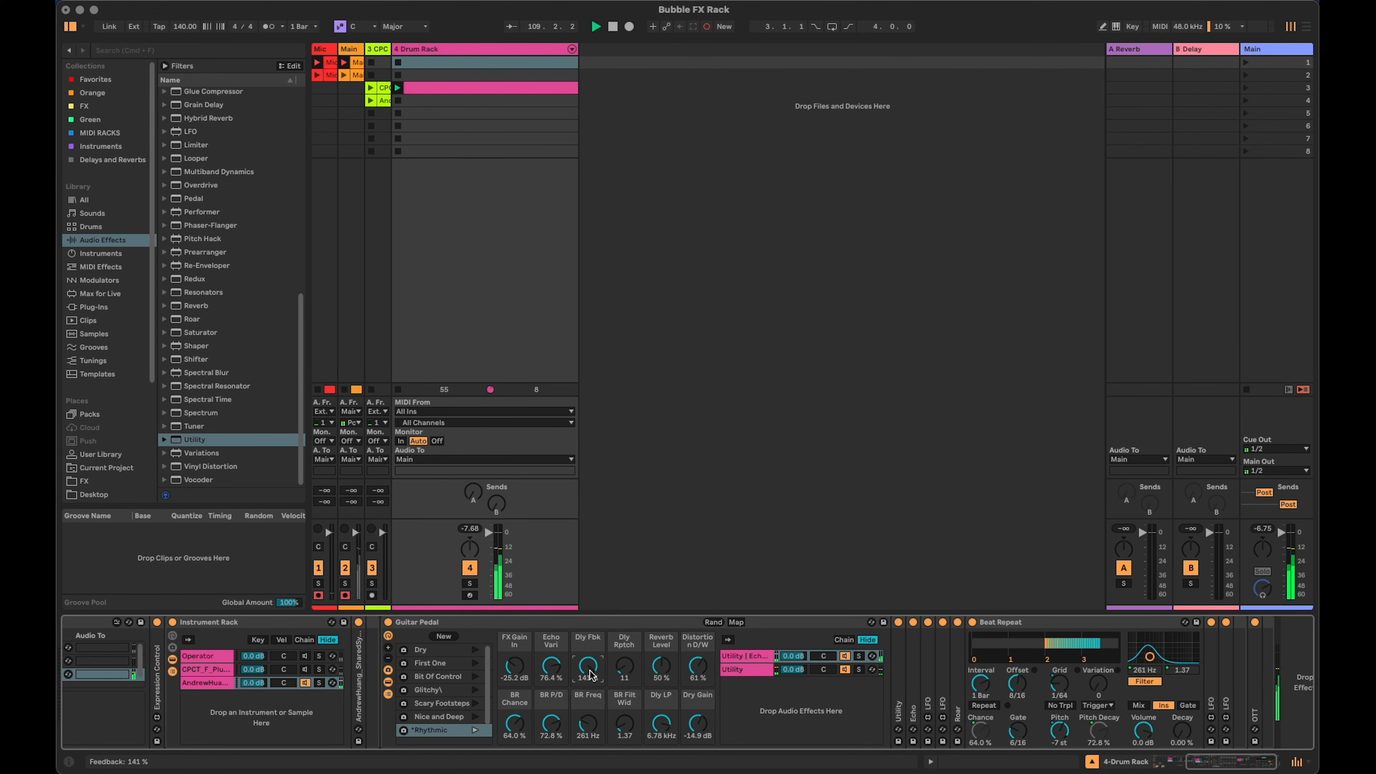
left_click_drag(519, 738, 519, 715)
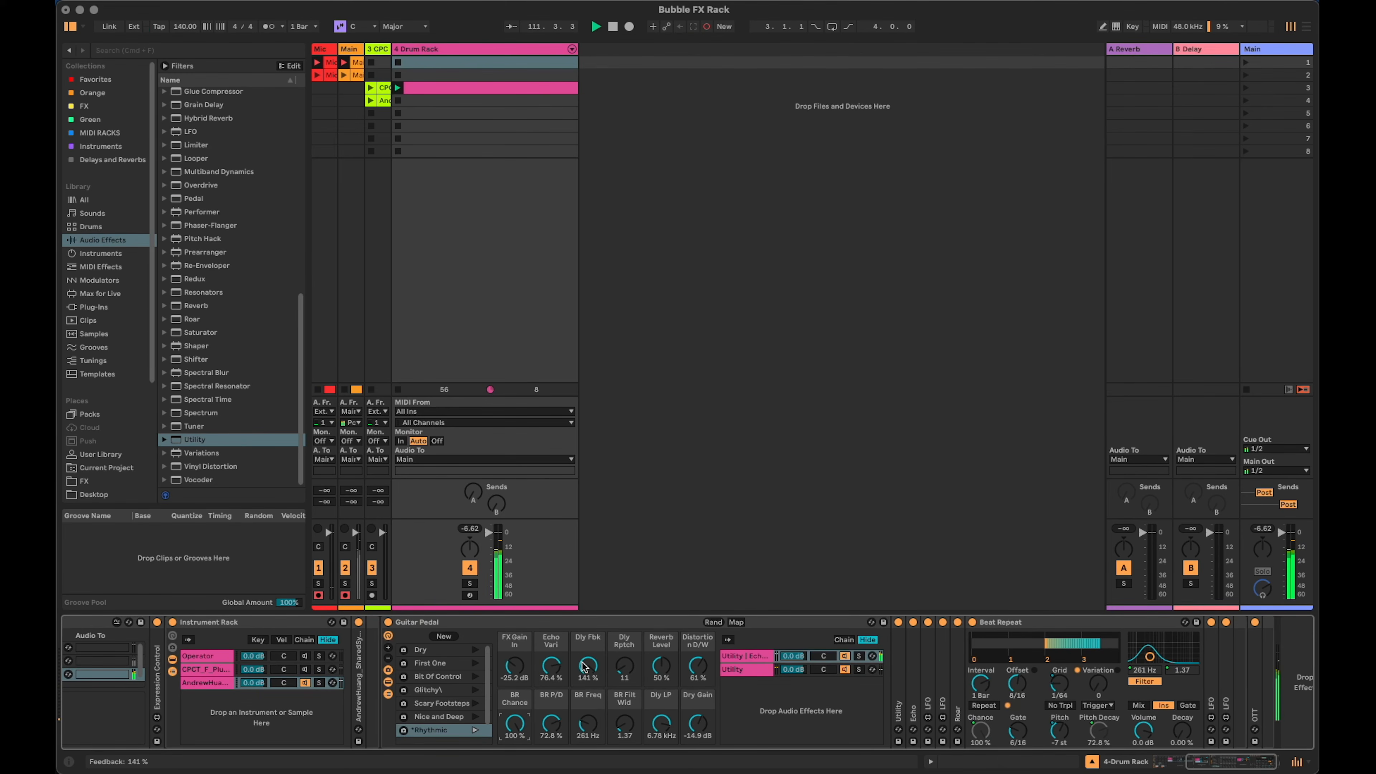
Set the Dly Rptch macro to 0 and lower Distortion D/W to 32 %.
left_click(622, 671)
left_click_drag(619, 667, 619, 610)
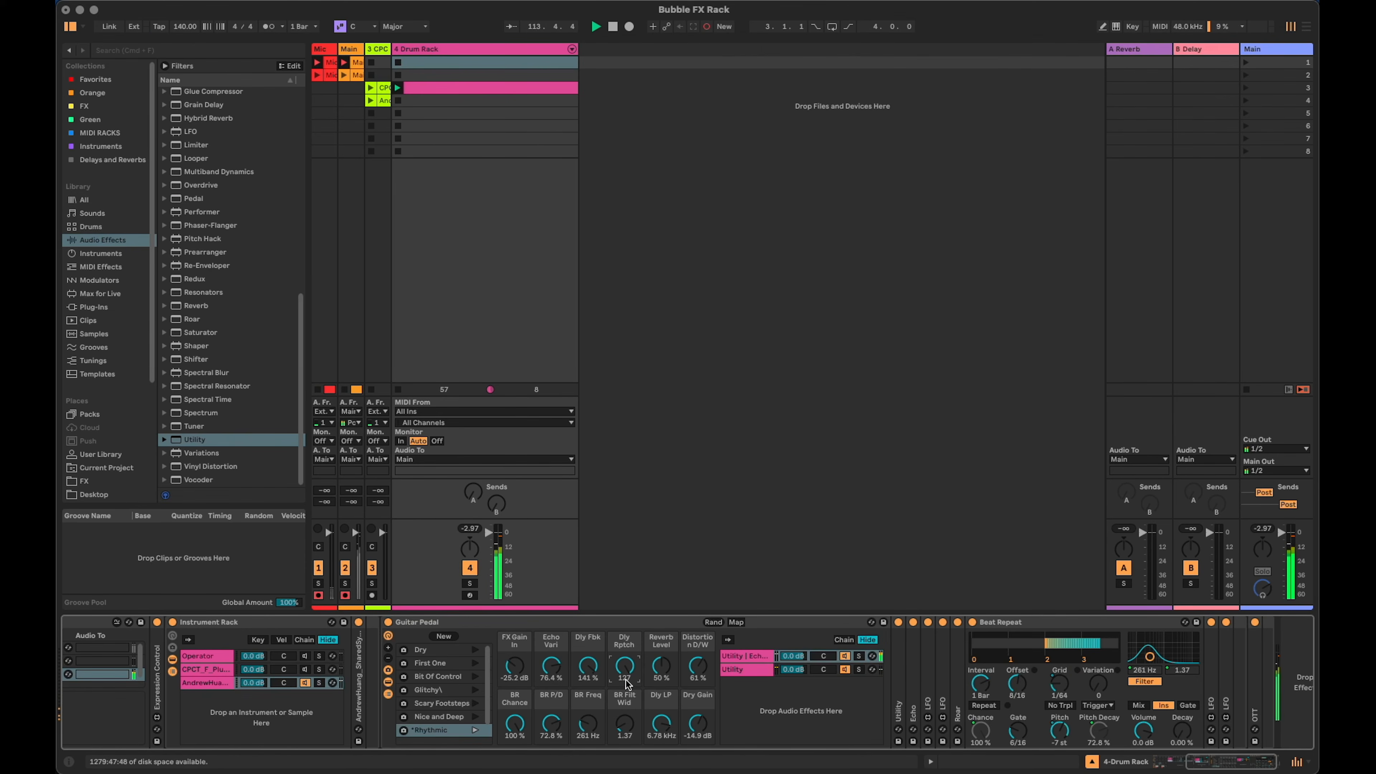
left_click_drag(626, 670, 629, 727)
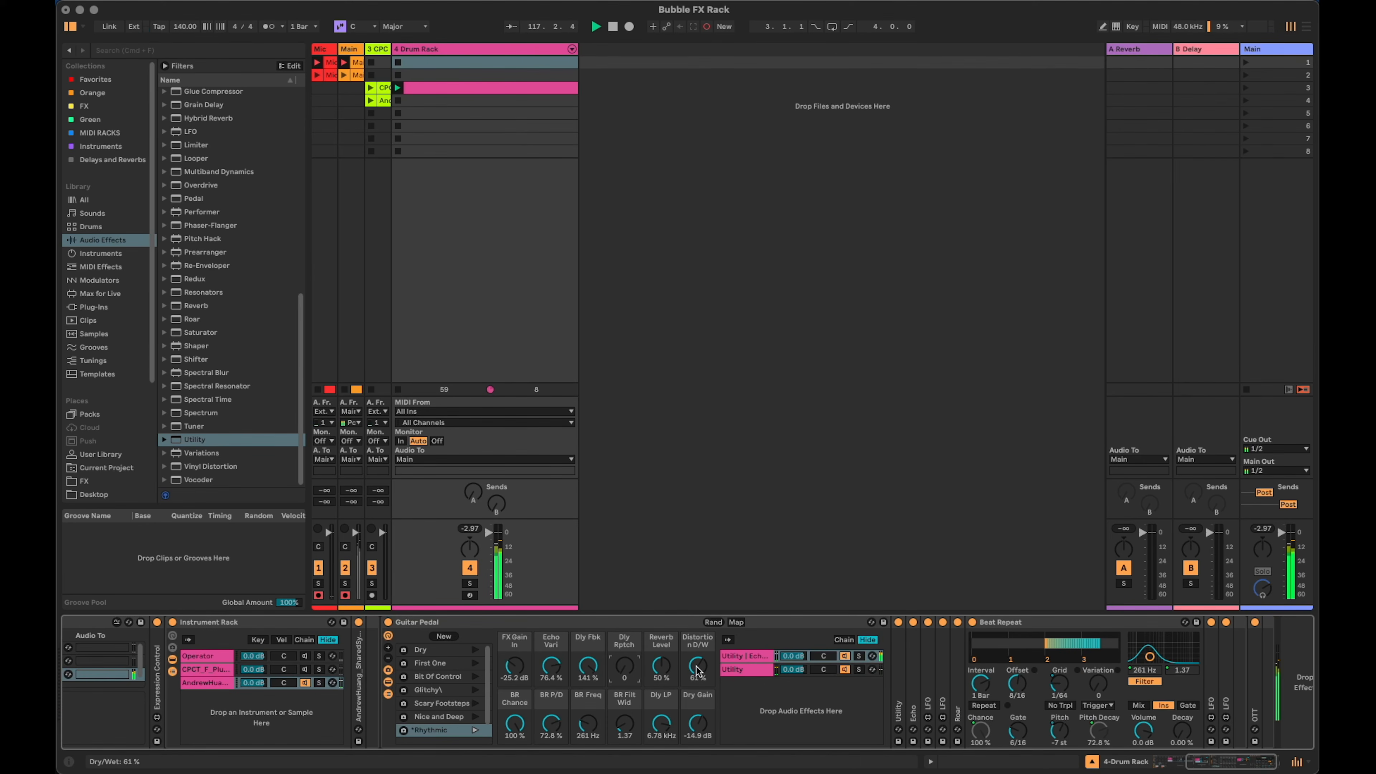
mouse_move(699, 678)
left_mouse_down()
mouse_move(699, 651)
mouse_move(697, 699)
left_mouse_up()
Store the current macro settings as a new variation named Help!
left_click(449, 637)
scroll(452, 734, "down", 3)
left_click(448, 710)
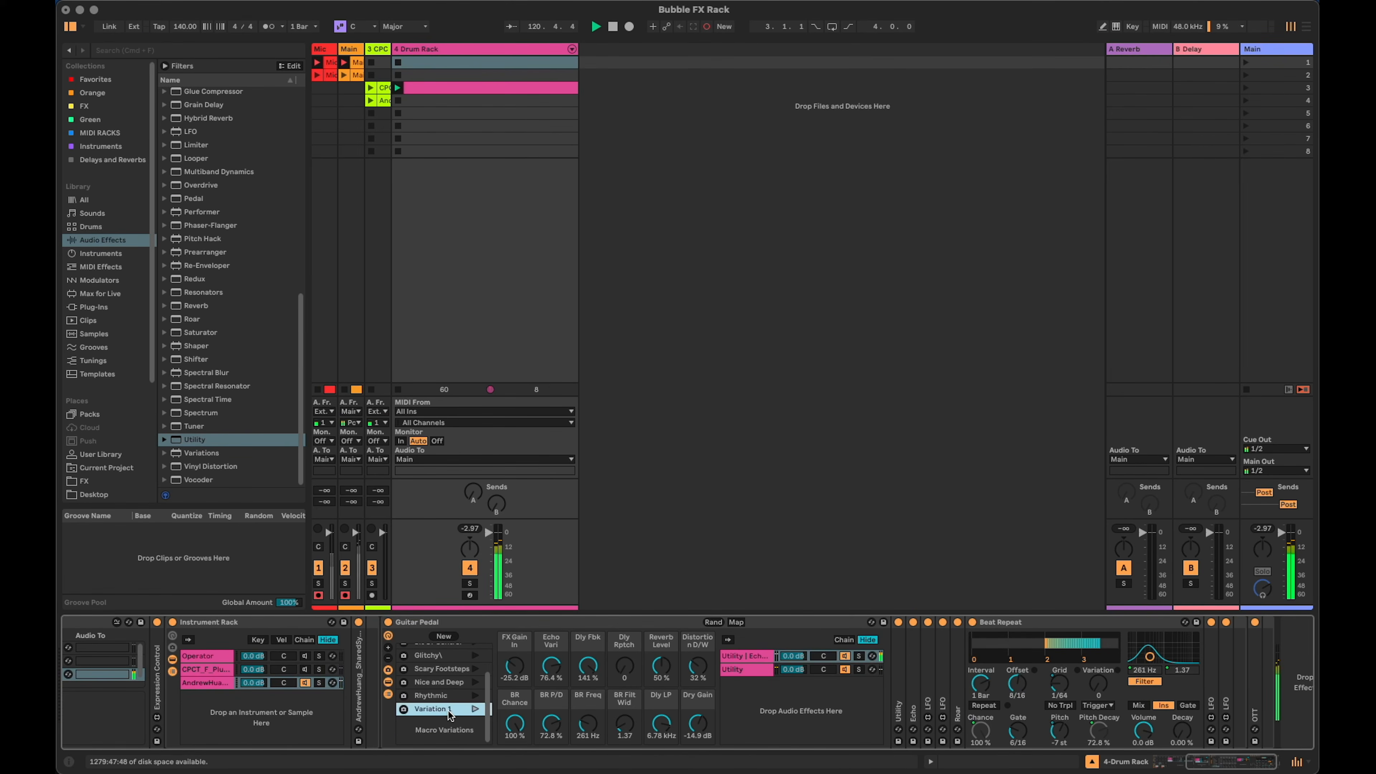
key("super+r")
type("Help!")
key("Return")
Randomize the Guitar Pedal macros and store the result as a new variation named Farawy Chaos.
left_click(711, 622)
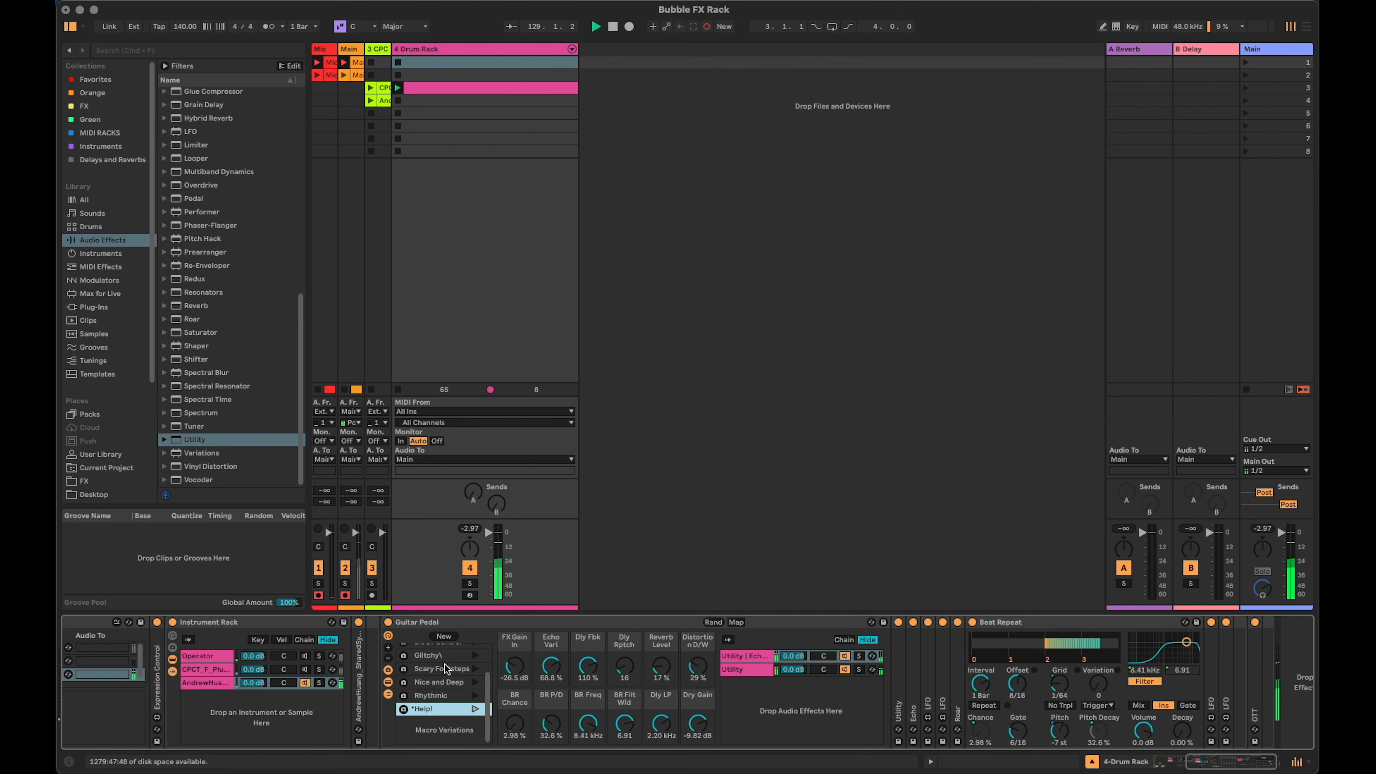
left_click(444, 637)
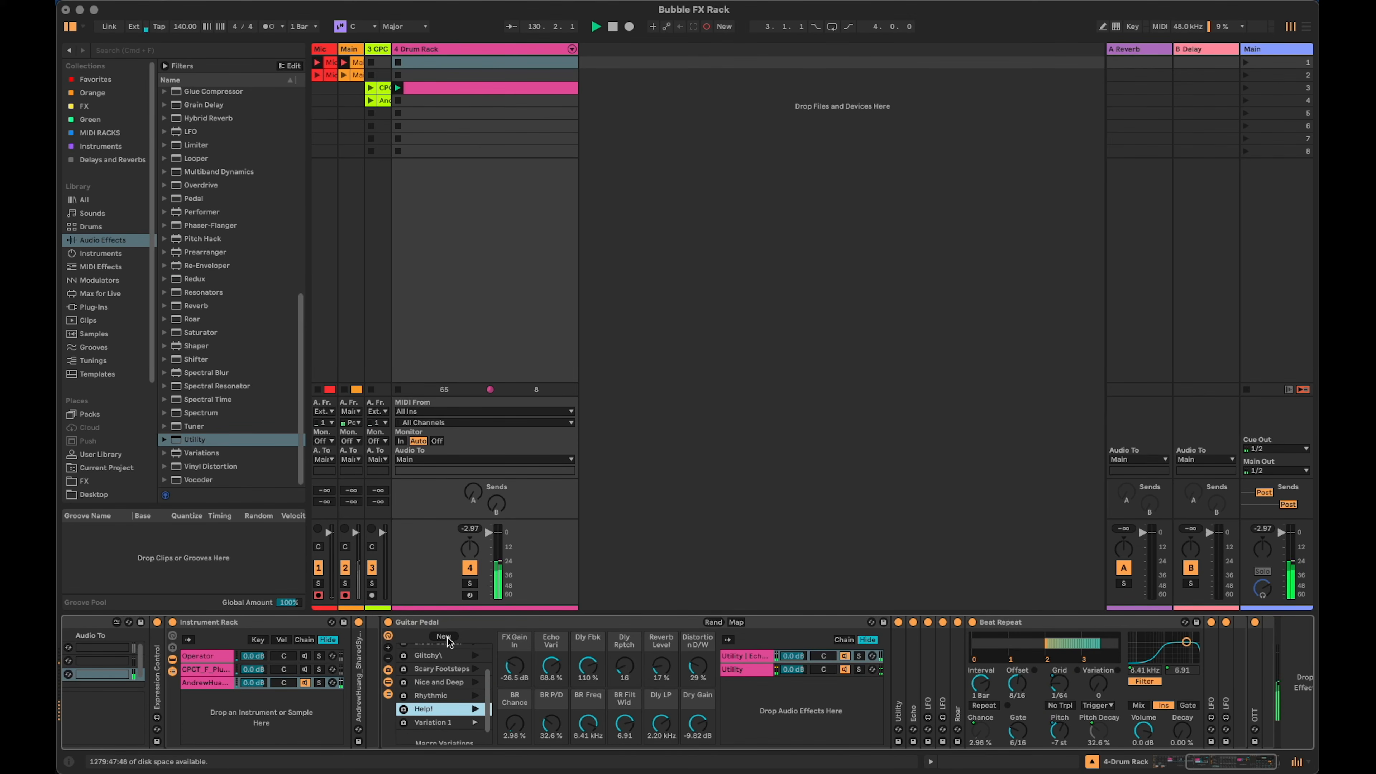
key("super+r")
type("Farawy Chaos")
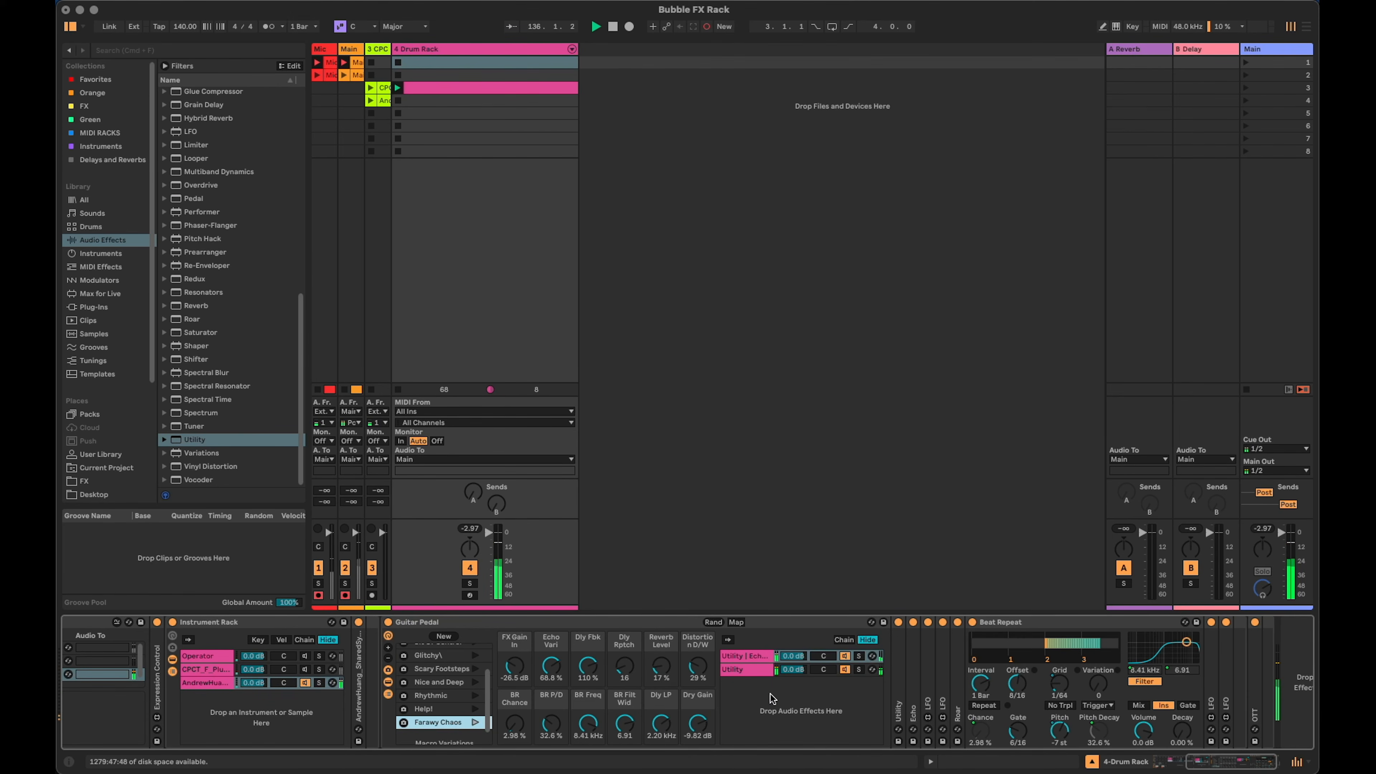
scroll(464, 693, "down", 1)
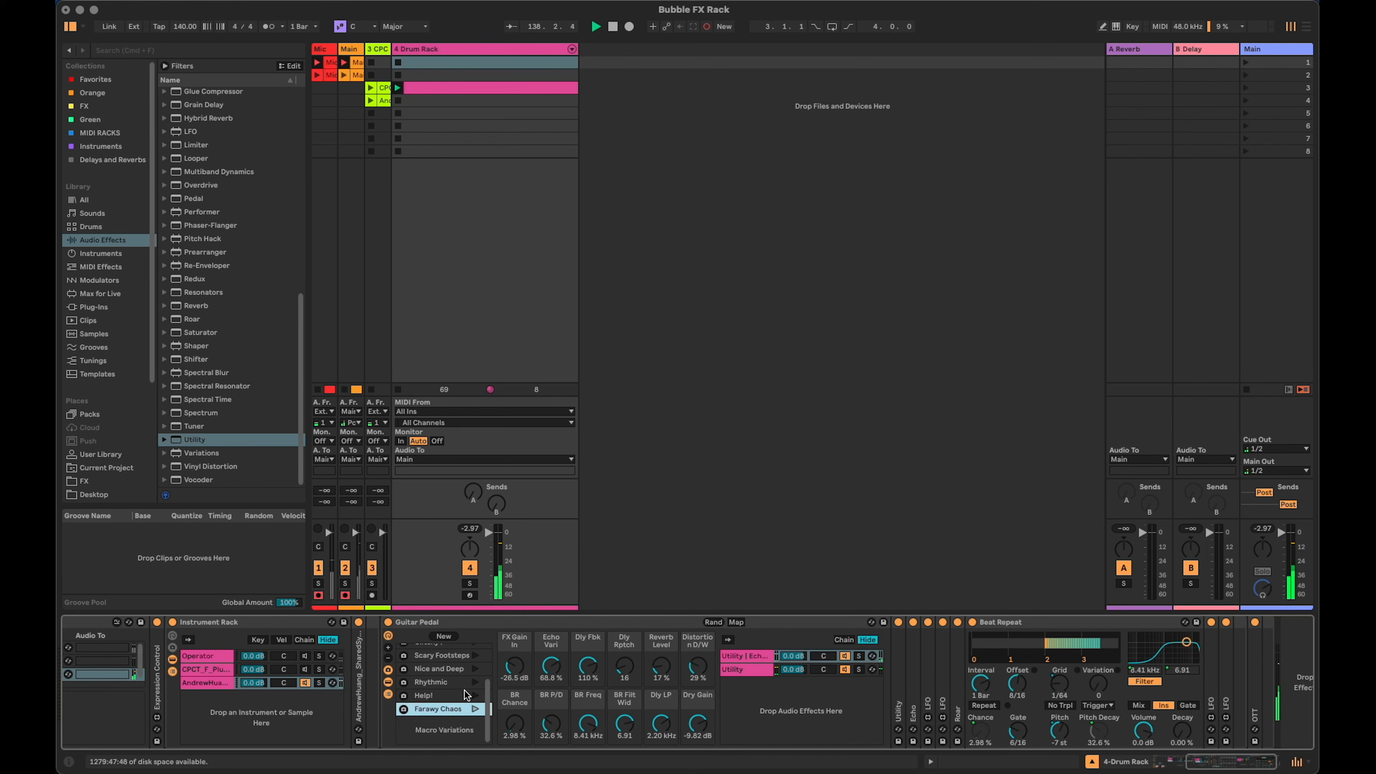
Recall the First One variation and activate the Operator chain in the Instrument Rack.
scroll(464, 694, "up", 4)
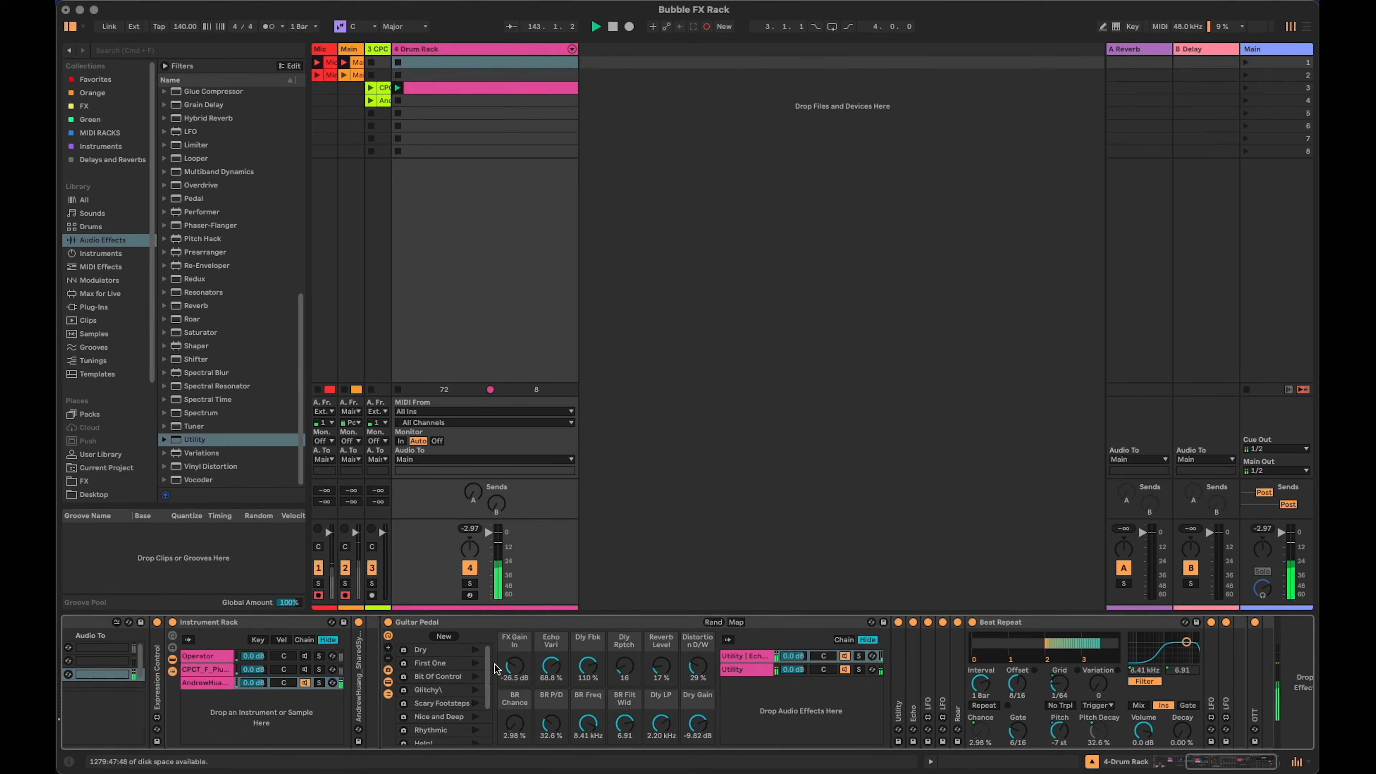
left_click(475, 664)
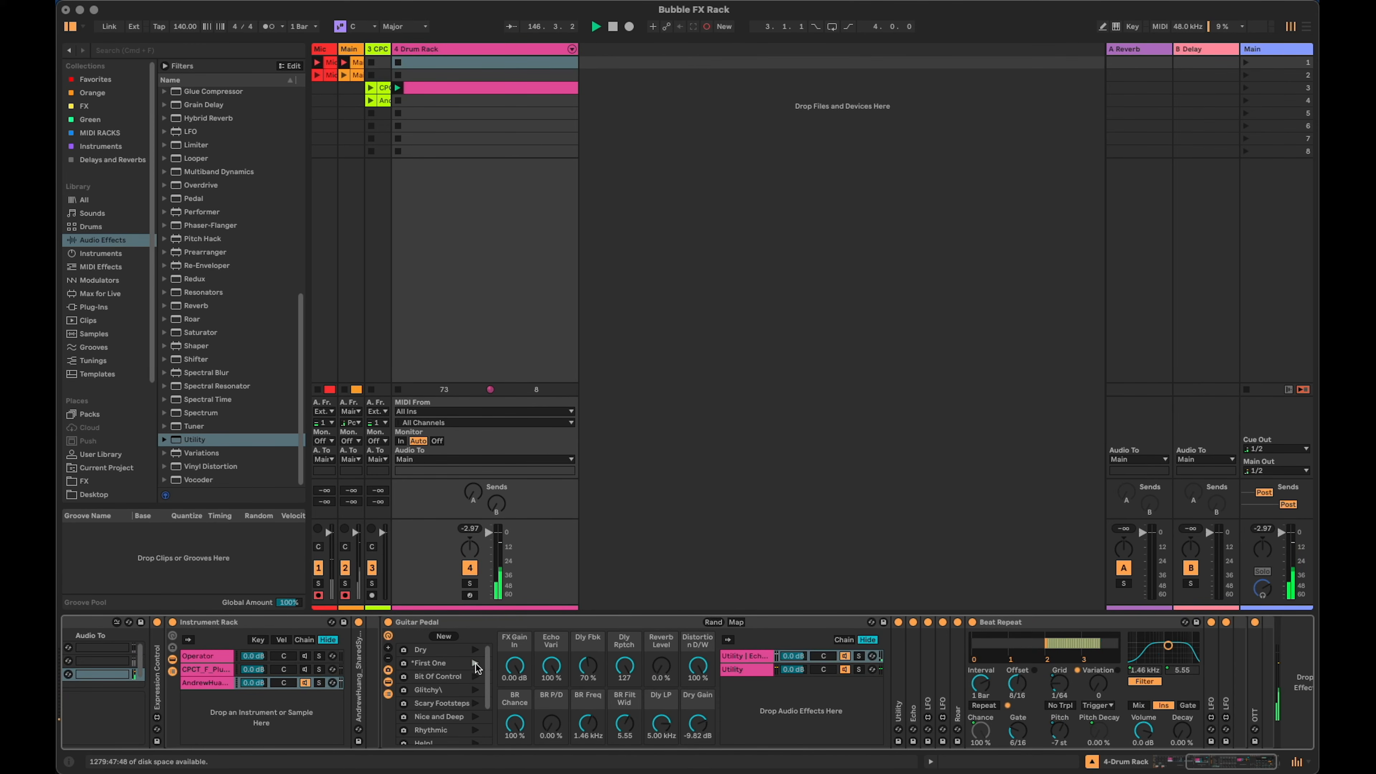
left_click(306, 655)
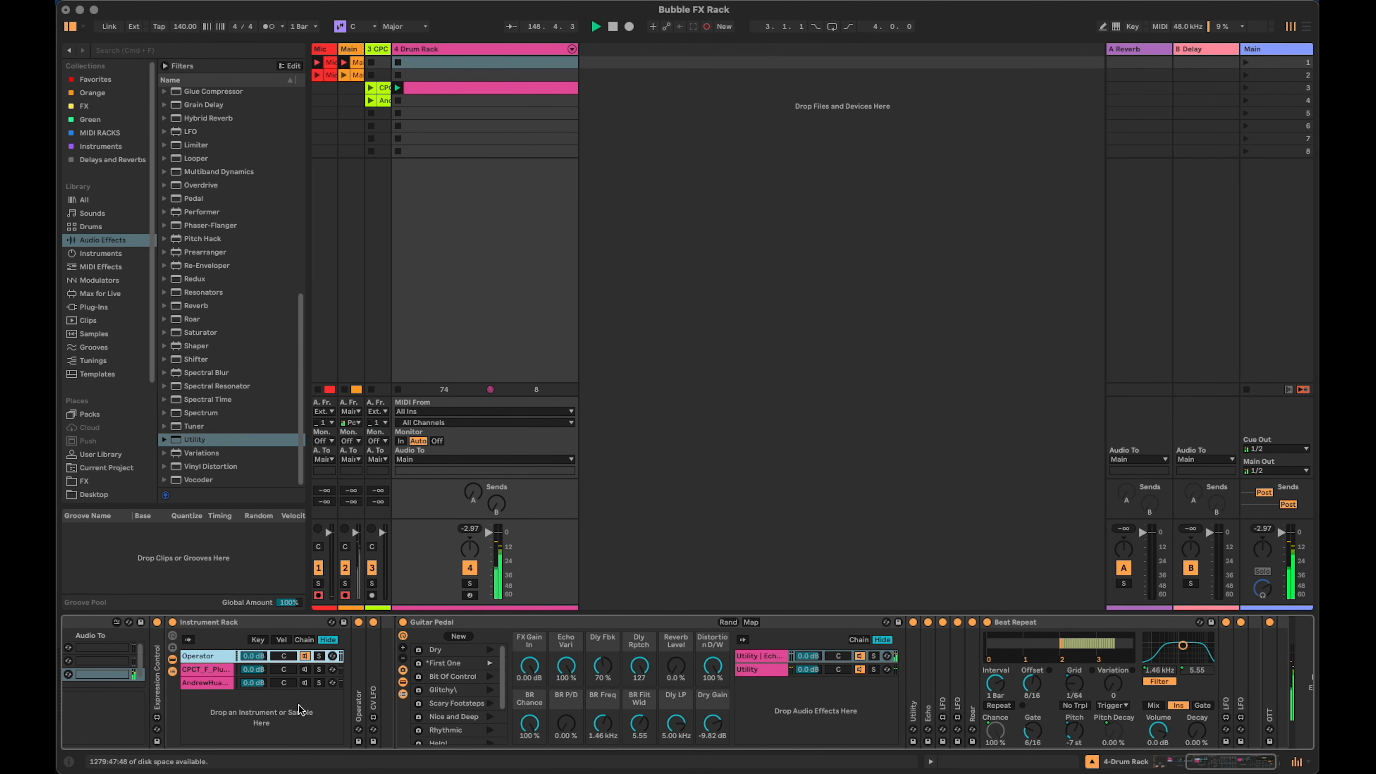
Save the Guitar Pedal rack as a preset in the FX folder of the User Library.
left_click_drag(1204, 762, 1207, 762)
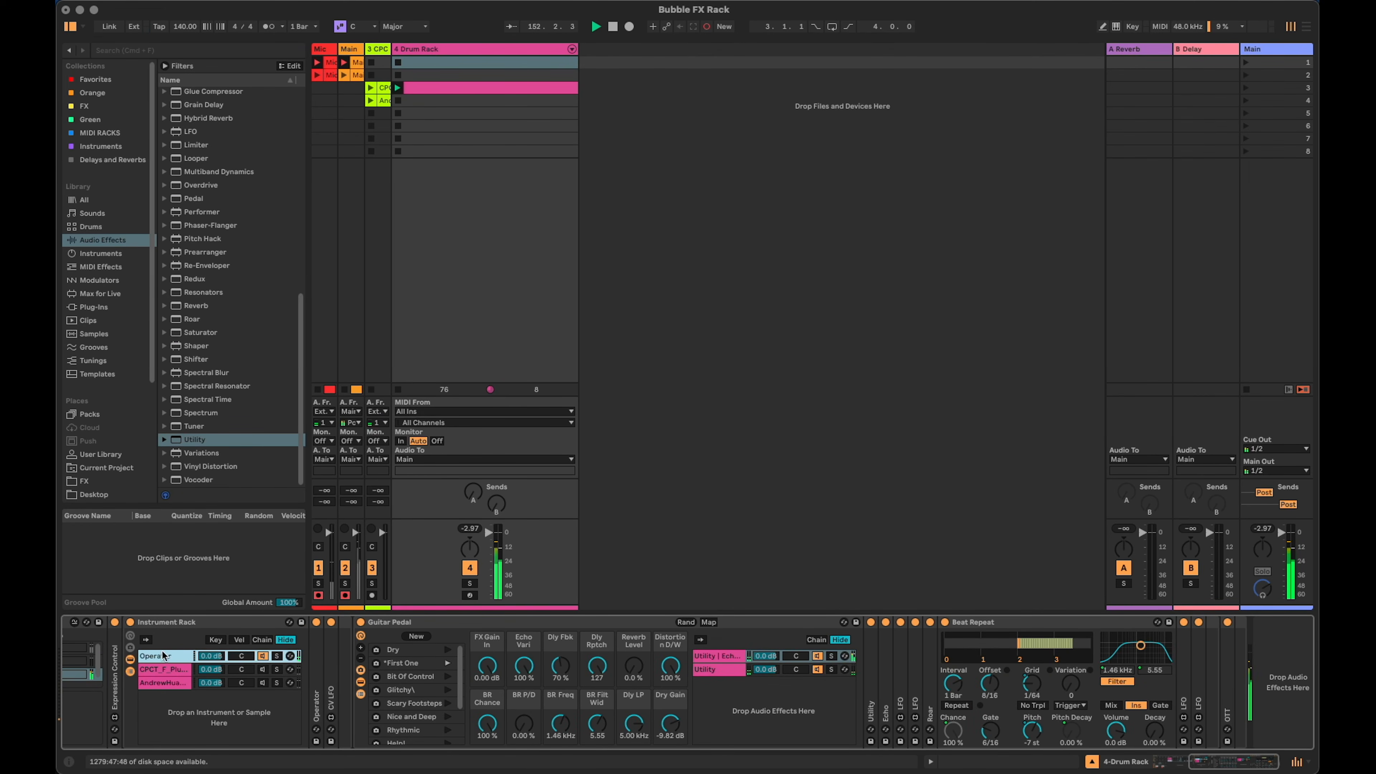
left_click(392, 623)
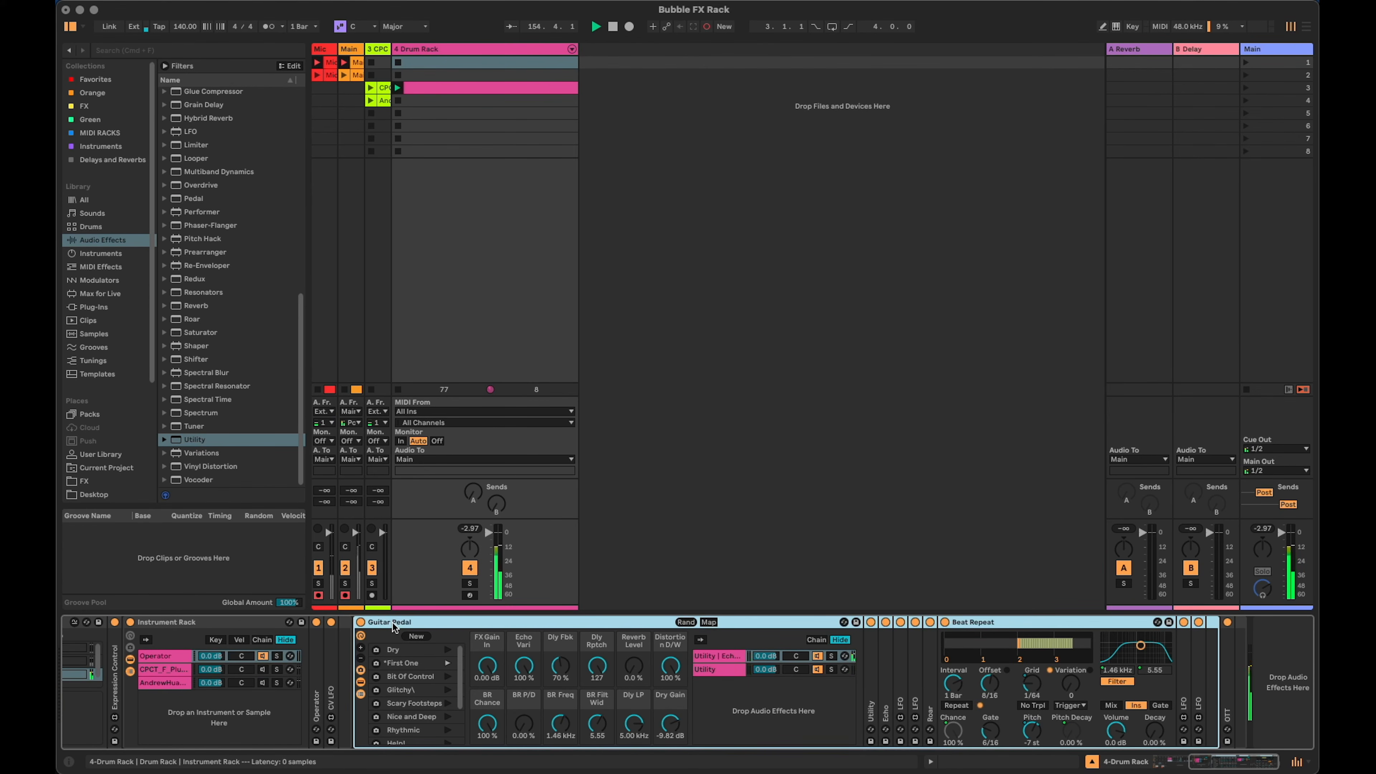
left_click_drag(1234, 762, 1235, 762)
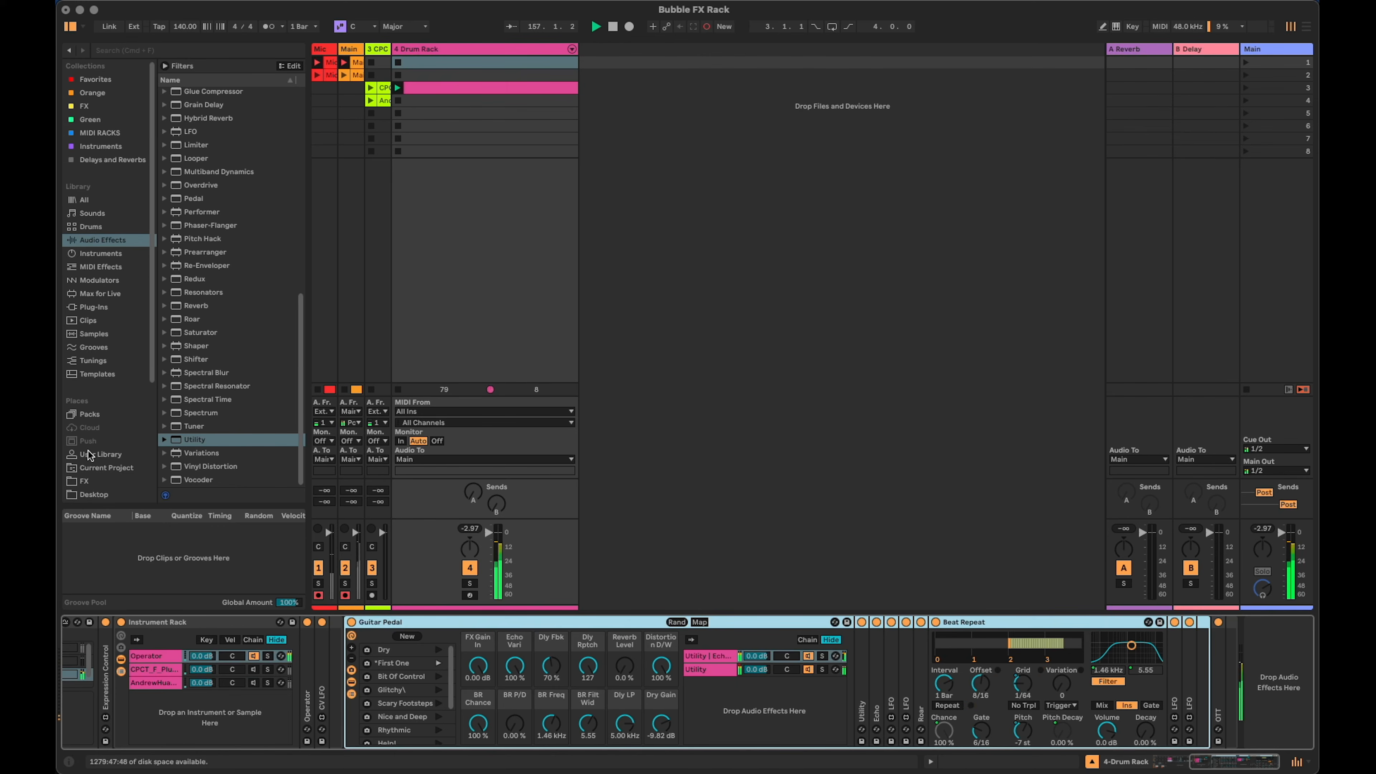
left_click(97, 454)
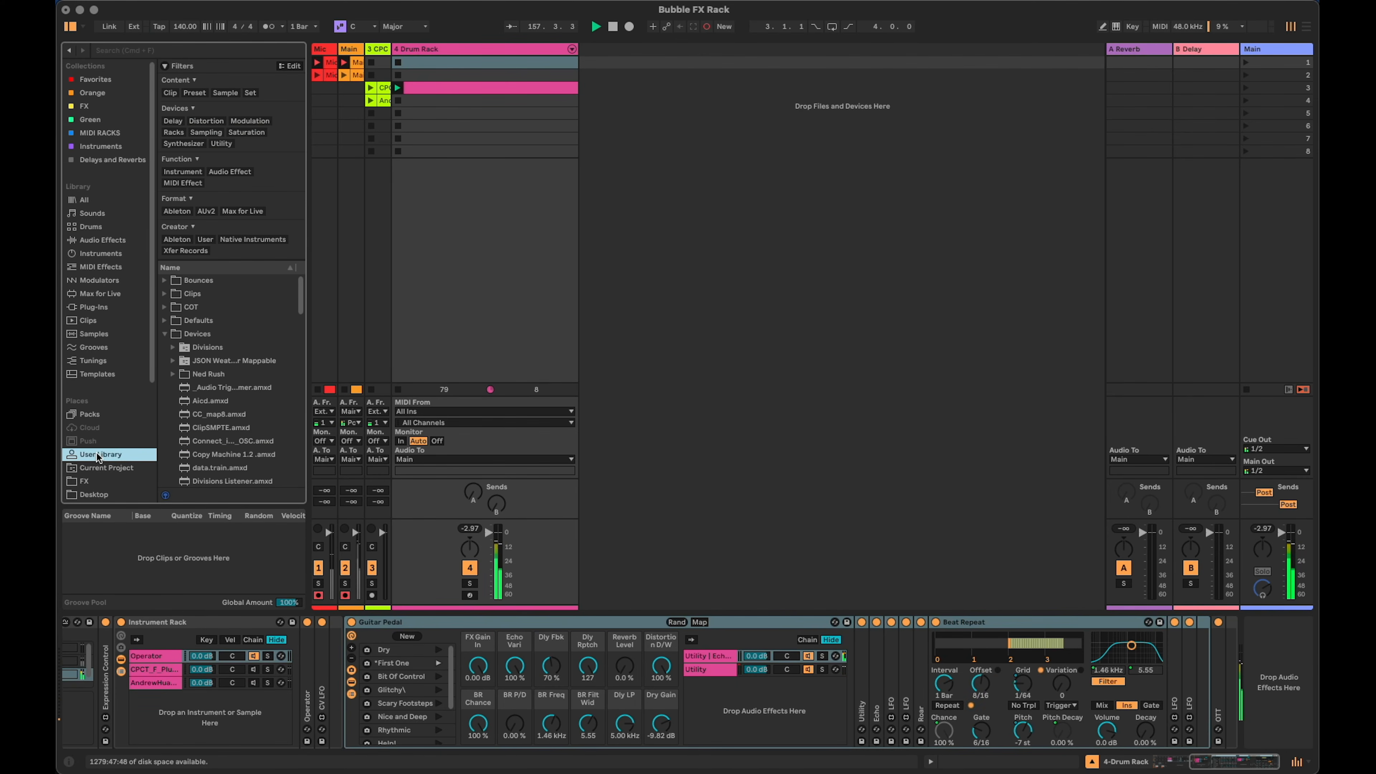
left_click(163, 333)
scroll(198, 377, "down", 5)
scroll(239, 412, "up", 3)
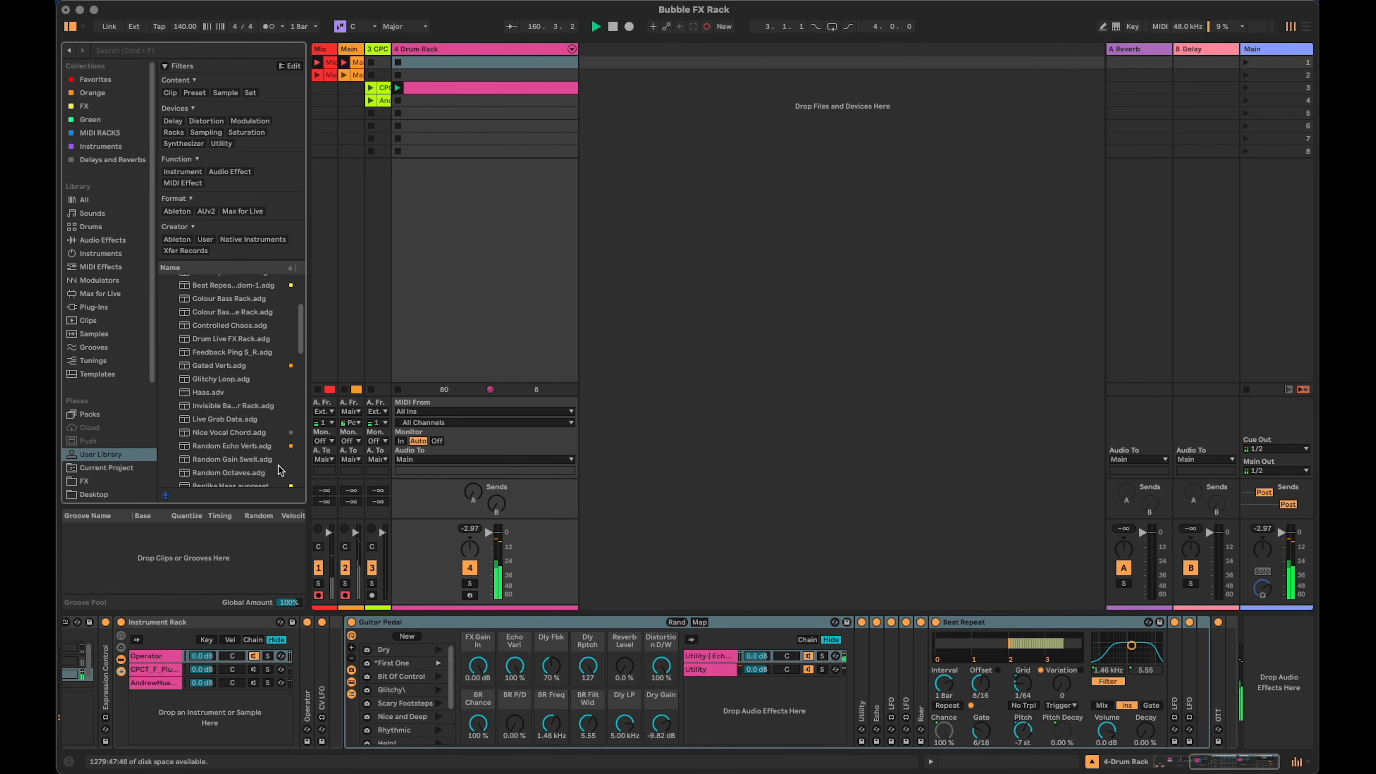
left_click(340, 545)
left_click_drag(340, 542, 275, 436)
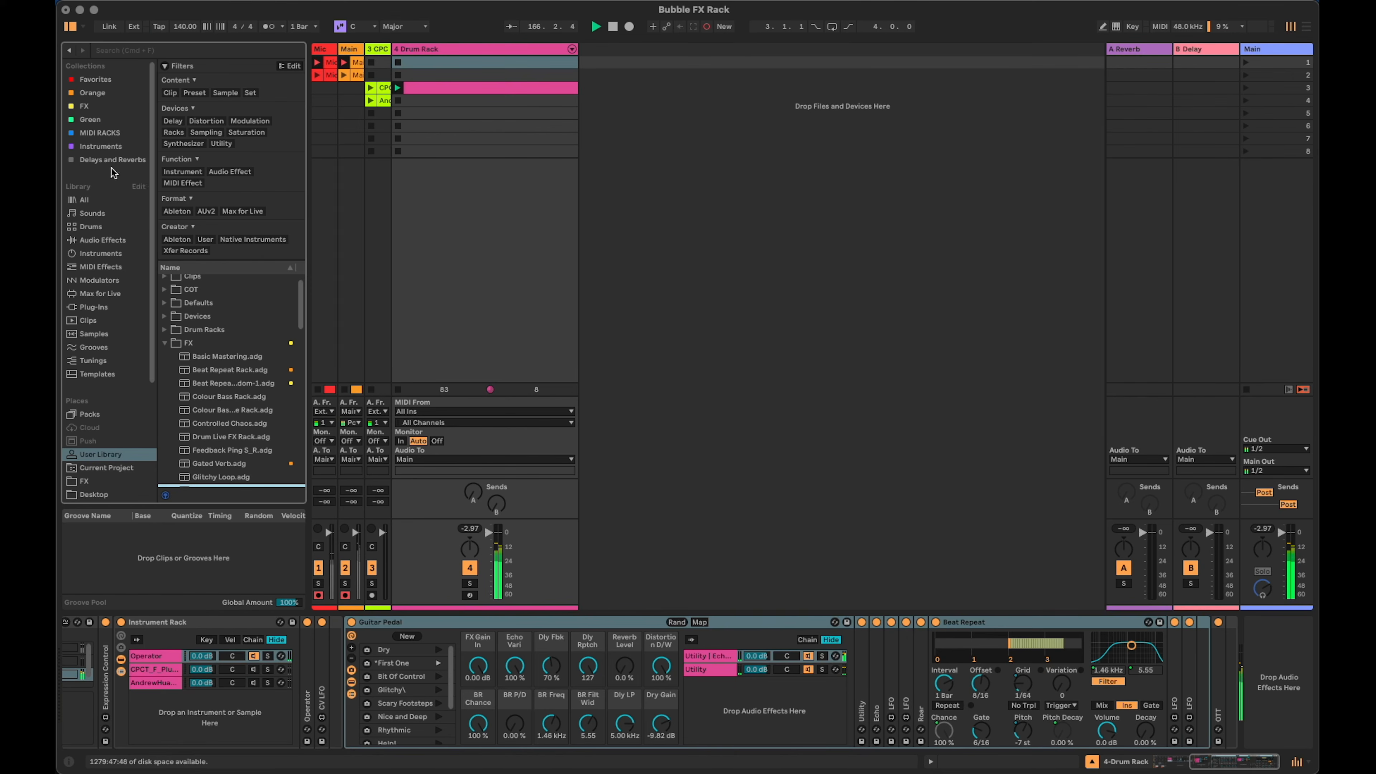
Browse the FX collection for the saved Guitar Pedal preset.
left_click(102, 100)
scroll(203, 332, "down", 3)
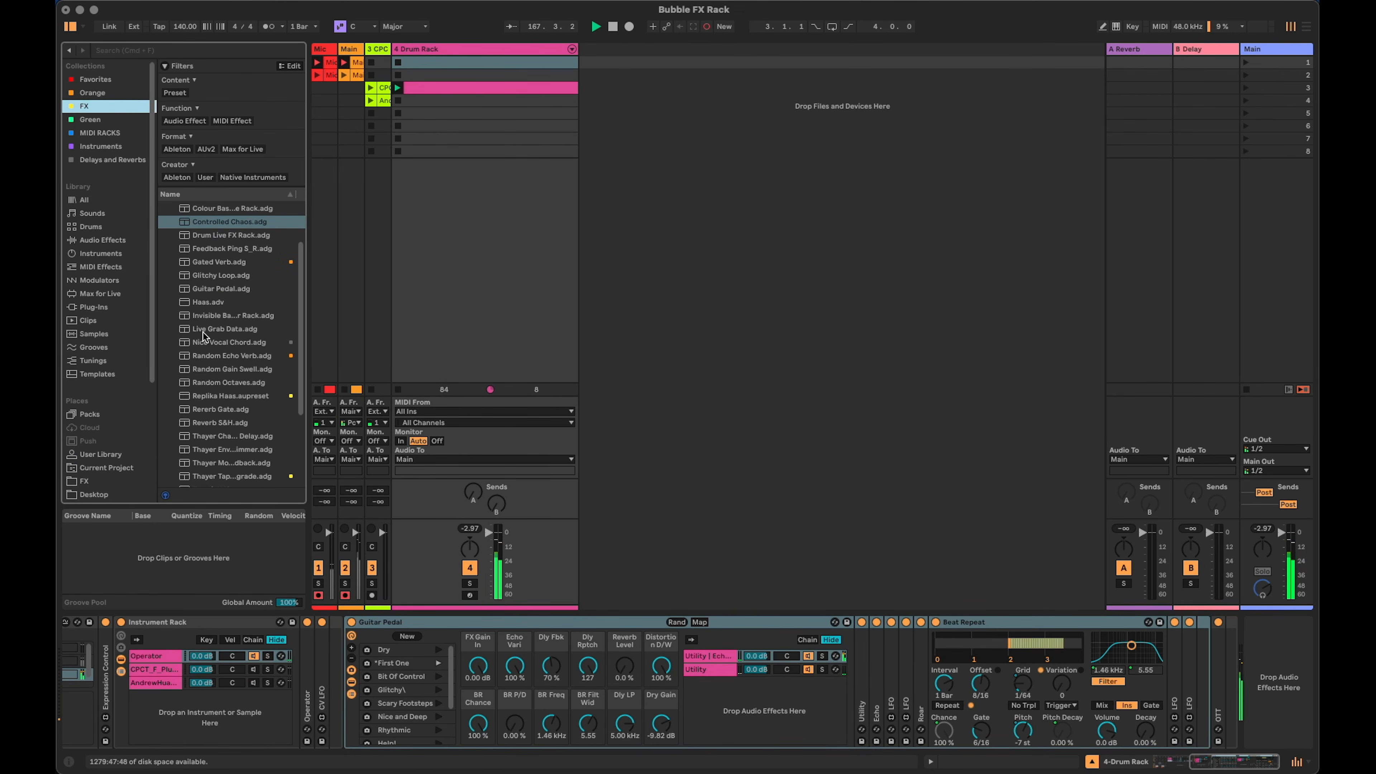
scroll(203, 333, "up", 4)
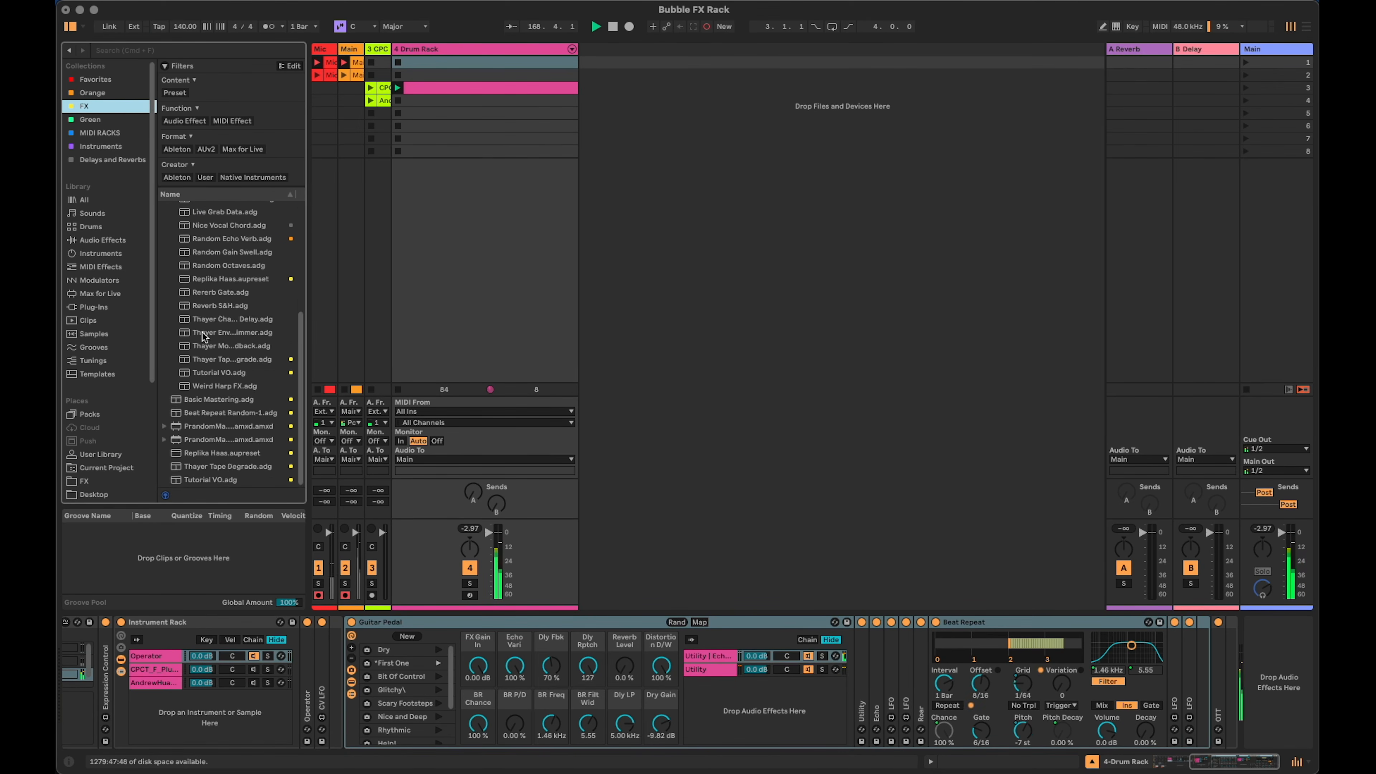
scroll(202, 332, "up", 1)
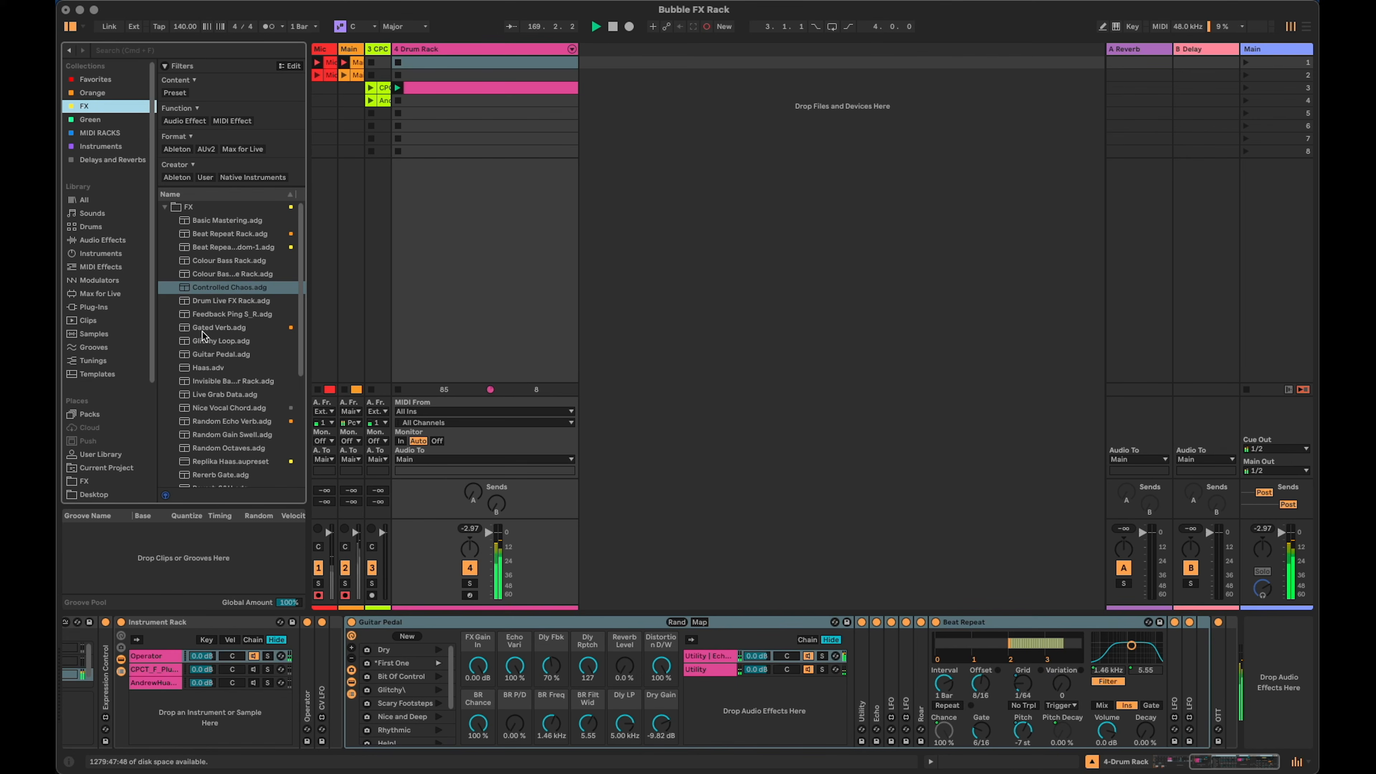
left_click(647, 389)
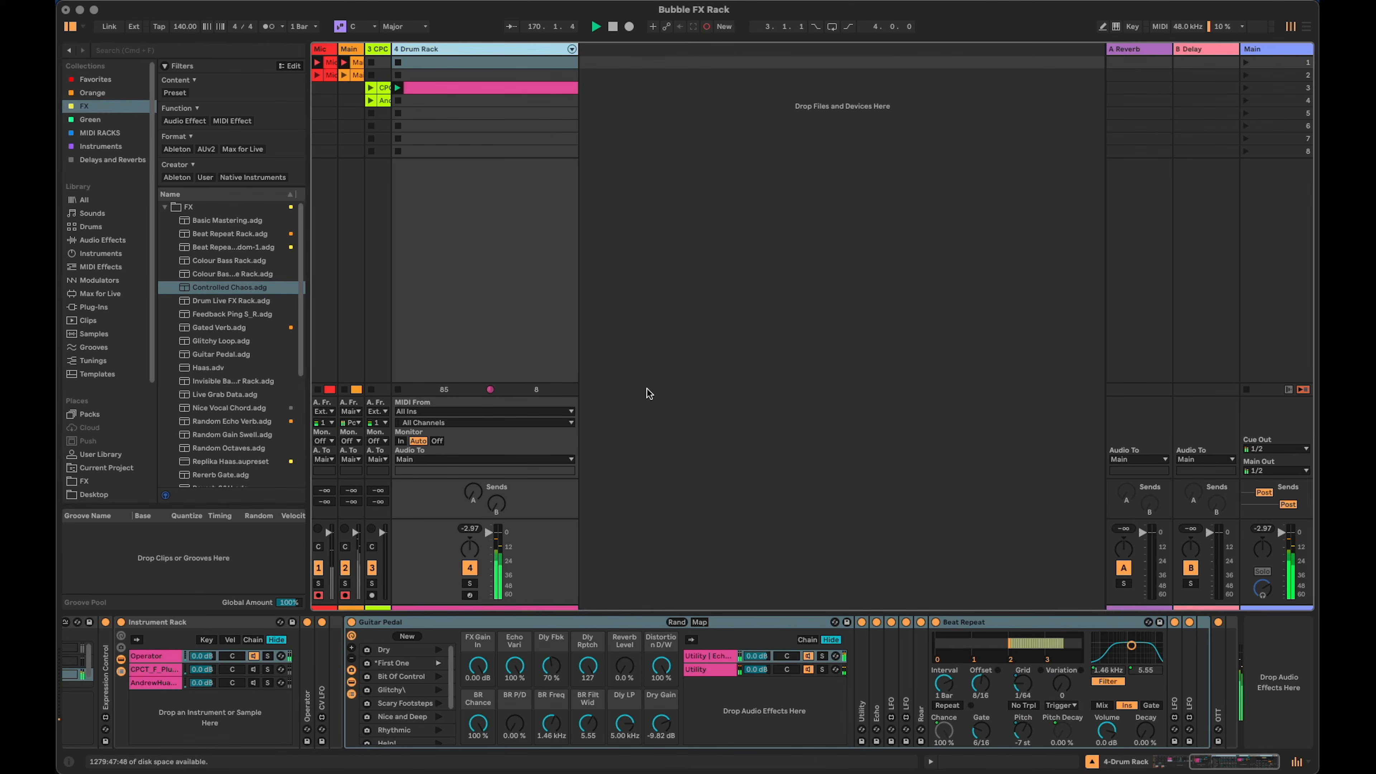
Activate only the CPCT_F_Pluck chain in the Instrument Rack and recall the Nice and Deep variation in Guitar Pedal.
left_click(254, 684)
left_click(254, 670)
left_click(254, 683)
left_click(254, 657)
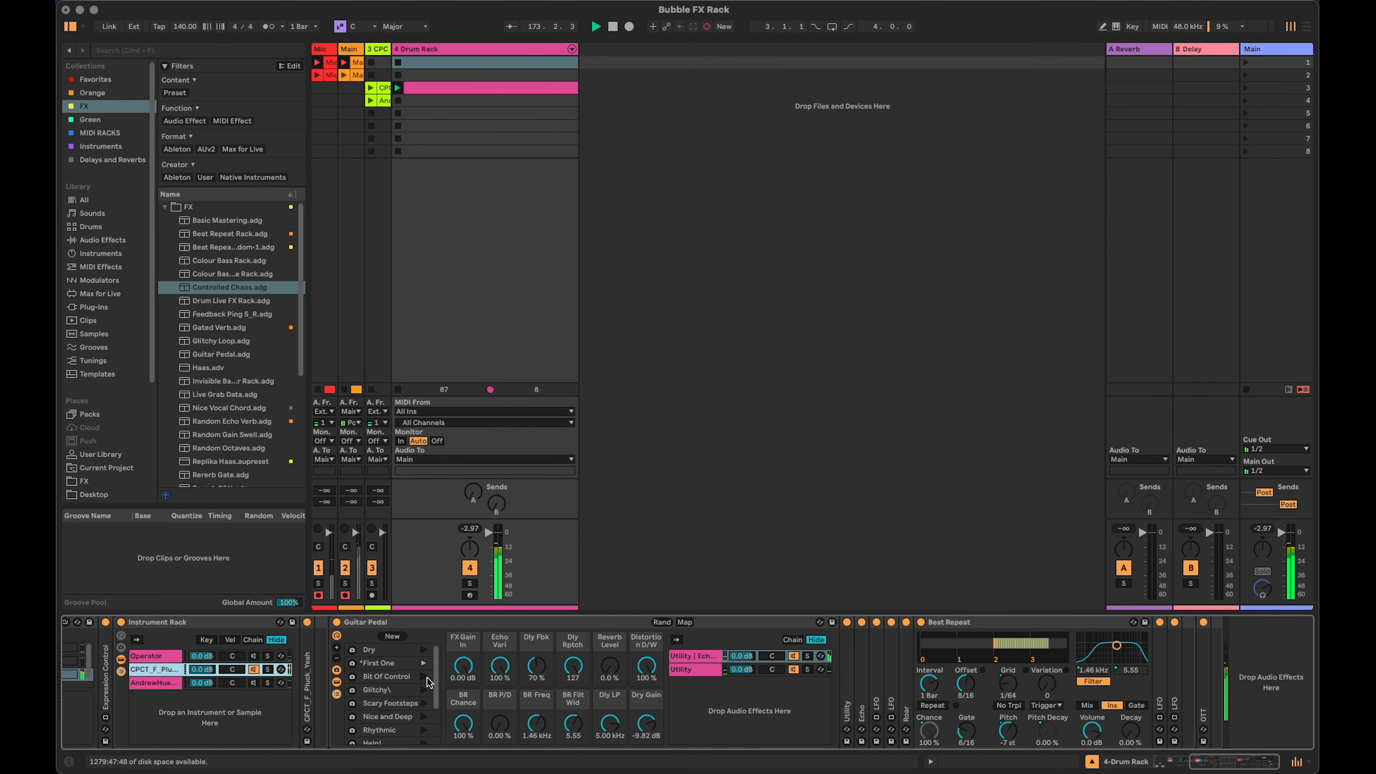
left_click(424, 718)
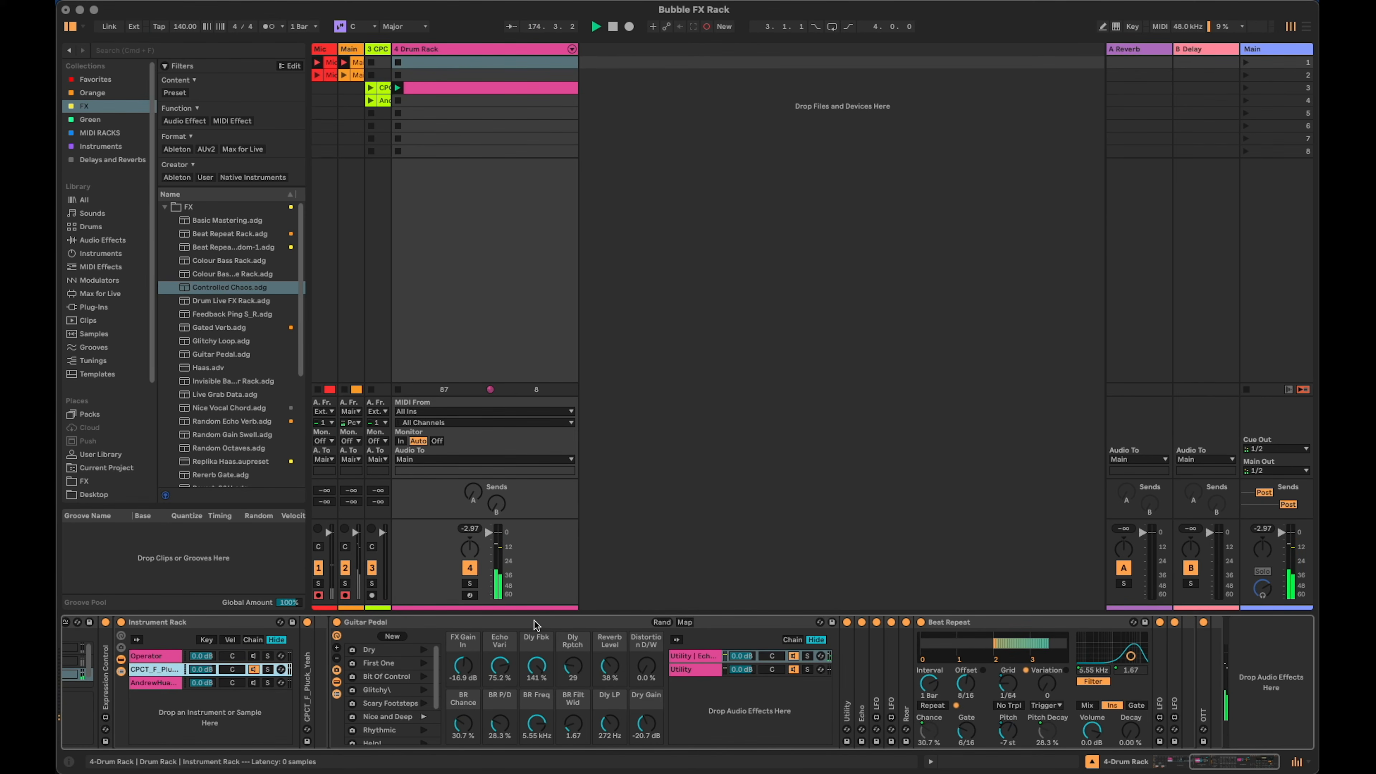